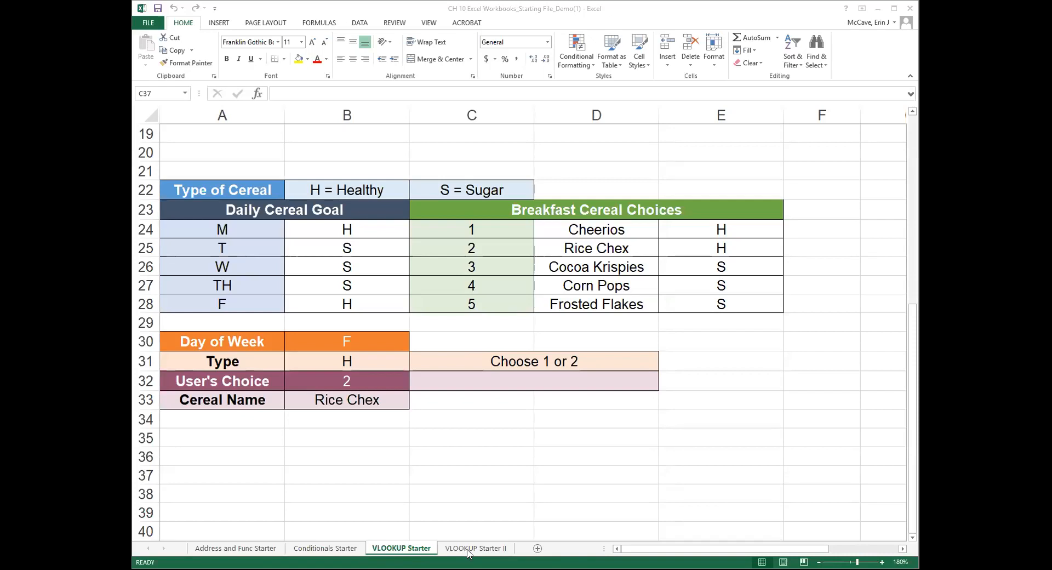
Switch to the VLOOKUP Starter II sheet and maximize the workbook window.
{"action": "left_click", "coordinate": [471, 549]}
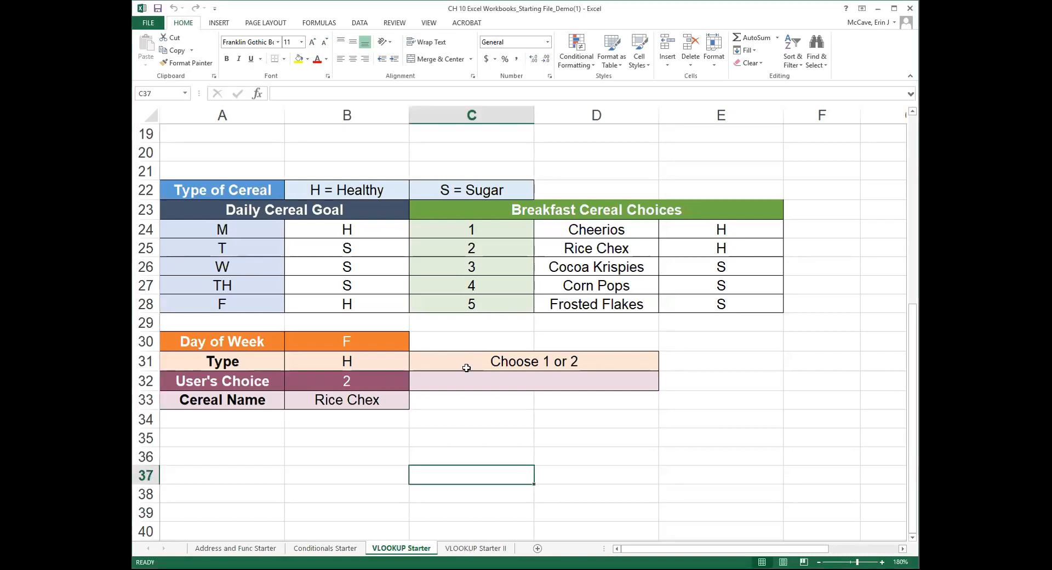
{"action": "left_click", "coordinate": [477, 548]}
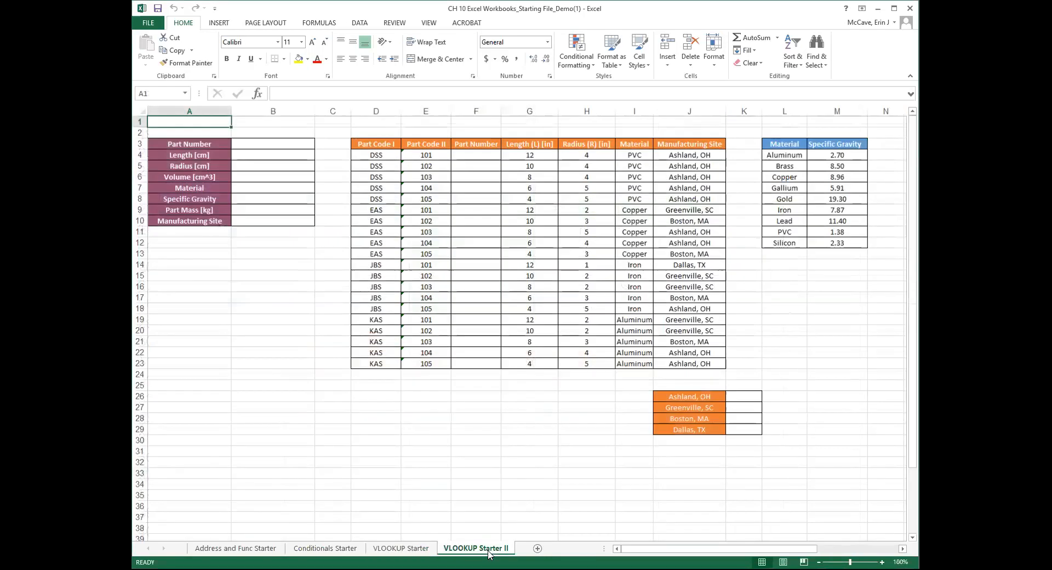
{"action": "left_click", "coordinate": [894, 8]}
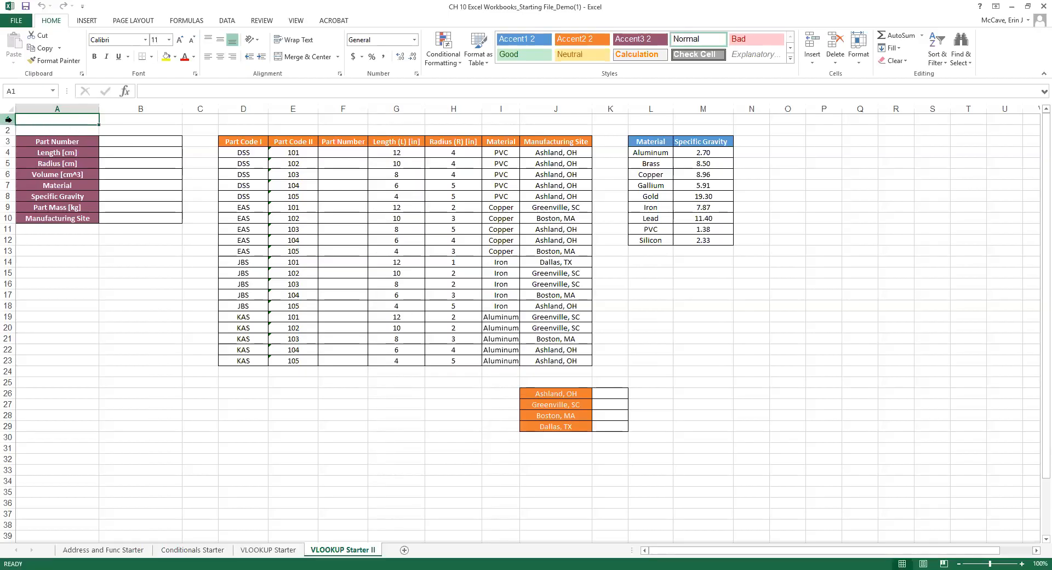
Insert a blank row above row 1, shifting the tables down.
{"action": "left_click", "coordinate": [8, 119]}
{"action": "right_click", "coordinate": [8, 119]}
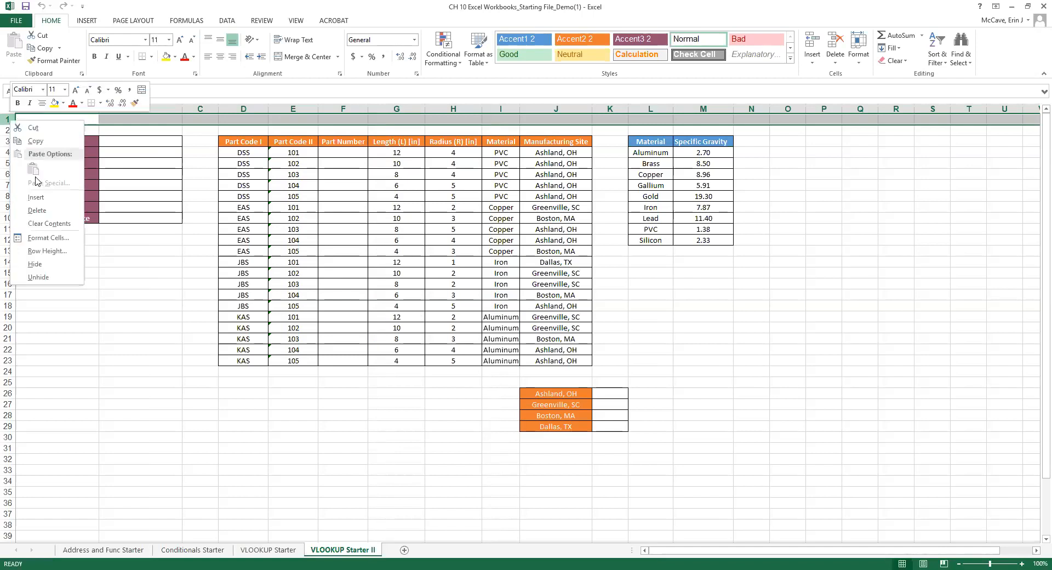
{"action": "left_click", "coordinate": [8, 119]}
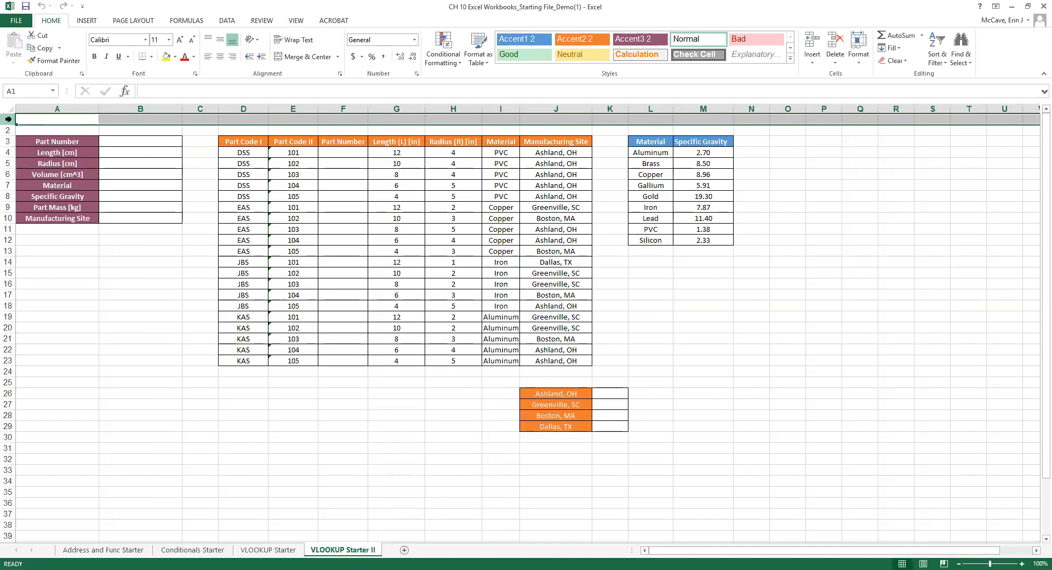
{"action": "right_click", "coordinate": [8, 118]}
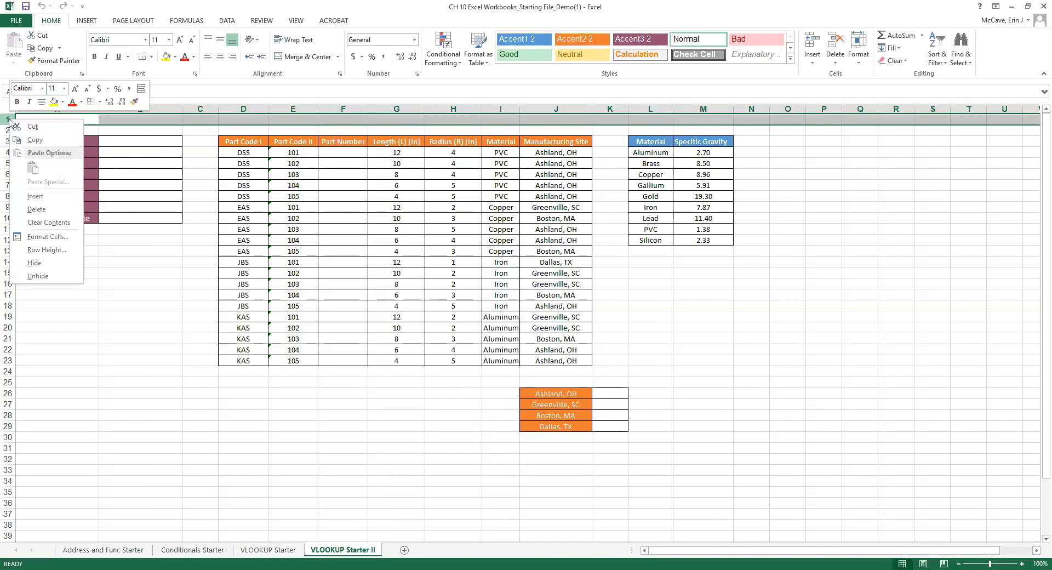
{"action": "left_click", "coordinate": [35, 198]}
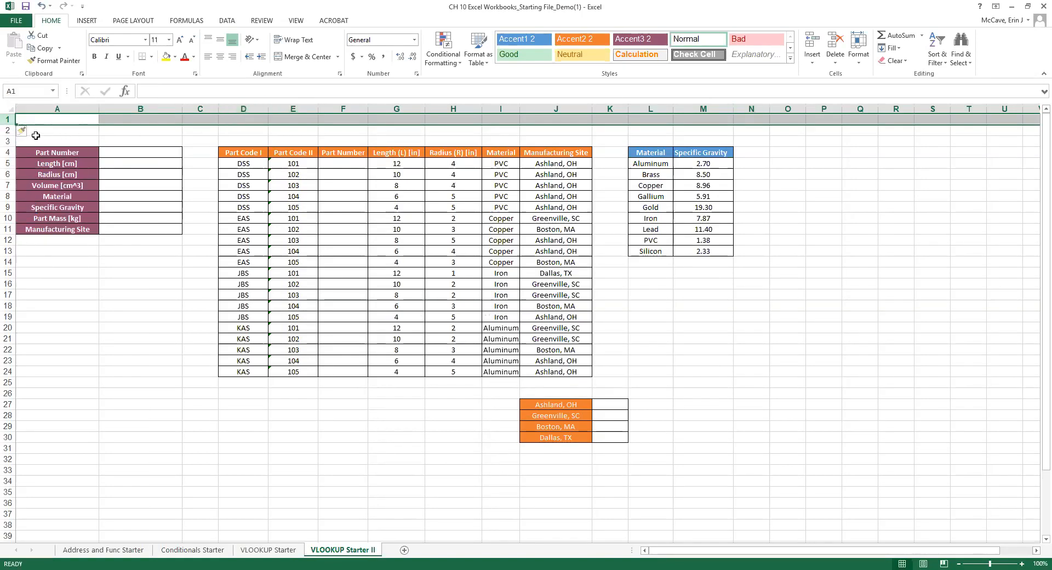
{"action": "left_click", "coordinate": [56, 133]}
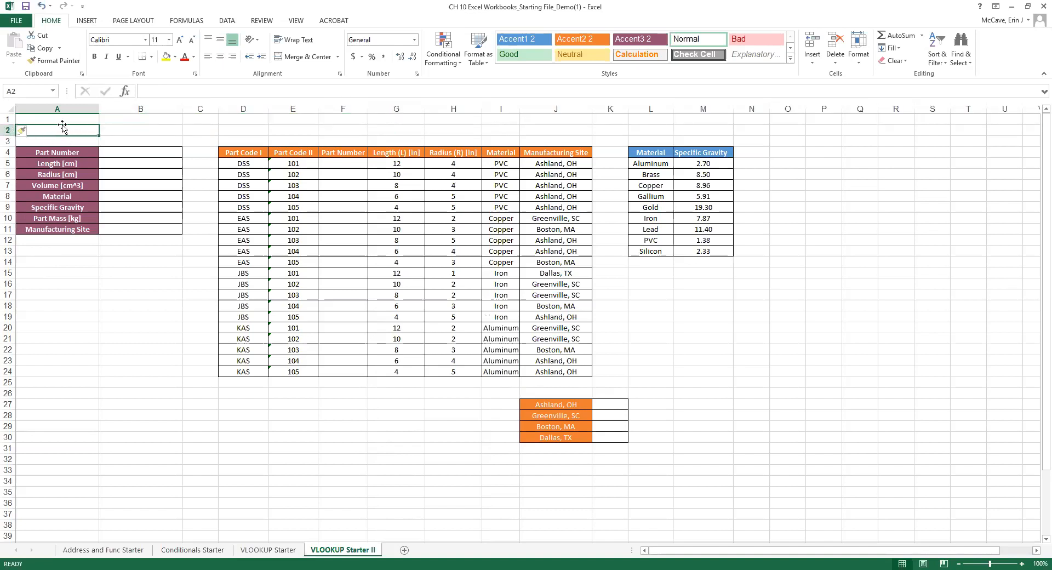
Enter the instructor's name in A1, ENGI 1100 in D1 and 06/18/2018 in G1.
{"action": "left_click", "coordinate": [39, 117]}
{"action": "type", "text": "Dr. McCave"}
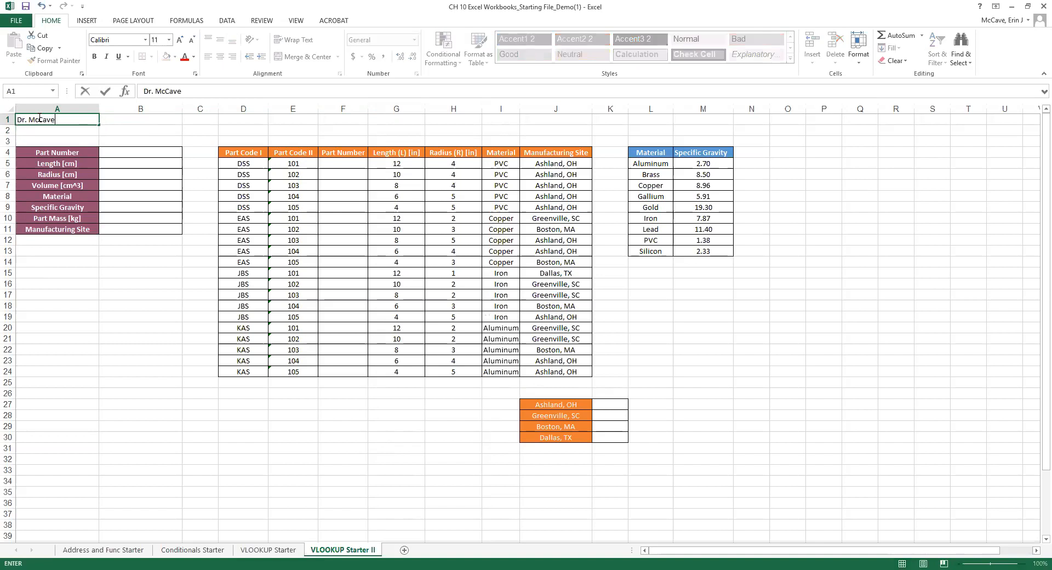
{"action": "left_click", "coordinate": [239, 119]}
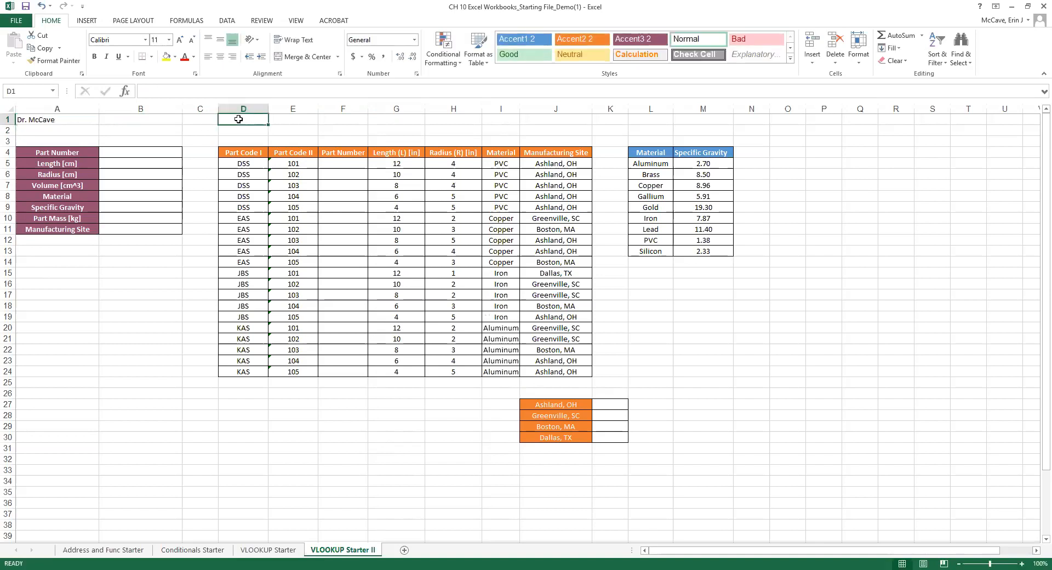
{"action": "type", "text": "ENGI 1100"}
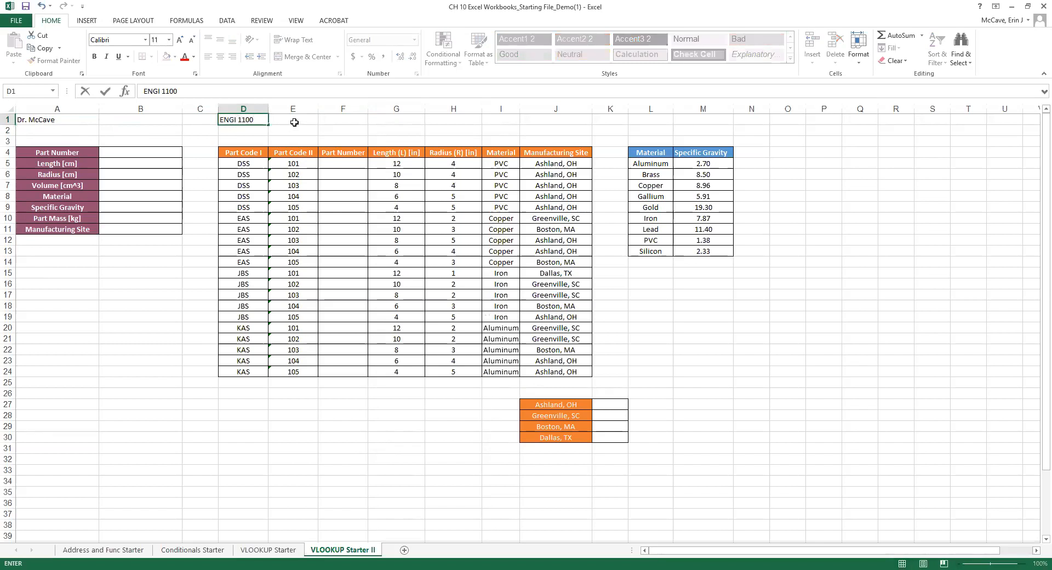
{"action": "left_click", "coordinate": [209, 120]}
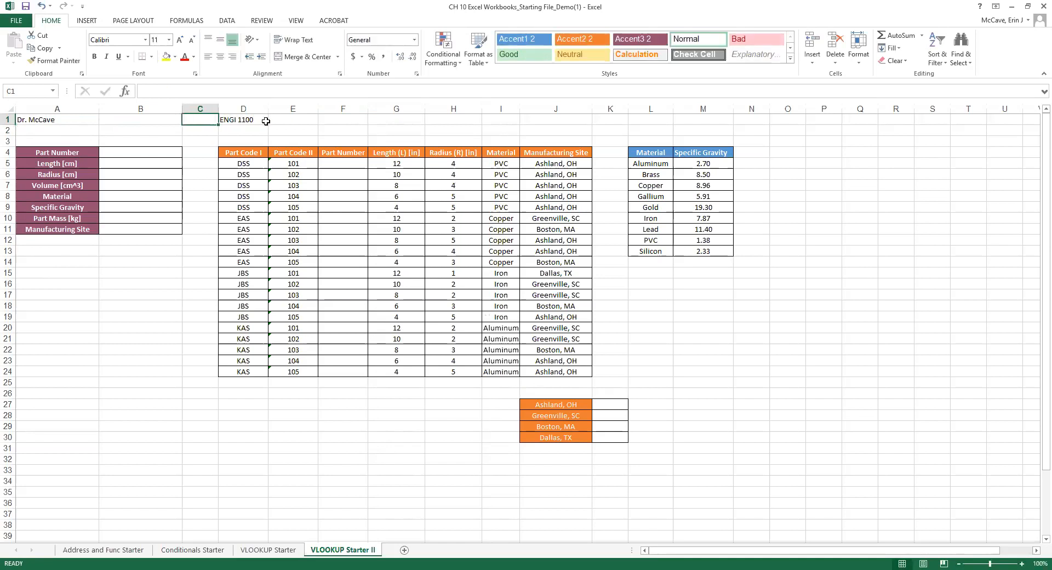
{"action": "left_click", "coordinate": [335, 120]}
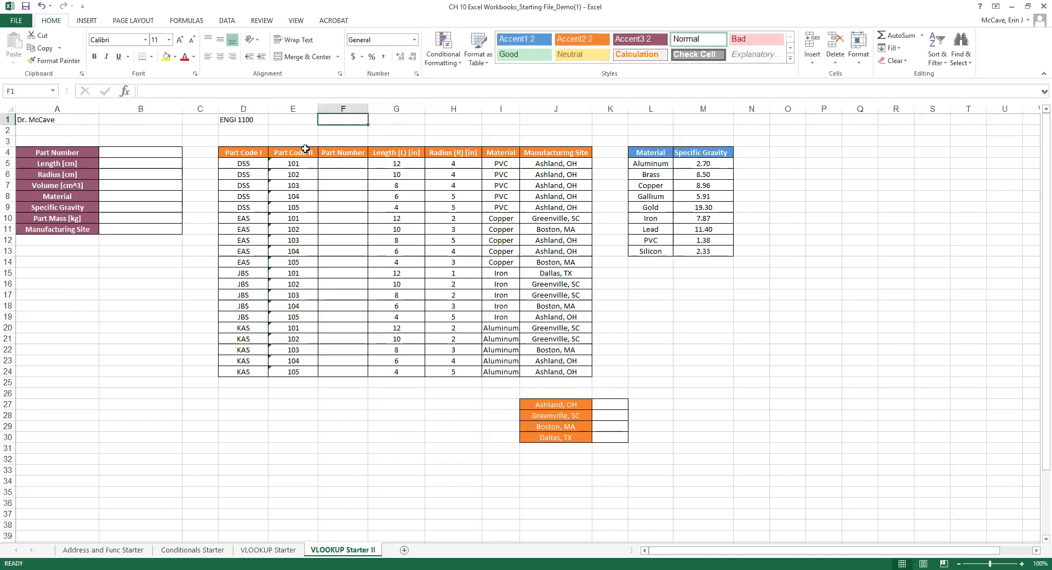
{"action": "left_click", "coordinate": [440, 122]}
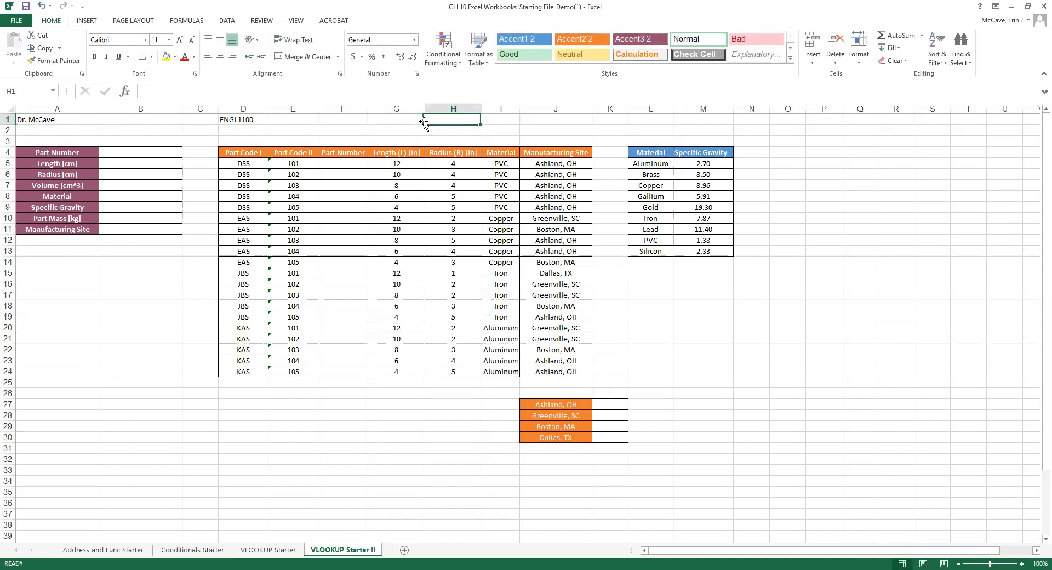
{"action": "left_click", "coordinate": [378, 124]}
{"action": "type", "text": "06"}
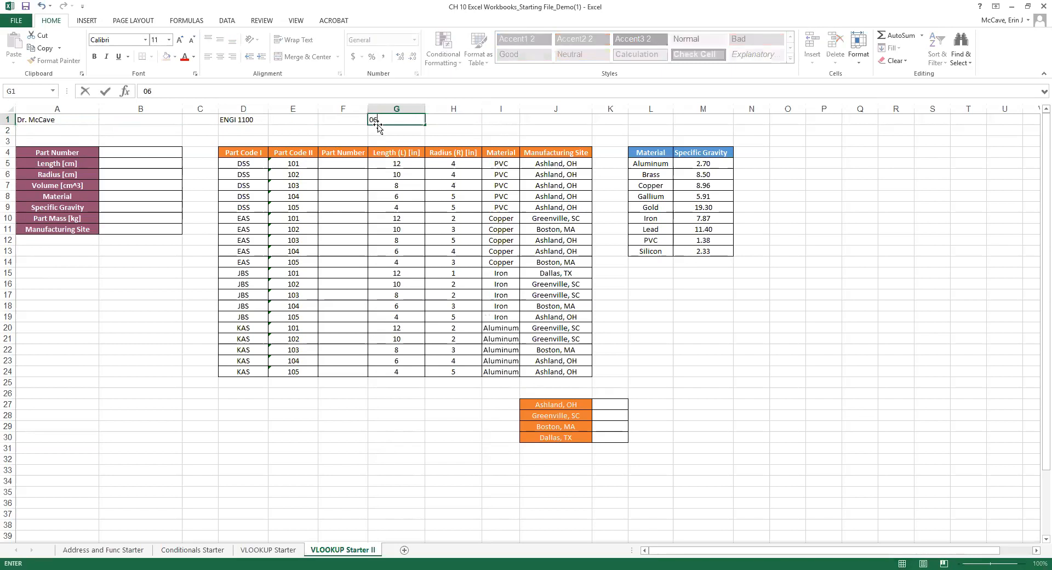
{"action": "type", "text": "/18/2018"}
{"action": "left_click", "coordinate": [42, 129]}
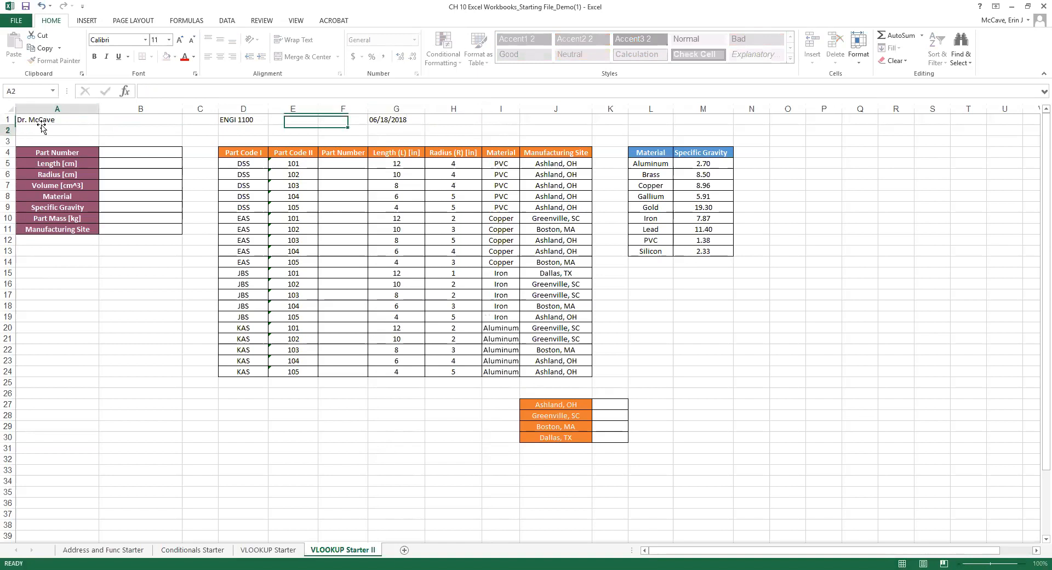
Make the row 1 header entries bold.
{"action": "left_click", "coordinate": [9, 119]}
{"action": "key", "text": "ctrl+b"}
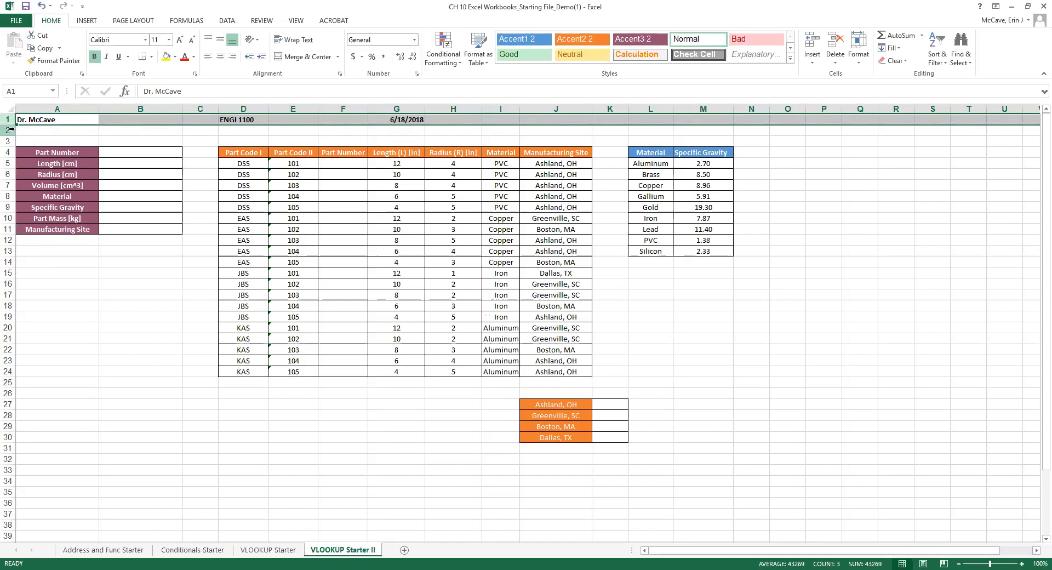
{"action": "left_click", "coordinate": [31, 130]}
Type the 'Problem Statement: Putting all the skills together…' text in A2 and italicize row 2.
{"action": "type", "text": "Problem"}
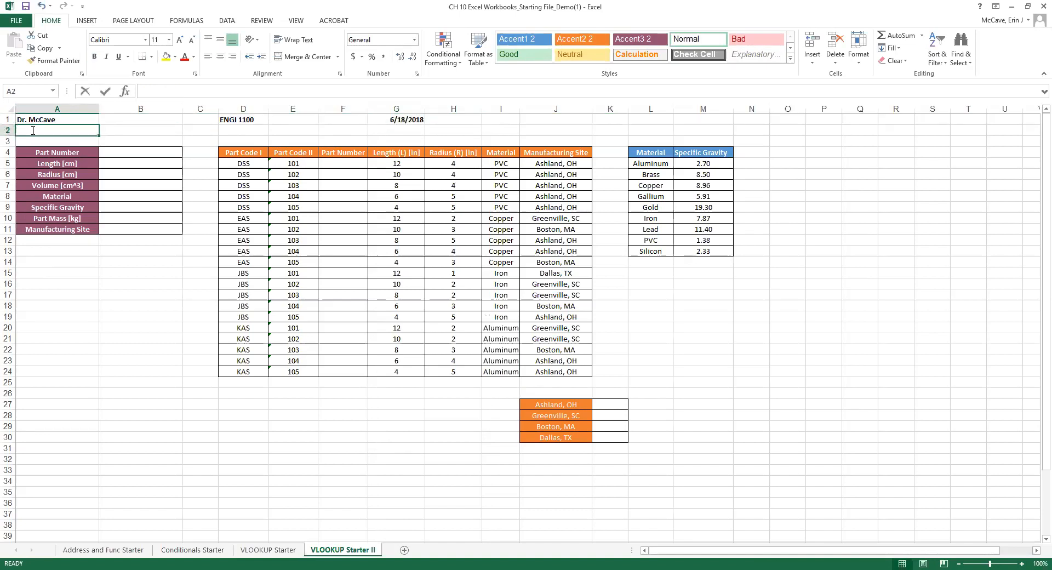
{"action": "type", "text": " Sta"}
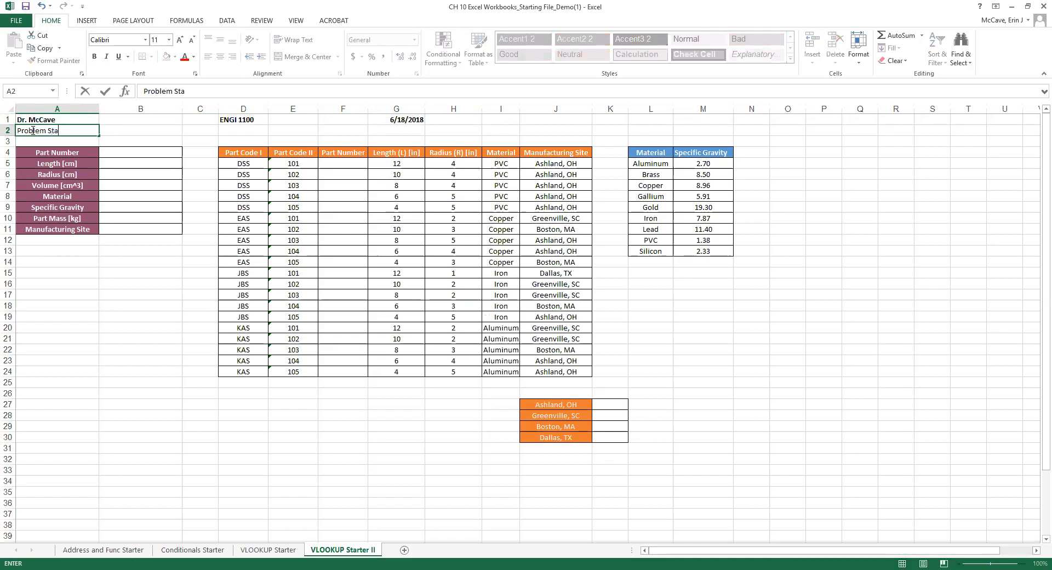
{"action": "type", "text": "tement: Putting all the skills together "}
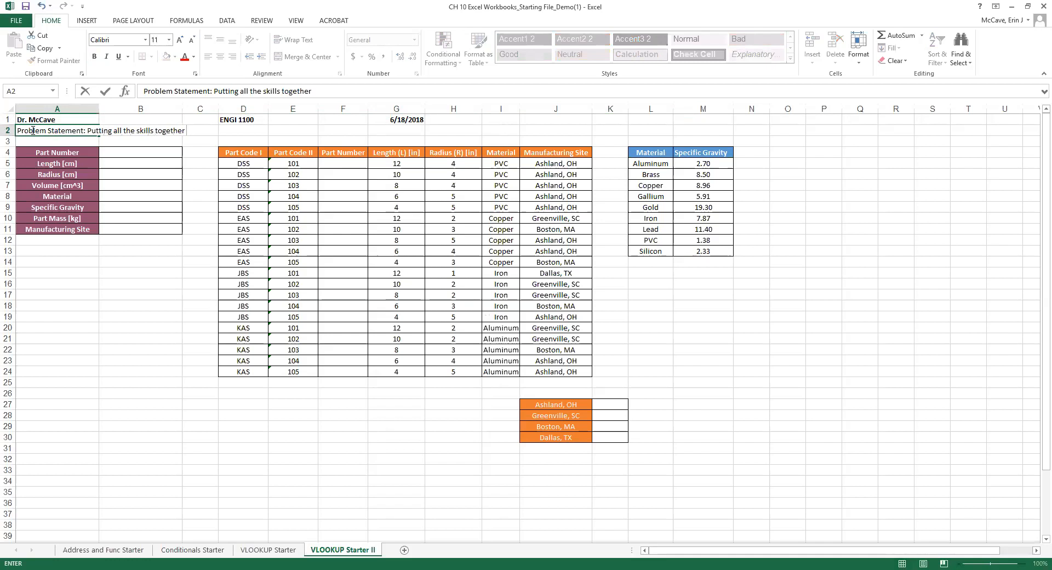
{"action": "type", "text": "to complete a real-world"}
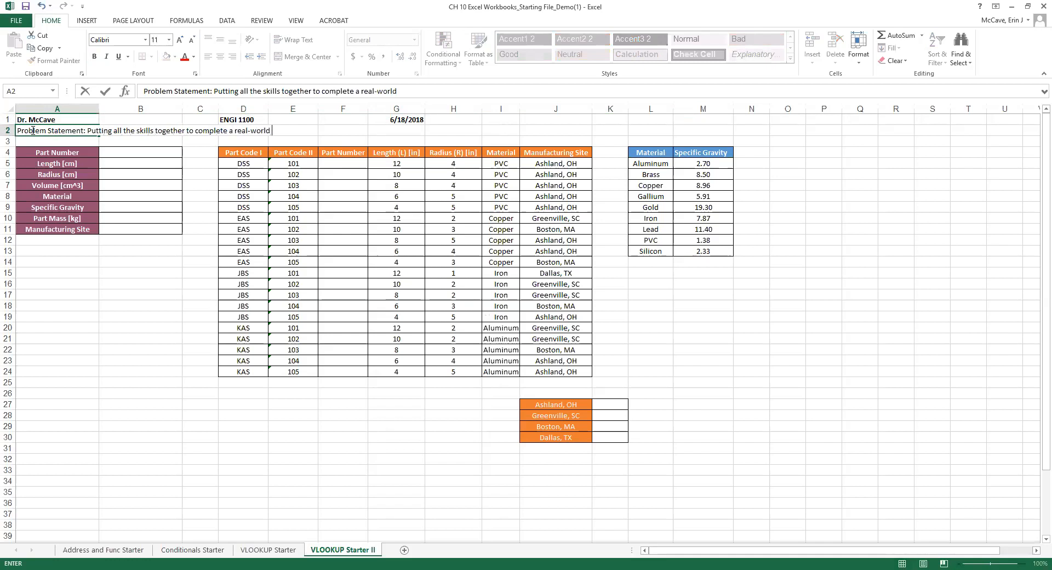
{"action": "type", "text": " manufacturing problem"}
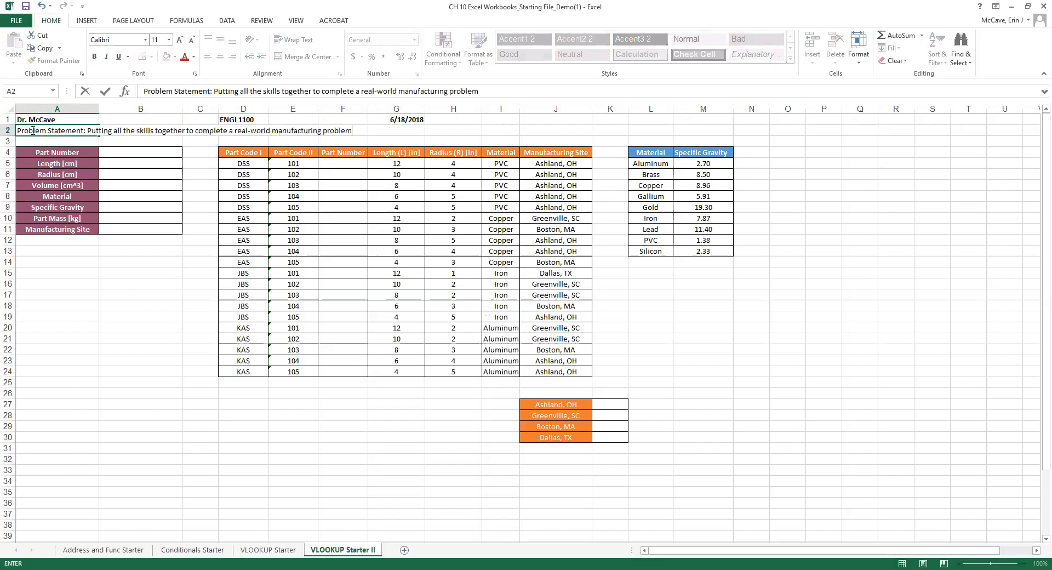
{"action": "type", "text": " example."}
{"action": "left_click", "coordinate": [8, 130]}
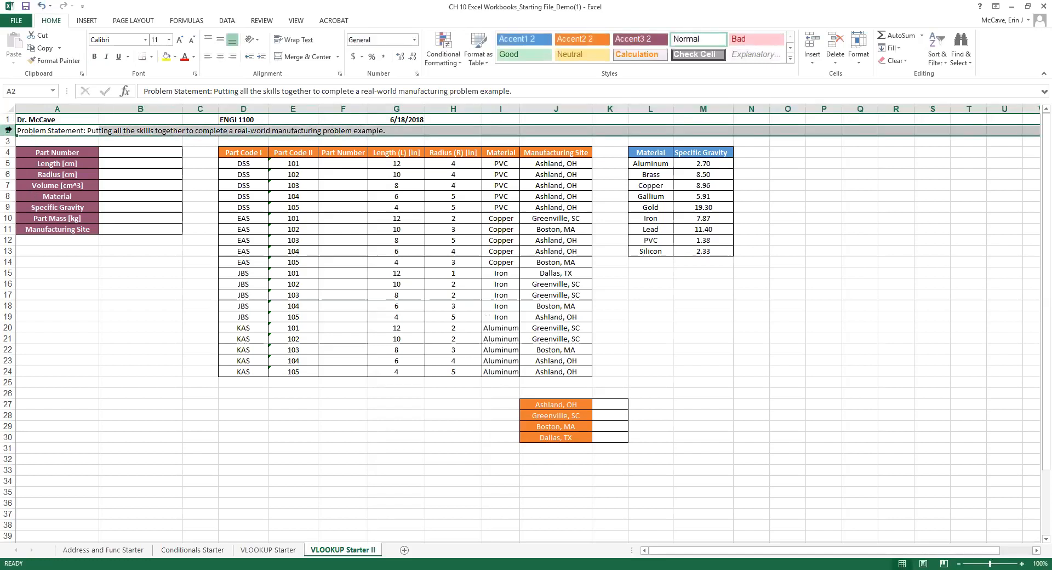
{"action": "right_click", "coordinate": [8, 130]}
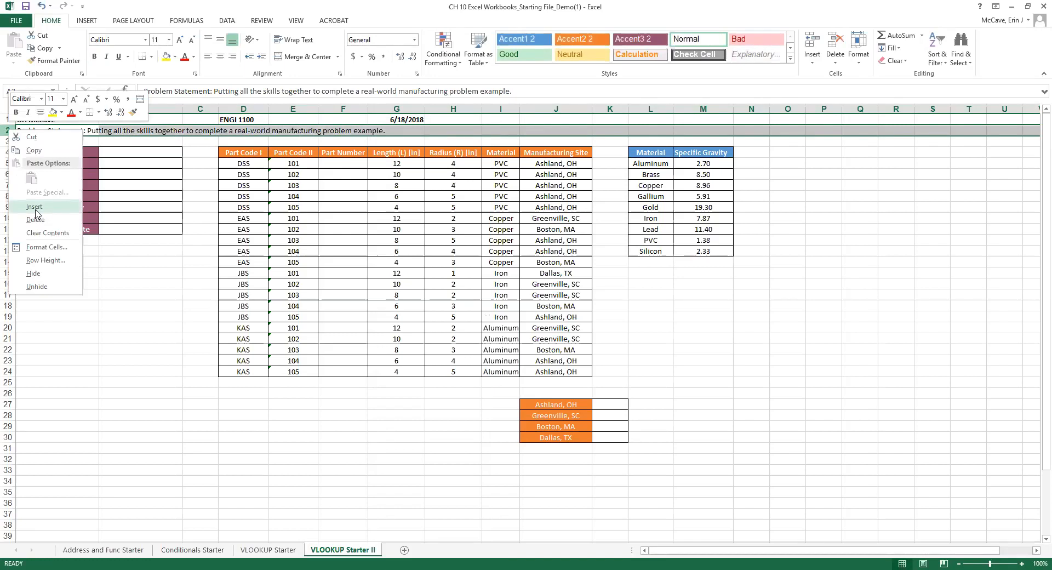
{"action": "left_click", "coordinate": [106, 57]}
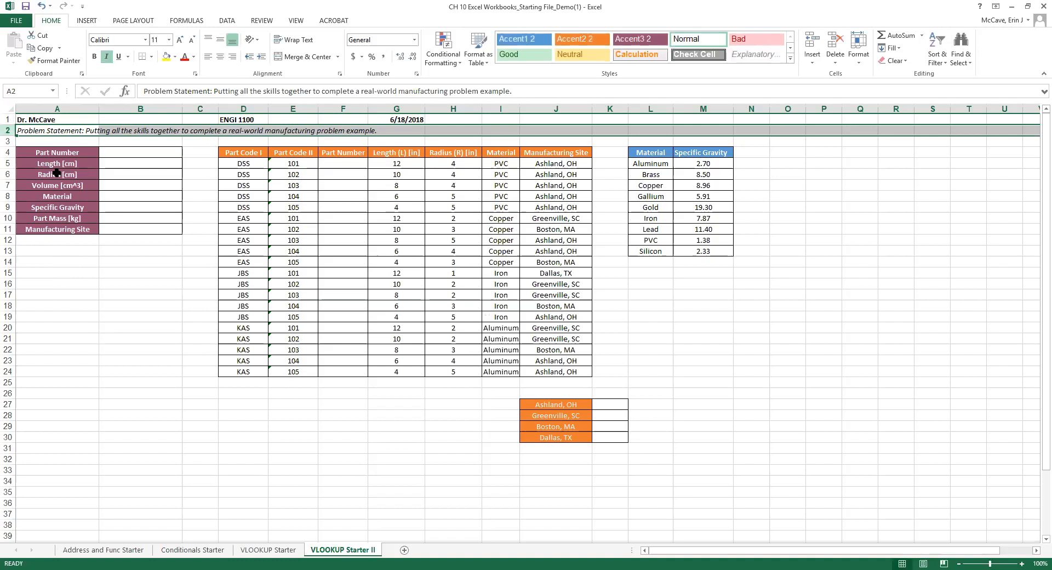
Highlight the input block A4:B11, parts table D4:J24, gravity table L4:M13 and site list J27:K30.
{"action": "left_click", "coordinate": [93, 293]}
{"action": "left_click", "coordinate": [96, 304]}
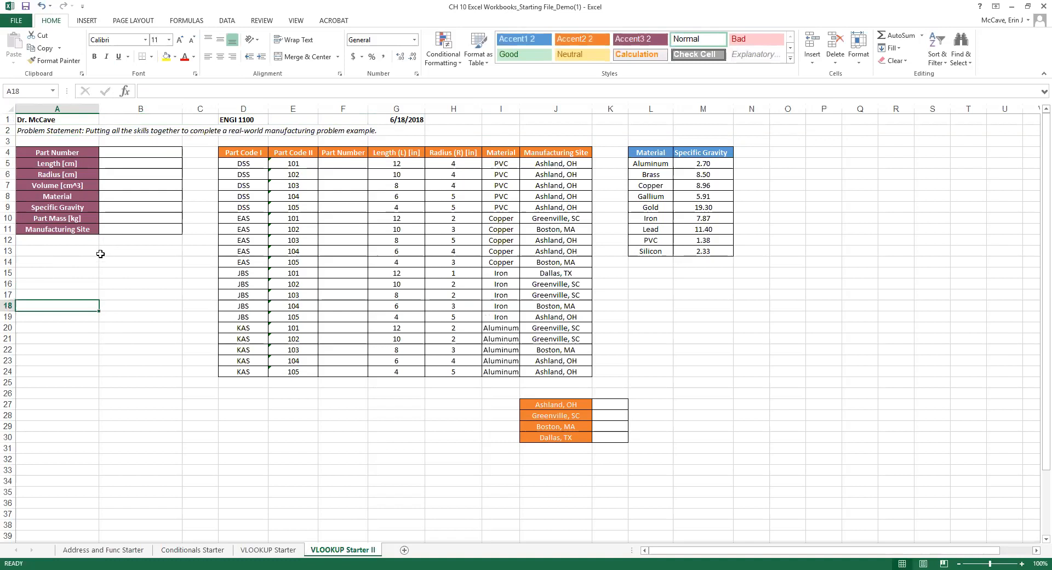
{"action": "left_click_drag", "start_coordinate": [29, 150], "coordinate": [142, 233]}
{"action": "left_click_drag", "start_coordinate": [122, 154], "coordinate": [132, 234]}
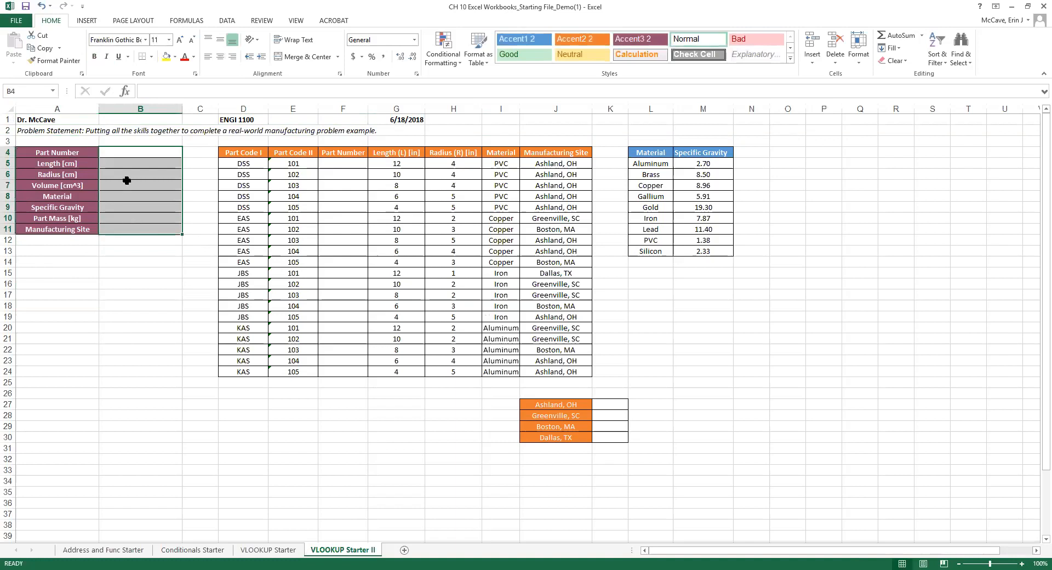
{"action": "left_click_drag", "start_coordinate": [122, 151], "coordinate": [130, 229]}
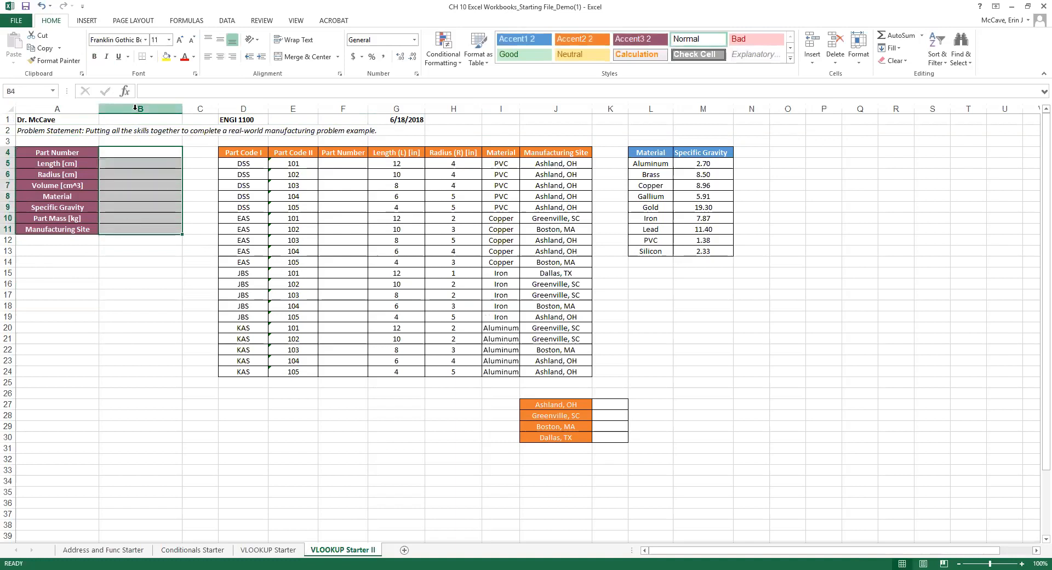
{"action": "left_click_drag", "start_coordinate": [229, 154], "coordinate": [545, 369]}
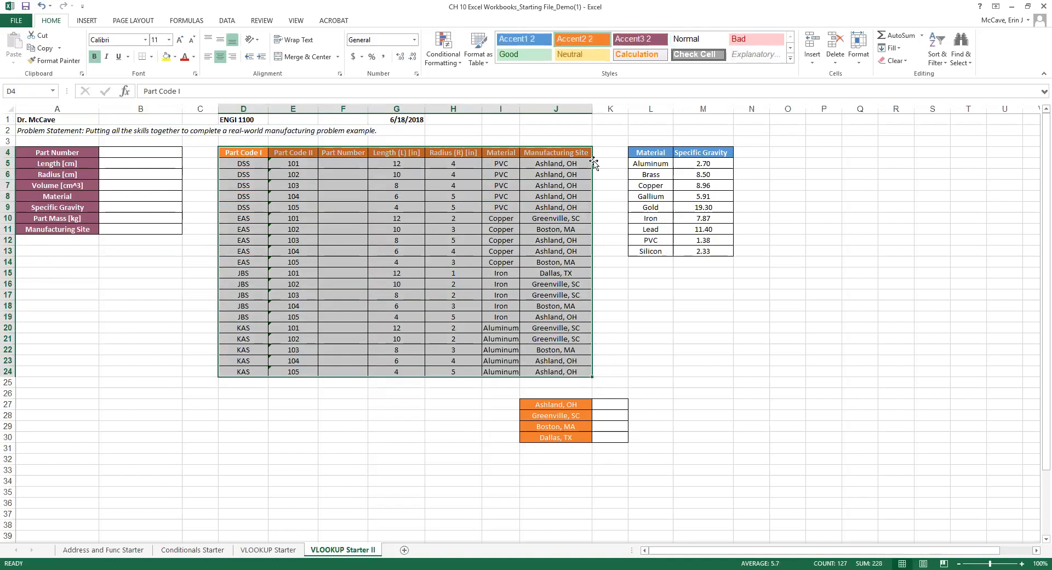
{"action": "left_click", "coordinate": [641, 153]}
{"action": "left_click_drag", "start_coordinate": [641, 153], "coordinate": [704, 252]}
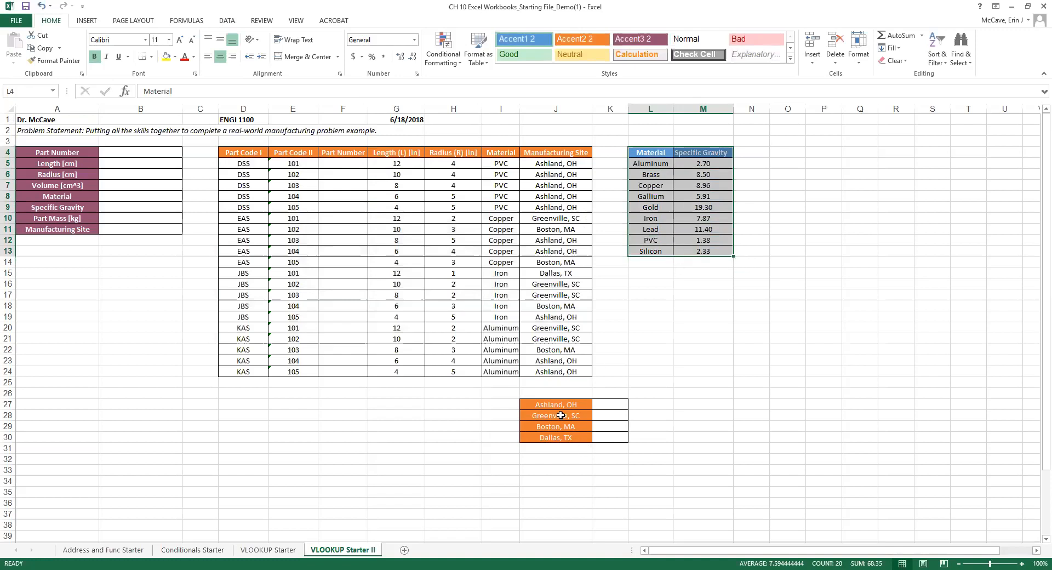
{"action": "left_click_drag", "start_coordinate": [539, 402], "coordinate": [607, 437]}
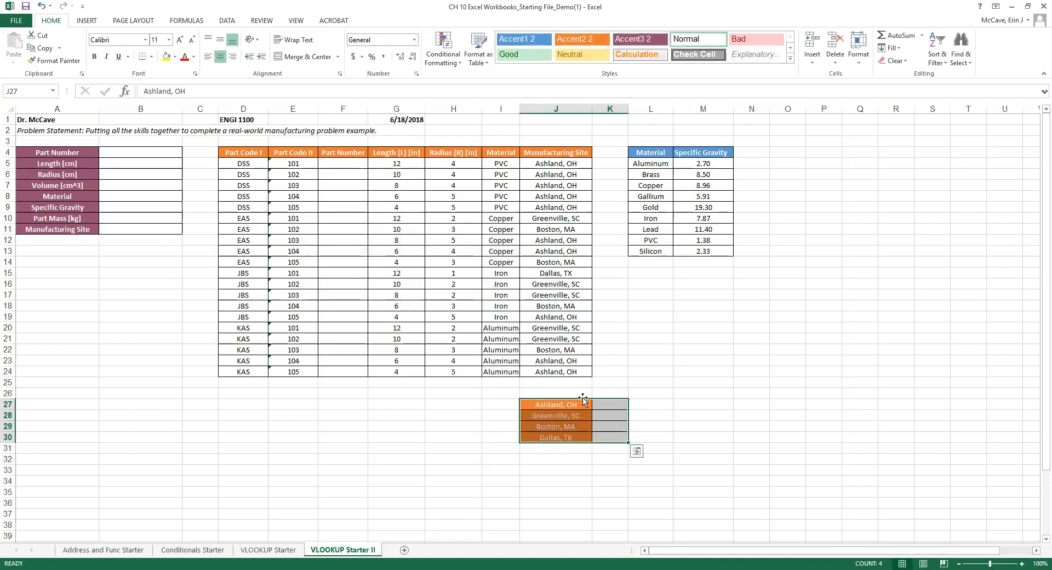
{"action": "left_click_drag", "start_coordinate": [609, 403], "coordinate": [608, 437]}
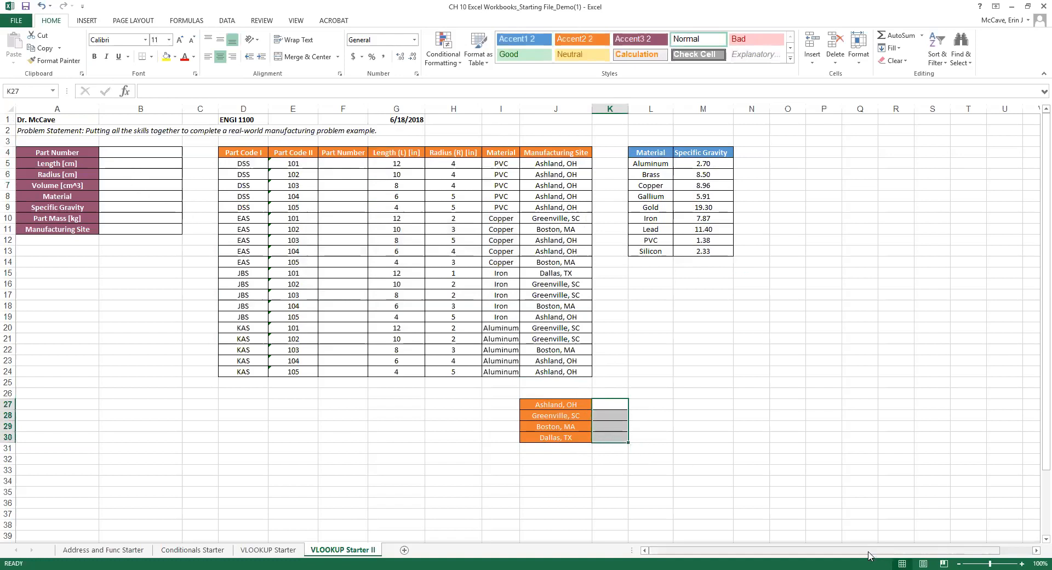
Zoom the sheet in to 130%.
{"action": "left_click", "coordinate": [1022, 564]}
{"action": "left_click", "coordinate": [1021, 563]}
{"action": "left_click", "coordinate": [1022, 563]}
{"action": "left_click_drag", "start_coordinate": [783, 551], "coordinate": [473, 470]}
Zoom the sheet to 150% and scroll back to the top-left.
{"action": "scroll", "coordinate": [473, 471], "scroll_direction": "up", "scroll_amount": 2}
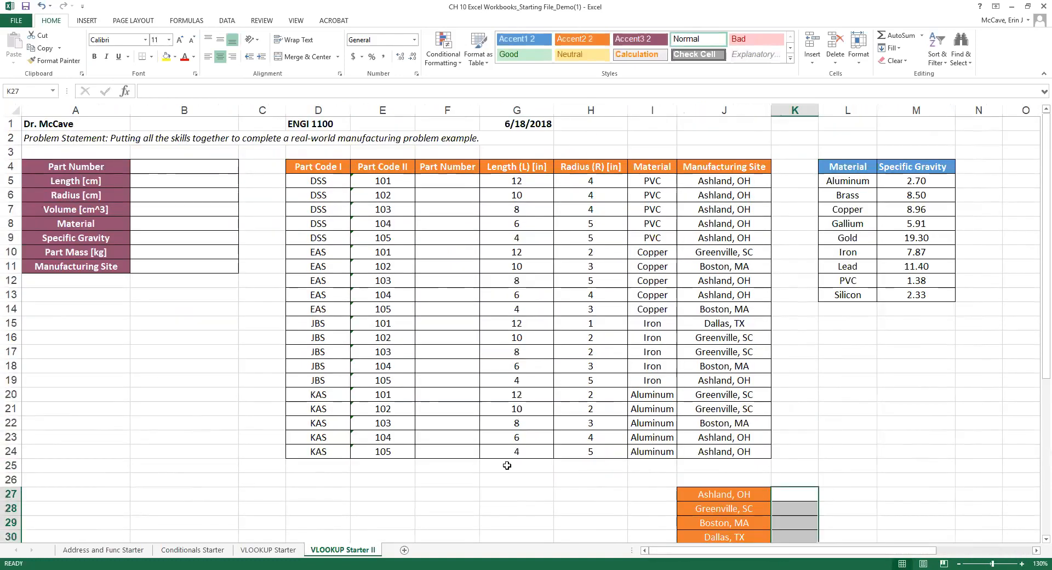
{"action": "left_click", "coordinate": [1022, 560]}
{"action": "left_click", "coordinate": [1022, 560]}
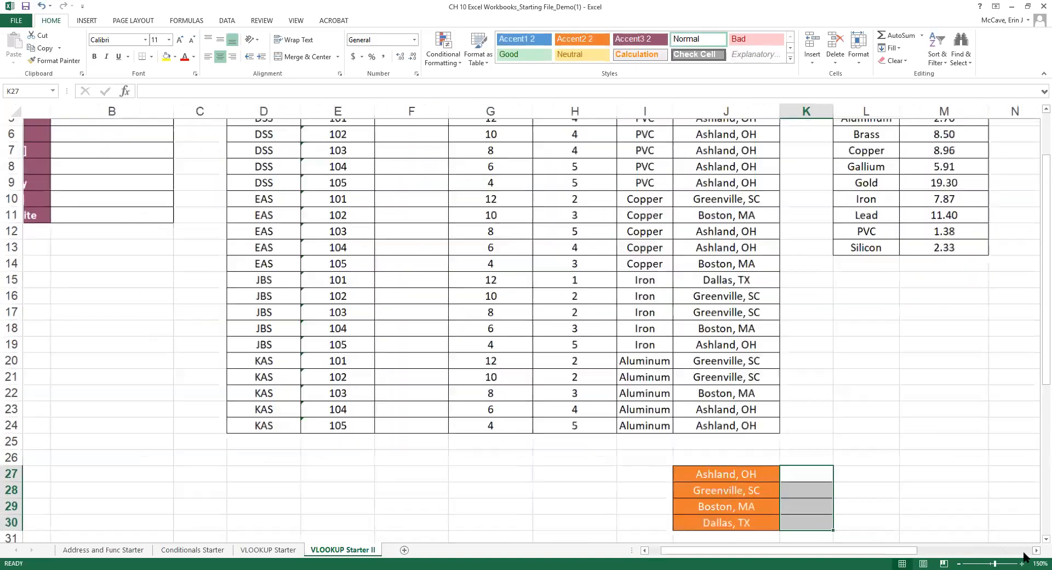
{"action": "scroll", "coordinate": [677, 368], "scroll_direction": "up", "scroll_amount": 2}
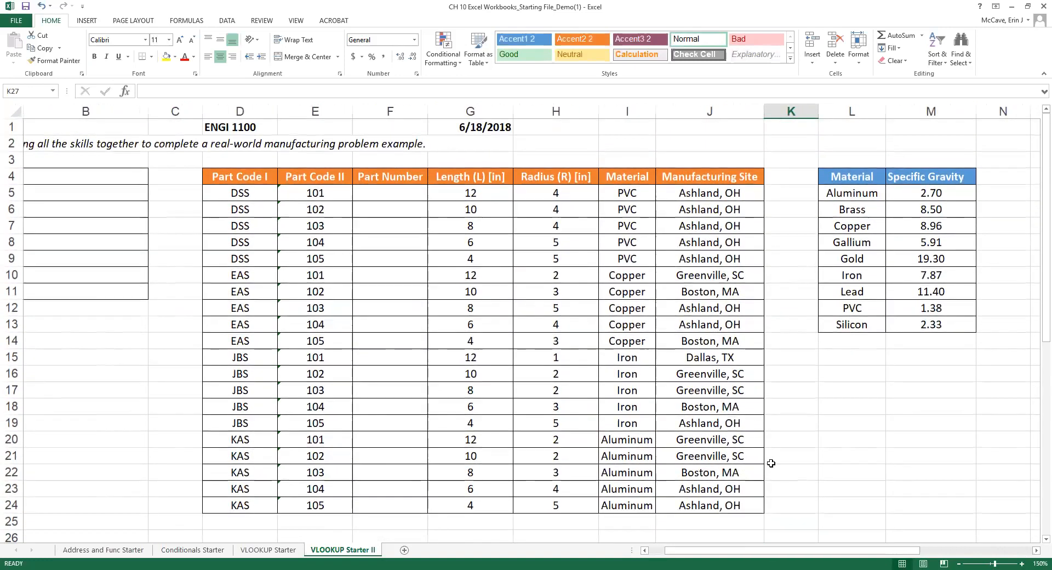
{"action": "left_click_drag", "start_coordinate": [797, 553], "coordinate": [782, 553]}
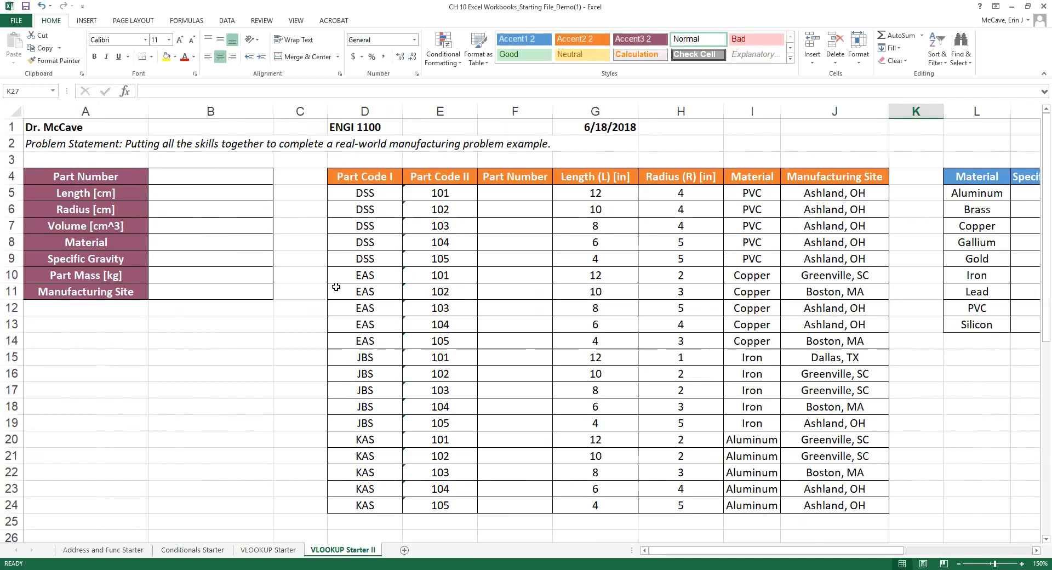
Review the empty Part Number column beside Part Code I and II, selecting F5.
{"action": "left_click_drag", "start_coordinate": [511, 180], "coordinate": [526, 497]}
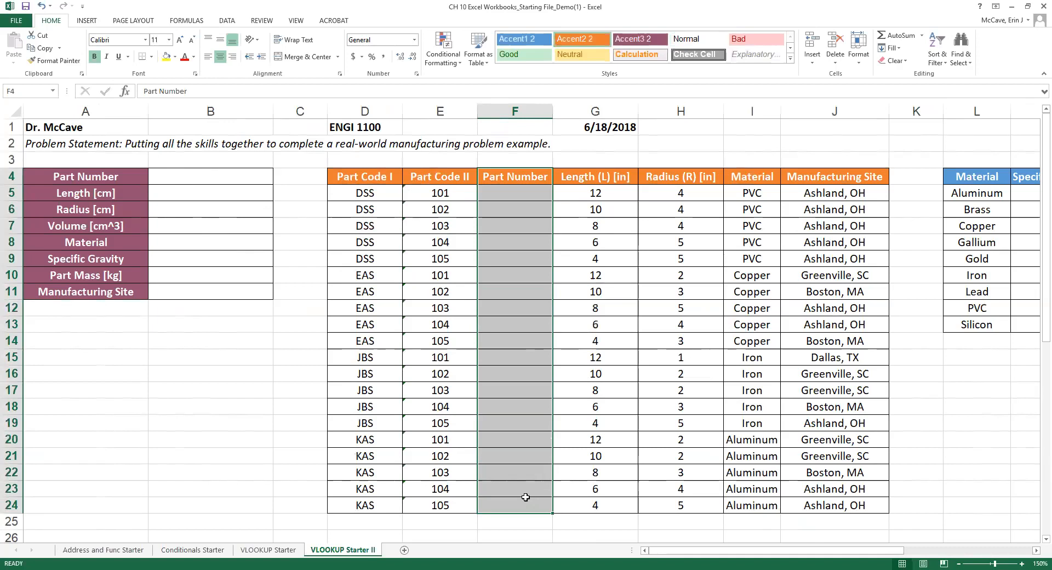
{"action": "left_click", "coordinate": [358, 172]}
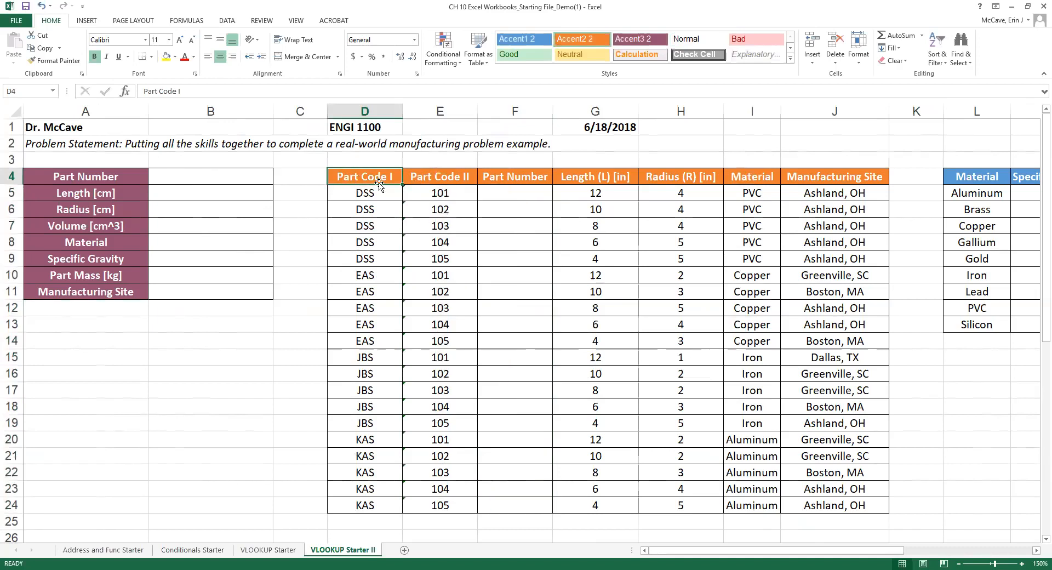
{"action": "left_click", "coordinate": [450, 179]}
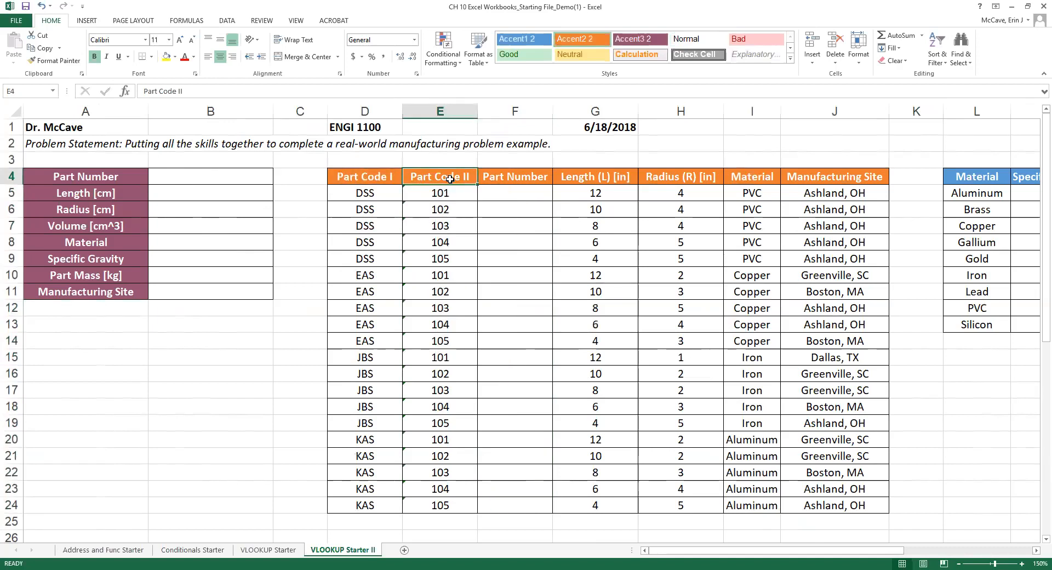
{"action": "left_click", "coordinate": [515, 194]}
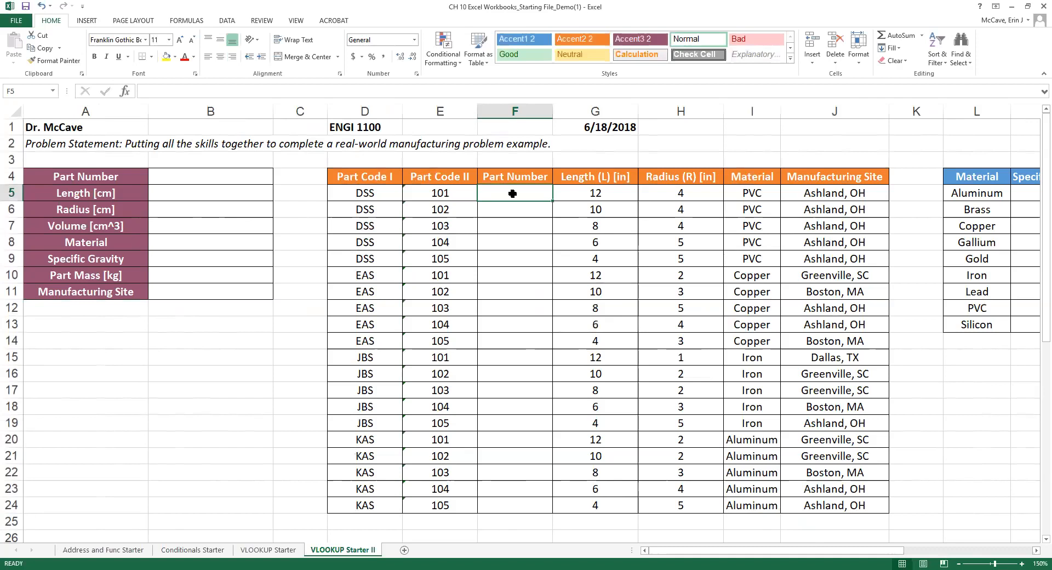
Enter a formula in F5 joining D5 and E5 with a quoted separator.
{"action": "type", "text": "="}
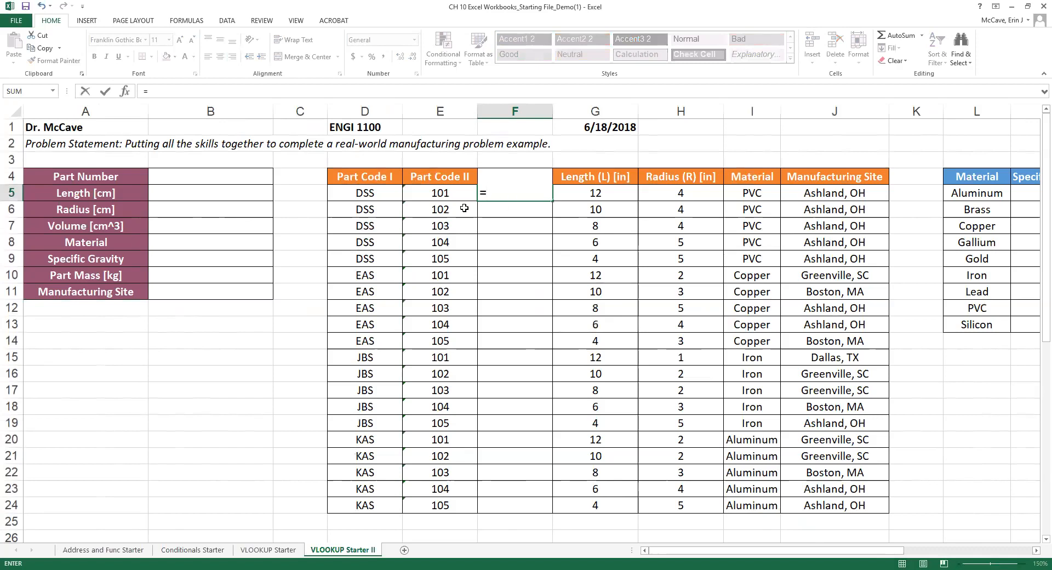
{"action": "left_click", "coordinate": [381, 196]}
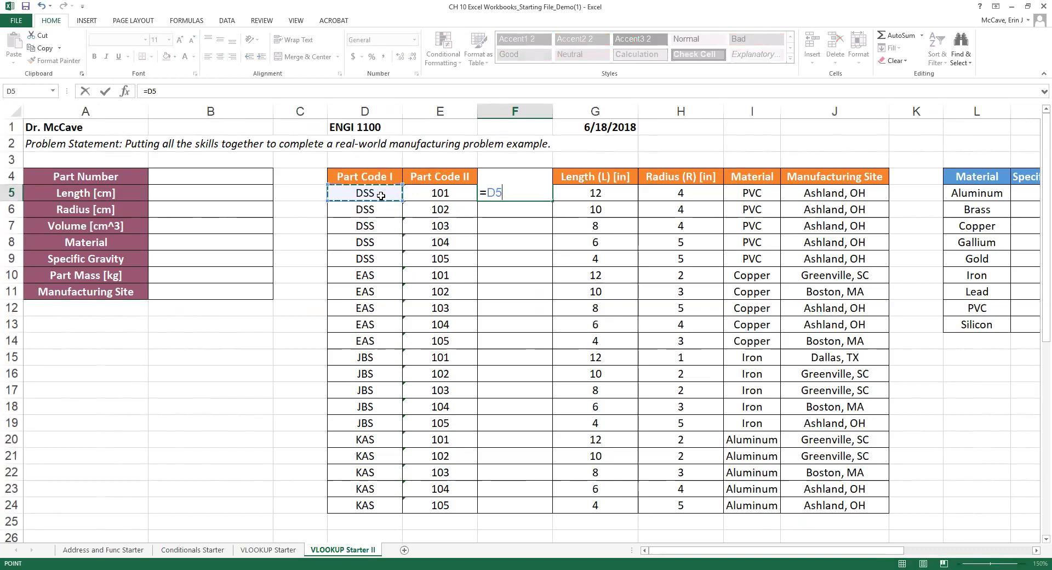
{"action": "type", "text": "&"}
{"action": "key", "text": "BackSpace"}
{"action": "type", "text": "."}
{"action": "key", "text": "BackSpace"}
{"action": "type", "text": "\"&"}
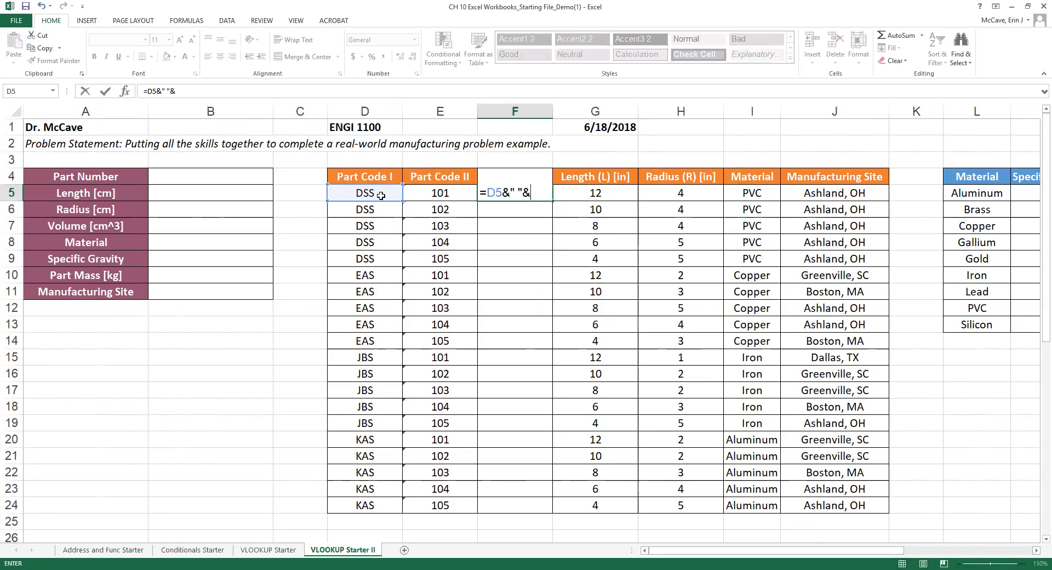
{"action": "left_click", "coordinate": [450, 195]}
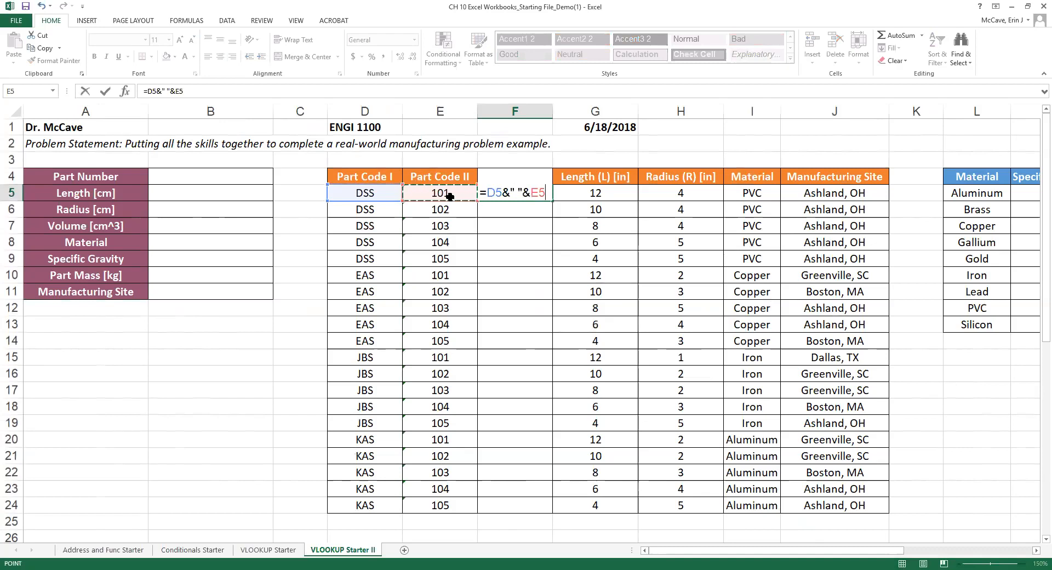
{"action": "key", "text": "Return"}
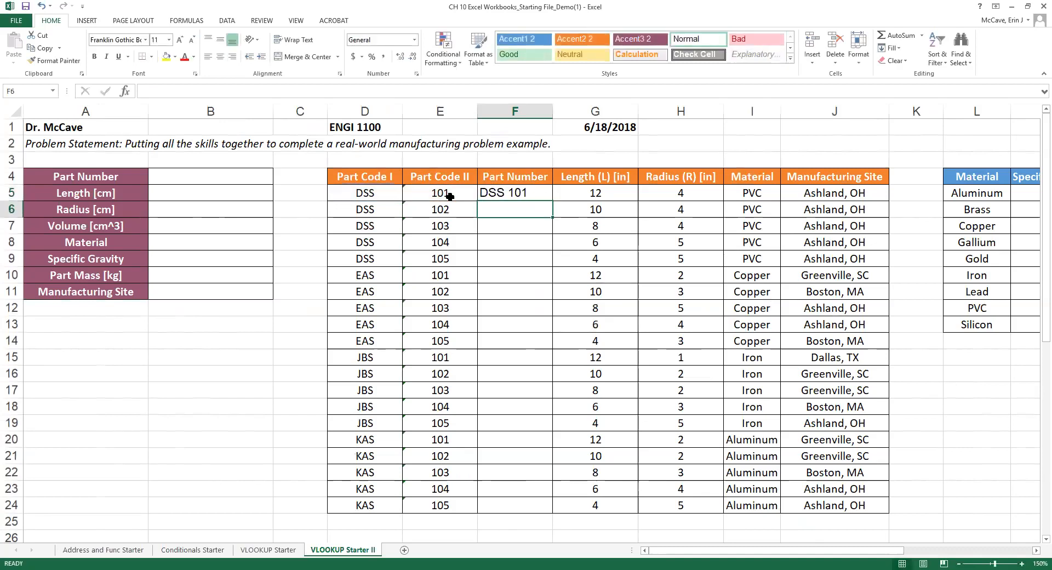
Change the separator in F5's formula to a hyphen, trying spaces around it.
{"action": "left_click", "coordinate": [513, 194]}
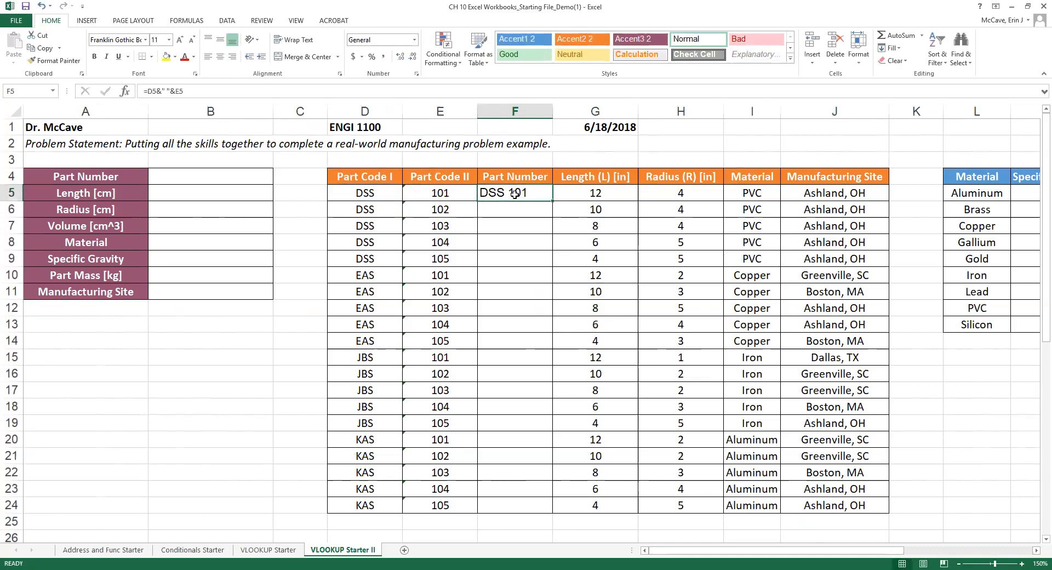
{"action": "double_click", "coordinate": [519, 194]}
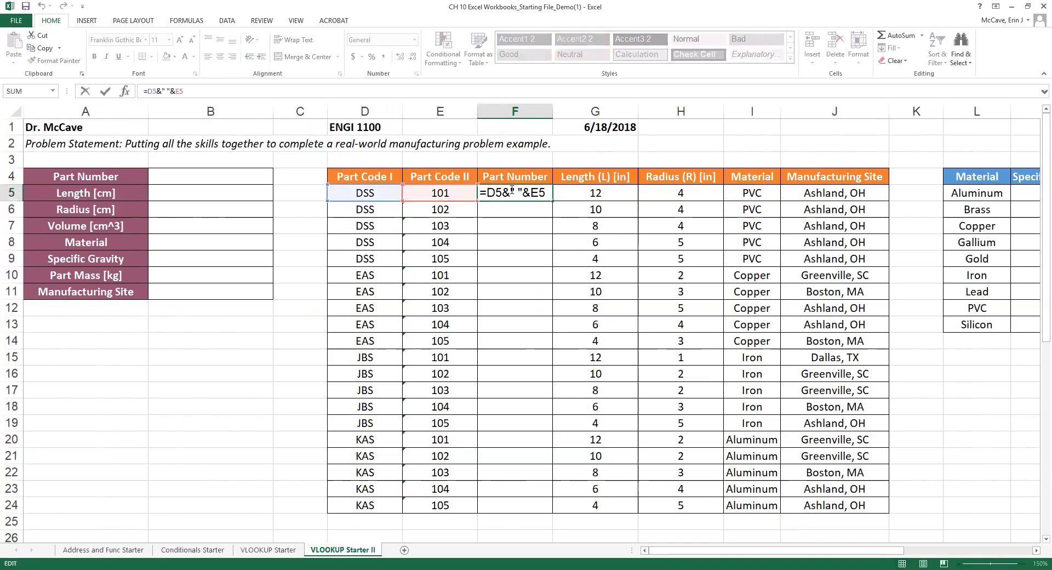
{"action": "key", "text": "BackSpace"}
{"action": "type", "text": "-"}
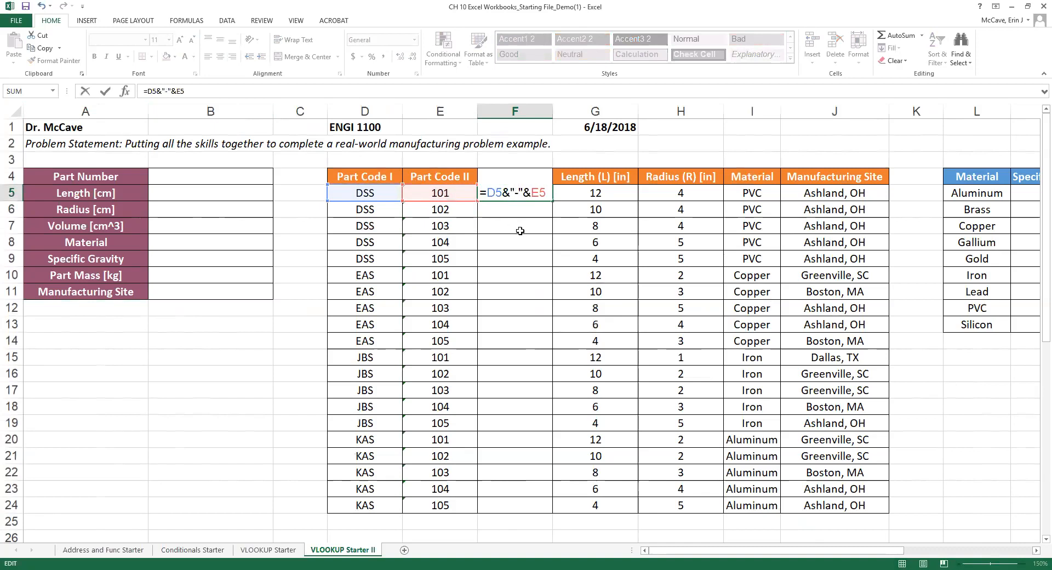
{"action": "key", "text": "Return"}
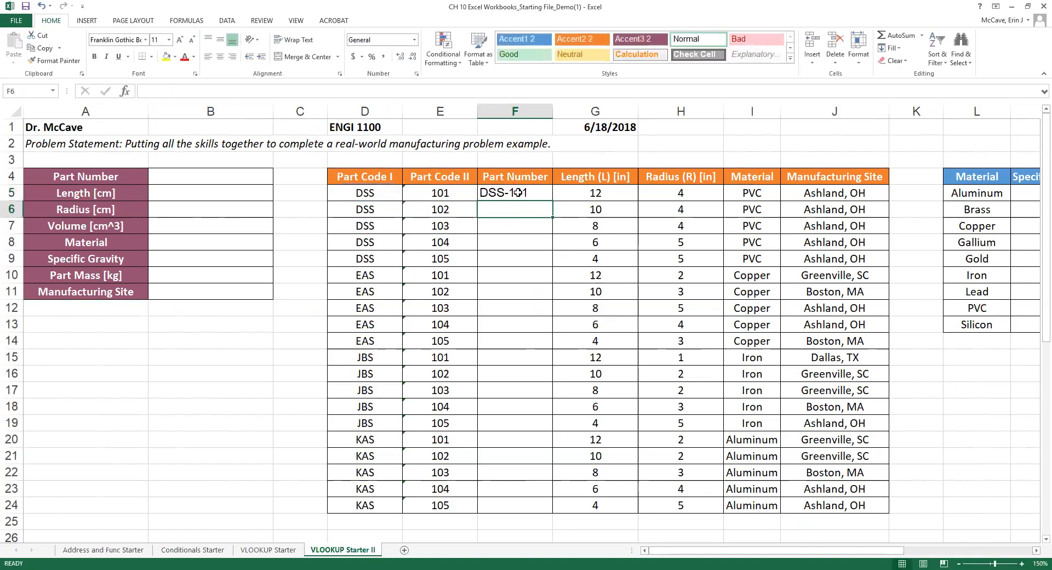
{"action": "key", "text": "Up"}
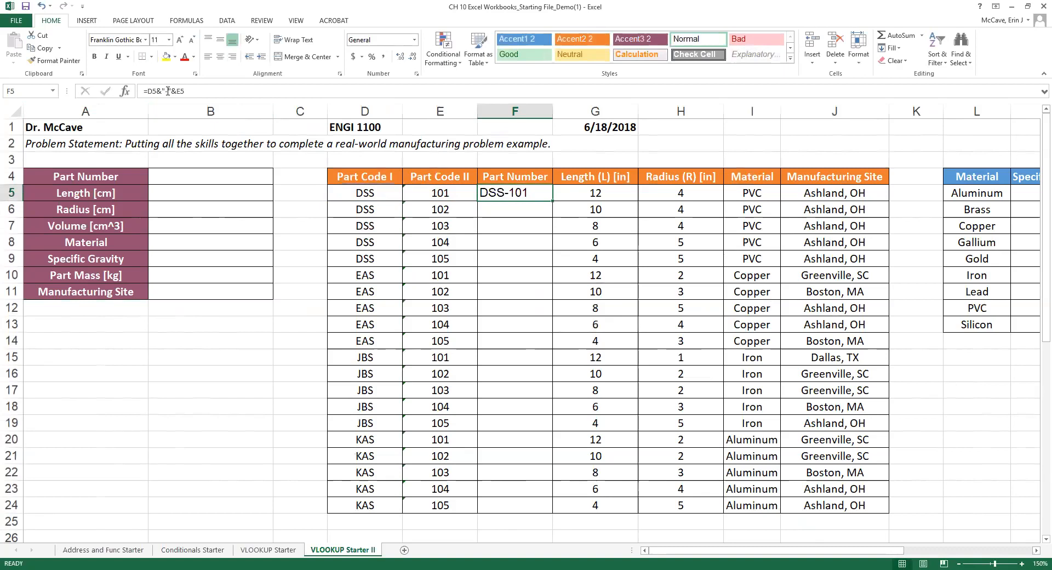
{"action": "left_click", "coordinate": [168, 90]}
{"action": "left_click", "coordinate": [171, 91]}
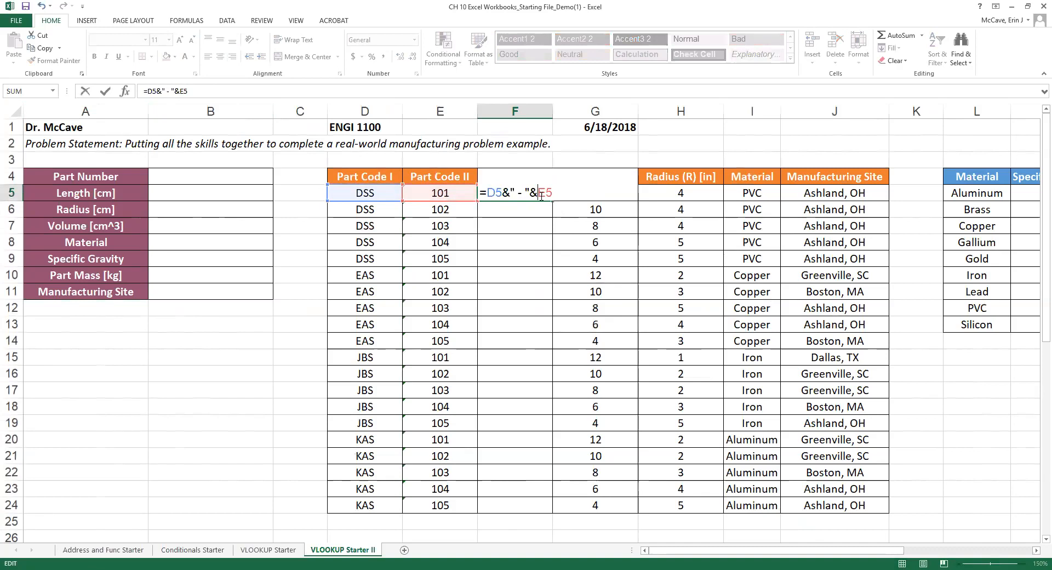
{"action": "key", "text": "Return"}
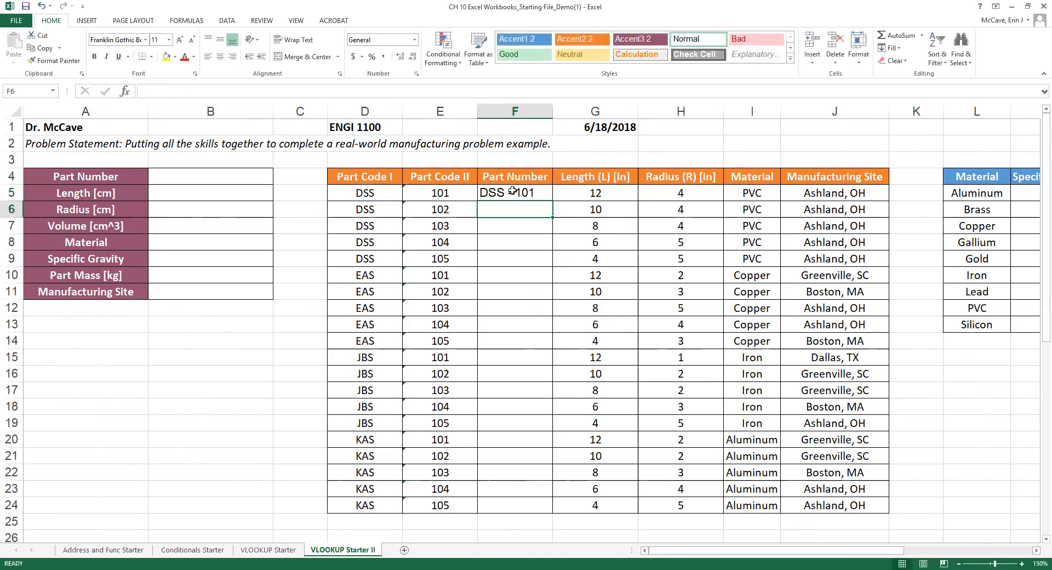
Remove the spaces so F5 shows DSS-101, and centre it.
{"action": "left_click", "coordinate": [512, 192]}
{"action": "double_click", "coordinate": [515, 194]}
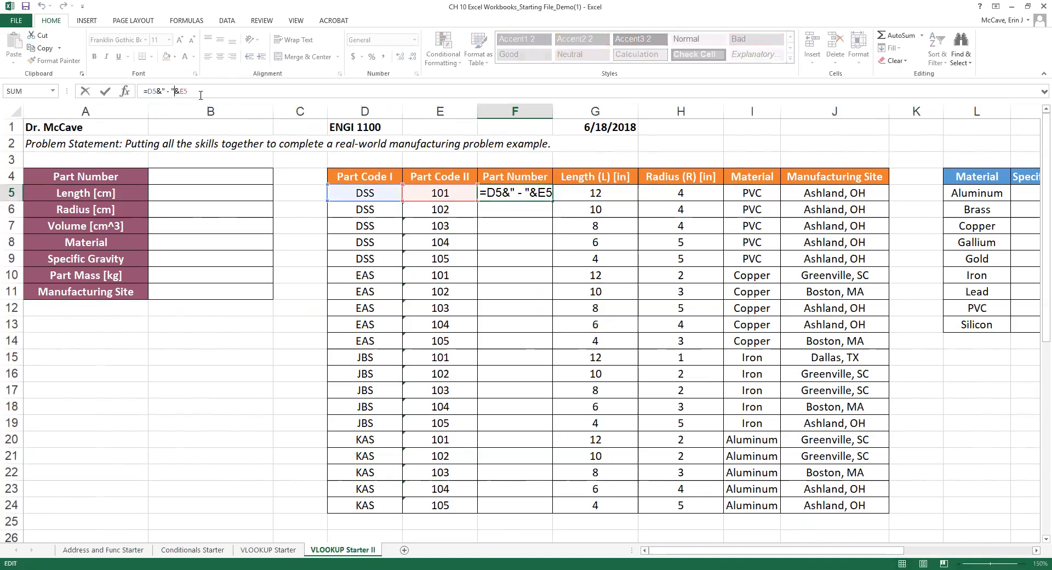
{"action": "left_click", "coordinate": [519, 197]}
{"action": "key", "text": "Delete"}
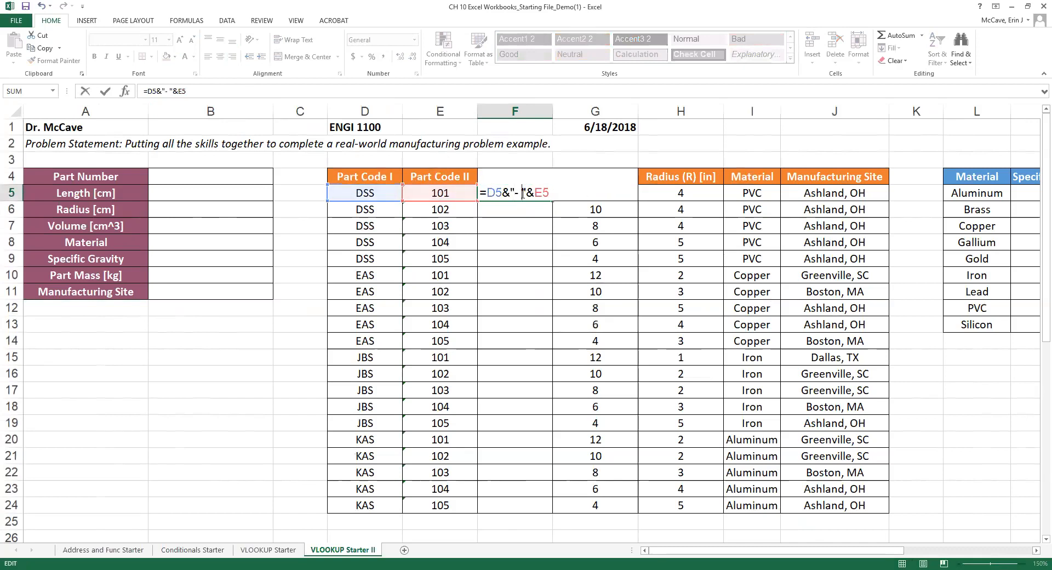
{"action": "key", "text": "Delete"}
{"action": "key", "text": "Return"}
{"action": "left_click", "coordinate": [523, 193]}
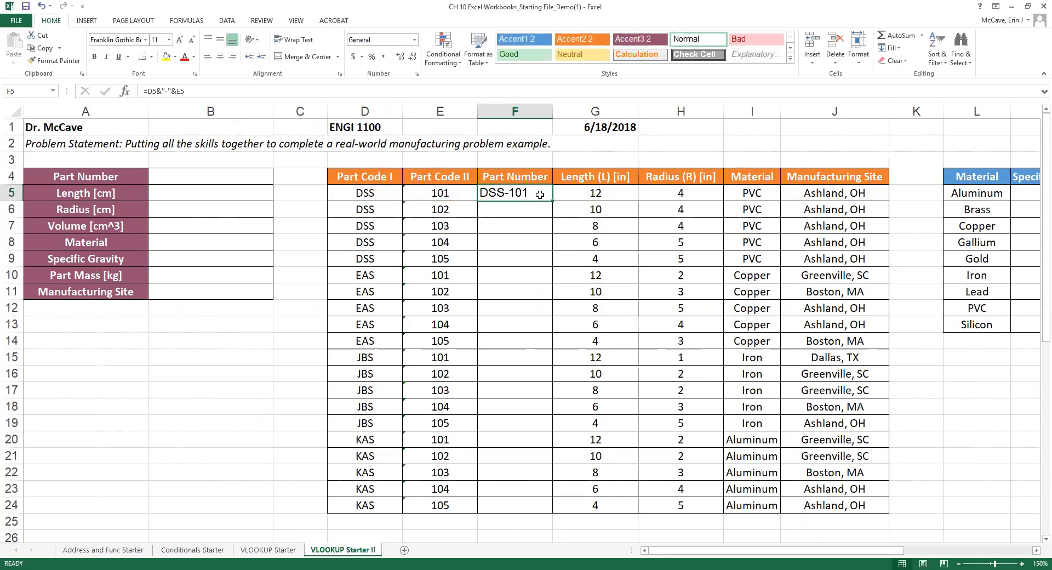
{"action": "left_click", "coordinate": [219, 57]}
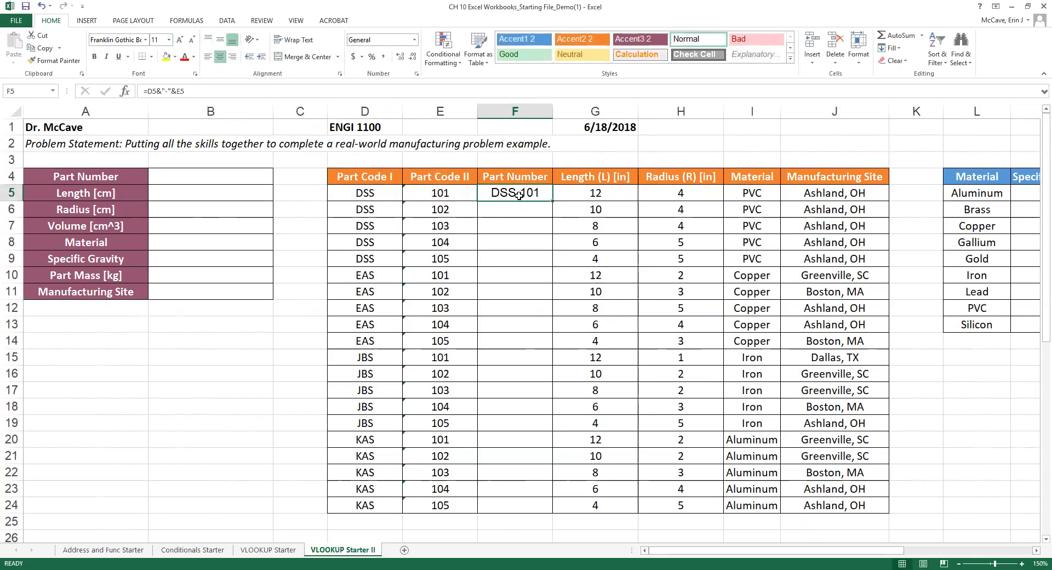
Set F5 to Calibri and fill its formula down to F24, giving DSS-101 through KAS-105.
{"action": "left_click", "coordinate": [601, 198]}
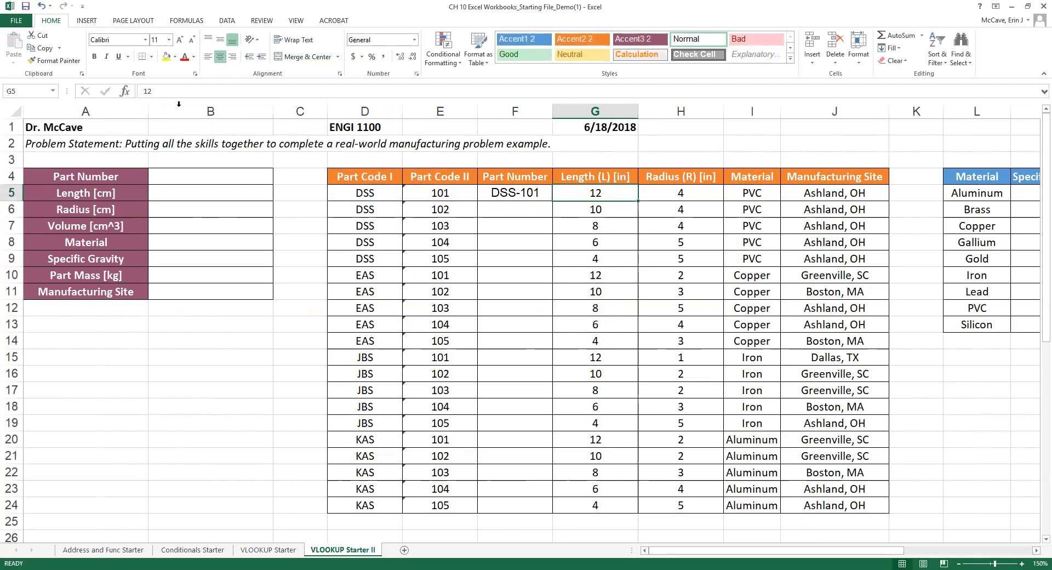
{"action": "left_click", "coordinate": [500, 198]}
{"action": "left_click", "coordinate": [146, 41]}
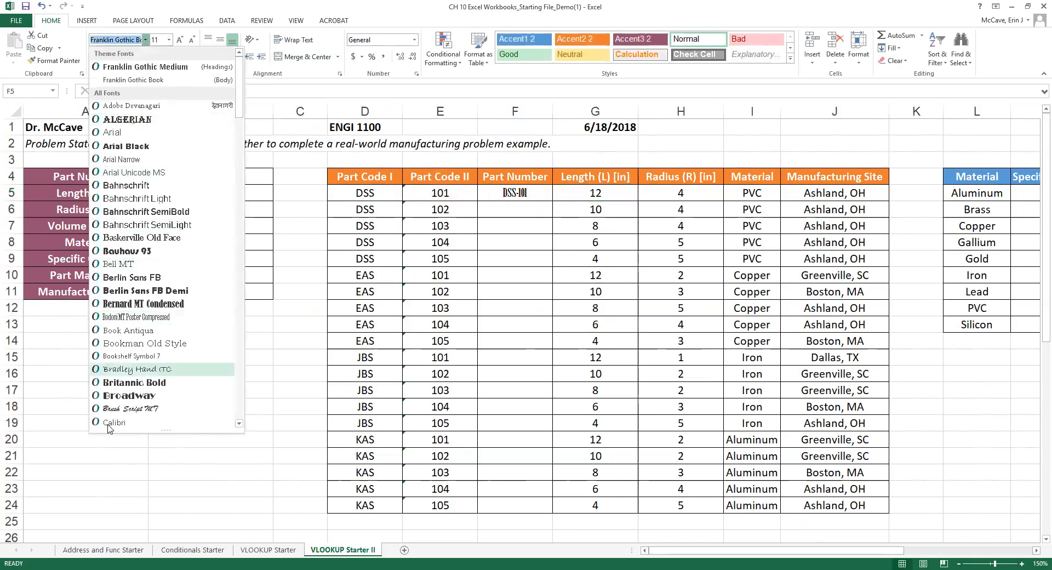
{"action": "left_click", "coordinate": [113, 422]}
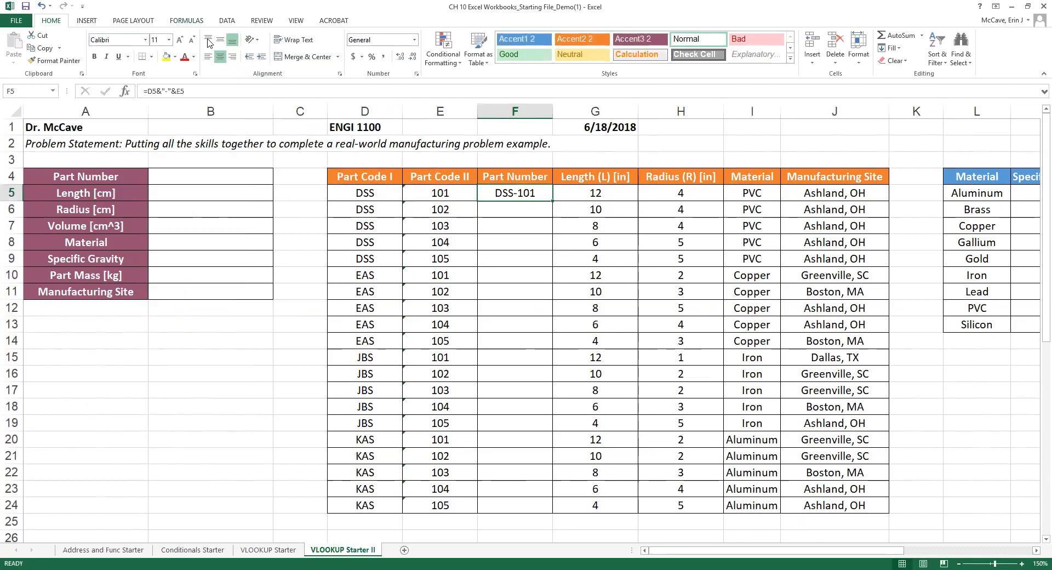
{"action": "left_click", "coordinate": [610, 198]}
{"action": "left_click", "coordinate": [538, 197]}
{"action": "double_click", "coordinate": [553, 202]}
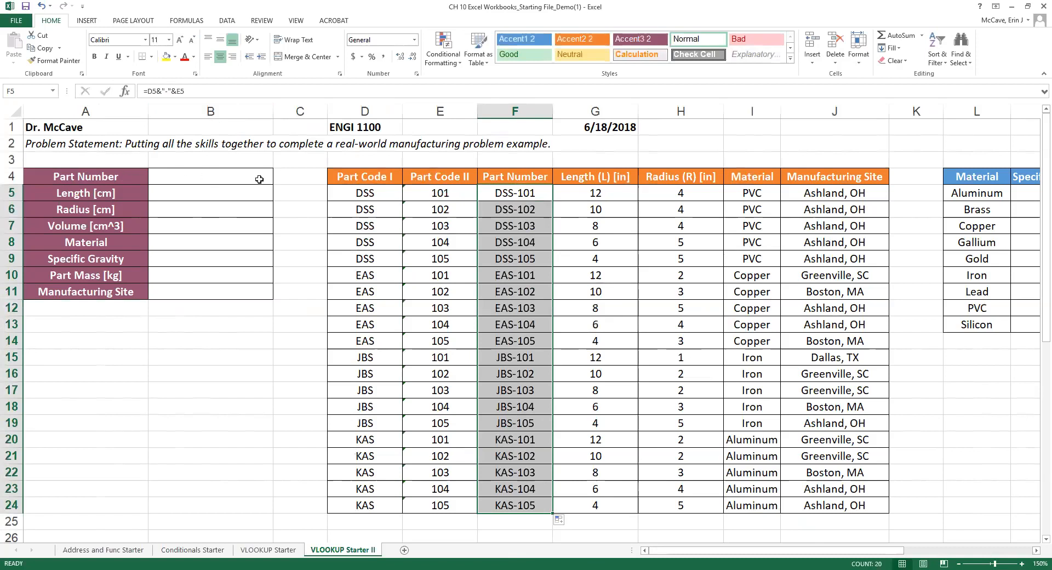
{"action": "left_click", "coordinate": [226, 174]}
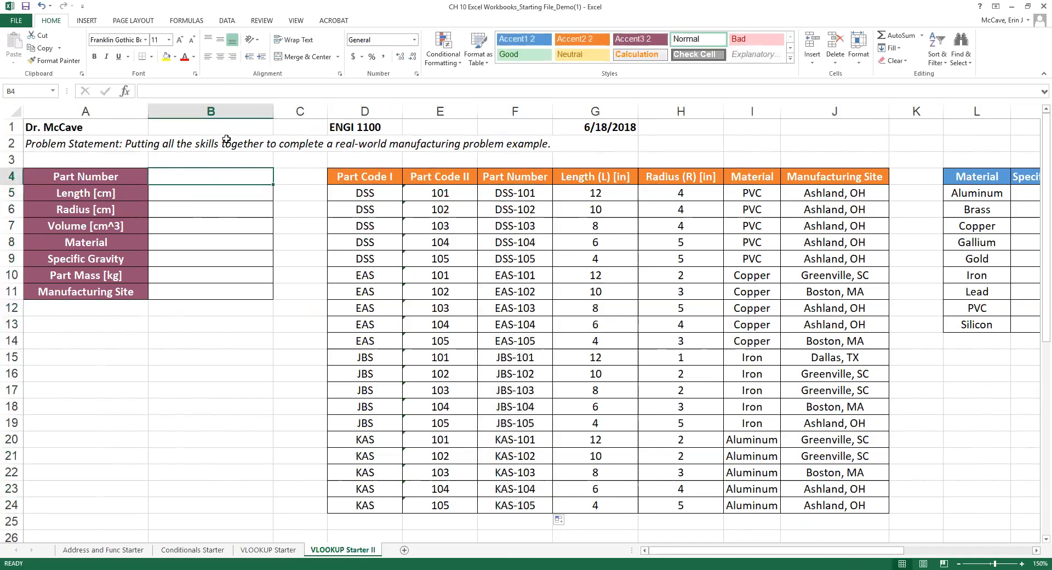
Add a List validation to B4 sourced from $F$5:$F$24 and open its dropdown.
{"action": "left_click", "coordinate": [227, 20]}
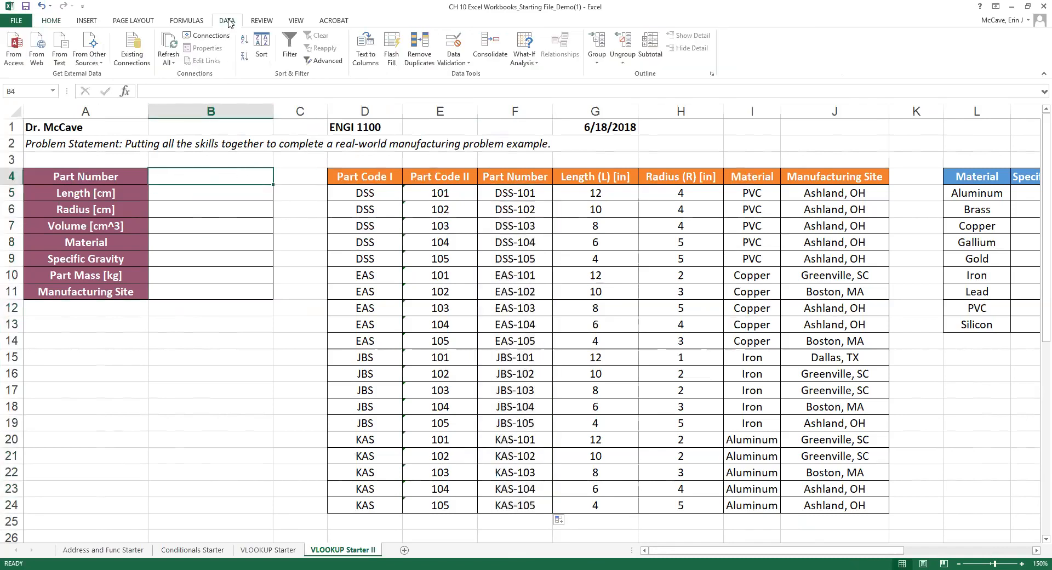
{"action": "left_click", "coordinate": [438, 46]}
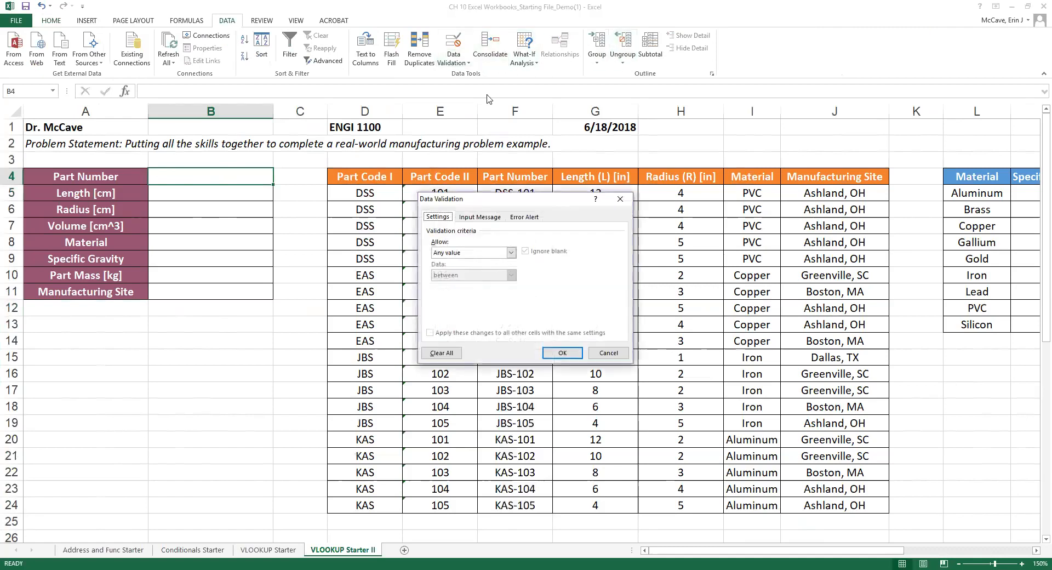
{"action": "left_click", "coordinate": [511, 252]}
{"action": "left_click", "coordinate": [470, 286]}
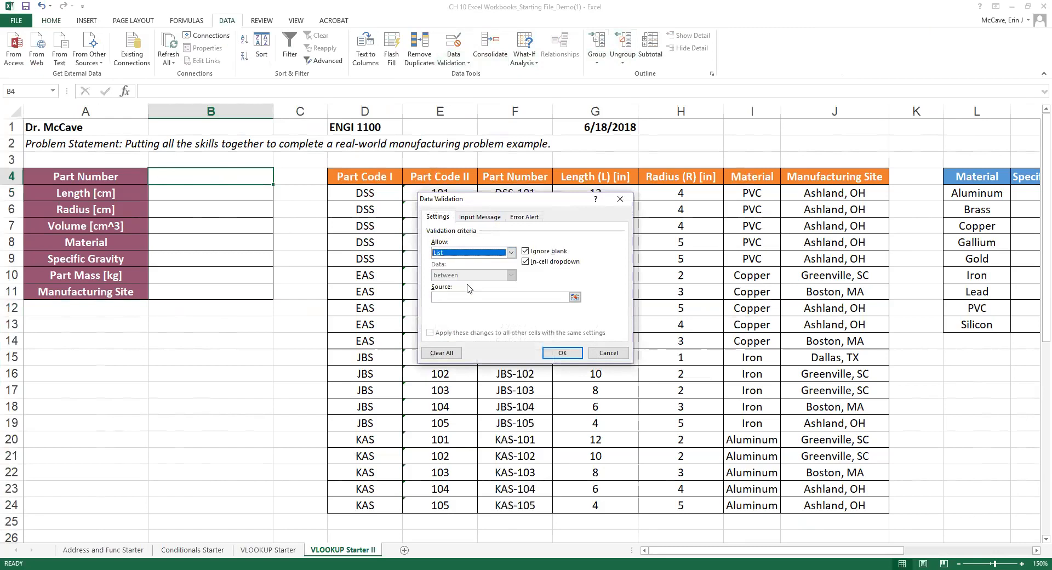
{"action": "left_click", "coordinate": [574, 296]}
{"action": "left_click", "coordinate": [512, 187]}
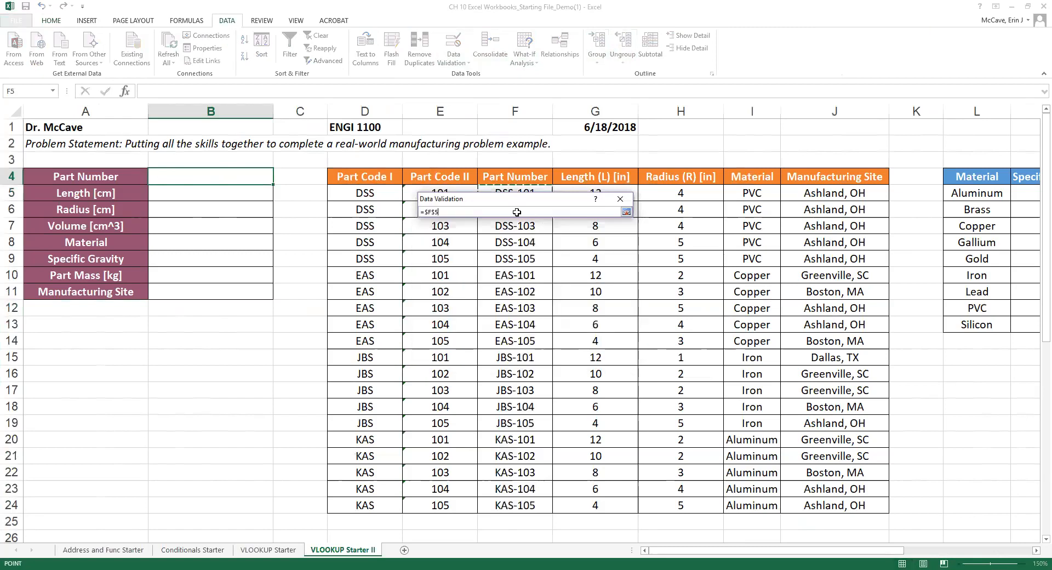
{"action": "left_click_drag", "start_coordinate": [517, 212], "coordinate": [537, 503]}
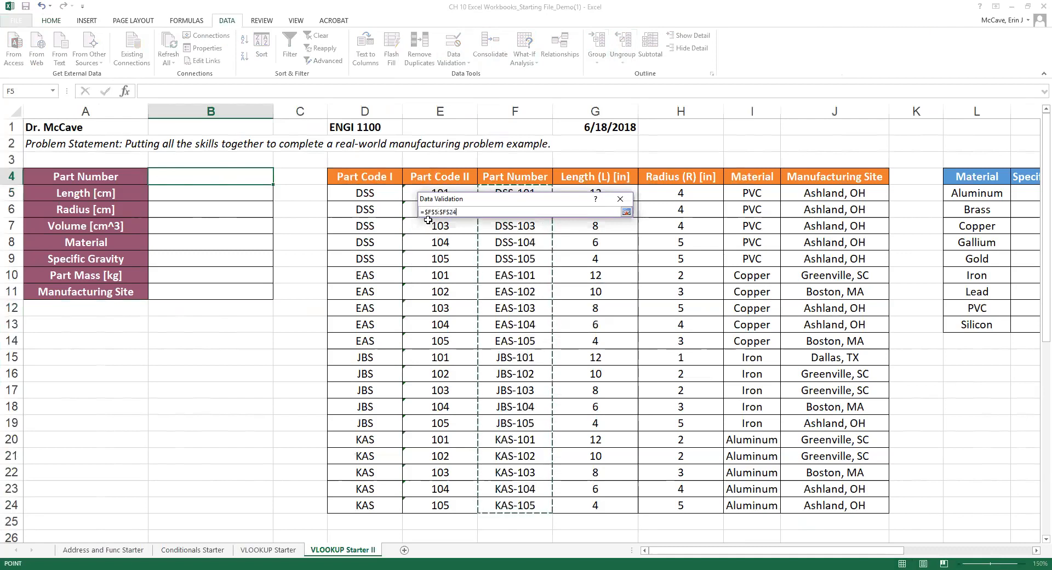
{"action": "left_click", "coordinate": [626, 211]}
{"action": "left_click", "coordinate": [562, 352]}
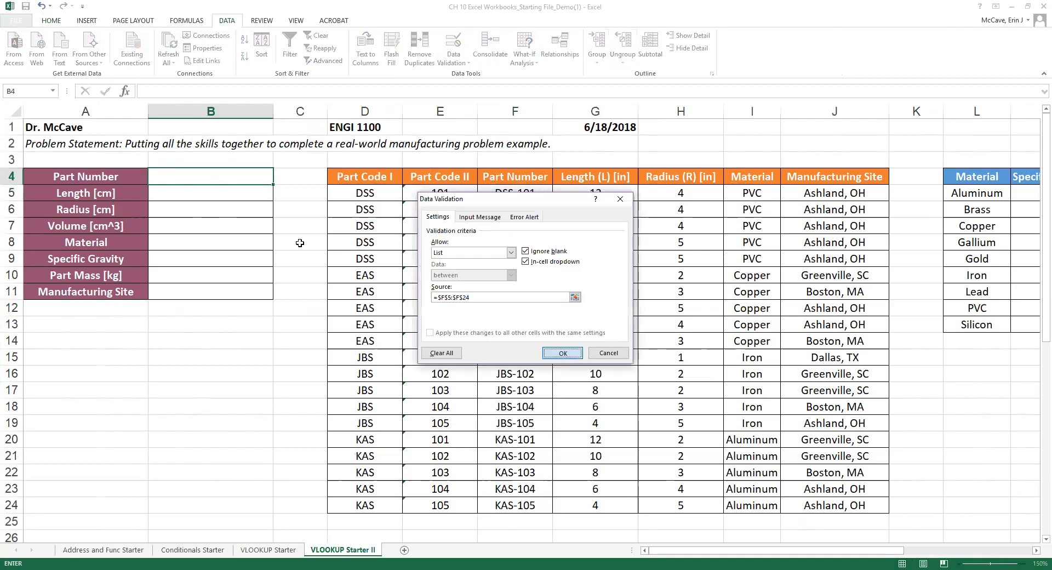
{"action": "left_click", "coordinate": [278, 179]}
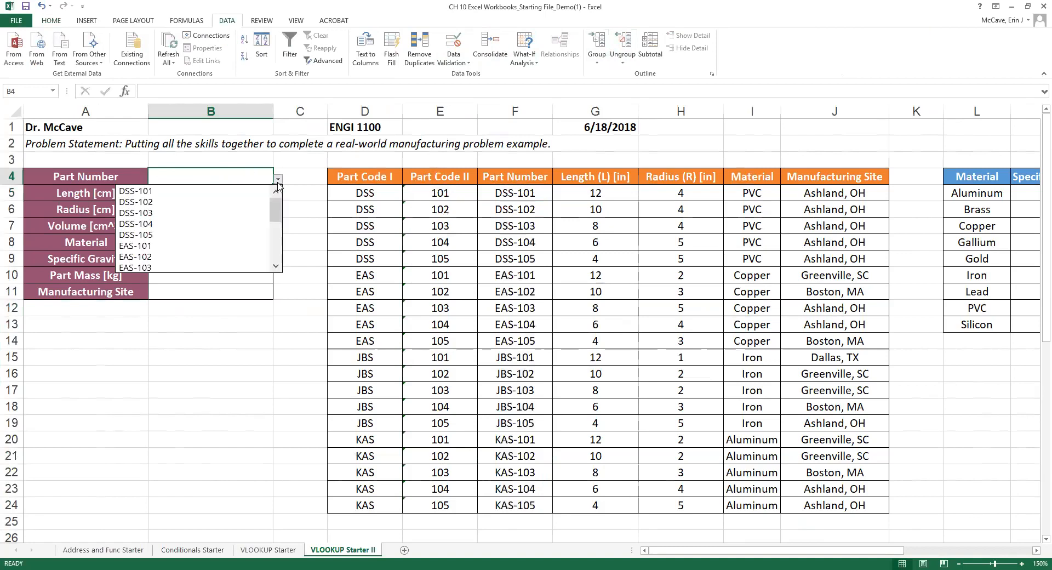
Choose EAS-104 from B4's part number dropdown.
{"action": "scroll", "coordinate": [258, 234], "scroll_direction": "down", "scroll_amount": 1}
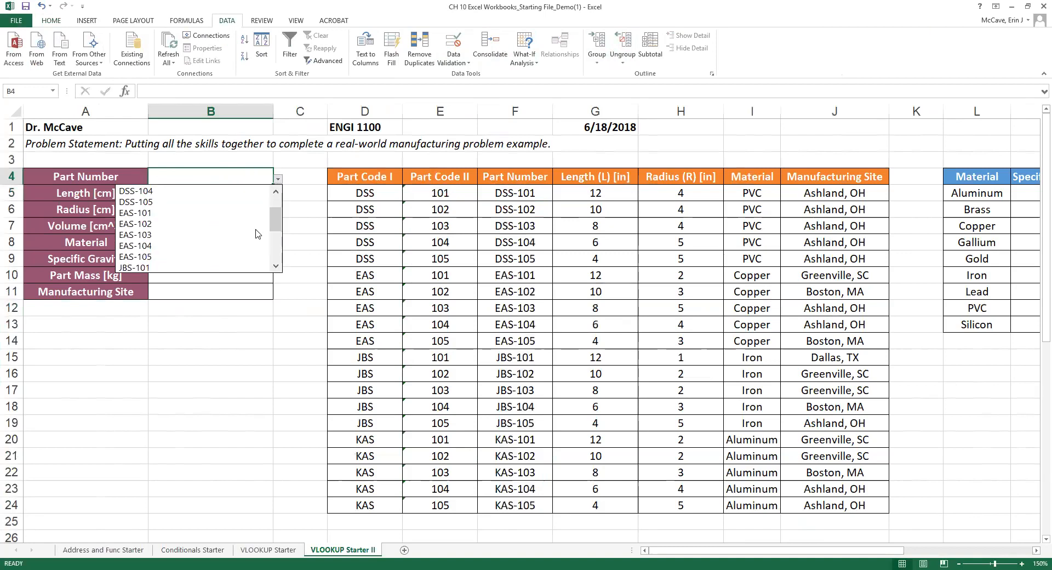
{"action": "left_click", "coordinate": [132, 246]}
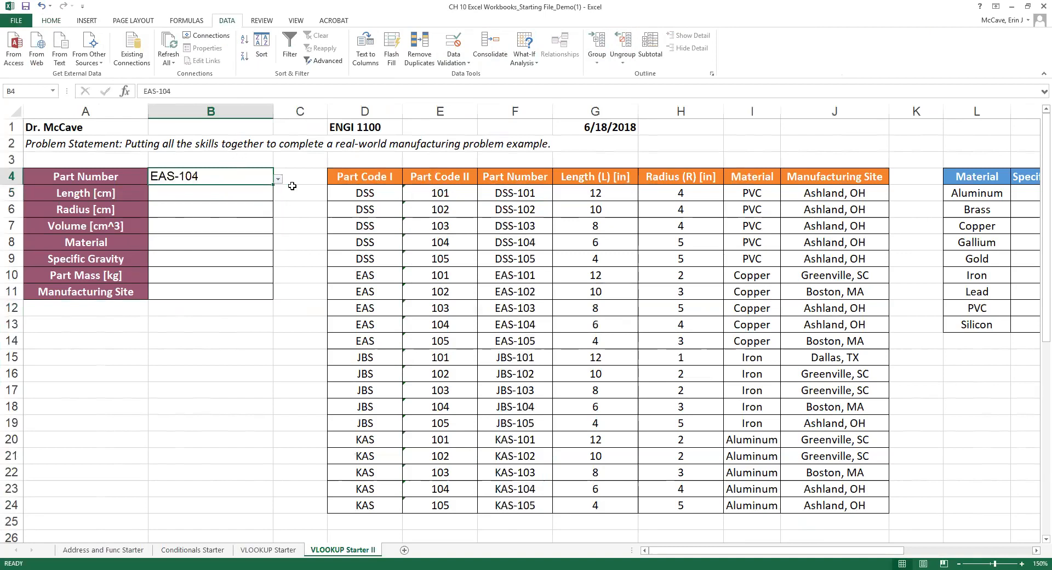
{"action": "left_click", "coordinate": [210, 191]}
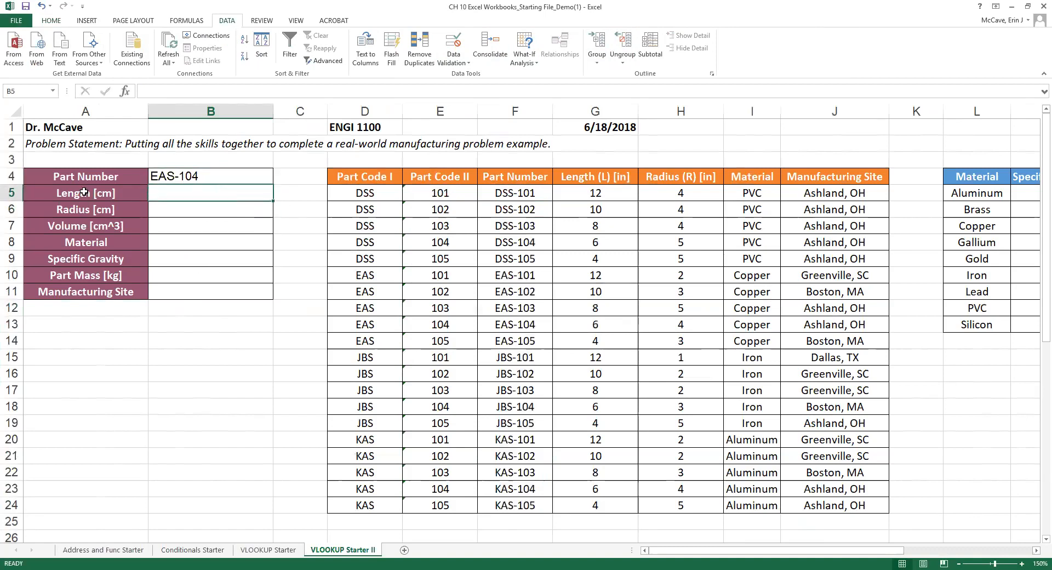
{"action": "left_click", "coordinate": [213, 179]}
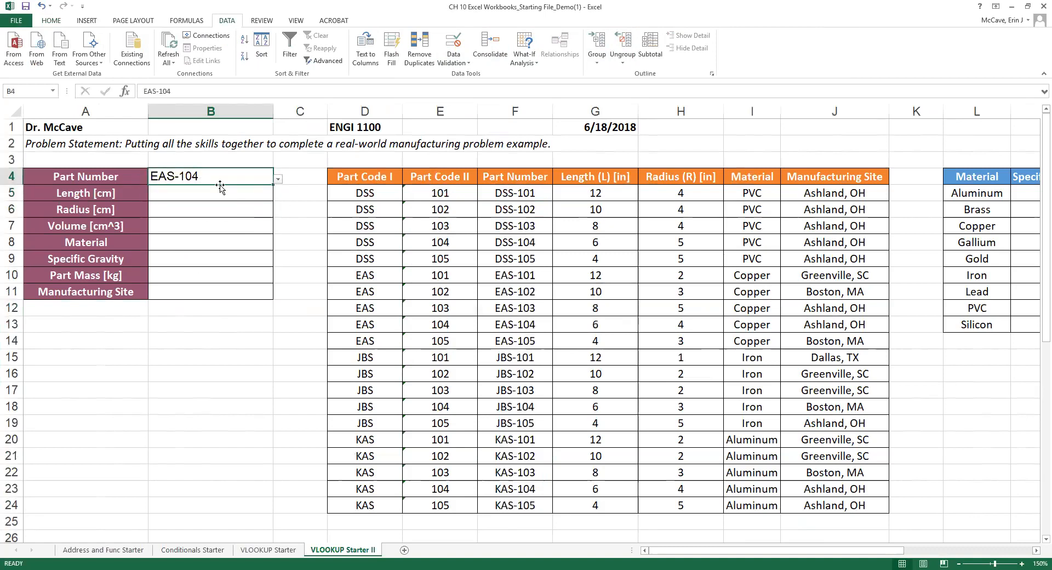
{"action": "left_click", "coordinate": [213, 194]}
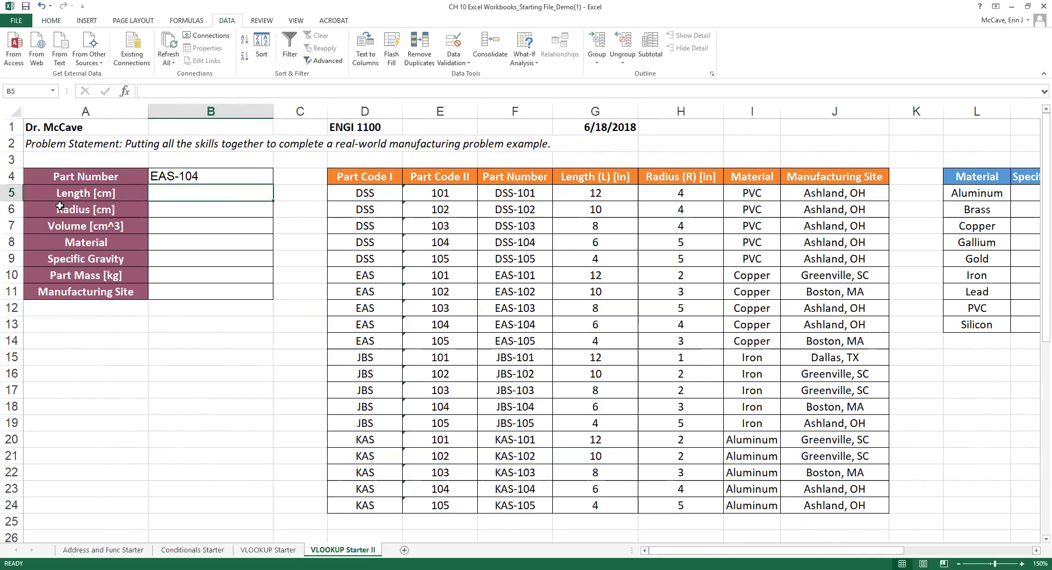
Go over the Length, Radius, Material and Manufacturing Site labels and their input cells B5–B11.
{"action": "left_click", "coordinate": [53, 195]}
{"action": "left_click", "coordinate": [54, 212]}
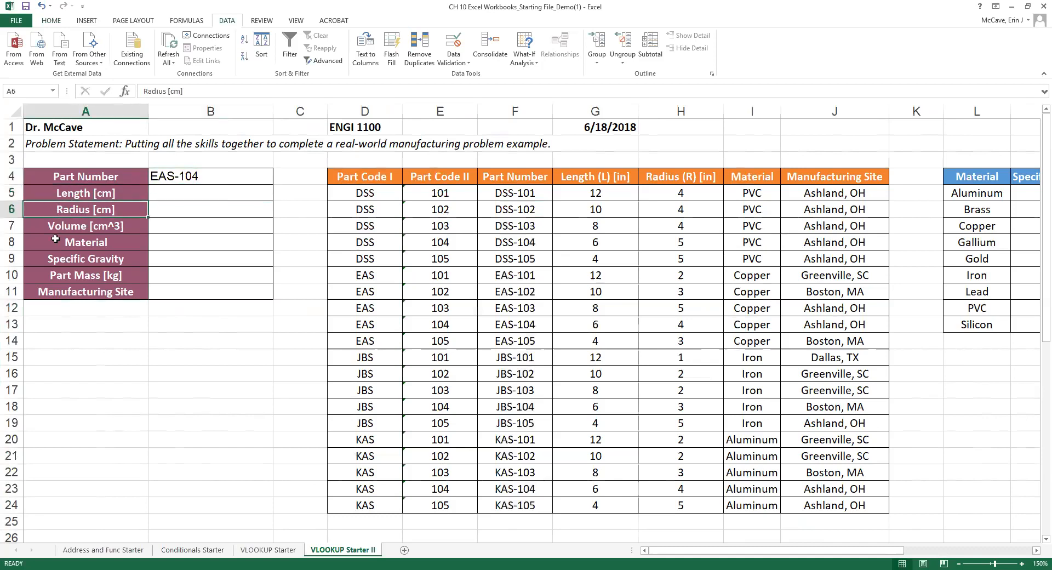
{"action": "left_click", "coordinate": [57, 246]}
{"action": "left_click", "coordinate": [63, 287]}
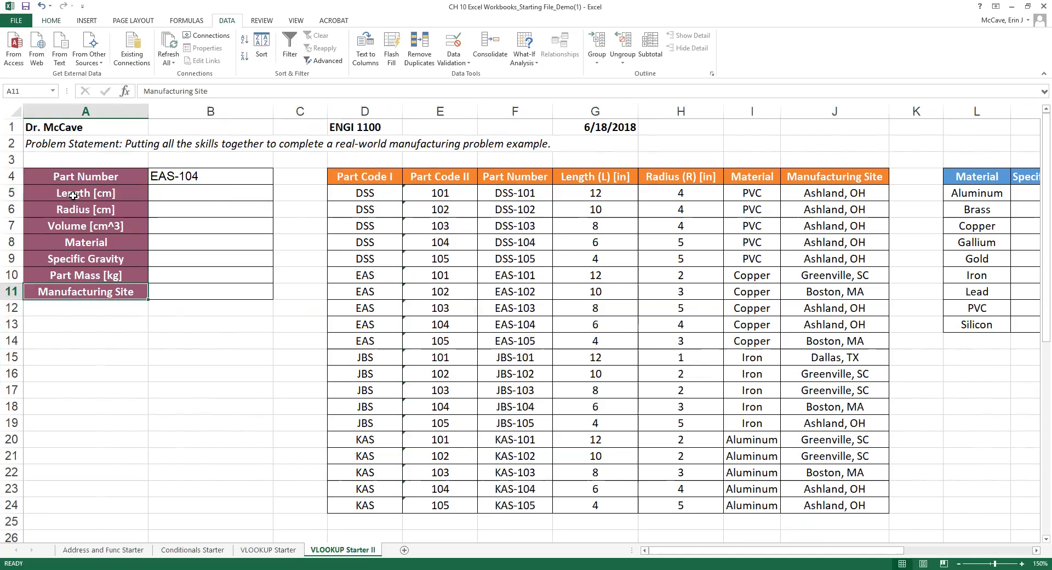
{"action": "left_click", "coordinate": [175, 193]}
{"action": "left_click", "coordinate": [188, 206]}
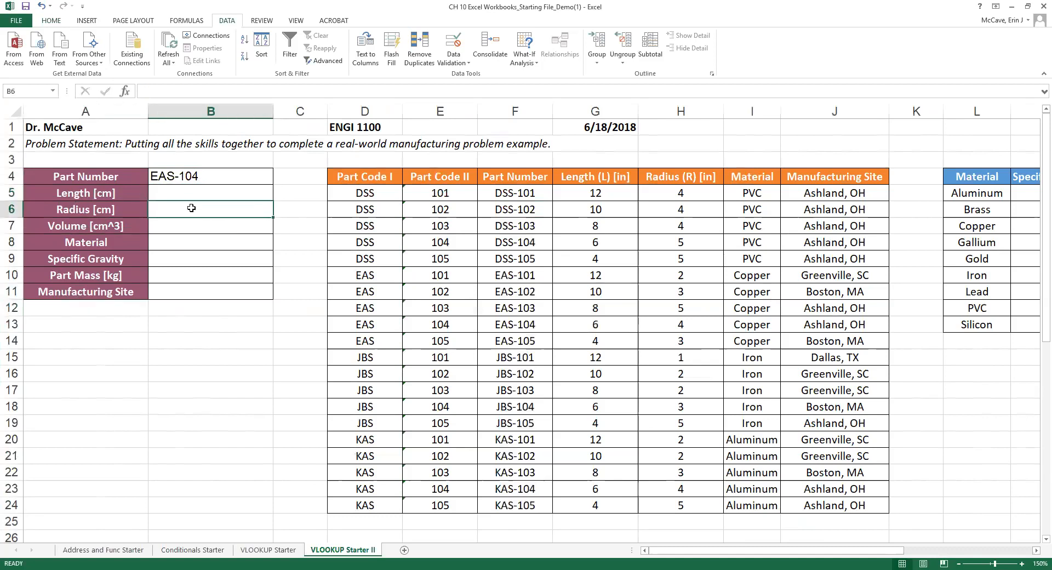
{"action": "left_click", "coordinate": [178, 243]}
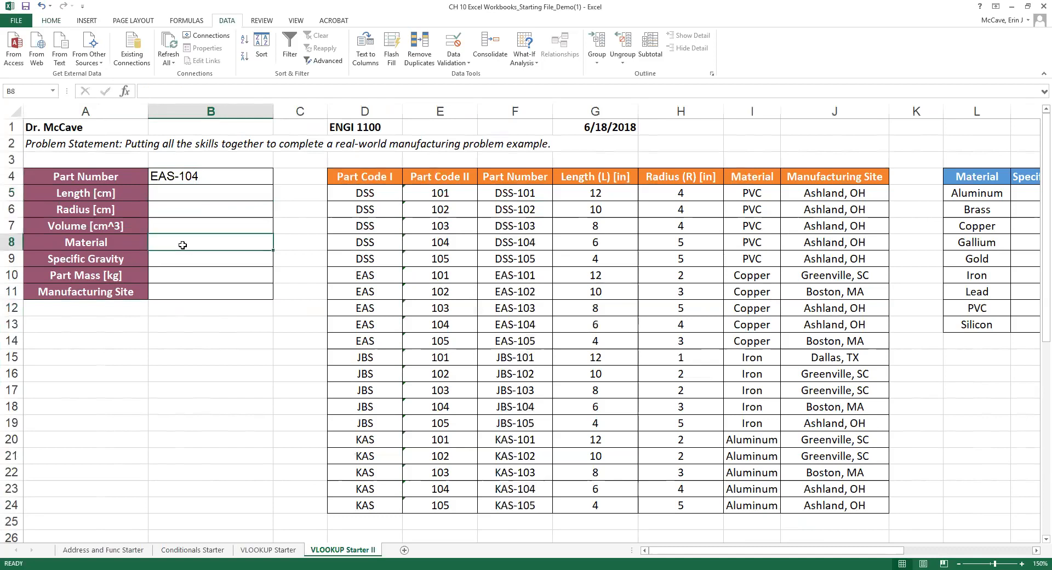
{"action": "left_click", "coordinate": [205, 293]}
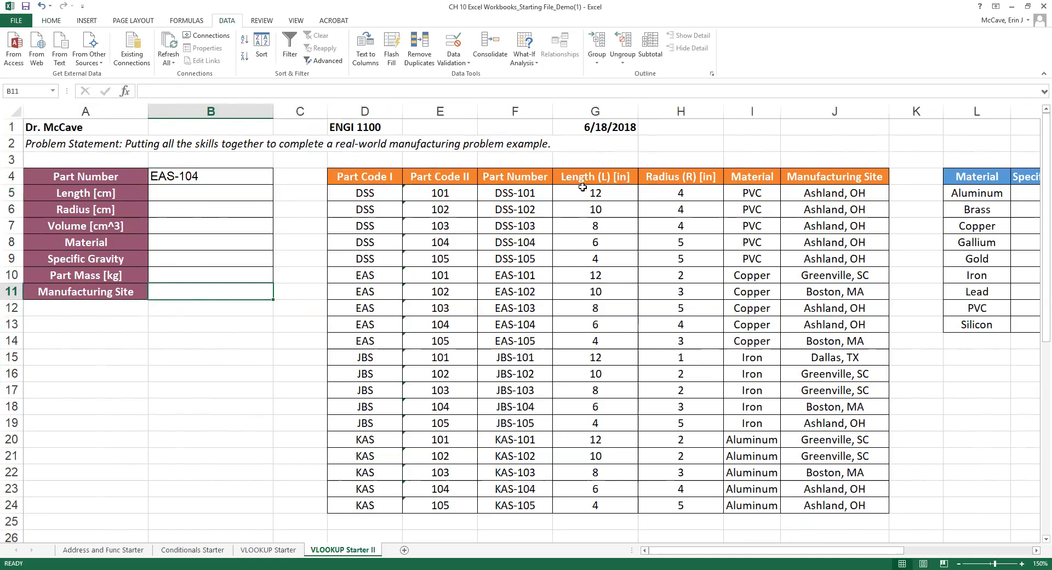
Highlight the length, radius, material and site columns G5:J24 in the parts table.
{"action": "left_click_drag", "start_coordinate": [582, 194], "coordinate": [570, 504]}
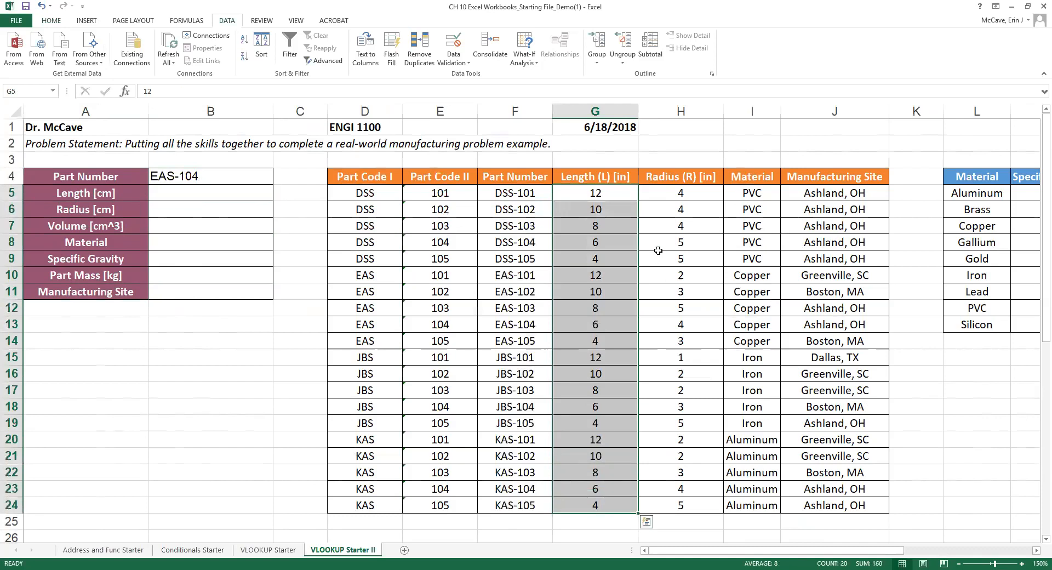
{"action": "left_click_drag", "start_coordinate": [665, 192], "coordinate": [679, 504]}
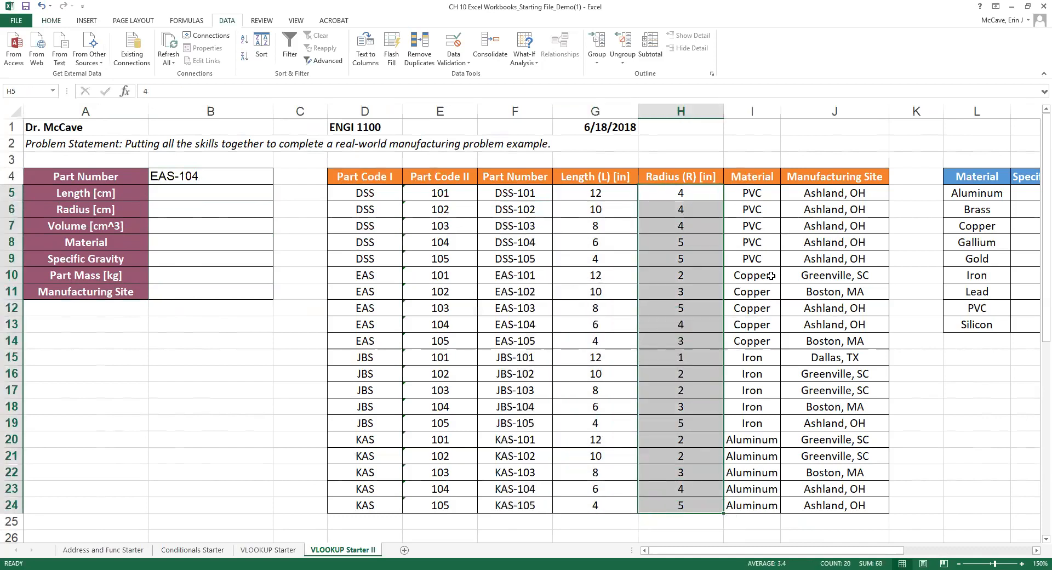
{"action": "left_click_drag", "start_coordinate": [766, 188], "coordinate": [753, 505]}
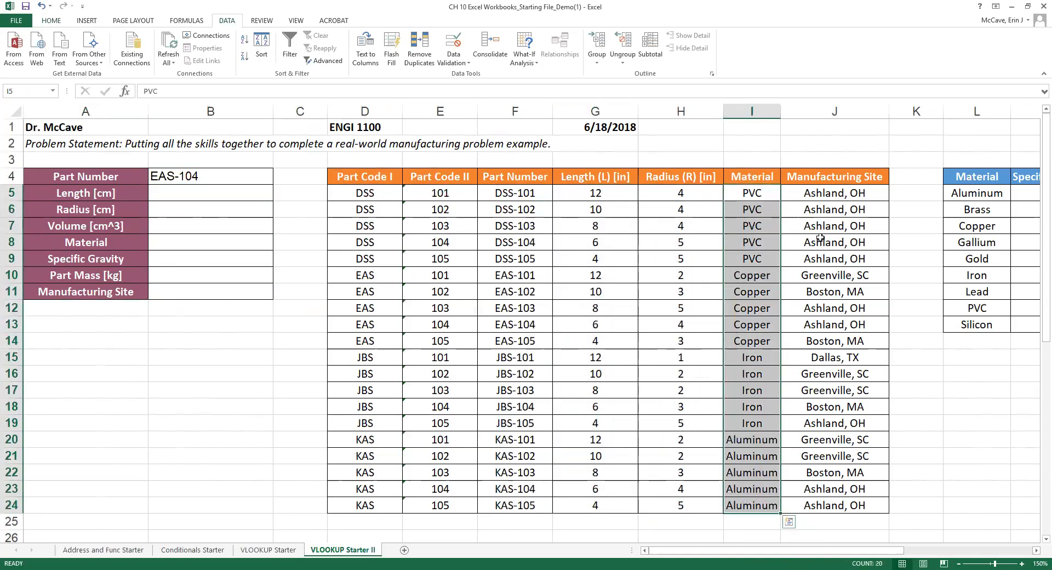
{"action": "left_click_drag", "start_coordinate": [830, 194], "coordinate": [842, 505]}
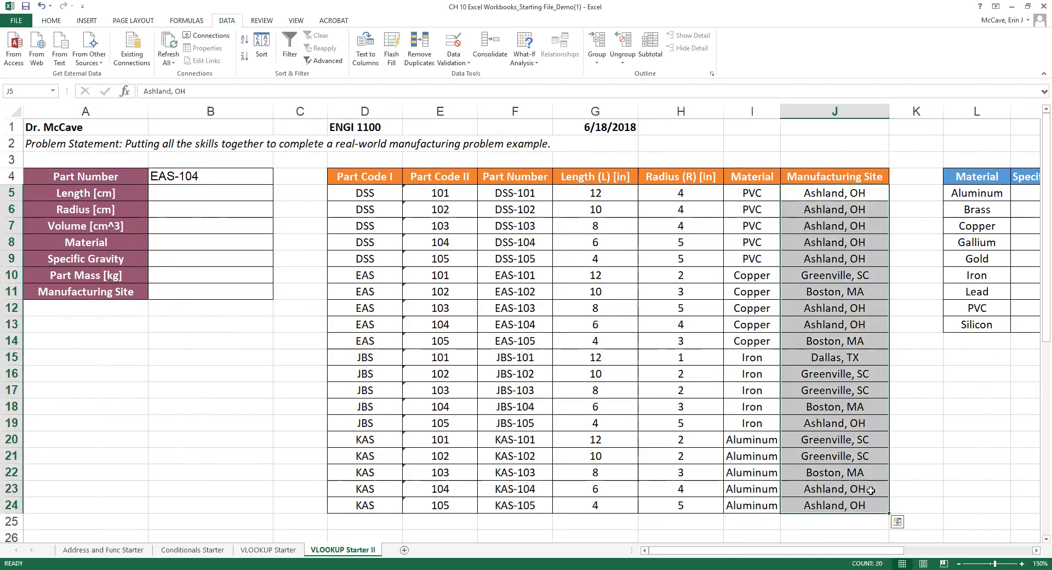
{"action": "left_click", "coordinate": [176, 194]}
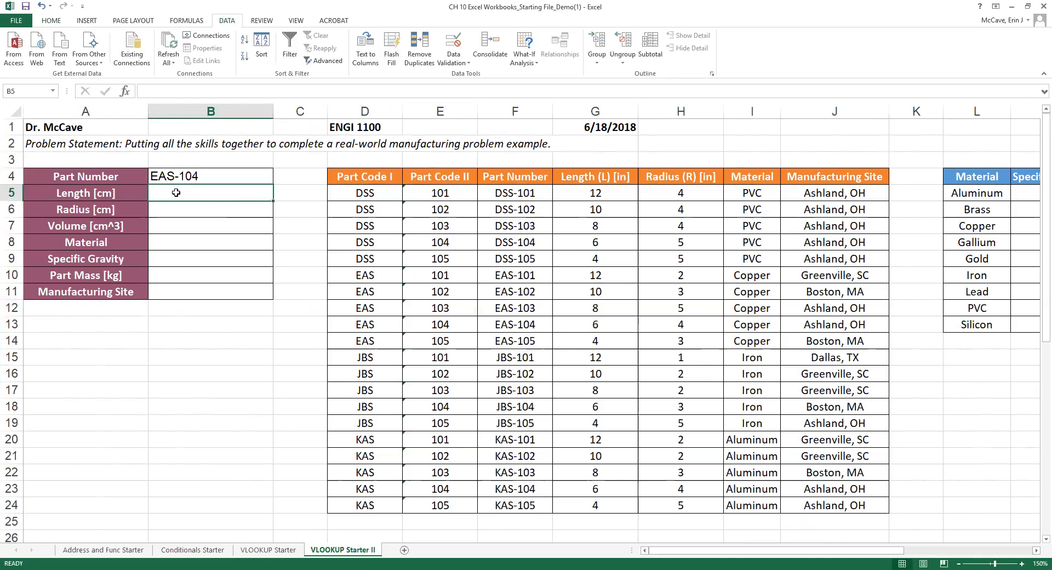
Enter =VLOOKUP(B4,F5:J24,2,FALSE) in B5.
{"action": "type", "text": "=VLOOKUP"}
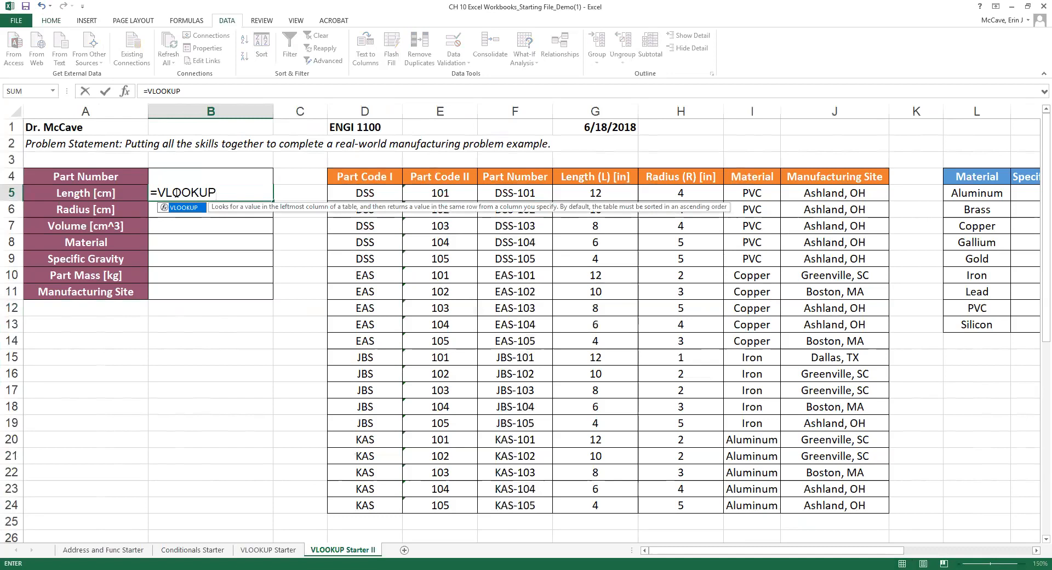
{"action": "type", "text": "("}
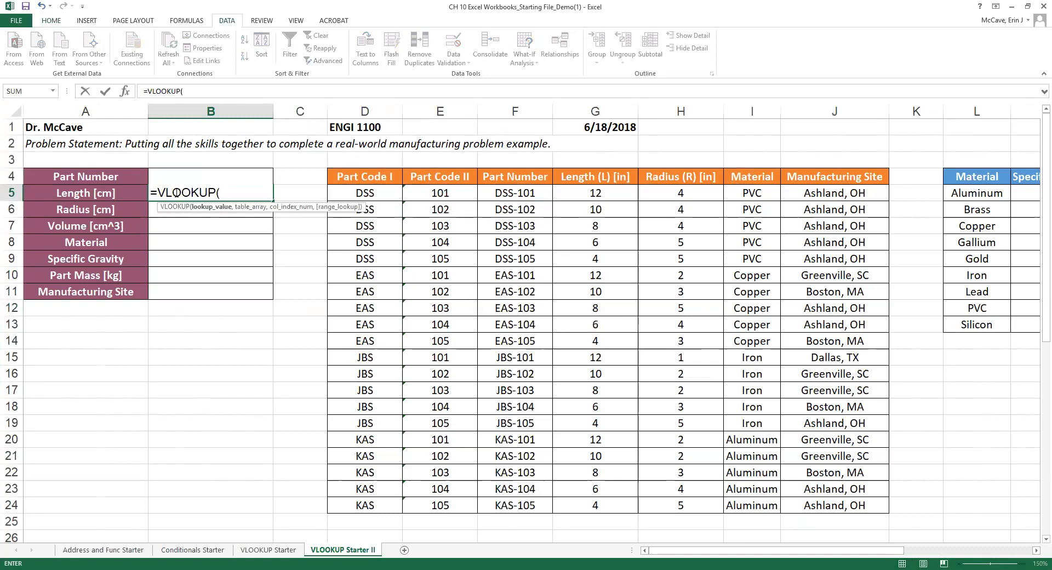
{"action": "left_click", "coordinate": [236, 177]}
{"action": "type", "text": ","}
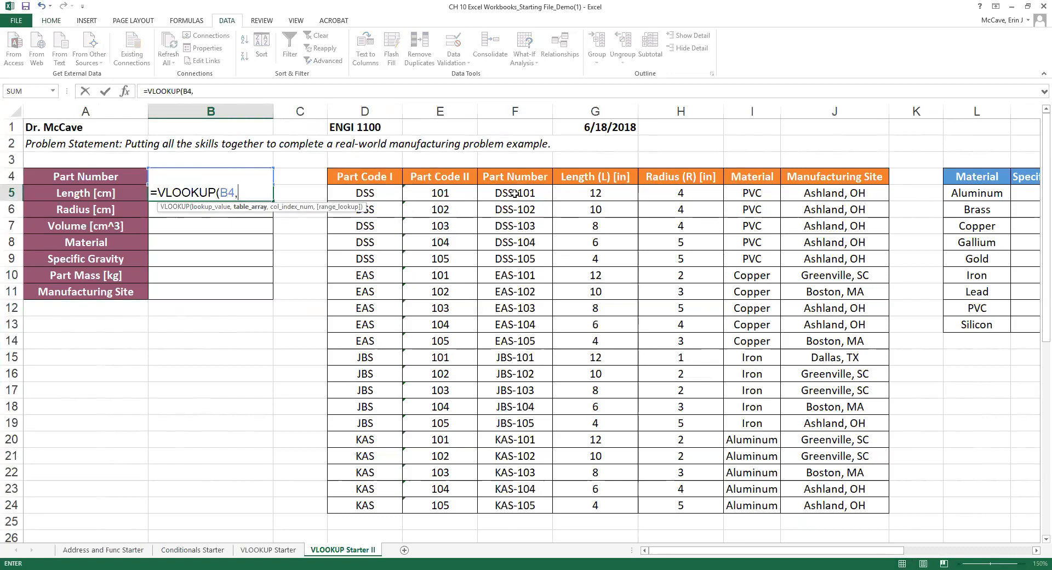
{"action": "left_click_drag", "start_coordinate": [515, 193], "coordinate": [844, 510]}
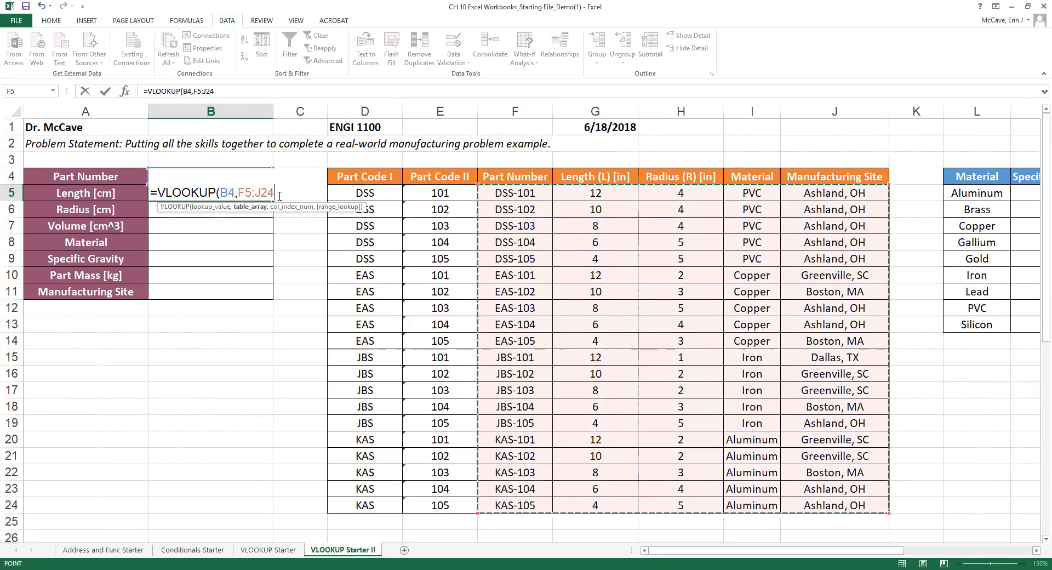
{"action": "type", "text": ",2"}
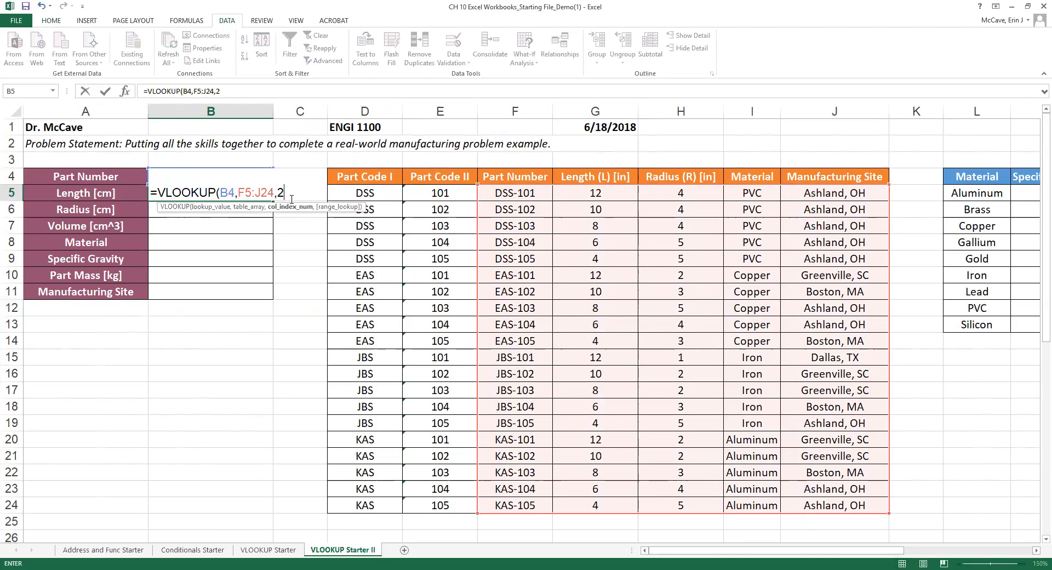
{"action": "type", "text": ",FALSE"}
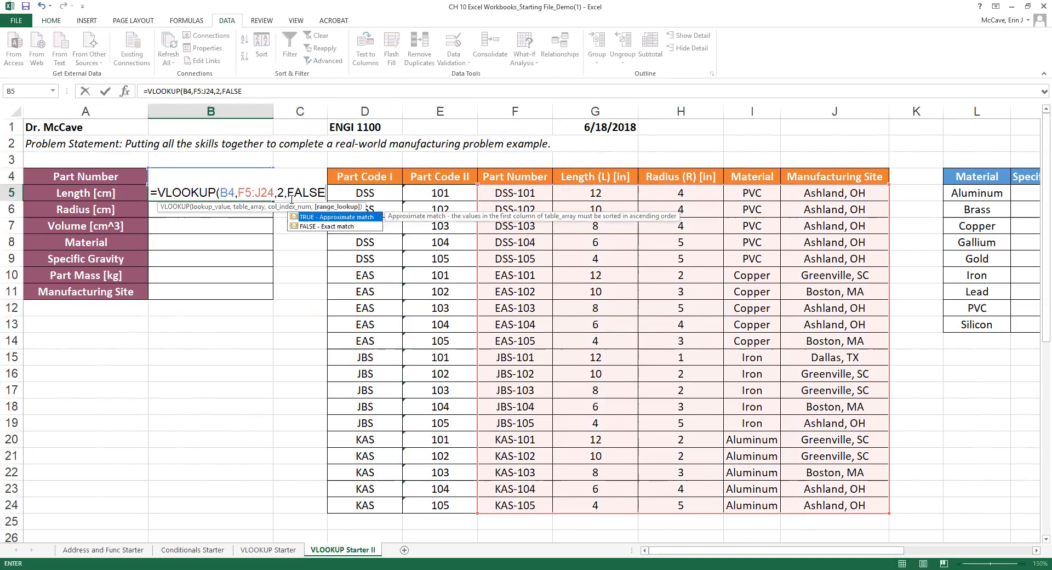
{"action": "type", "text": ")"}
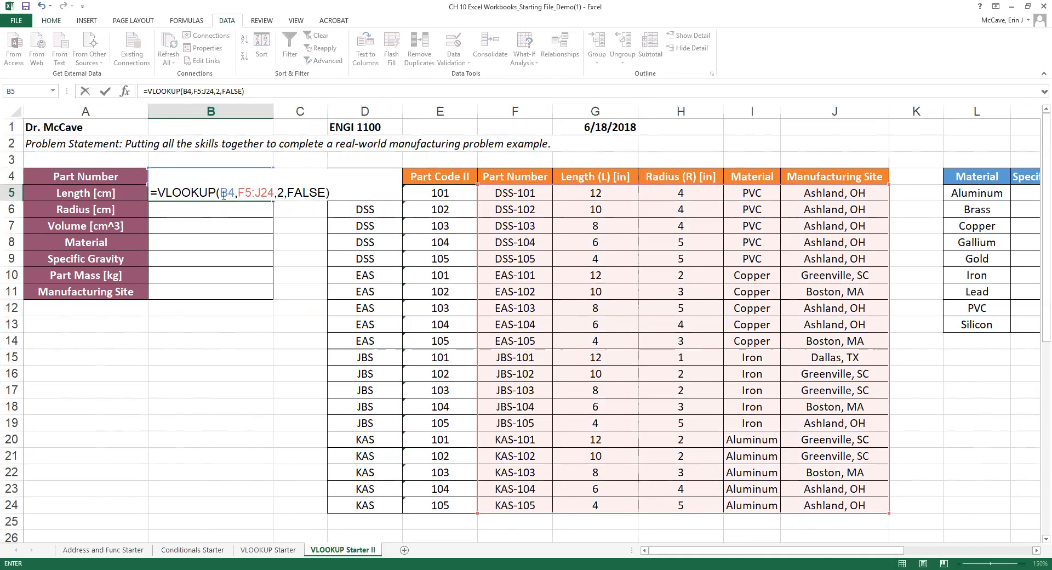
{"action": "key", "text": "Return"}
Check B5's length of 6 against the EAS-104 row and reconfirm the formula.
{"action": "left_click", "coordinate": [253, 193]}
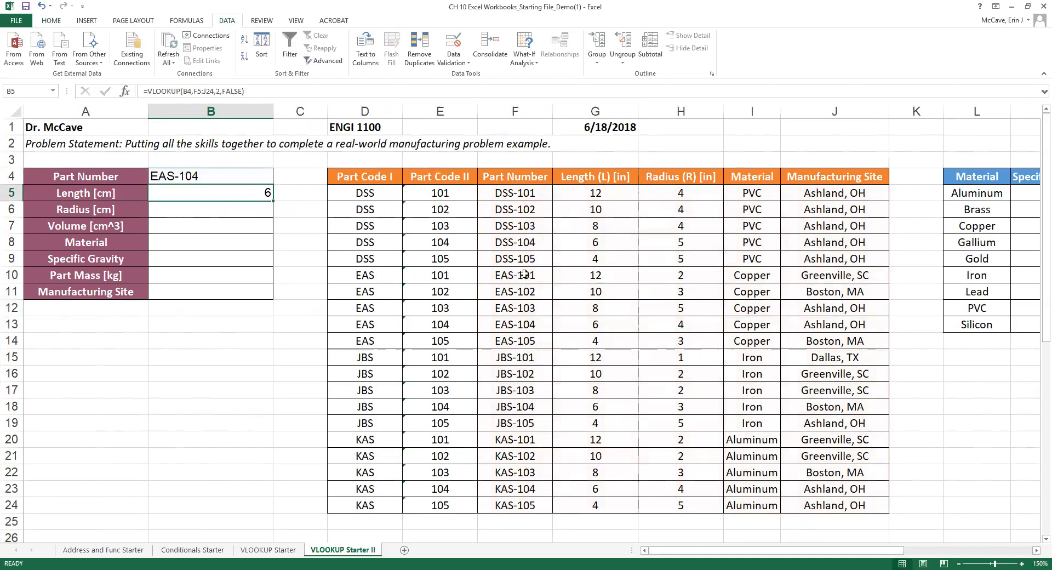
{"action": "left_click", "coordinate": [512, 325]}
{"action": "left_click_drag", "start_coordinate": [592, 325], "coordinate": [837, 320]}
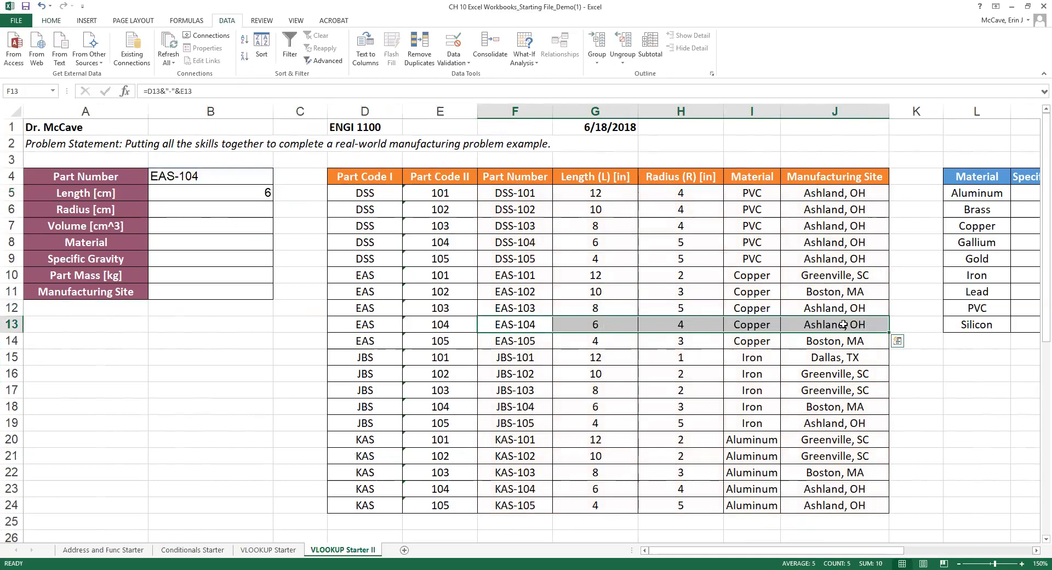
{"action": "left_click", "coordinate": [190, 194]}
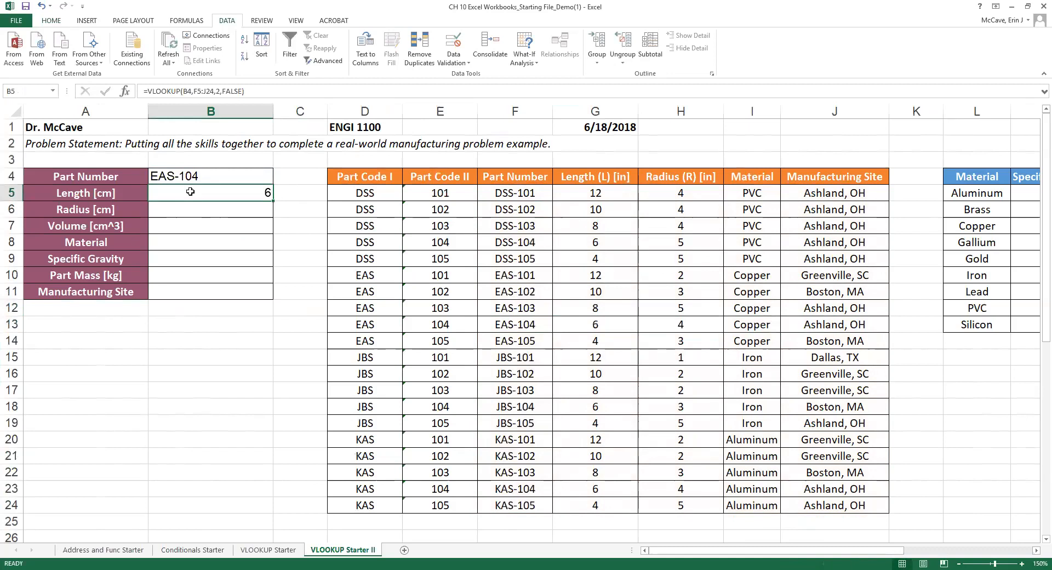
{"action": "left_click", "coordinate": [602, 177]}
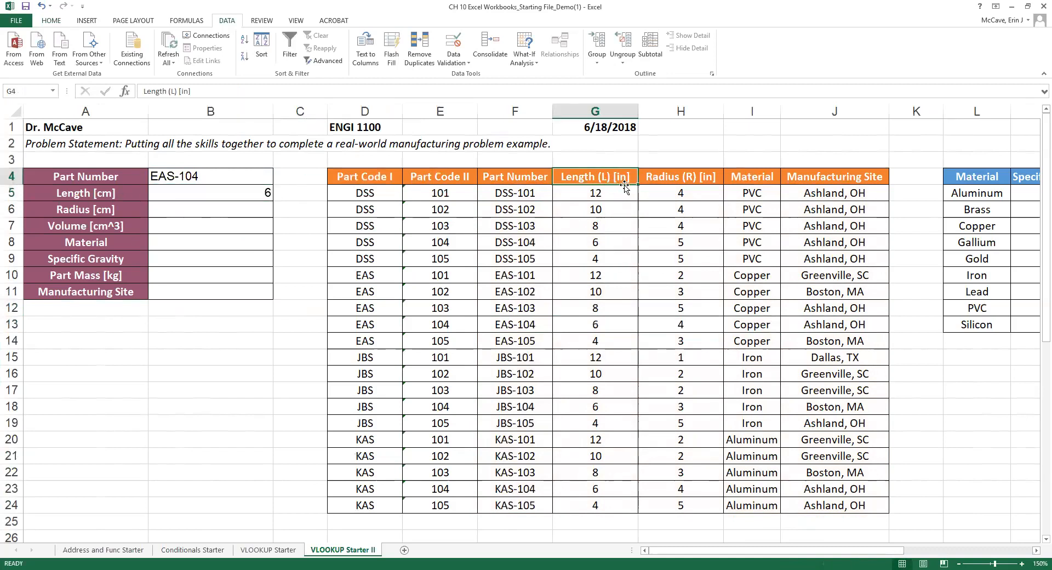
{"action": "left_click", "coordinate": [63, 197]}
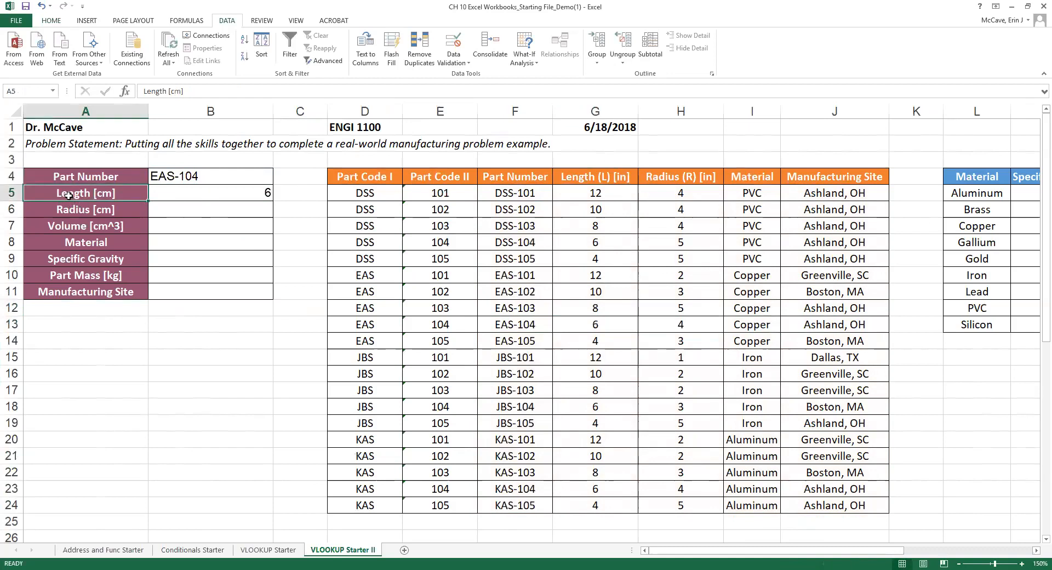
{"action": "left_click", "coordinate": [196, 193]}
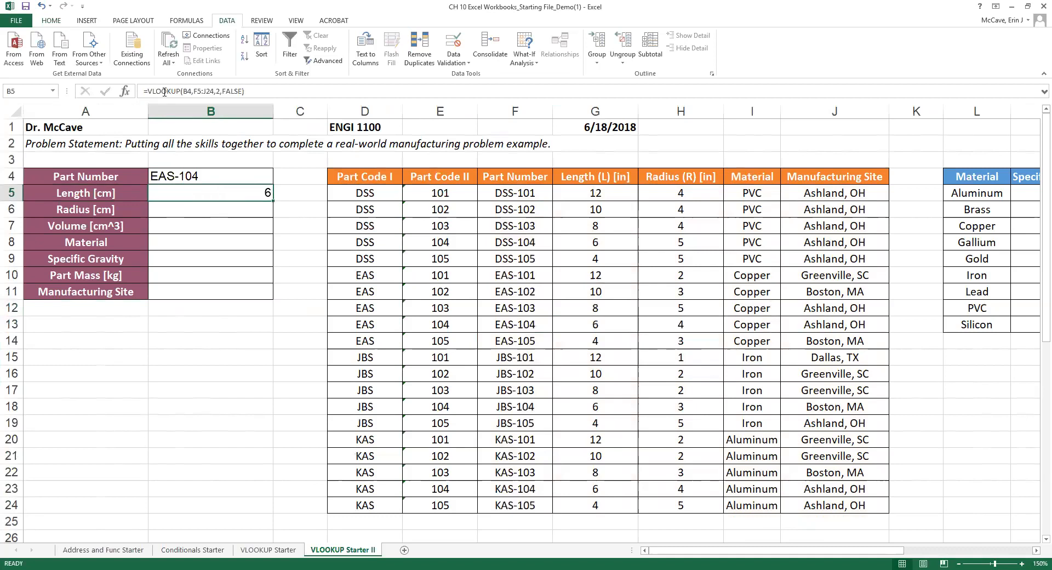
{"action": "left_click", "coordinate": [257, 91]}
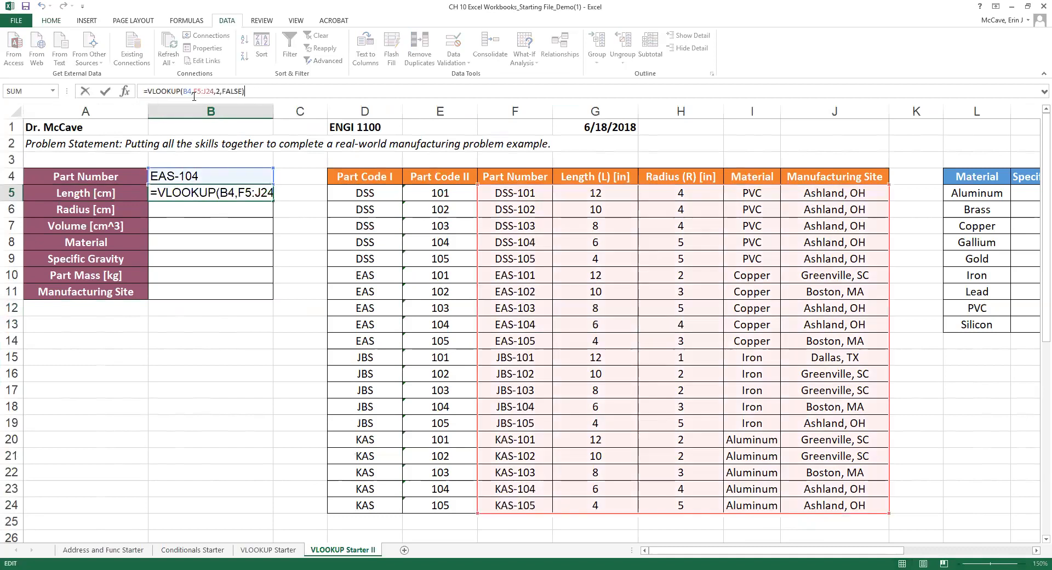
{"action": "left_click", "coordinate": [202, 193]}
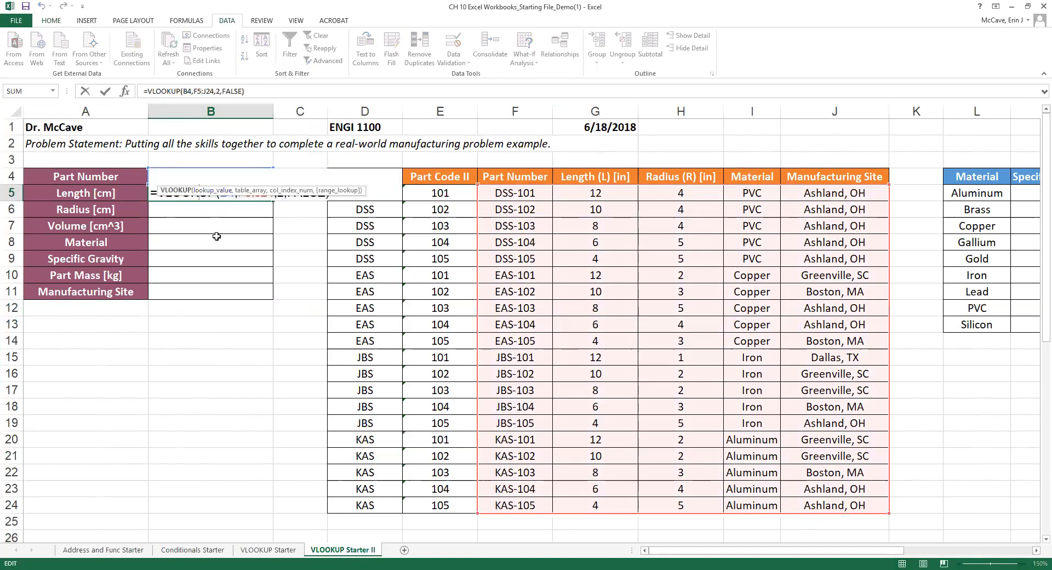
{"action": "key", "text": "Return"}
Copy the Length lookup from B5 into Radius cell B6, where its shifted references return #N/A.
{"action": "left_click", "coordinate": [211, 194]}
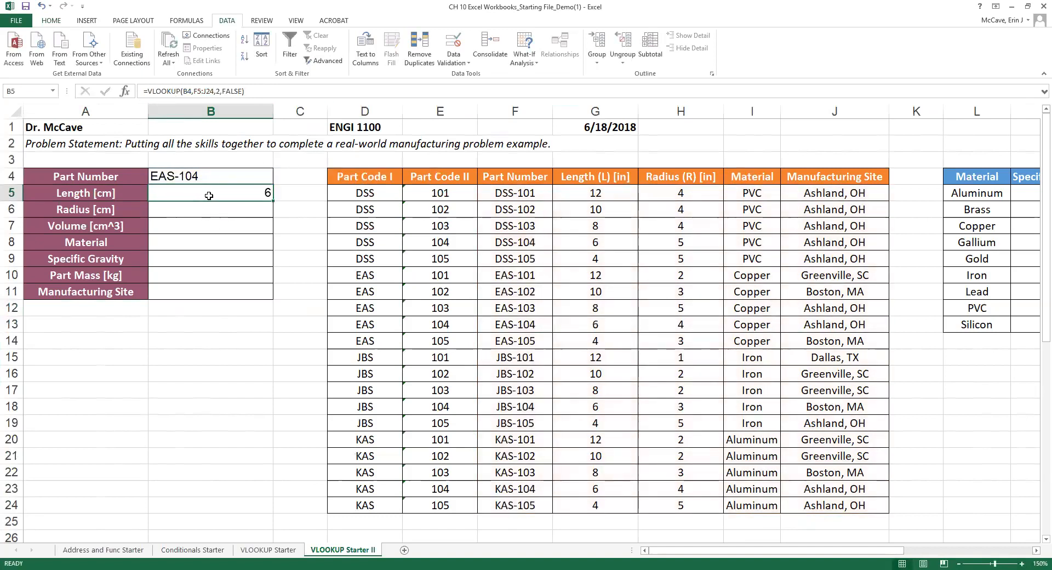
{"action": "key", "text": "ctrl+c"}
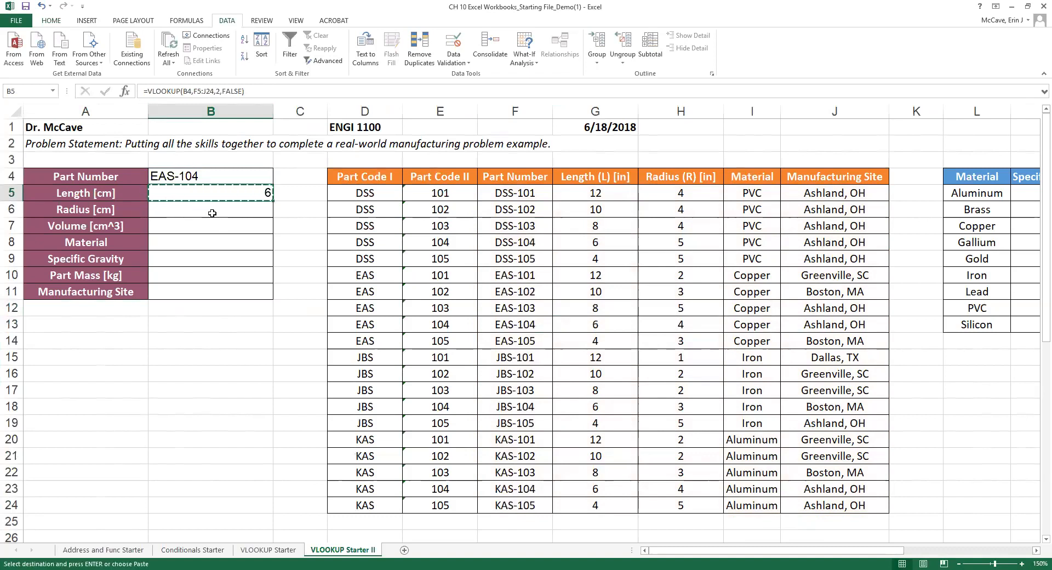
{"action": "left_click", "coordinate": [215, 211]}
{"action": "key", "text": "ctrl+v"}
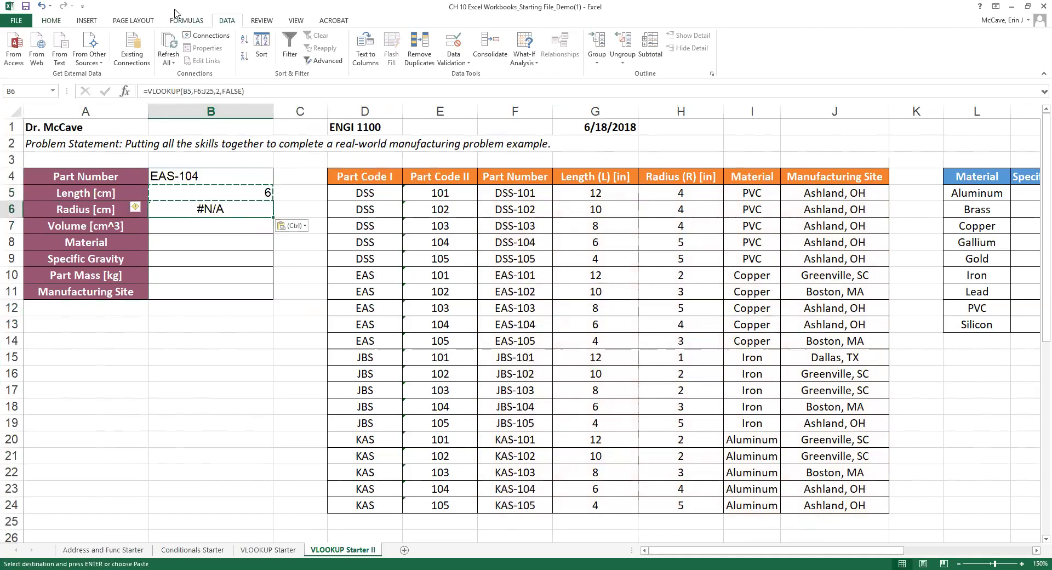
{"action": "left_click", "coordinate": [223, 93]}
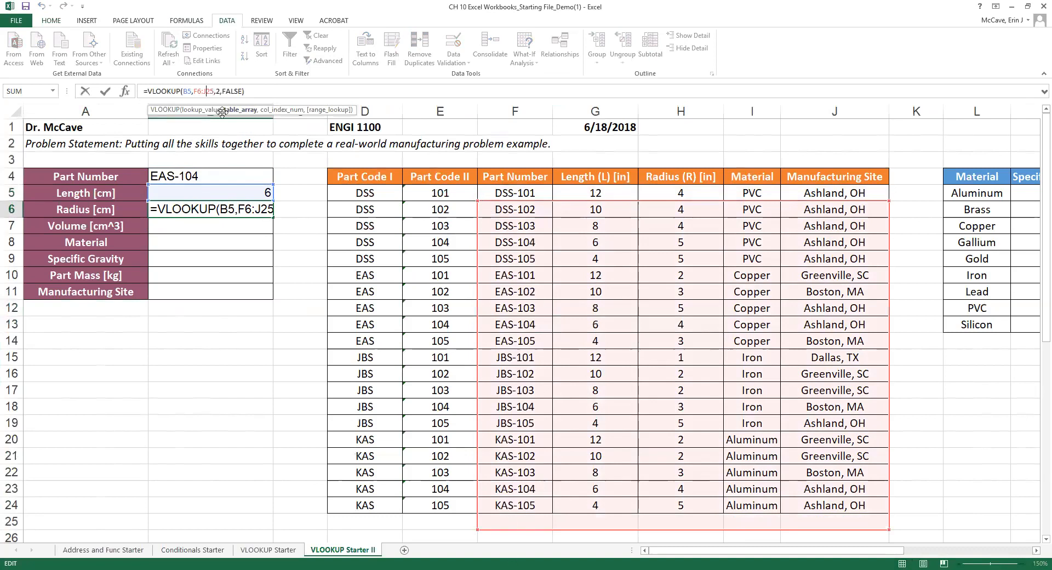
{"action": "left_click", "coordinate": [204, 210]}
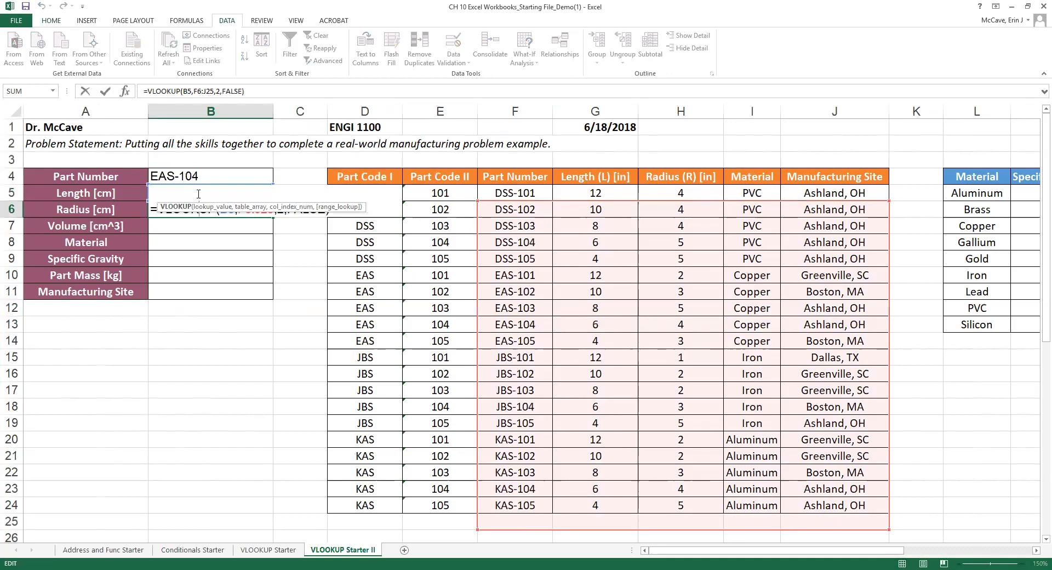
{"action": "key", "text": "ctrl+Return"}
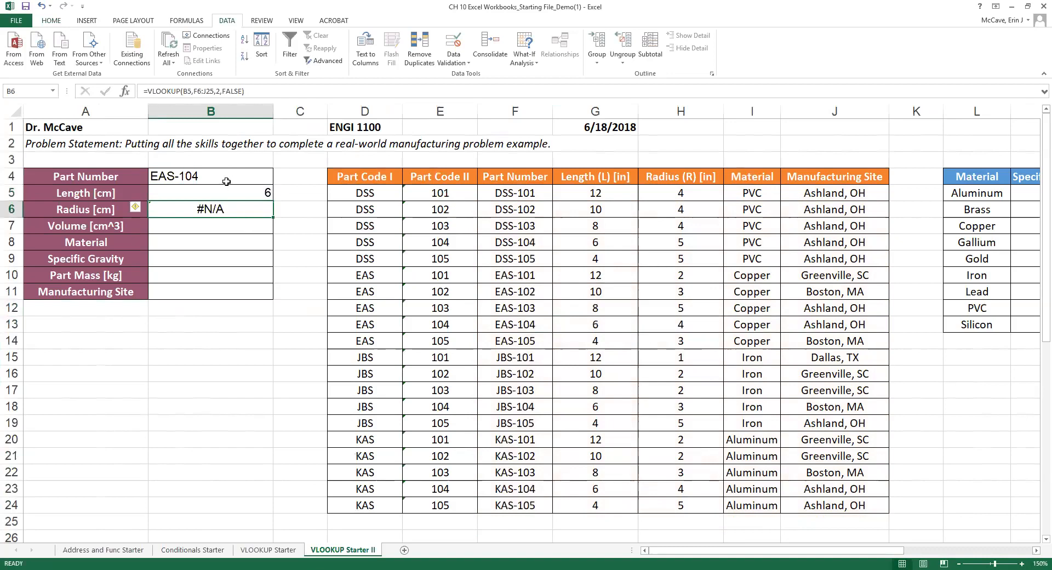
Make B5's lookup =VLOOKUP($B$4,$F$5:$J$24,2,FALSE) with absolute references, then copy it.
{"action": "left_click", "coordinate": [211, 196]}
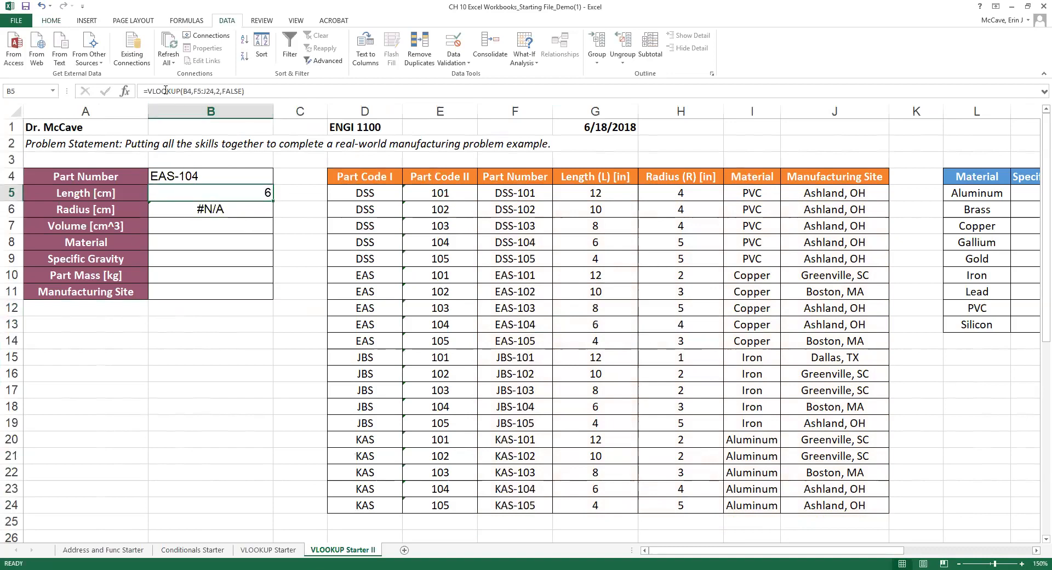
{"action": "left_click", "coordinate": [183, 92]}
{"action": "left_click", "coordinate": [203, 192]}
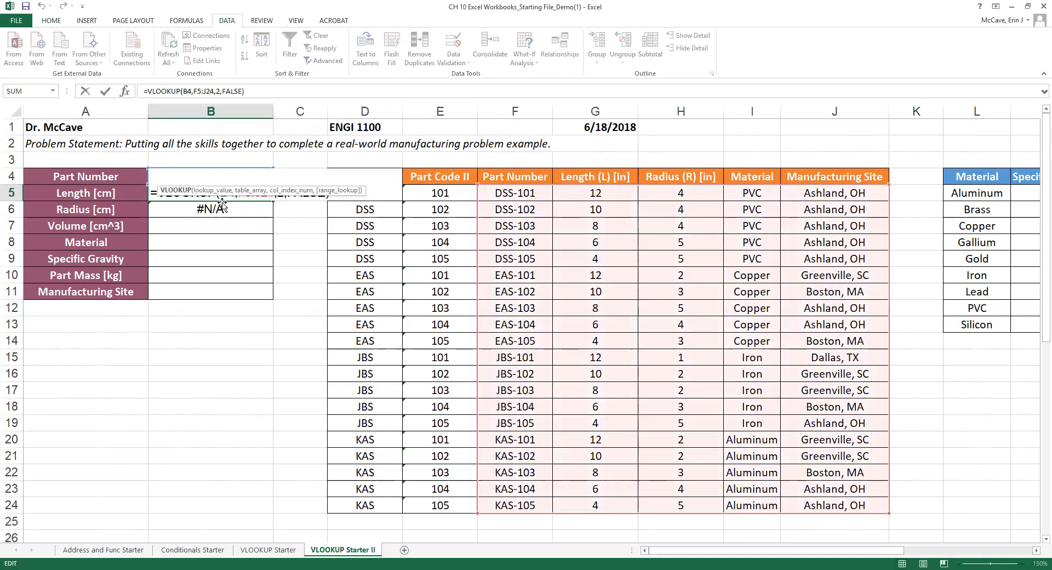
{"action": "left_click", "coordinate": [224, 195]}
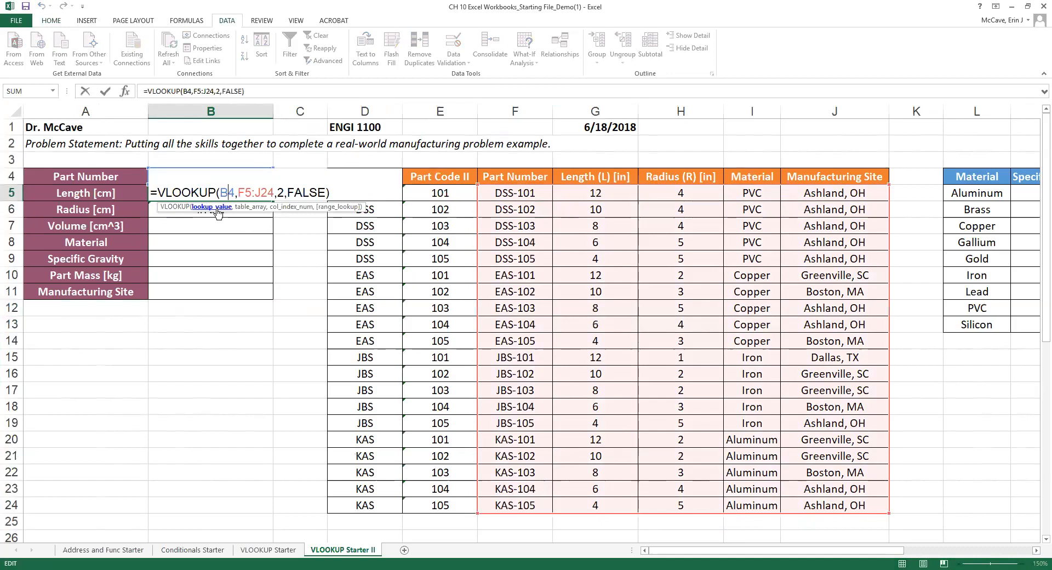
{"action": "key", "text": "F4"}
{"action": "left_click", "coordinate": [263, 192]}
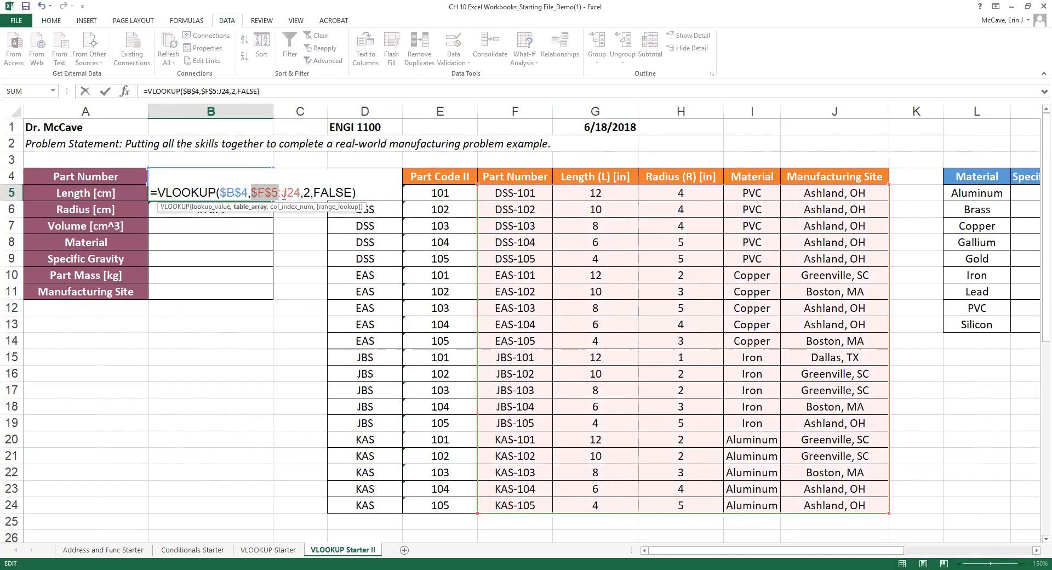
{"action": "key", "text": "F4"}
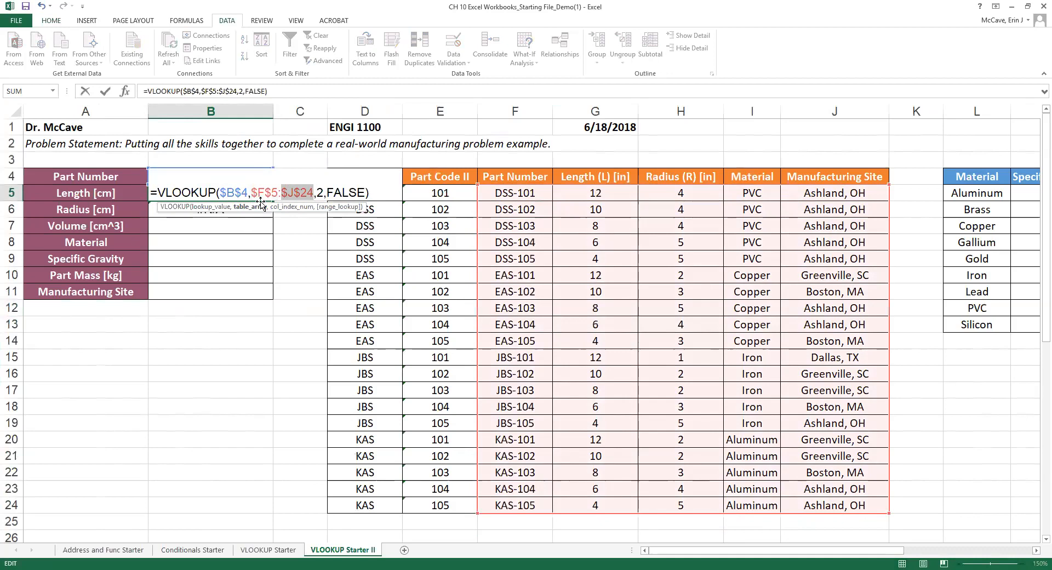
{"action": "key", "text": "Return"}
{"action": "left_click", "coordinate": [243, 194]}
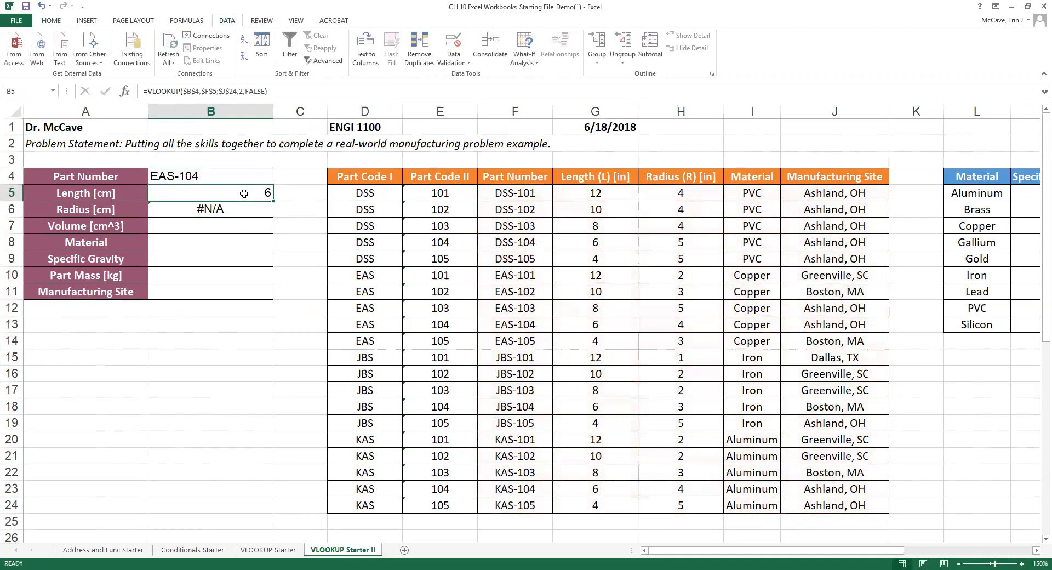
{"action": "key", "text": "ctrl+c"}
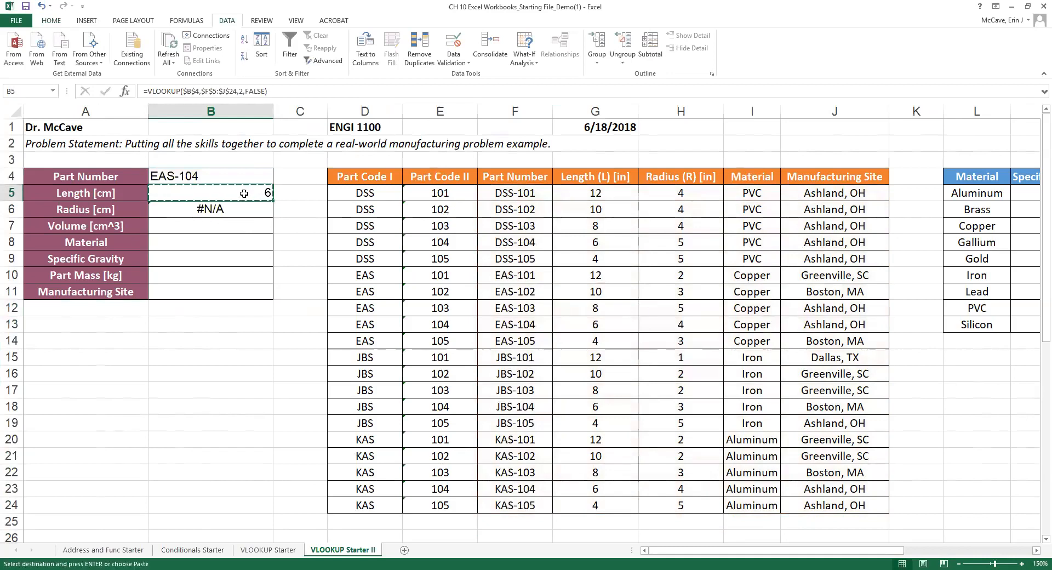
Paste the locked lookup into Radius B6, Material B8 and Manufacturing Site B11.
{"action": "left_click", "coordinate": [235, 209]}
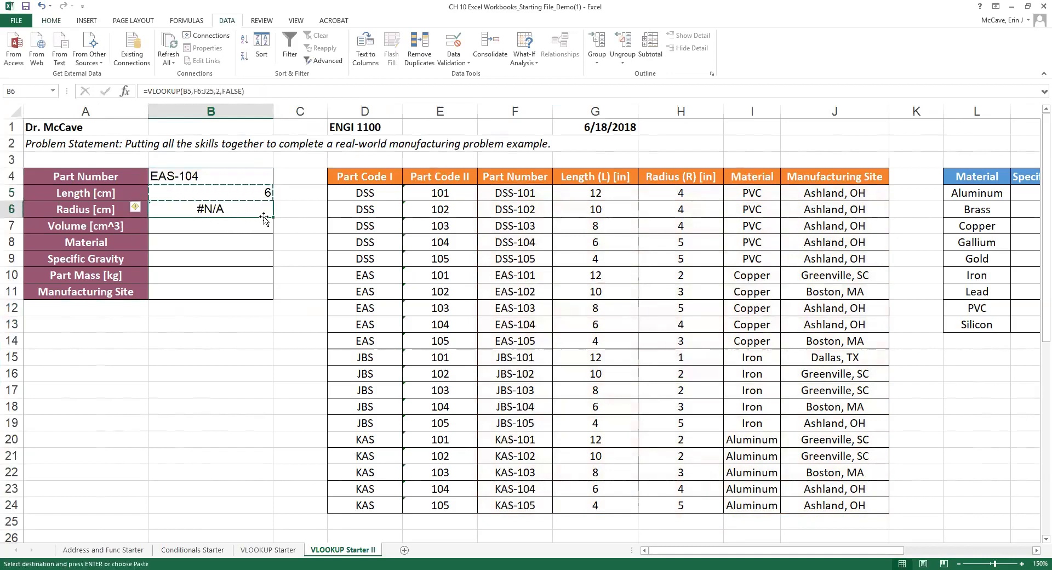
{"action": "key", "text": "ctrl+v"}
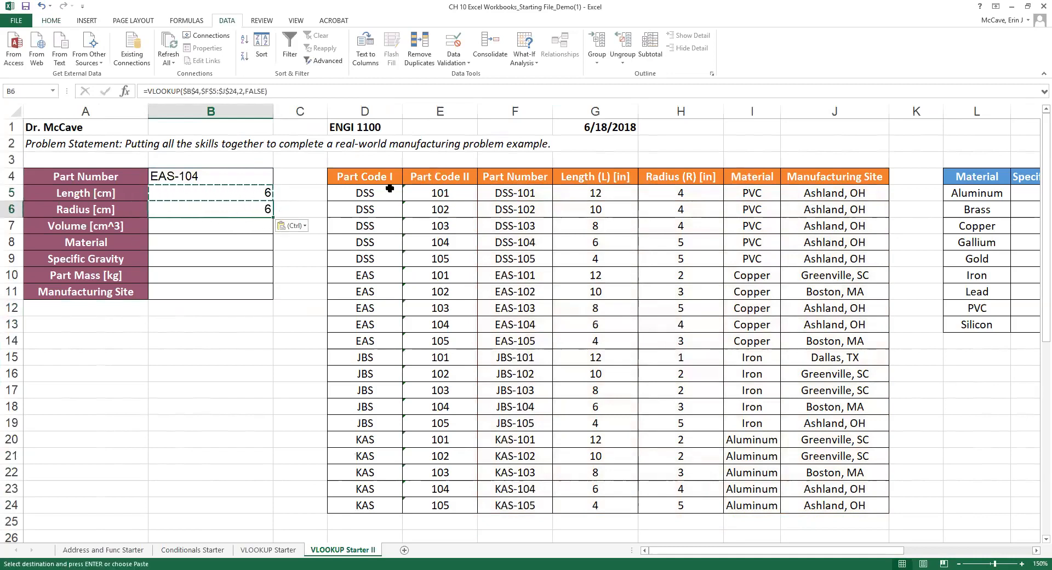
{"action": "left_click", "coordinate": [254, 227]}
{"action": "left_click", "coordinate": [252, 209]}
{"action": "left_click", "coordinate": [219, 245]}
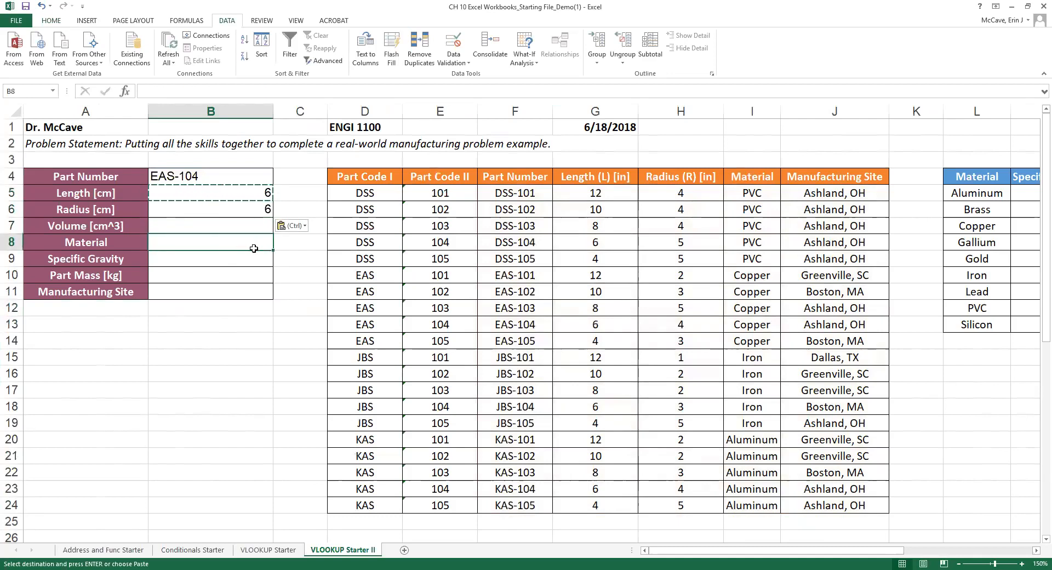
{"action": "key", "text": "ctrl"}
{"action": "left_click", "coordinate": [239, 195]}
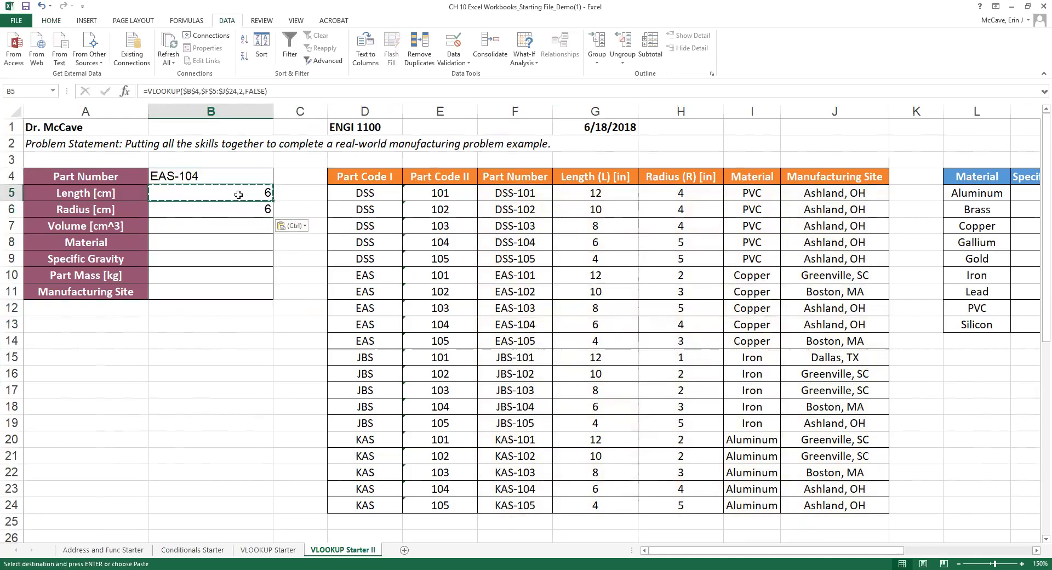
{"action": "left_click", "coordinate": [231, 241]}
{"action": "key", "text": "ctrl+v"}
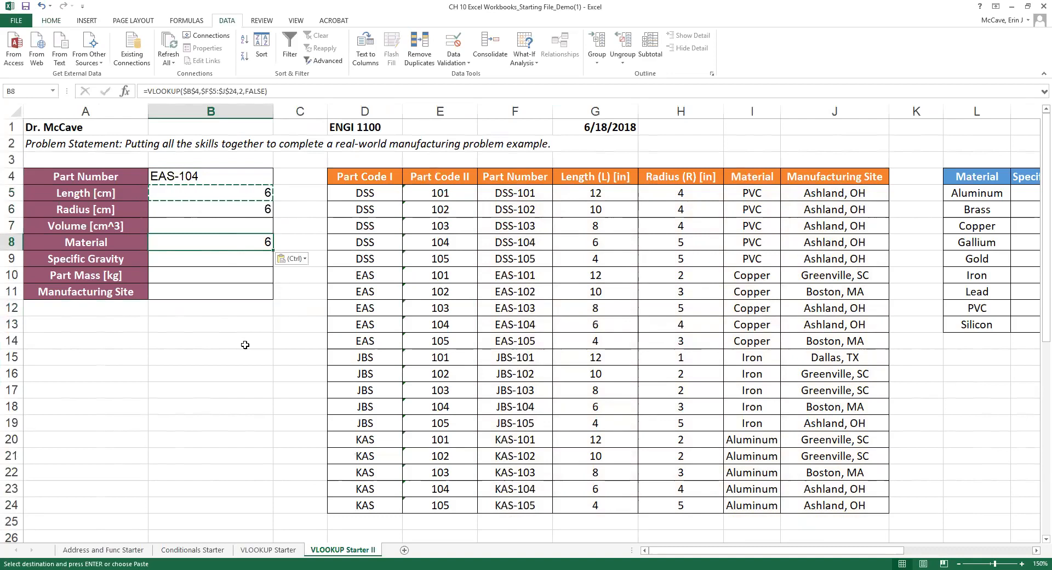
{"action": "left_click", "coordinate": [184, 291]}
{"action": "key", "text": "ctrl+v"}
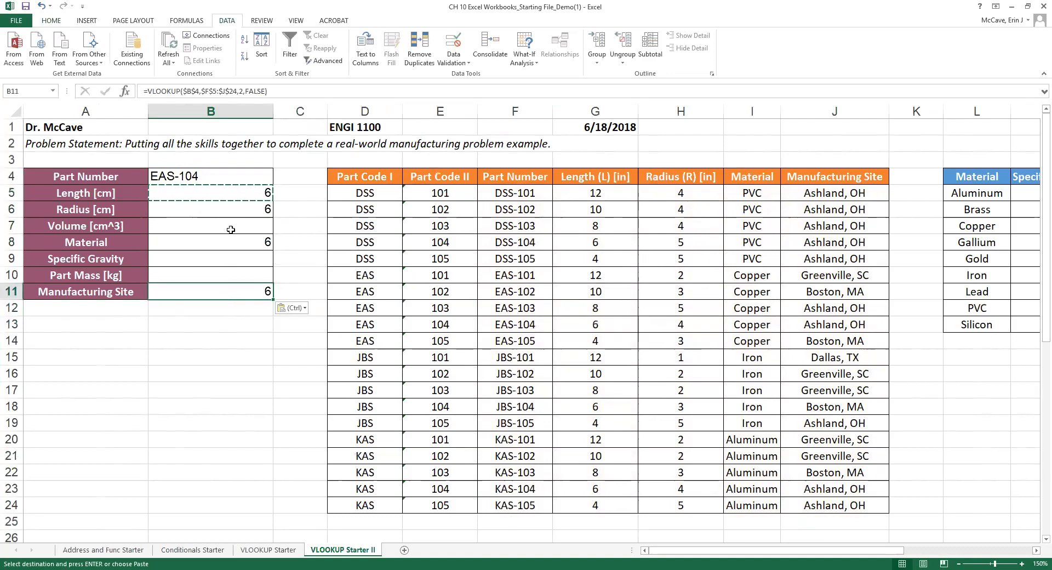
{"action": "left_click", "coordinate": [228, 208]}
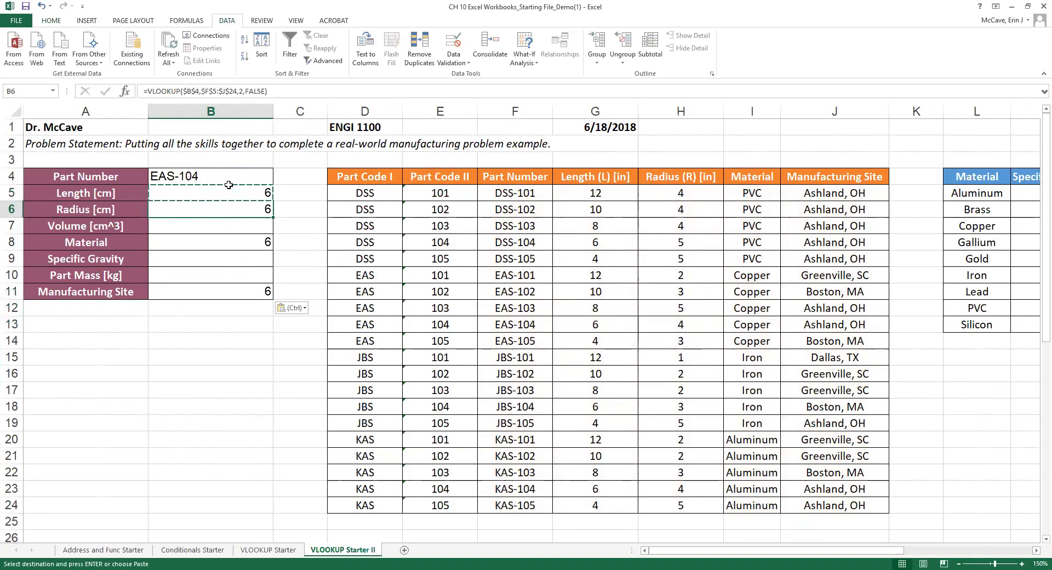
Change the Radius lookup's column index from 2 to 3 so it returns 4.
{"action": "left_click", "coordinate": [216, 93]}
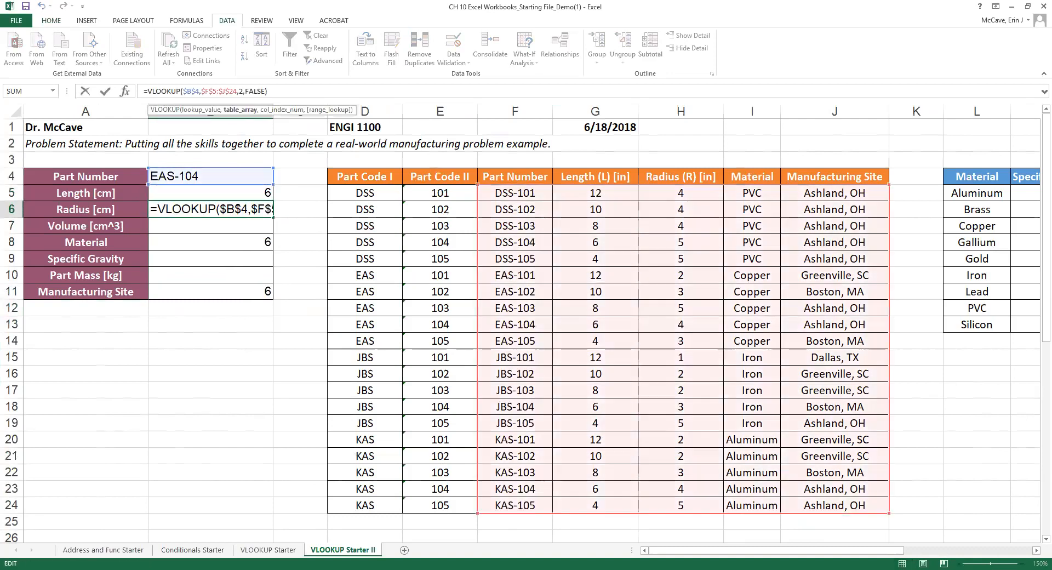
{"action": "left_click", "coordinate": [189, 217]}
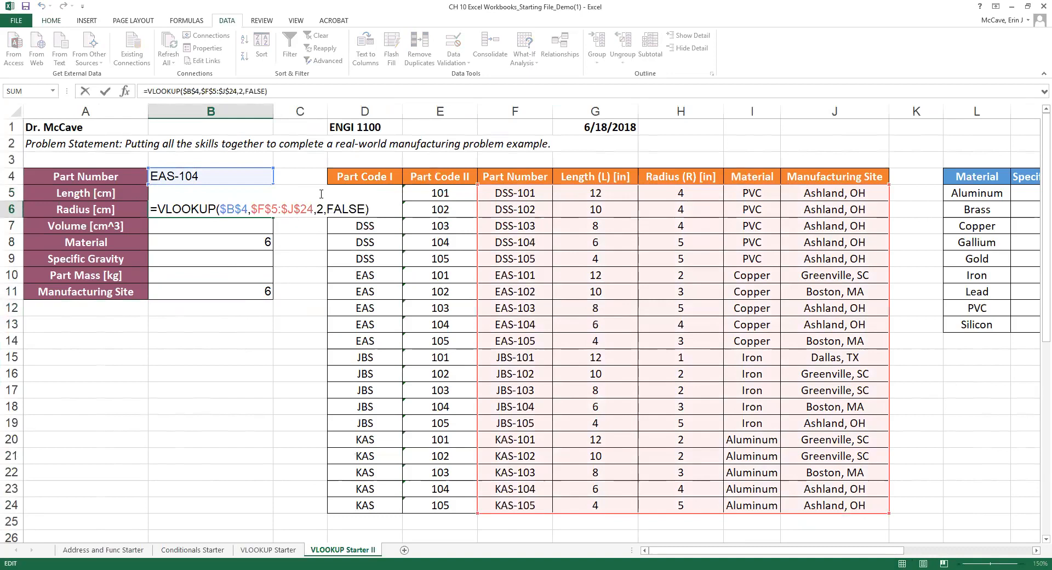
{"action": "double_click", "coordinate": [320, 210]}
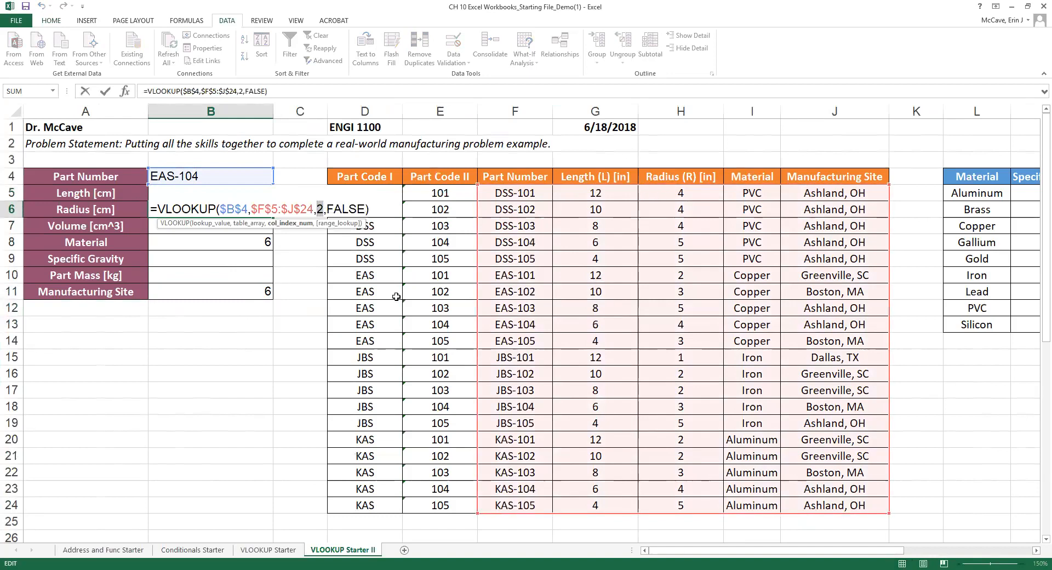
{"action": "type", "text": "3"}
{"action": "key", "text": "Return"}
Change the Material lookup's column index from 2 to 4 so it returns Copper.
{"action": "left_click", "coordinate": [264, 242]}
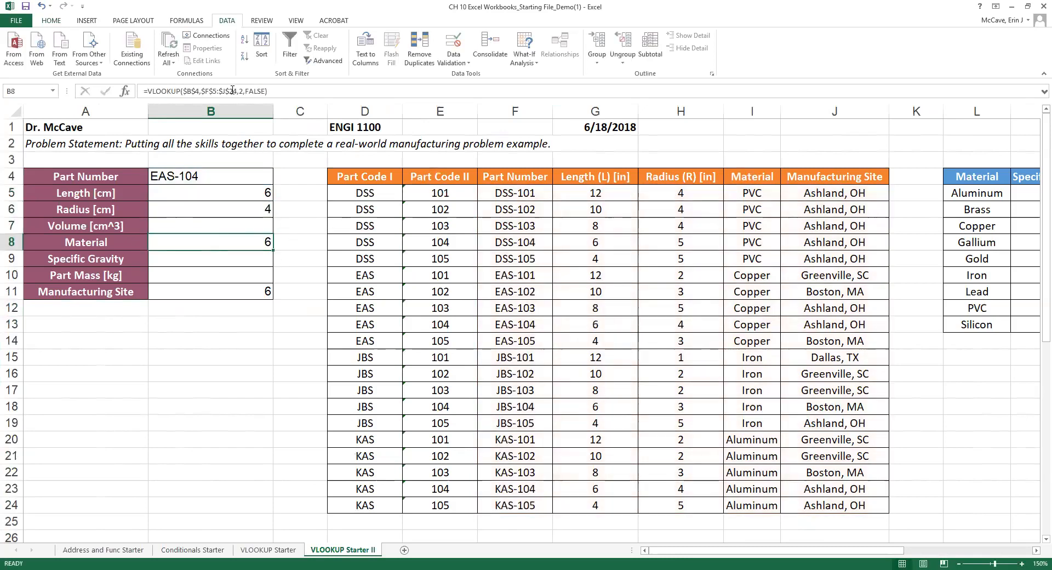
{"action": "left_click", "coordinate": [233, 89]}
{"action": "left_click", "coordinate": [233, 248]}
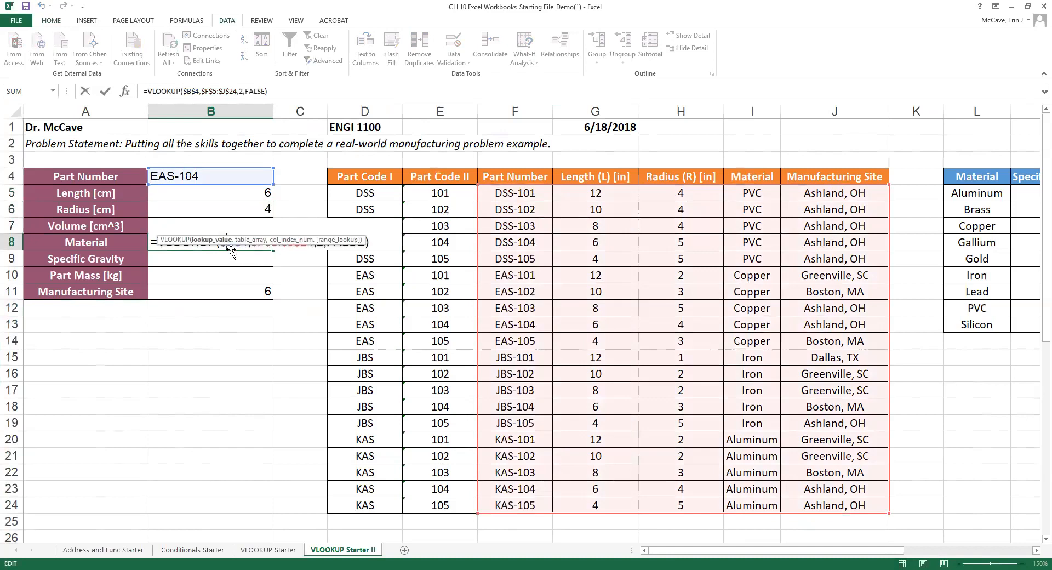
{"action": "left_click", "coordinate": [251, 246]}
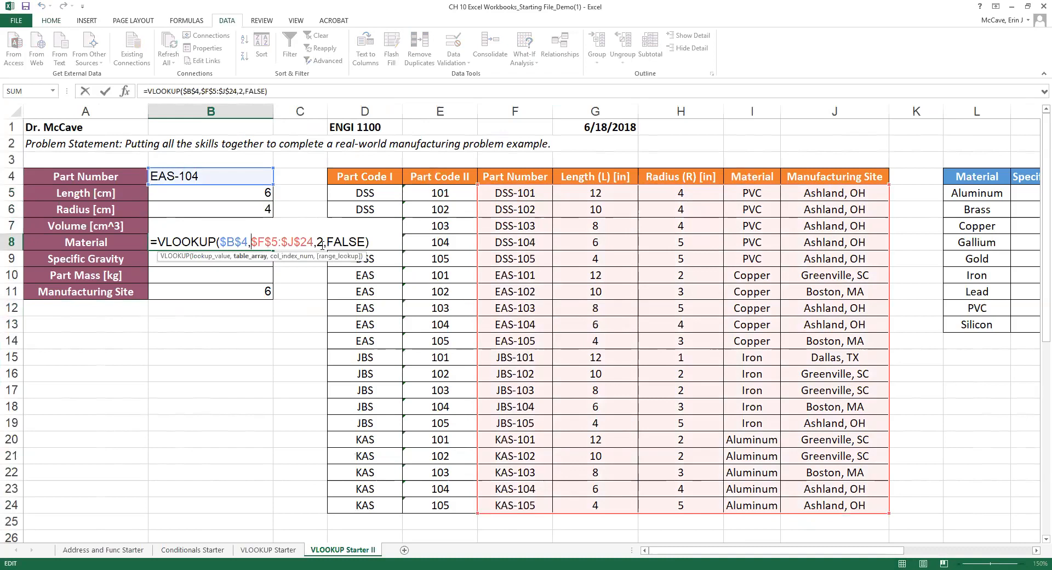
{"action": "left_click", "coordinate": [323, 244]}
{"action": "key", "text": "BackSpace"}
{"action": "type", "text": "4"}
{"action": "key", "text": "Return"}
{"action": "left_click", "coordinate": [201, 290]}
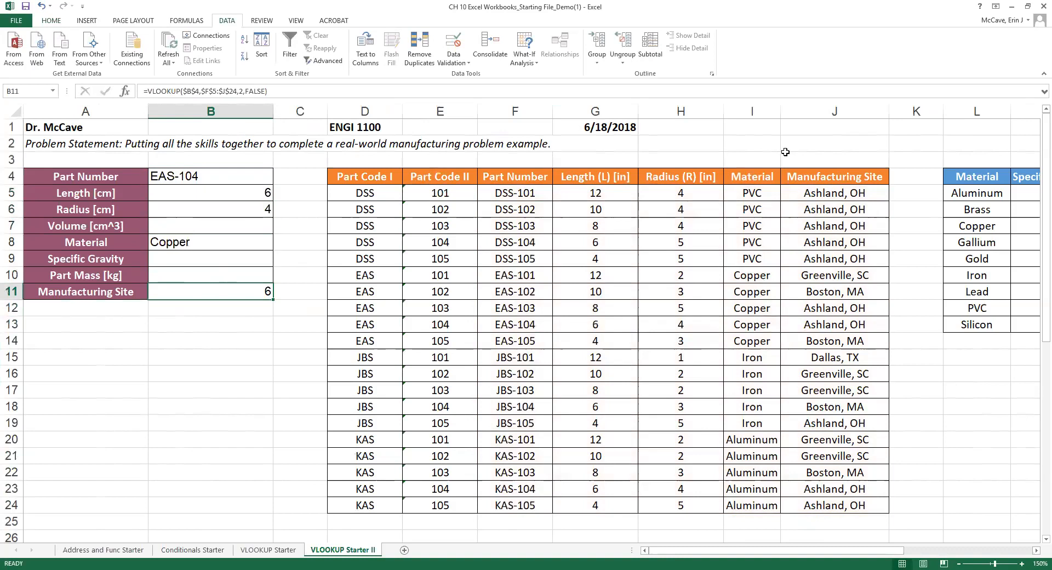
Check the EAS-104 row, then change B11's lookup column index from 2 to 5.
{"action": "left_click", "coordinate": [508, 324]}
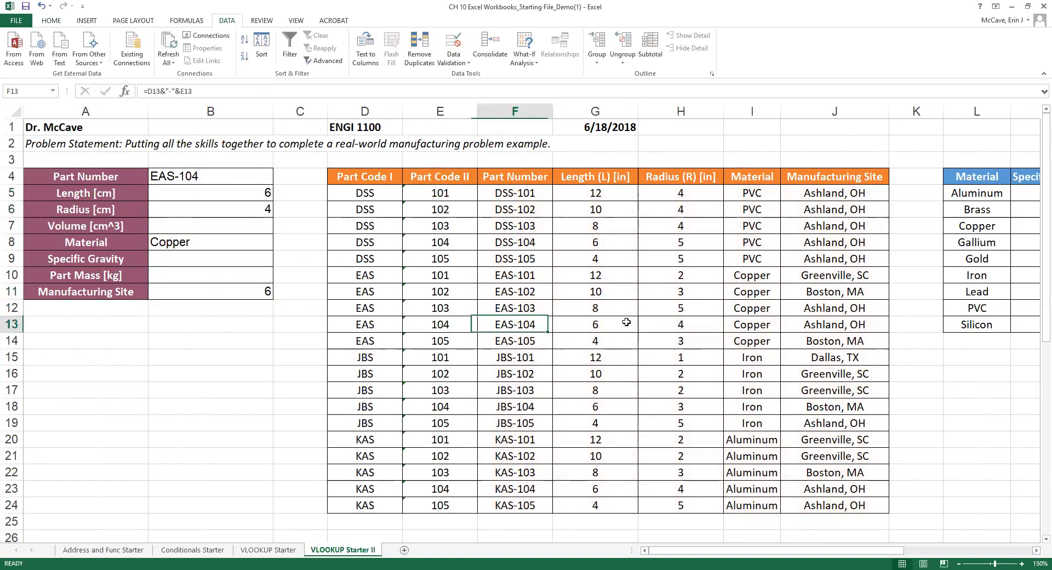
{"action": "left_click_drag", "start_coordinate": [627, 322], "coordinate": [844, 324]}
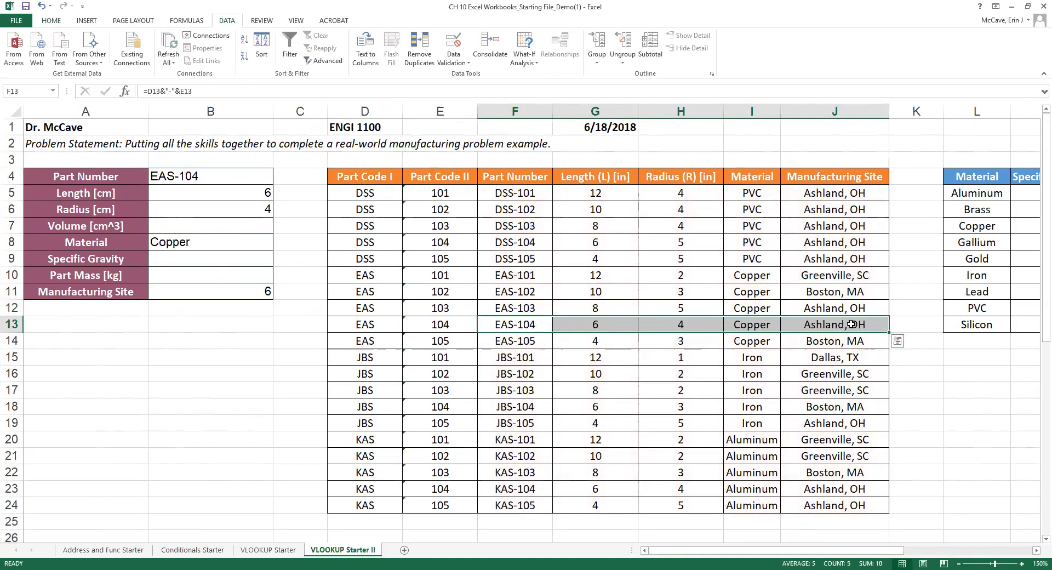
{"action": "left_click", "coordinate": [199, 294]}
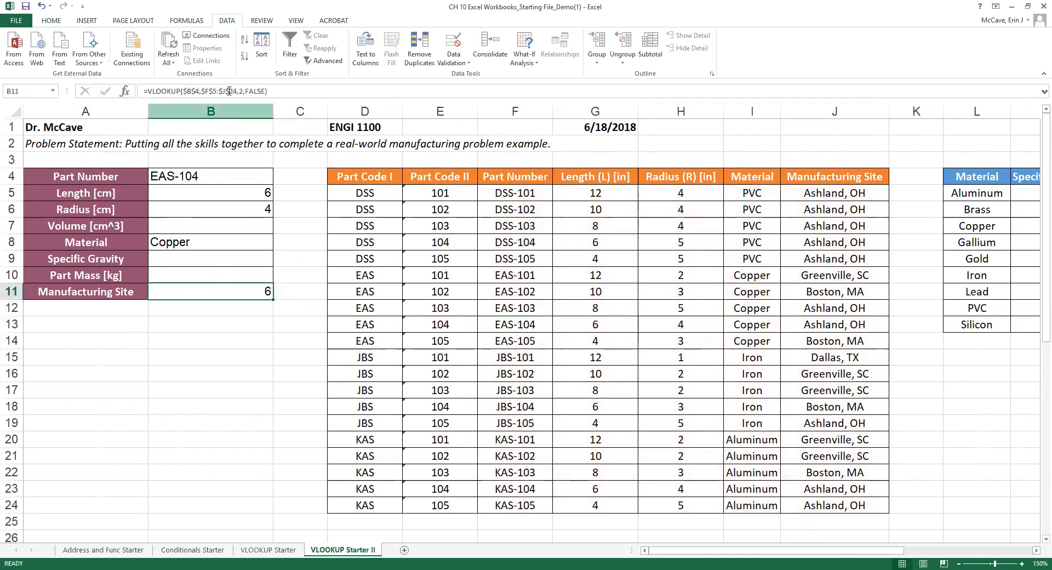
{"action": "double_click", "coordinate": [248, 285]}
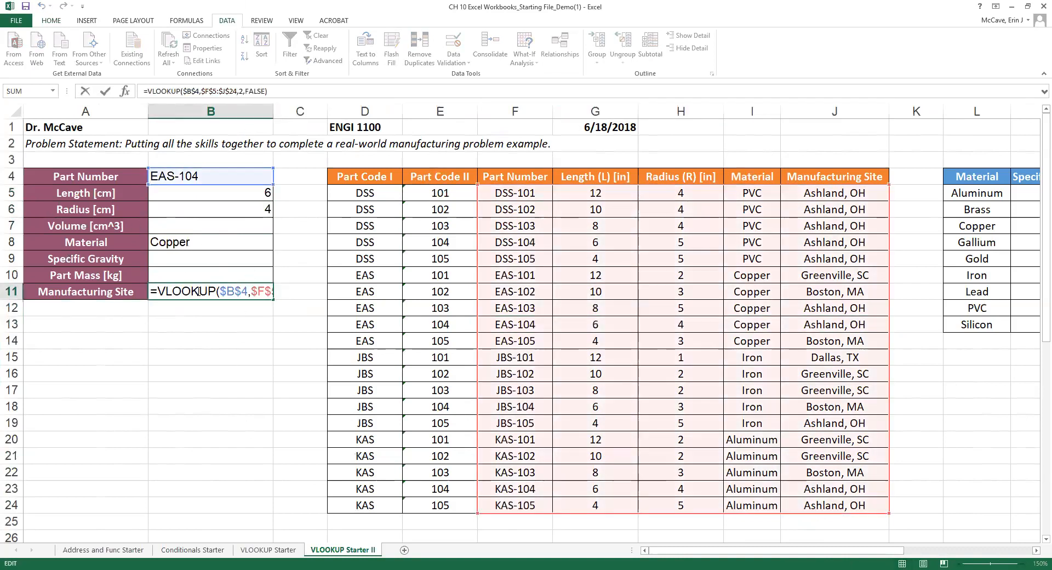
{"action": "double_click", "coordinate": [241, 91]}
{"action": "type", "text": "5"}
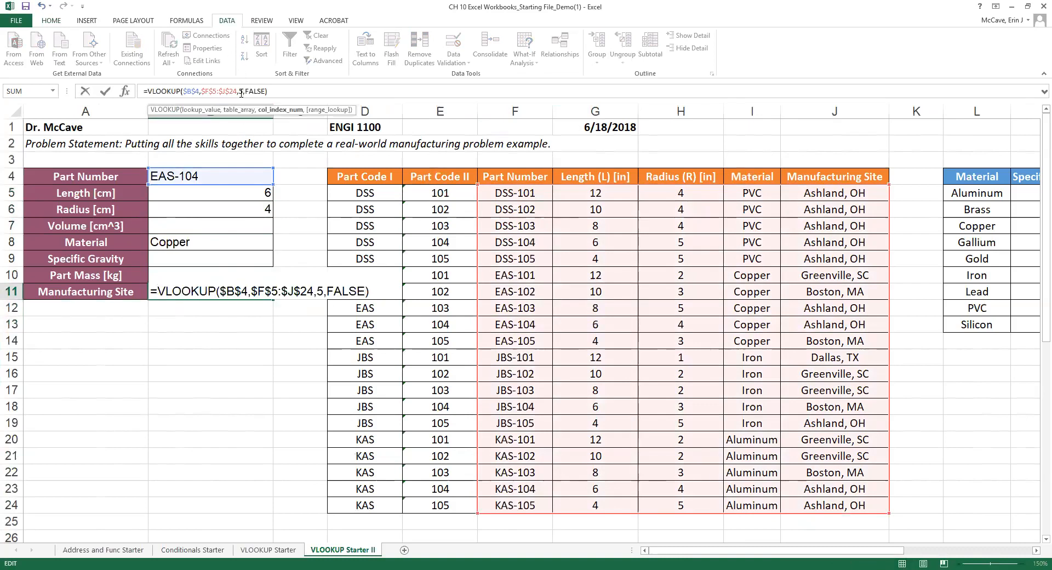
{"action": "left_click", "coordinate": [324, 294]}
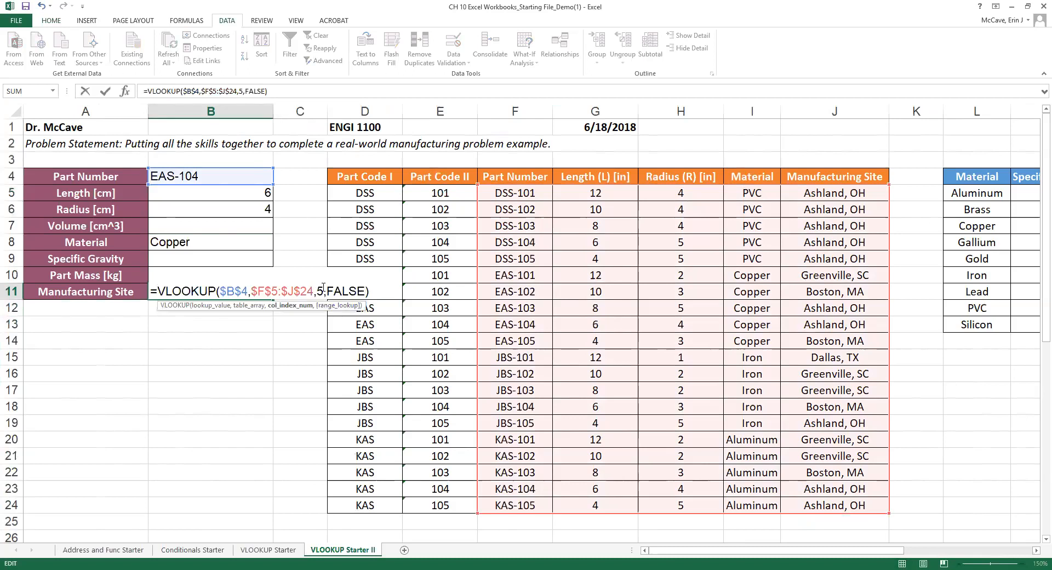
Confirm the site lookup showing Ashland, OH, and centre the values in B4:B11.
{"action": "key", "text": "Return"}
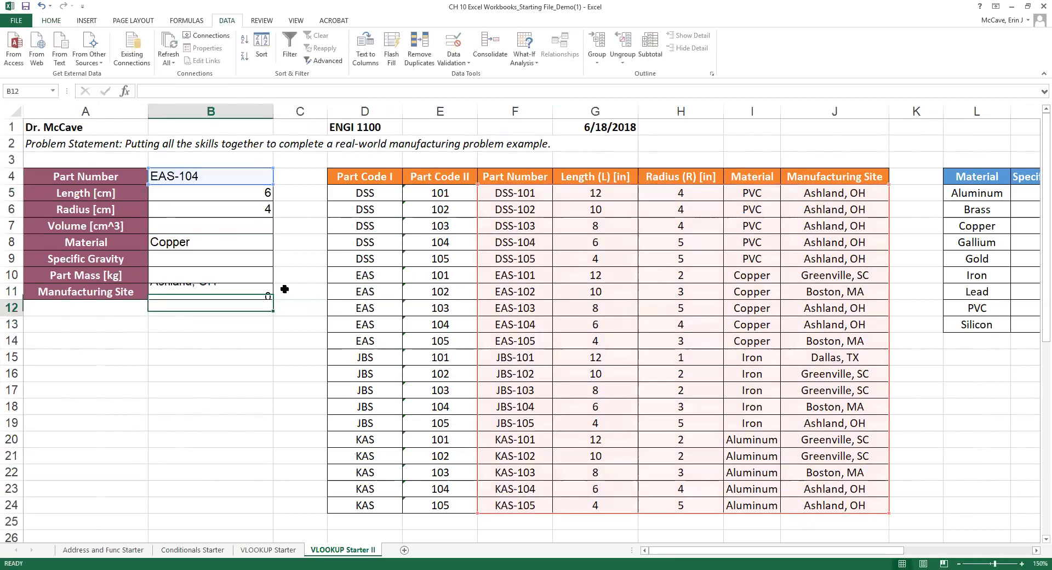
{"action": "left_click_drag", "start_coordinate": [184, 178], "coordinate": [207, 289]}
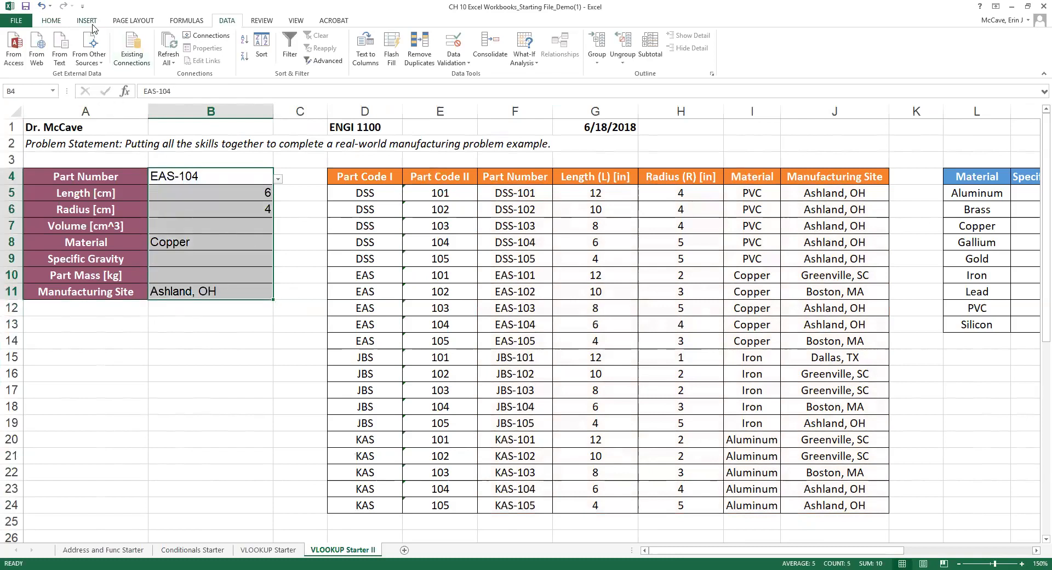
{"action": "left_click", "coordinate": [51, 21]}
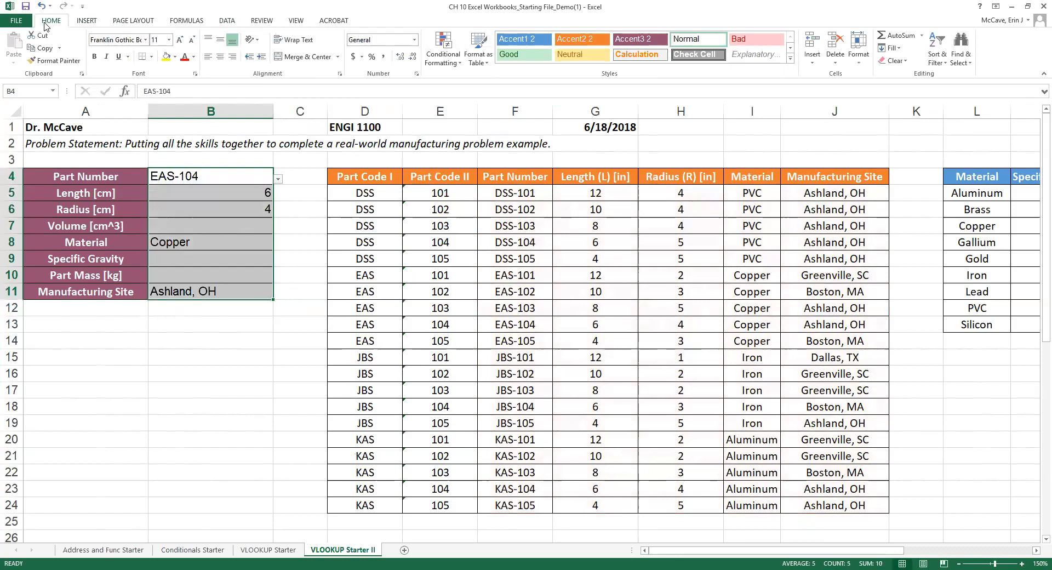
{"action": "left_click", "coordinate": [220, 57]}
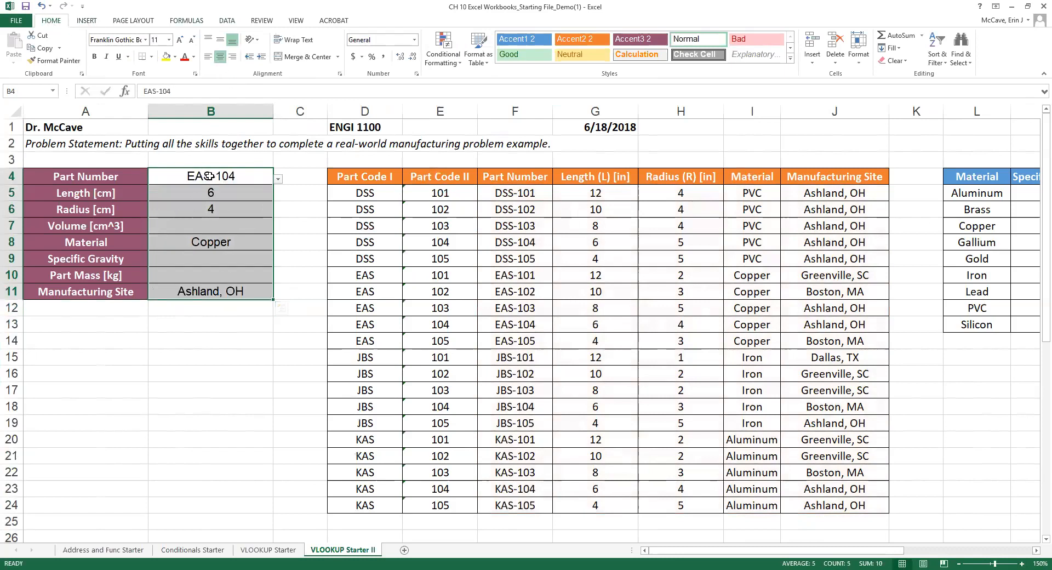
{"action": "left_click", "coordinate": [213, 193]}
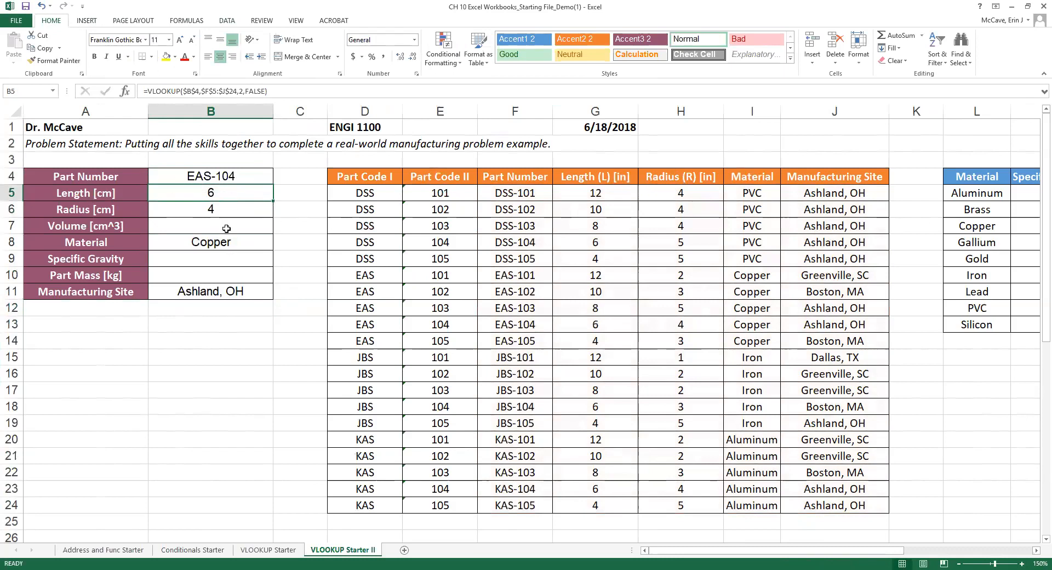
Enter '1 in = 2.54 cm' in A16 and the heading 'Conversions:' in A15.
{"action": "left_click", "coordinate": [88, 370]}
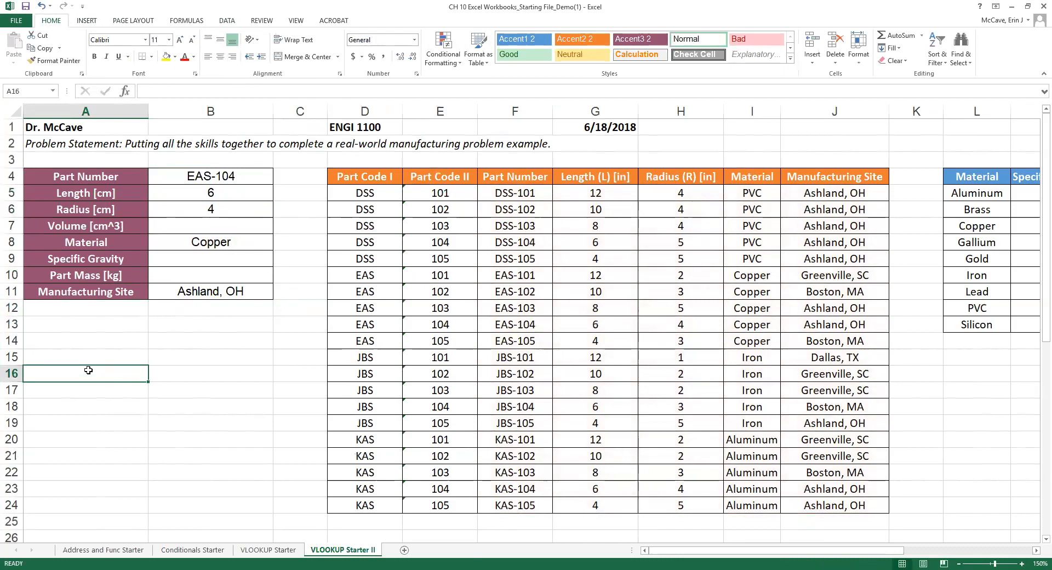
{"action": "type", "text": "1 in ="}
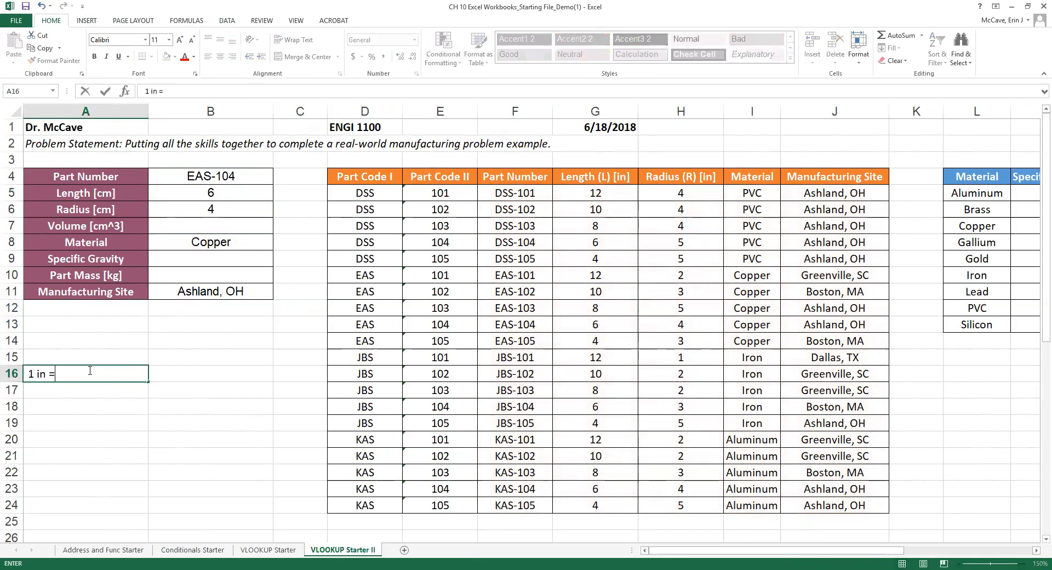
{"action": "type", "text": " 2.54 cm"}
{"action": "left_click", "coordinate": [226, 196]}
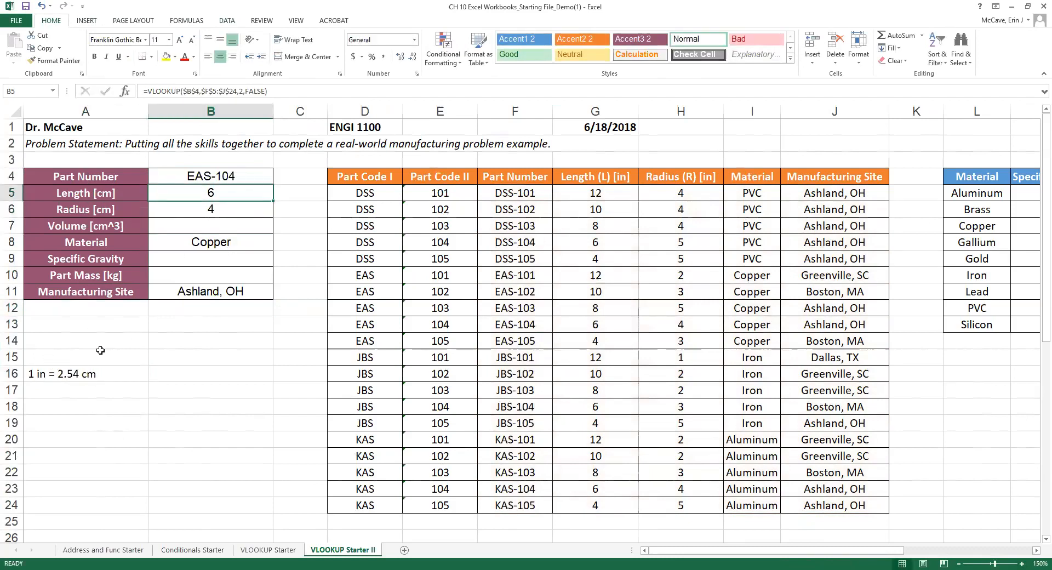
{"action": "left_click", "coordinate": [45, 358]}
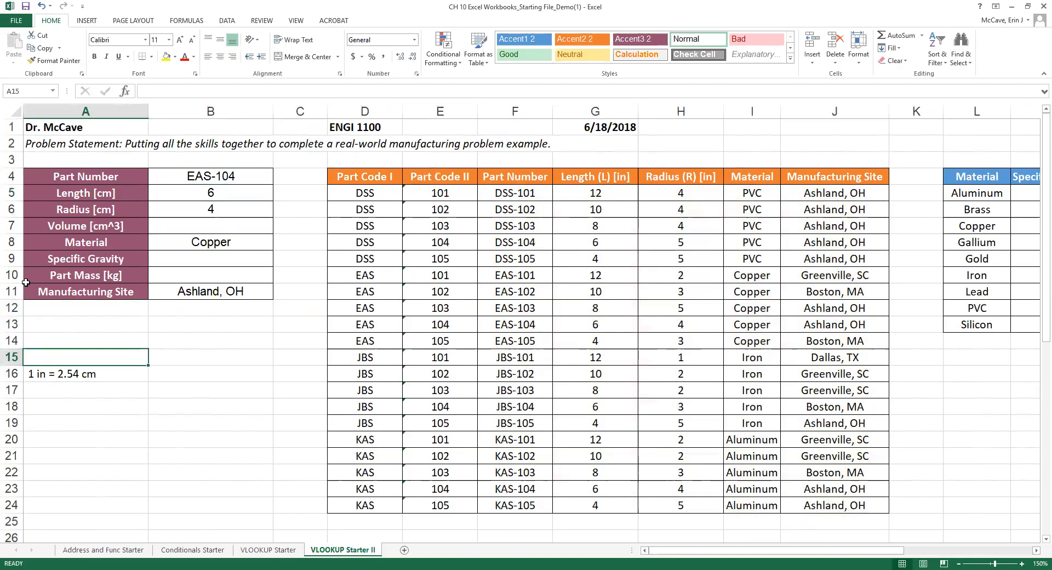
{"action": "type", "text": "Conversion"}
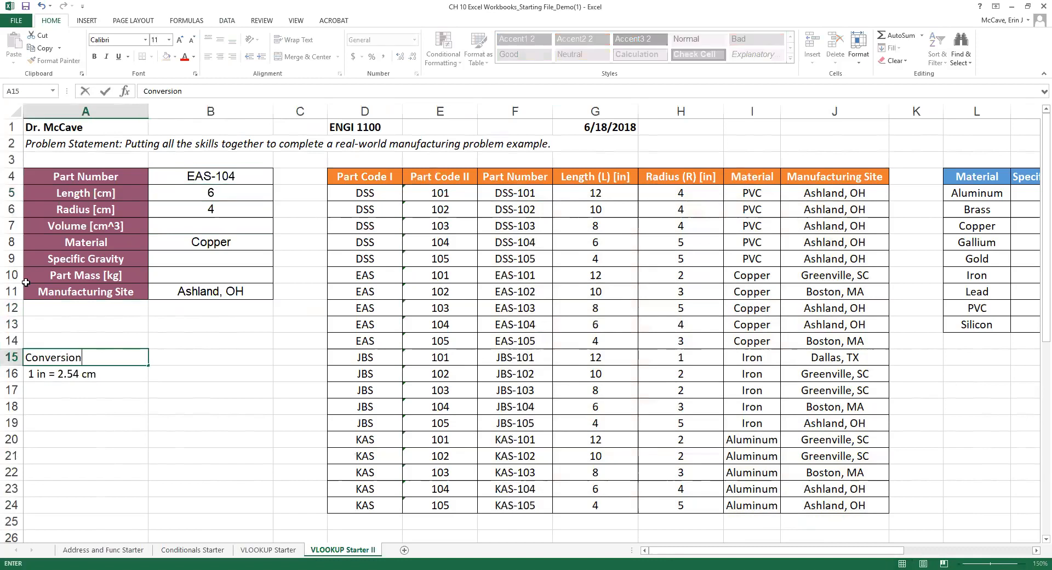
{"action": "type", "text": "s:"}
{"action": "key", "text": "Return"}
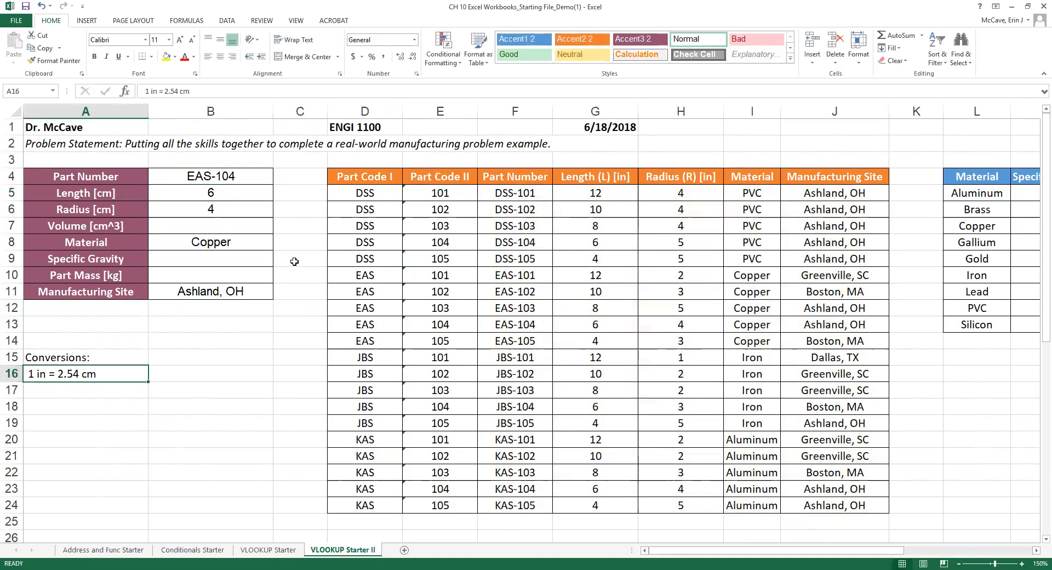
{"action": "left_click", "coordinate": [212, 195]}
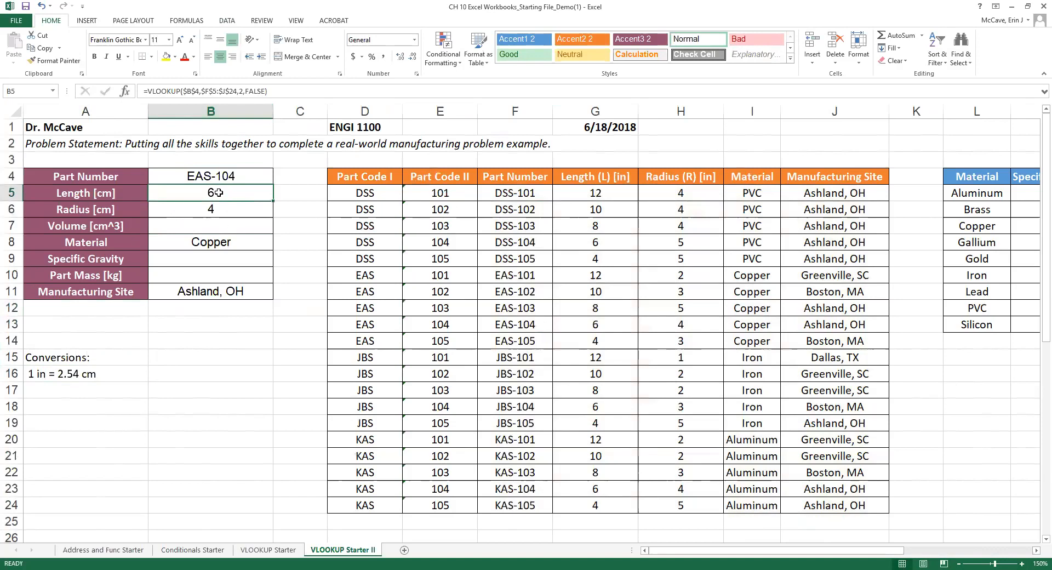
Append *2.54 to the Length and Radius lookups so they show 15.24 and 10.16.
{"action": "double_click", "coordinate": [241, 193]}
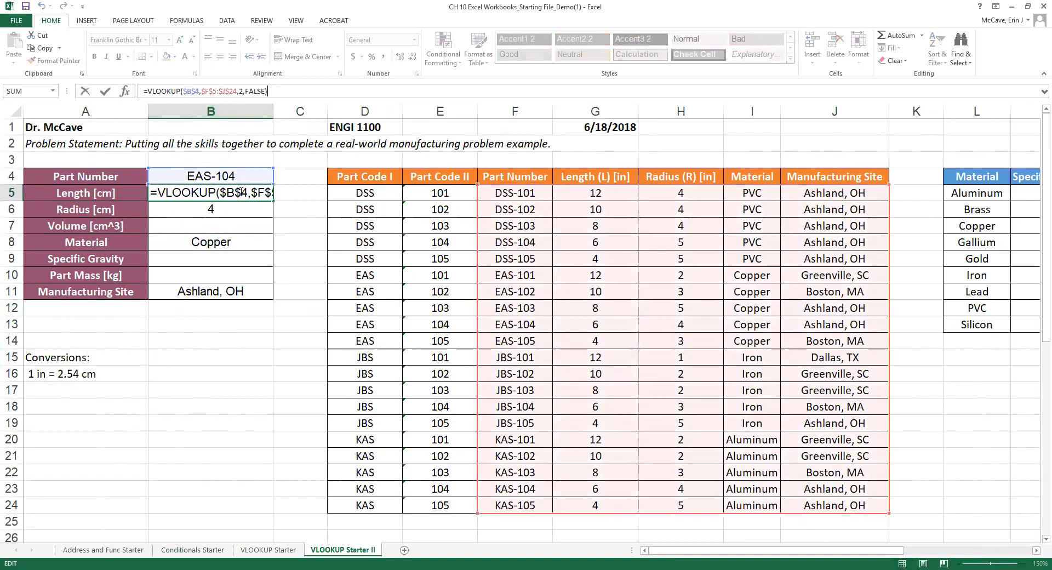
{"action": "left_click", "coordinate": [323, 196]}
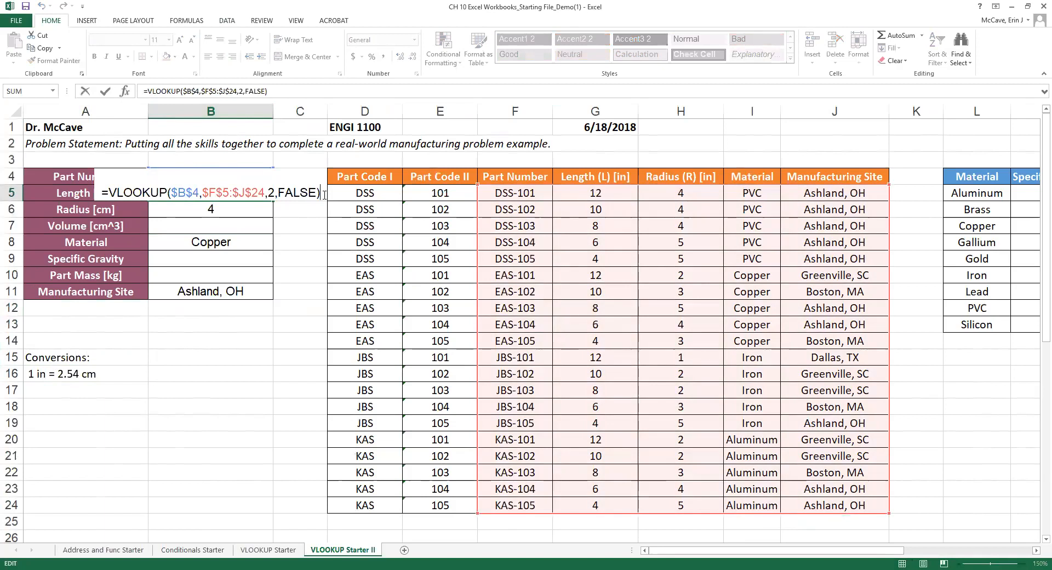
{"action": "type", "text": "*2.54"}
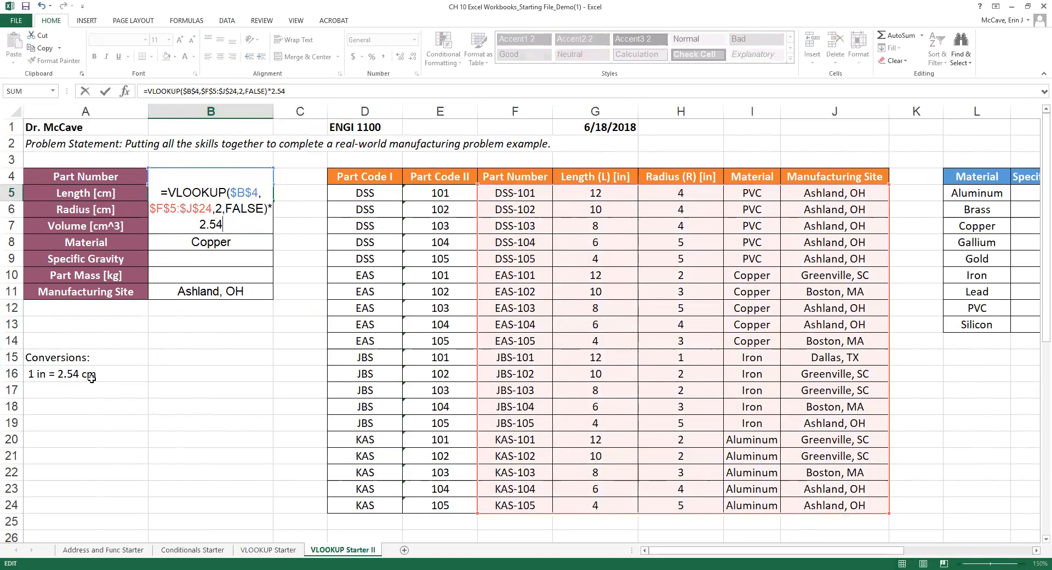
{"action": "key", "text": "Return"}
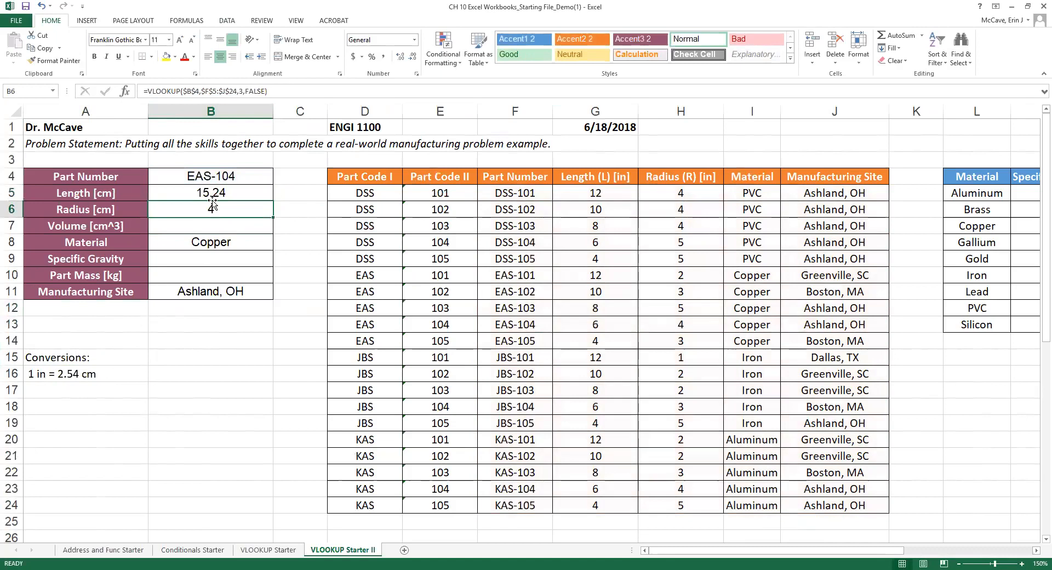
{"action": "left_click", "coordinate": [212, 192]}
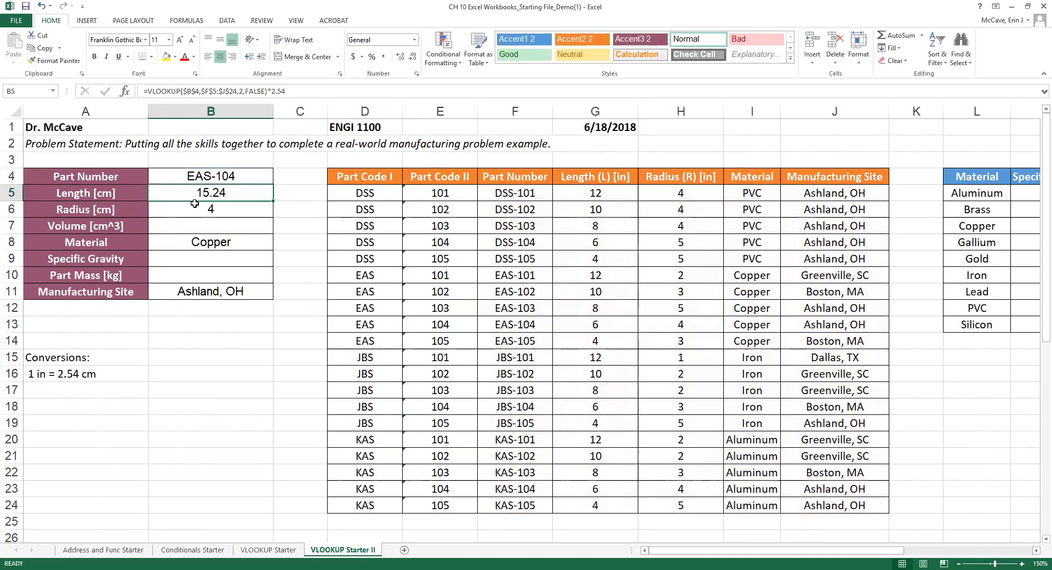
{"action": "left_click", "coordinate": [217, 211]}
{"action": "left_click", "coordinate": [270, 91]}
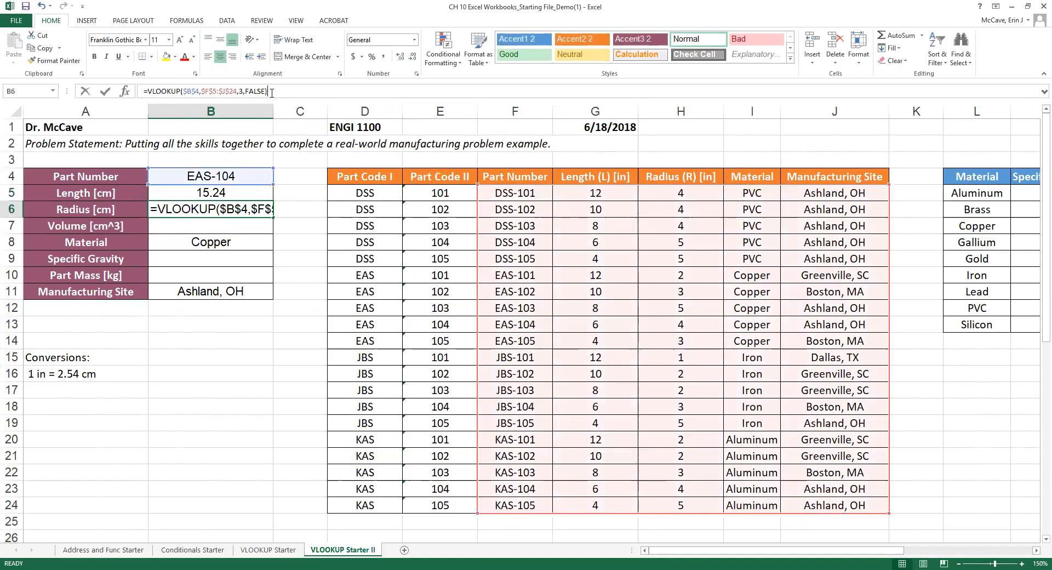
{"action": "type", "text": "*2.54"}
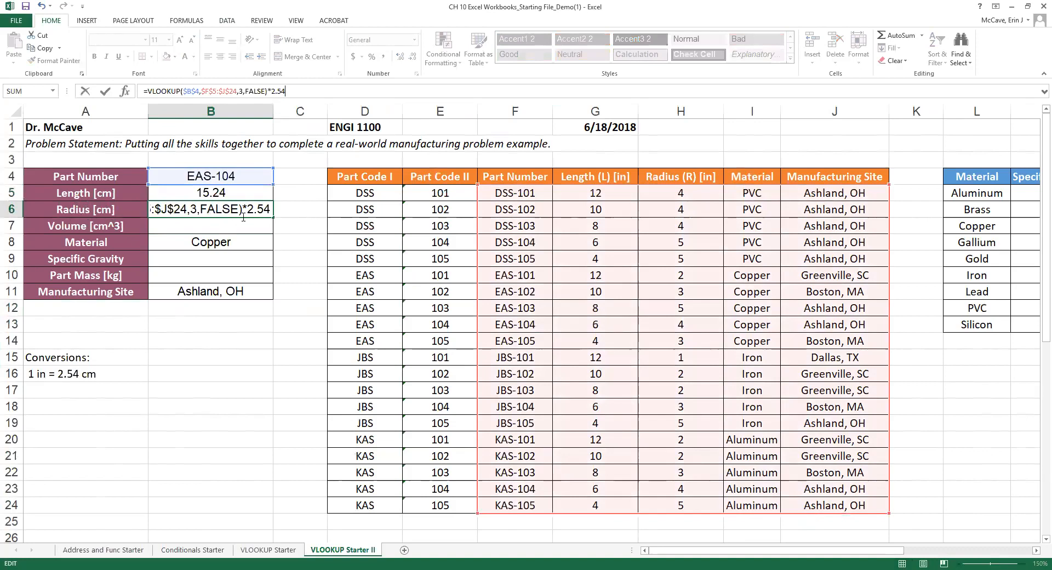
{"action": "key", "text": "Return"}
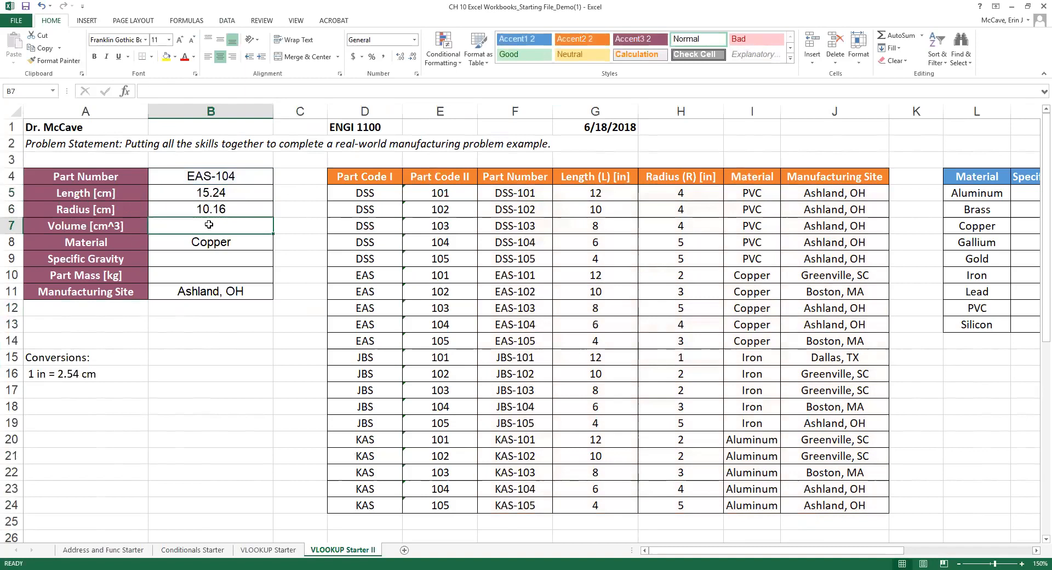
Enter 'Asumption:' in A18 and 'Cylinder shape for manufacturing part' in A19.
{"action": "left_click", "coordinate": [71, 409]}
{"action": "type", "text": "Asumption"}
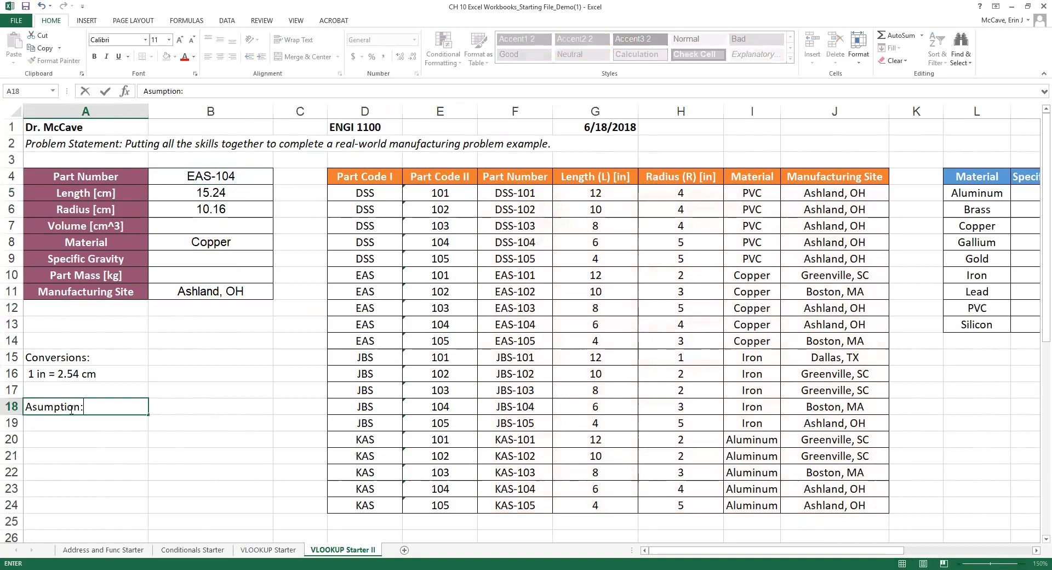
{"action": "type", "text": ":"}
{"action": "key", "text": "Return"}
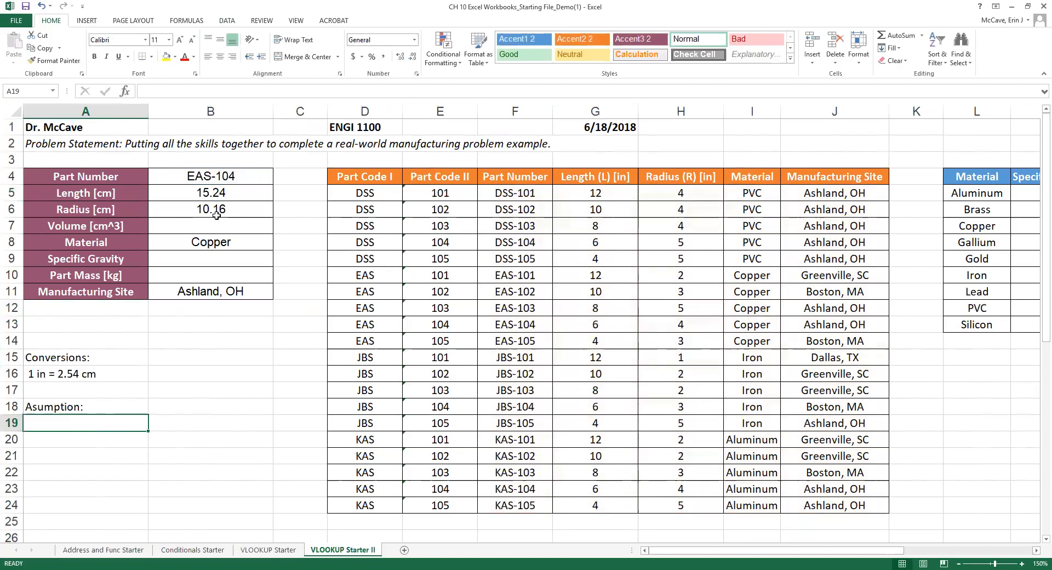
{"action": "type", "text": "Cylinder shape for manufacturing par"}
{"action": "type", "text": "t"}
{"action": "key", "text": "Return"}
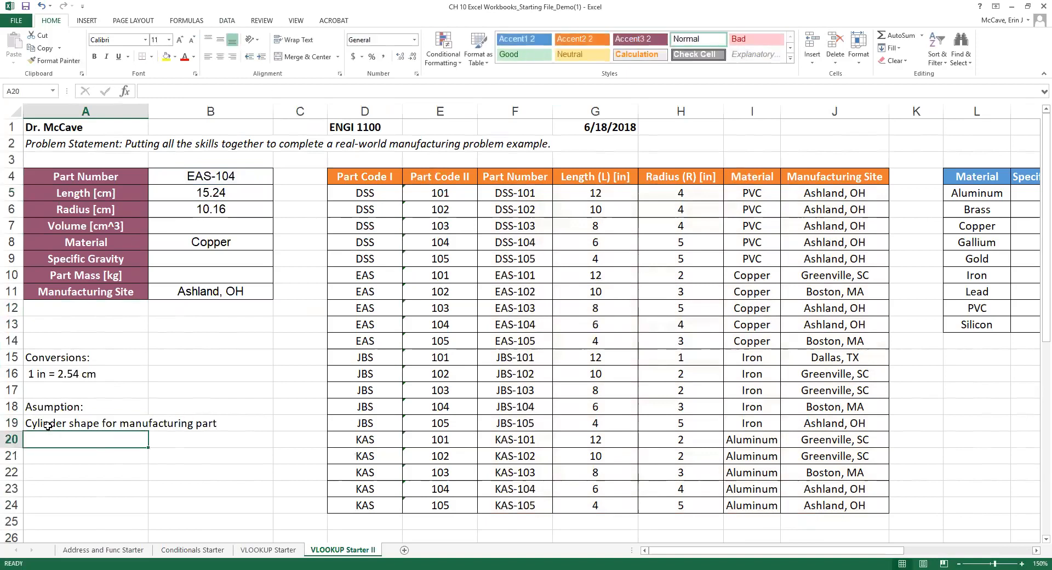
{"action": "left_click", "coordinate": [217, 226]}
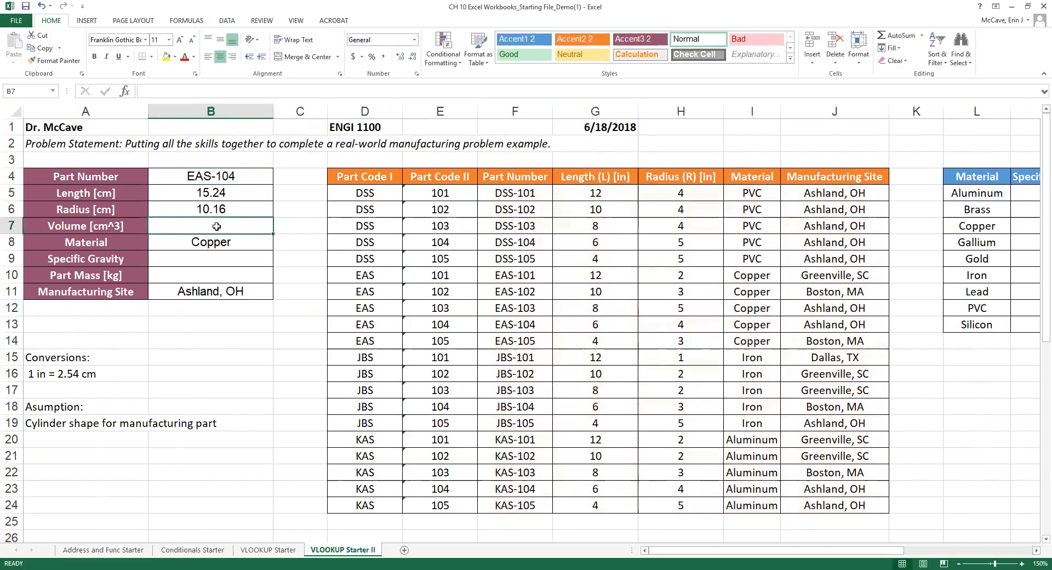
Enter the cylinder volume formula =PI()*B6^2*B5 in the Volume cell B7.
{"action": "type", "text": "="}
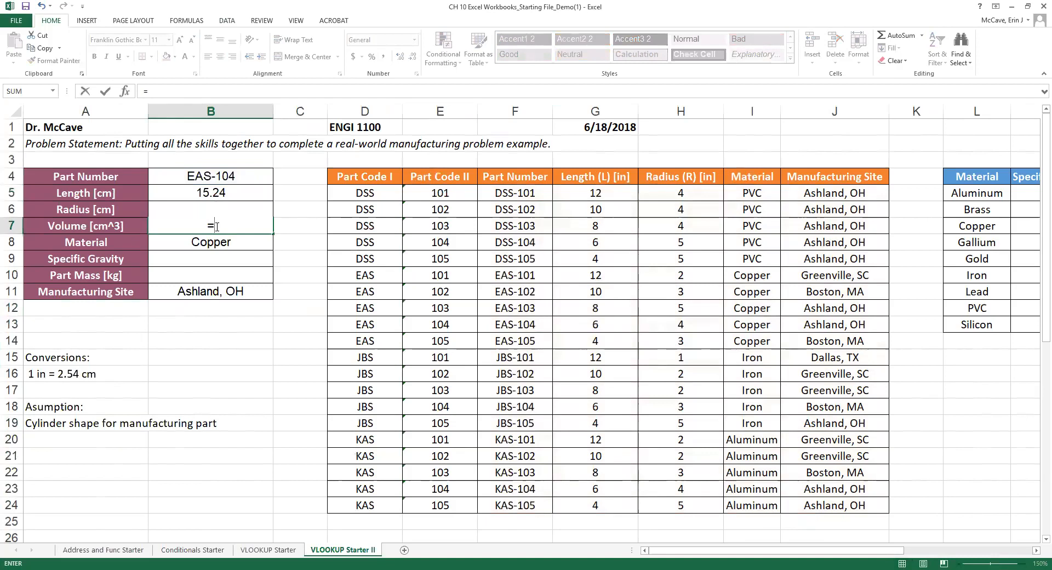
{"action": "type", "text": "pi()*"}
{"action": "left_click", "coordinate": [273, 1]}
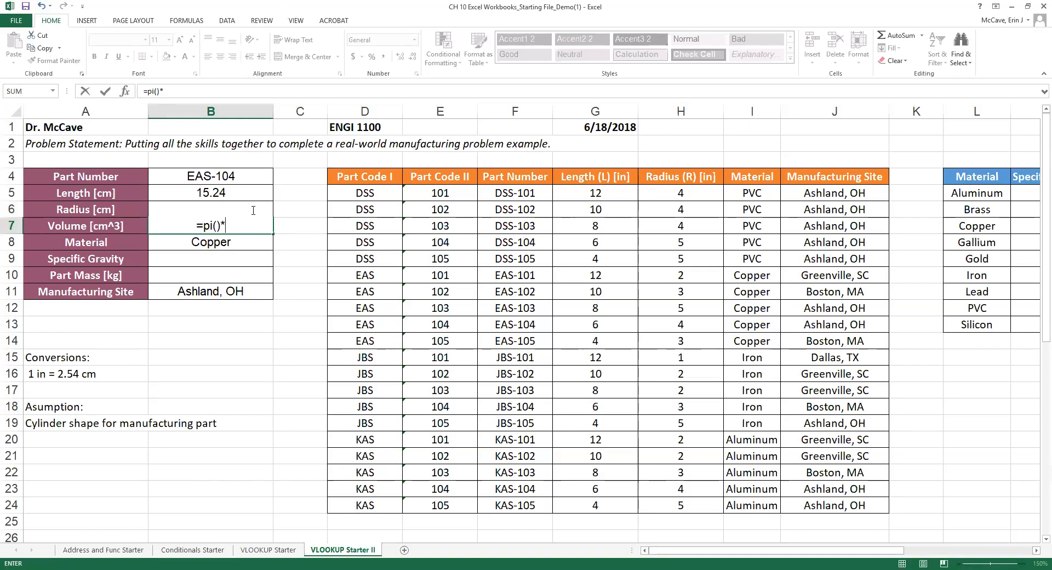
{"action": "left_click", "coordinate": [209, 212]}
{"action": "type", "text": "^2*"}
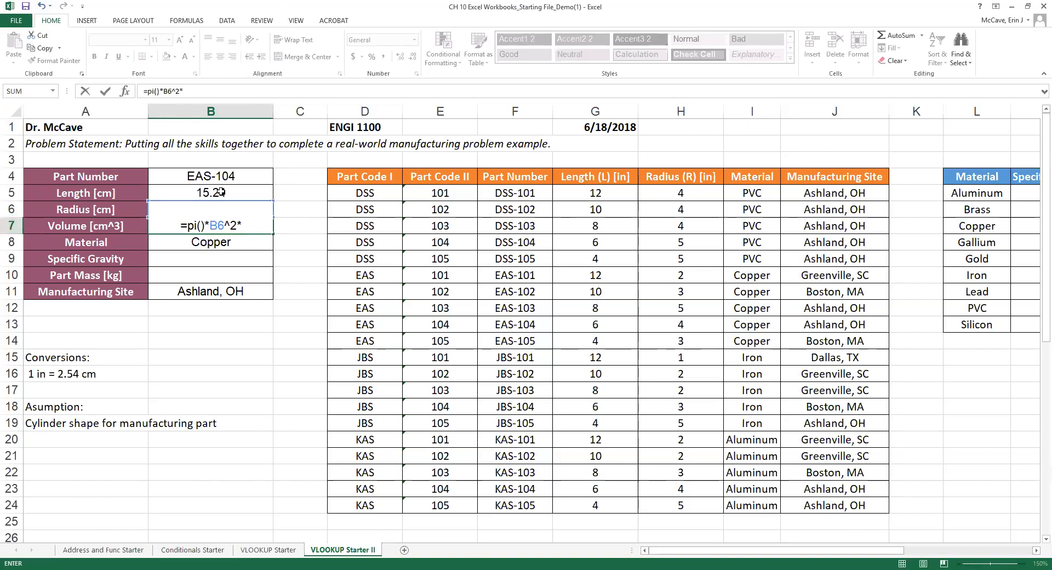
{"action": "type", "text": "B5"}
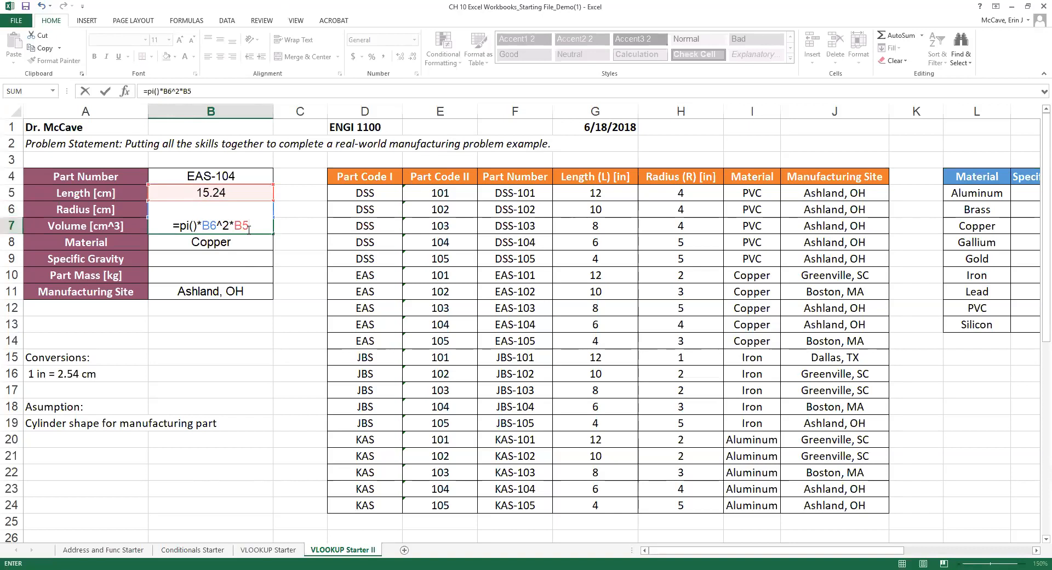
{"action": "key", "text": "Return"}
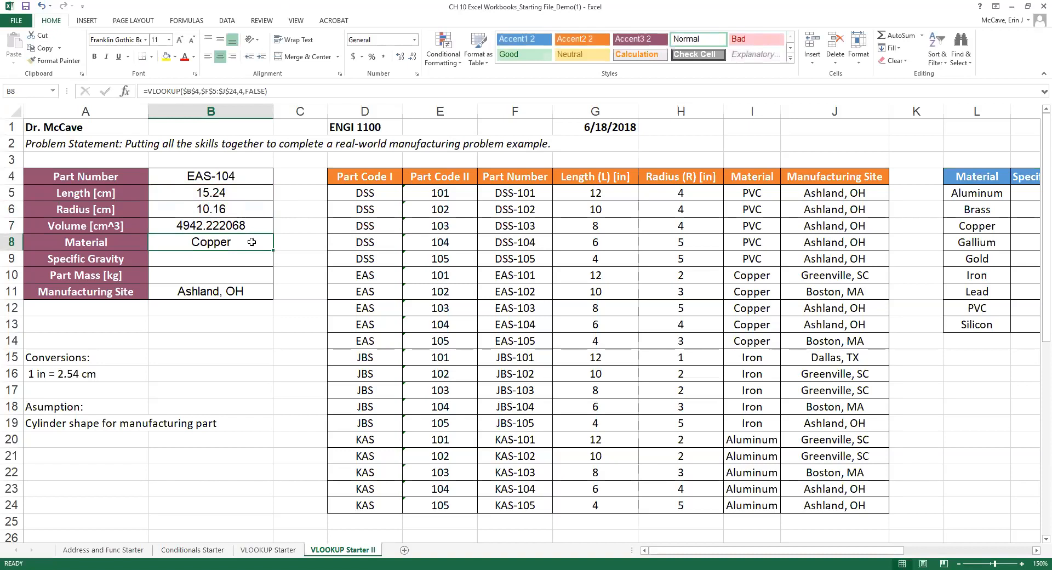
Format the volume to one decimal place so it reads 4942.2.
{"action": "left_click", "coordinate": [231, 226]}
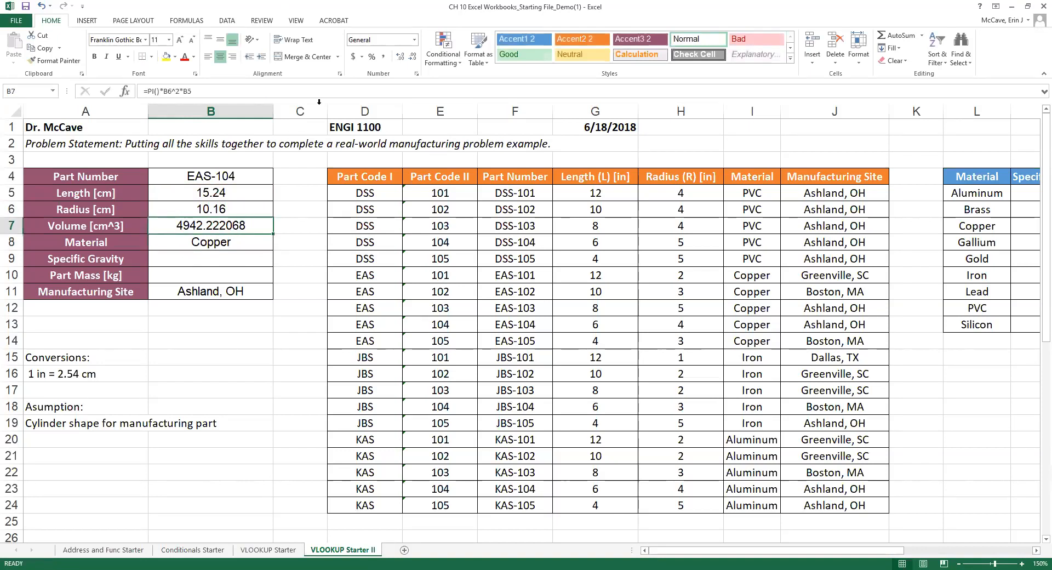
{"action": "left_click", "coordinate": [413, 57]}
{"action": "left_click", "coordinate": [413, 58]}
{"action": "left_click", "coordinate": [413, 58]}
{"action": "left_click", "coordinate": [413, 58]}
{"action": "left_click", "coordinate": [413, 58]}
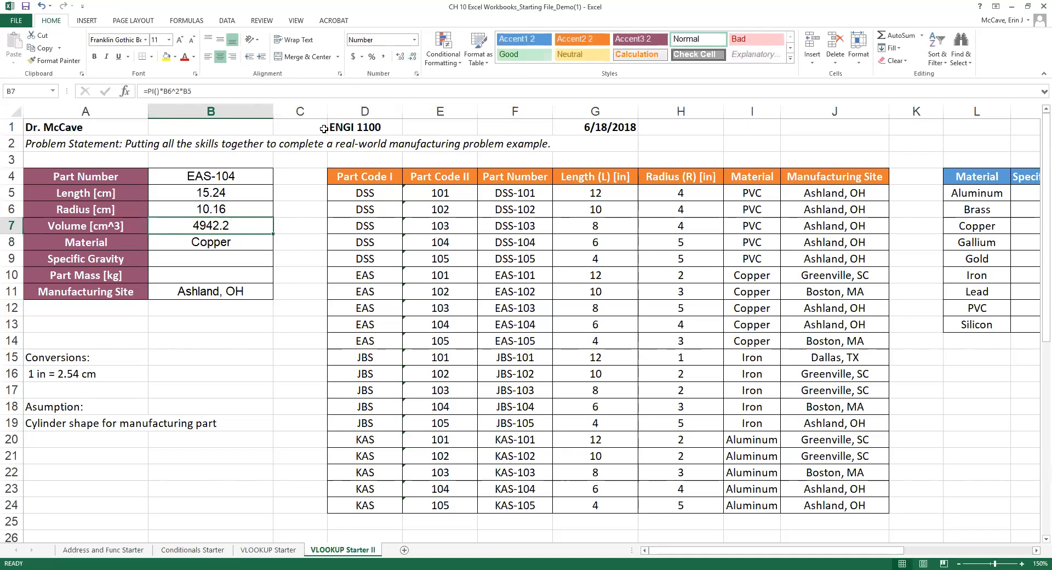
{"action": "left_click", "coordinate": [413, 57]}
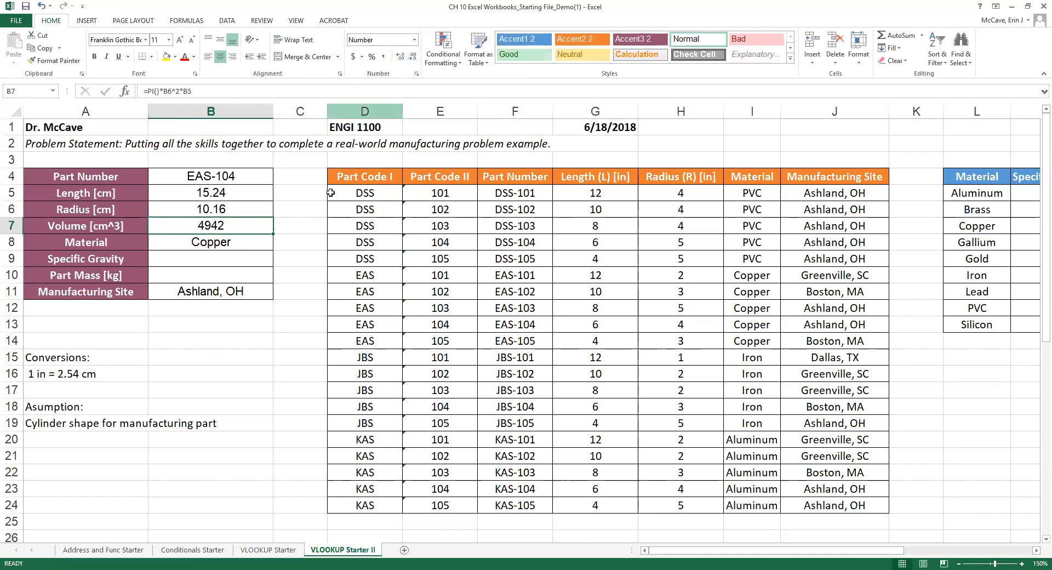
{"action": "left_click", "coordinate": [400, 57]}
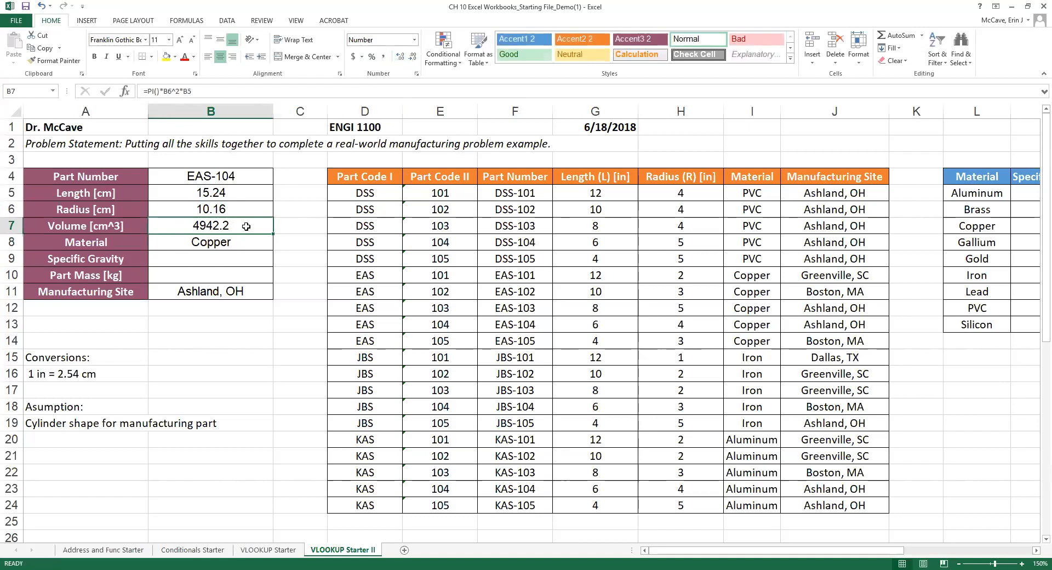
{"action": "left_click", "coordinate": [220, 242]}
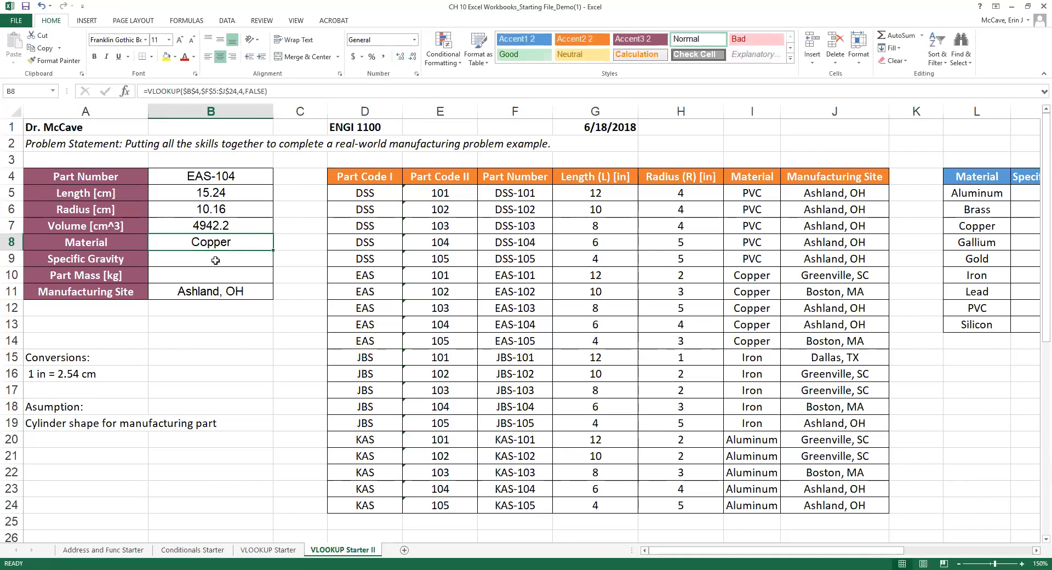
Add an 'Equations:' heading in cell A21 below the assumption notes.
{"action": "left_click", "coordinate": [214, 260]}
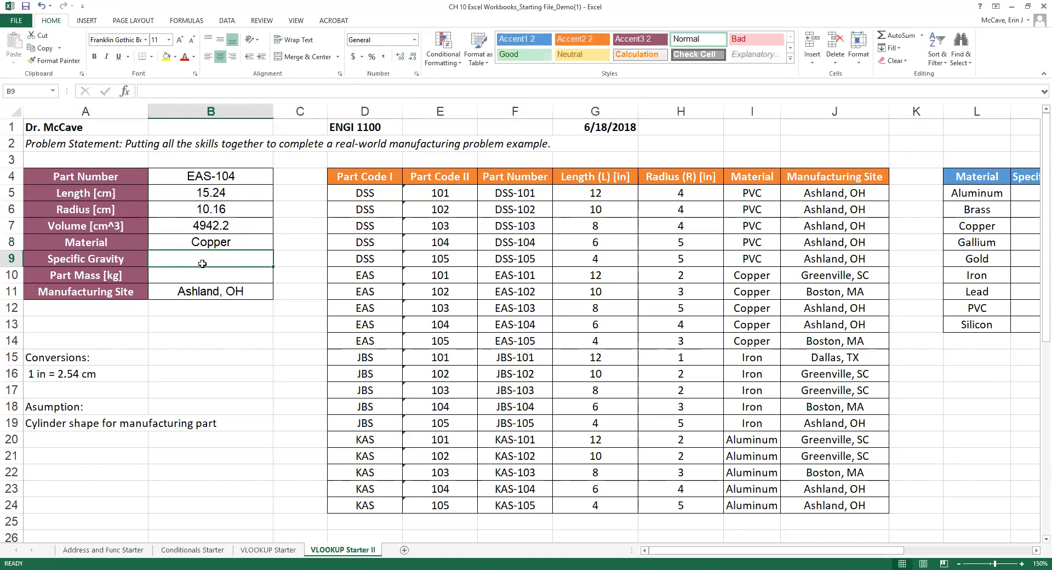
{"action": "left_click", "coordinate": [192, 278]}
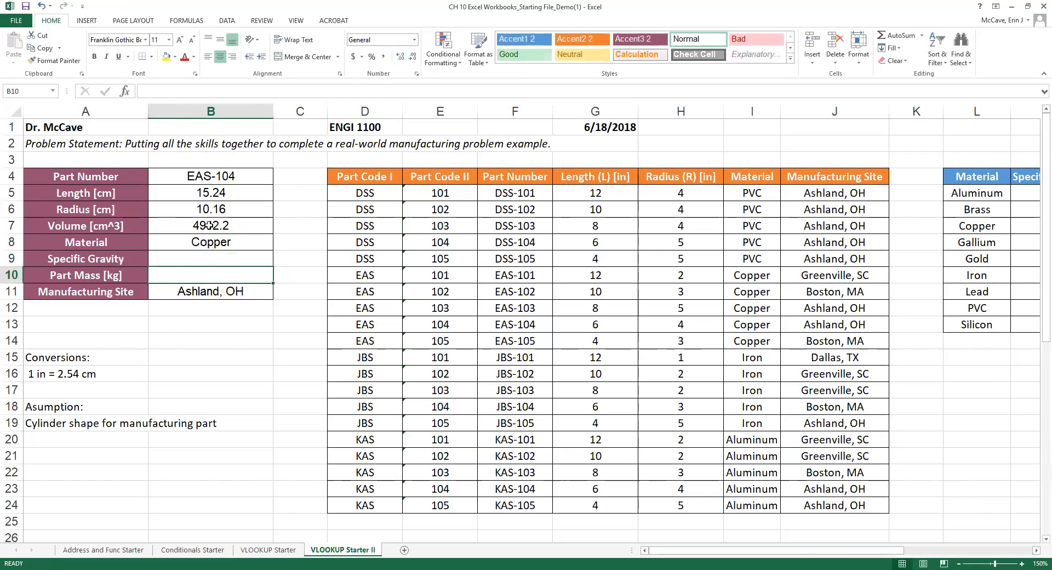
{"action": "left_click", "coordinate": [48, 439]}
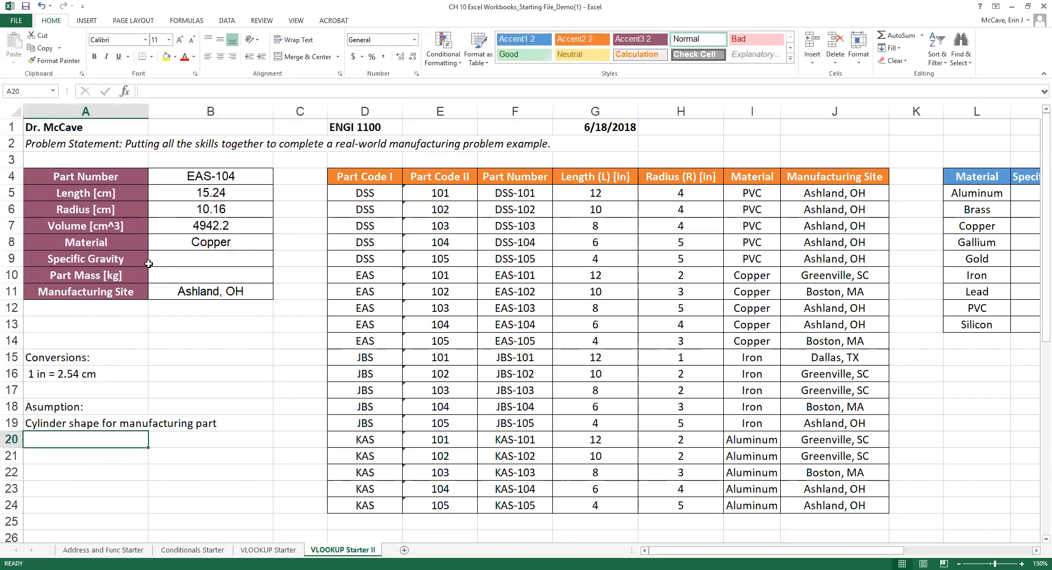
{"action": "left_click", "coordinate": [179, 263]}
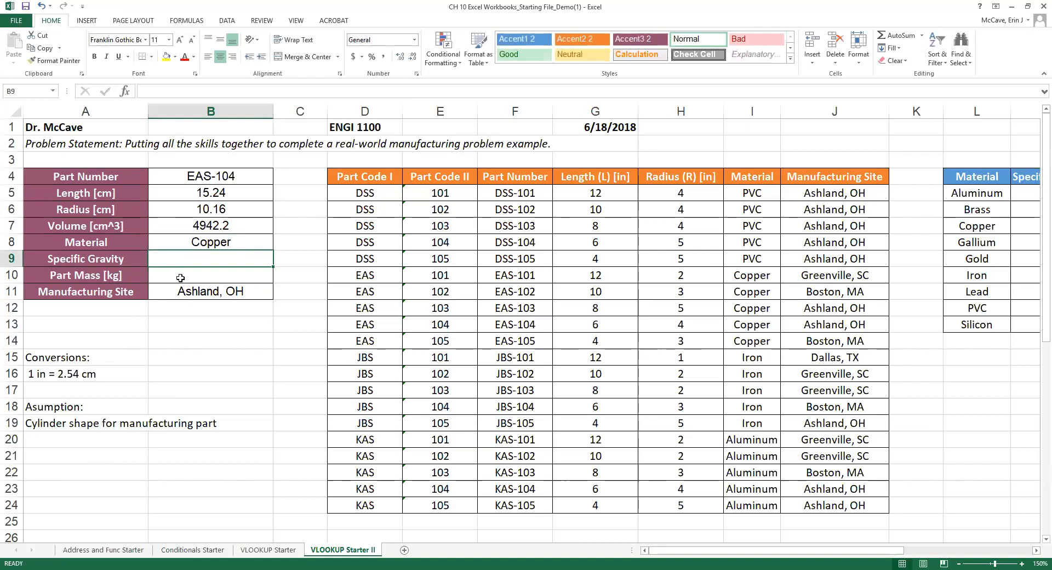
{"action": "left_click", "coordinate": [64, 438]}
{"action": "left_click", "coordinate": [61, 470]}
{"action": "left_click", "coordinate": [77, 459]}
{"action": "type", "text": "Equations:"}
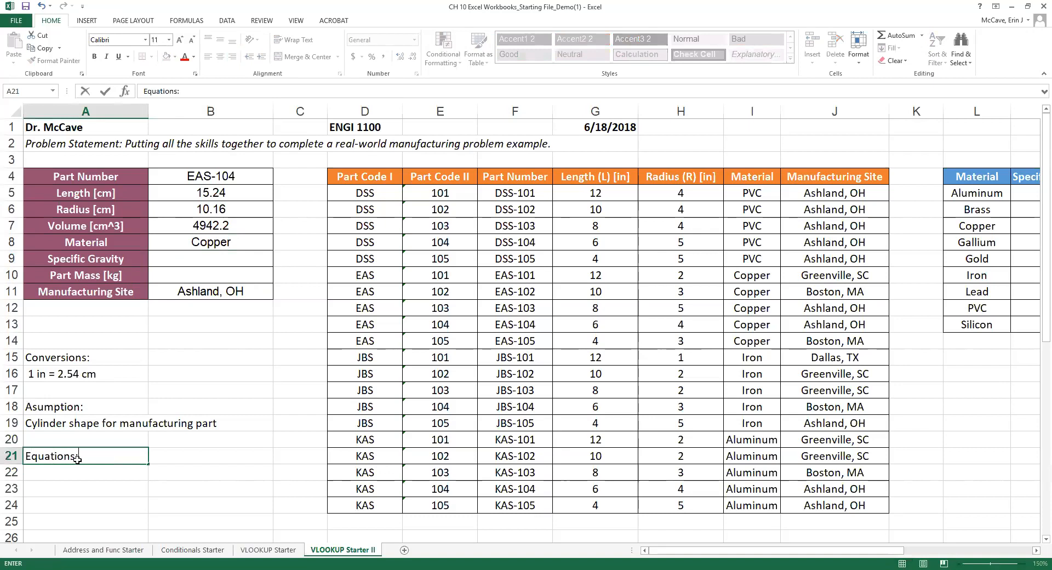
{"action": "key", "text": "Return"}
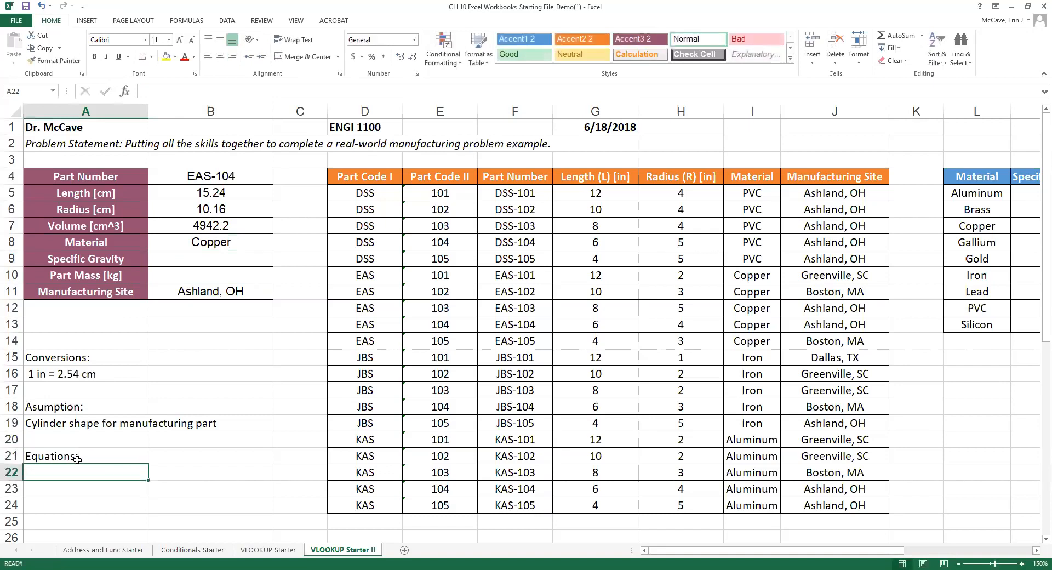
List 'V cyl = pi*r^3*h' and 'SG = d(obj)/d(water)' under it, then select A21:B21.
{"action": "type", "text": "V cyl"}
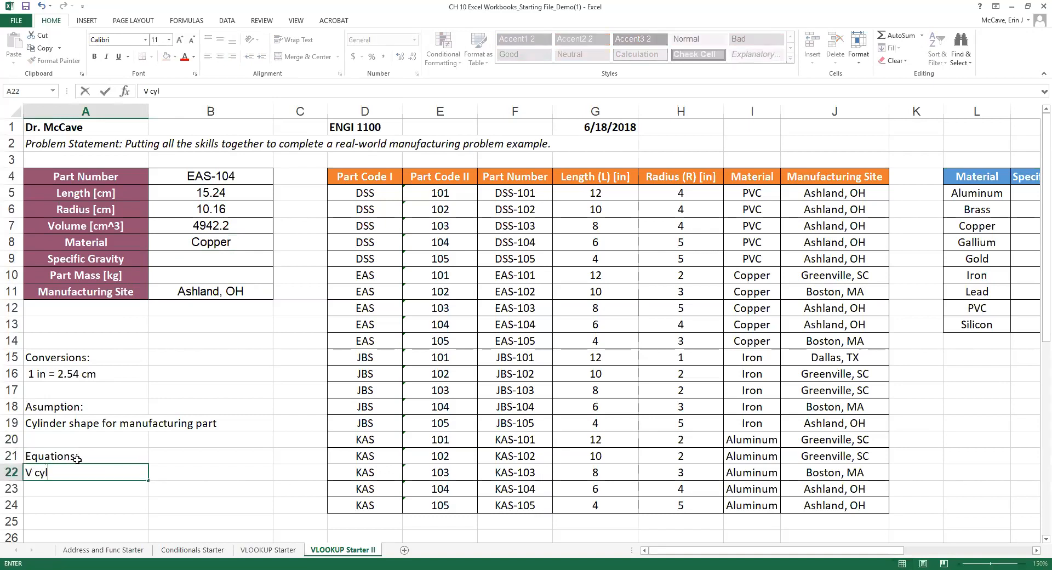
{"action": "type", "text": " ="}
{"action": "type", "text": "pi"}
{"action": "type", "text": "*"}
{"action": "type", "text": "r"}
{"action": "type", "text": "^3"}
{"action": "type", "text": "*"}
{"action": "type", "text": "h"}
{"action": "key", "text": "Return"}
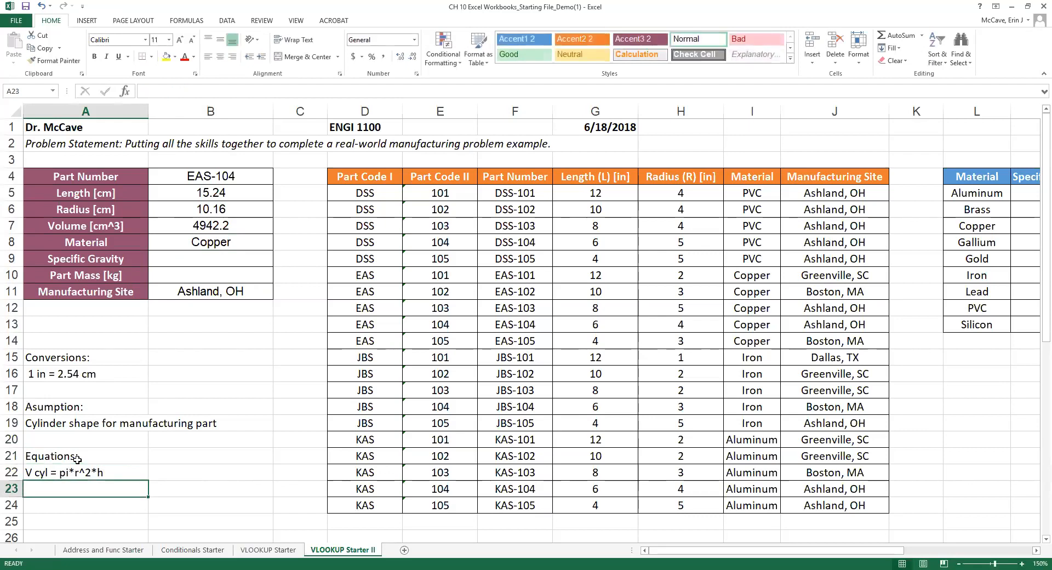
{"action": "type", "text": "SG ="}
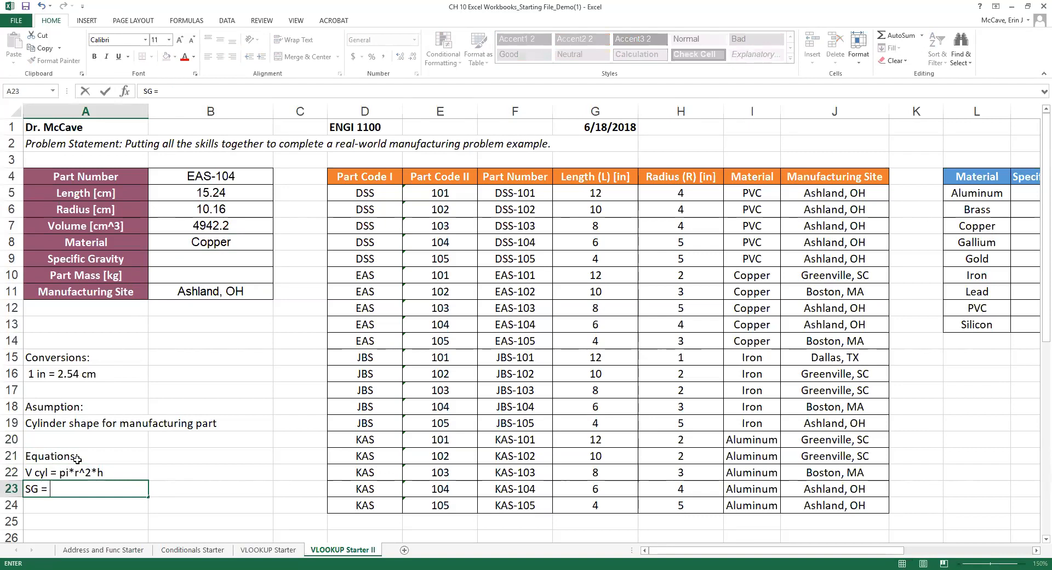
{"action": "type", "text": " d(obj)/d(water)"}
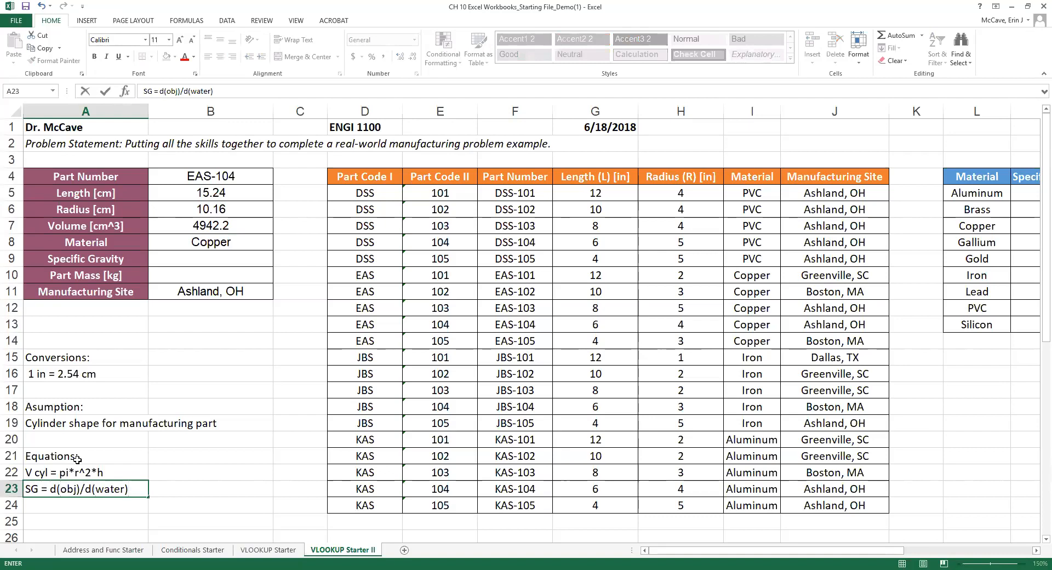
{"action": "key", "text": "Return"}
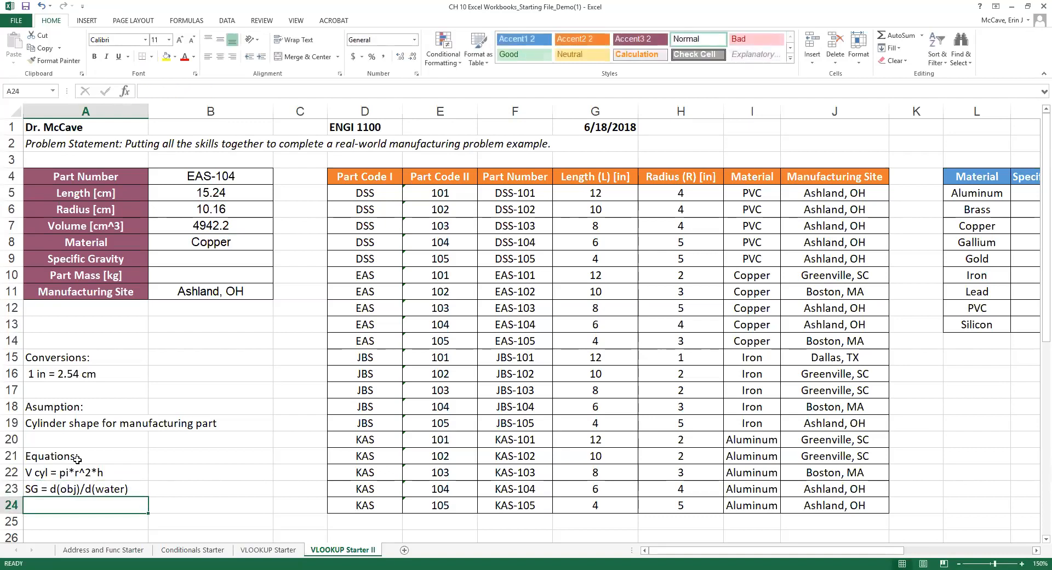
{"action": "left_click", "coordinate": [60, 437]}
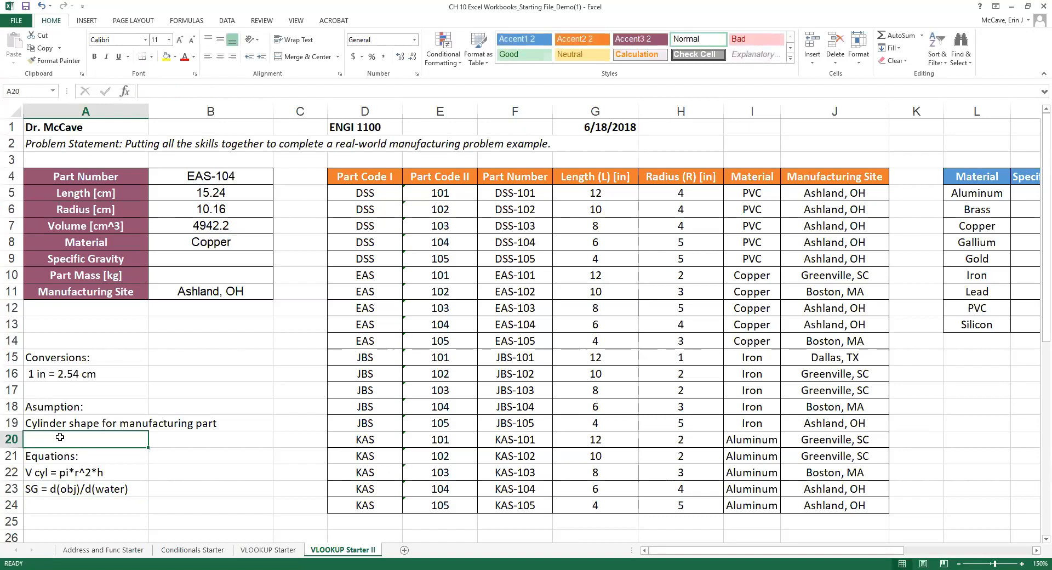
{"action": "left_click", "coordinate": [15, 457]}
{"action": "left_click_drag", "start_coordinate": [54, 455], "coordinate": [205, 459]}
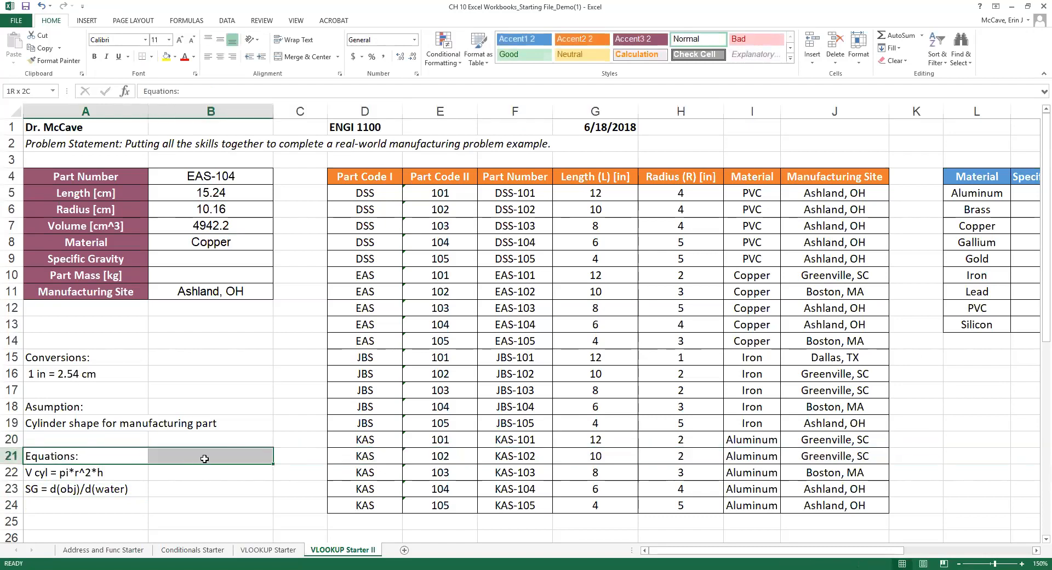
Shift the Equations block down a row and type 'd(water) = 1g/cm^3 or 1000 kg/m^3' in A20.
{"action": "right_click", "coordinate": [49, 449]}
{"action": "left_click", "coordinate": [77, 307]}
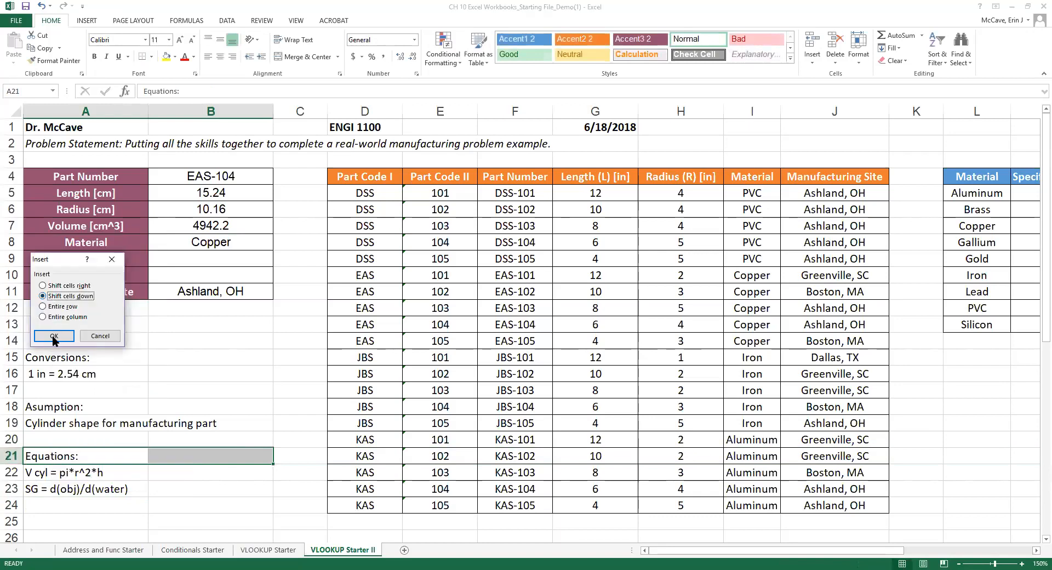
{"action": "left_click", "coordinate": [53, 340]}
{"action": "left_click", "coordinate": [63, 440]}
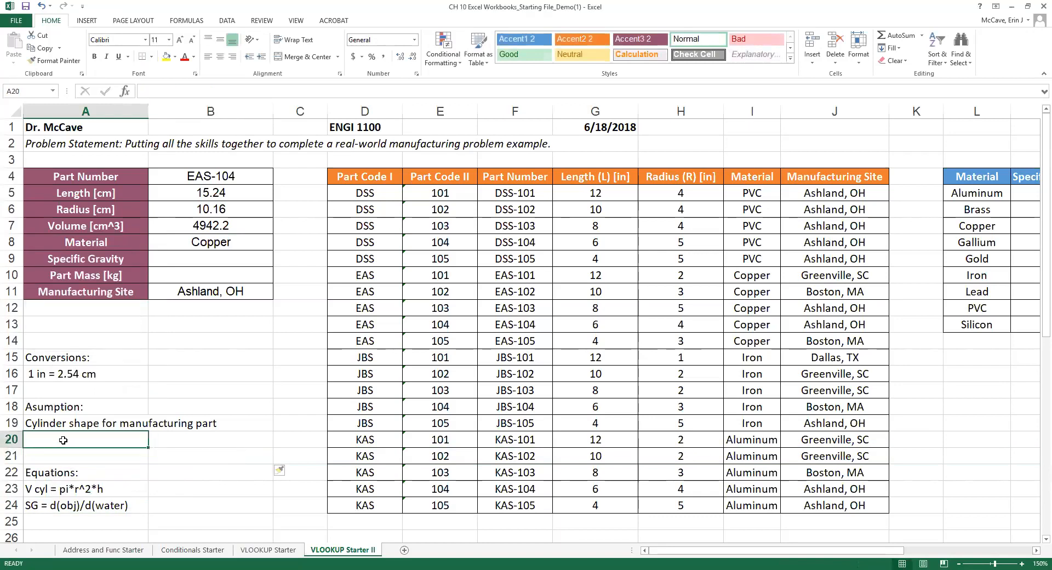
{"action": "type", "text": "d(water) ="}
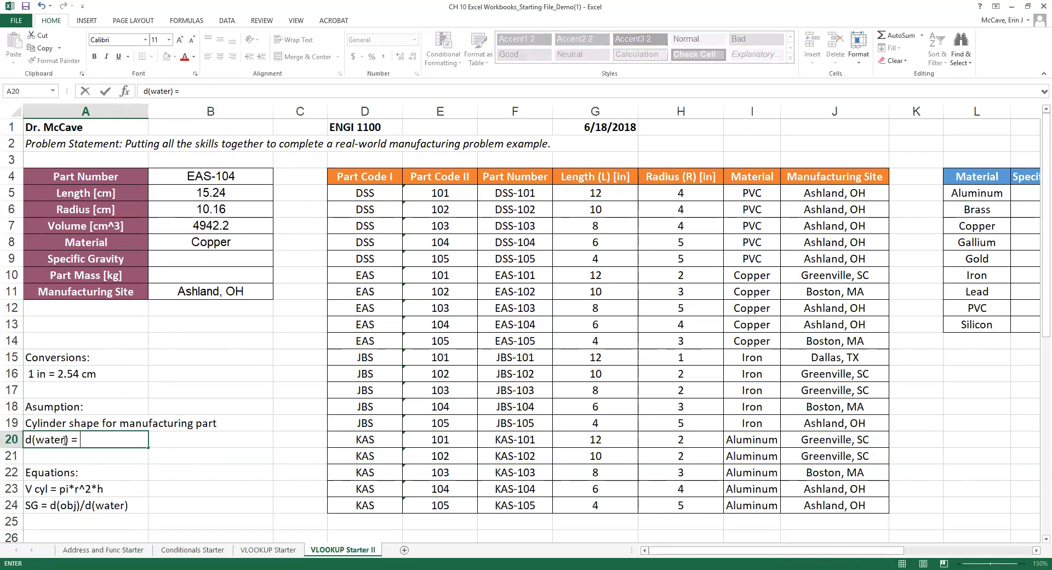
{"action": "type", "text": " 1g/cm^3 or 1000"}
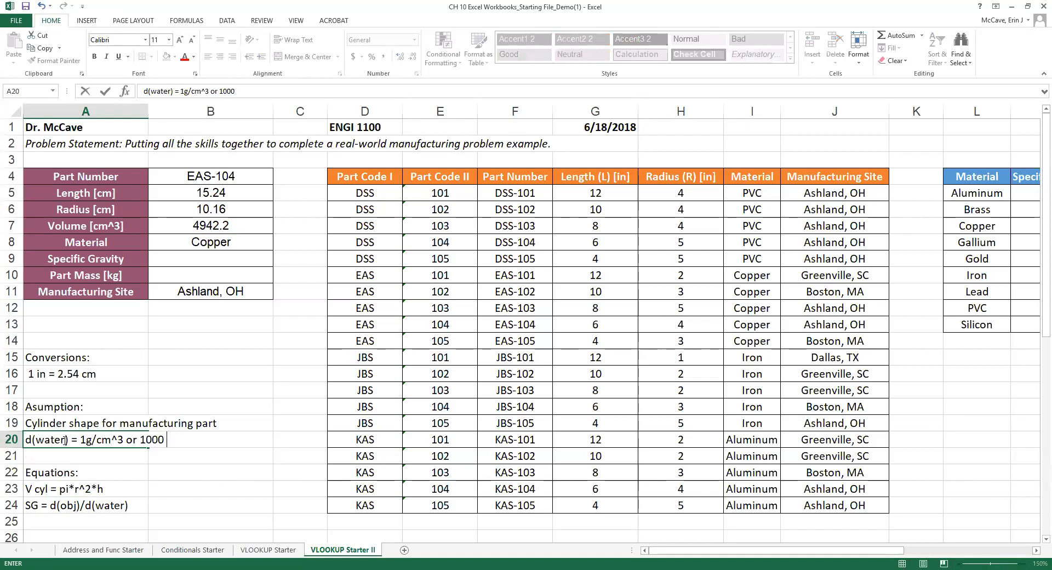
{"action": "type", "text": " kg/m^3"}
Move the Conversions notes from A15:A16 up to A13:A14.
{"action": "left_click", "coordinate": [37, 389]}
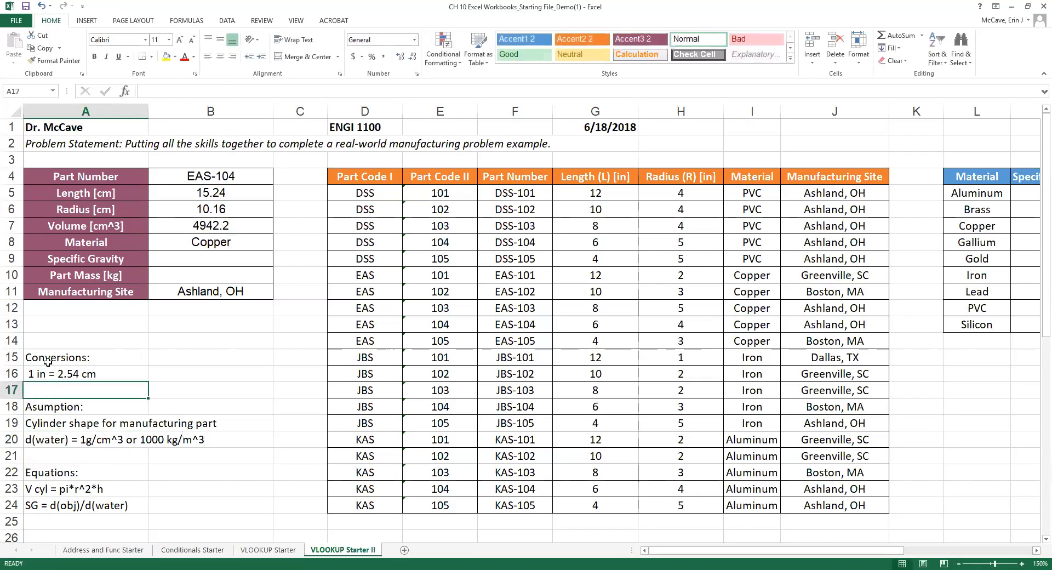
{"action": "left_click_drag", "start_coordinate": [44, 364], "coordinate": [45, 378]}
{"action": "left_click_drag", "start_coordinate": [66, 340], "coordinate": [64, 308]}
Add the conversions '1000 g = 1 kg' in A15 and '100 cm = 1 m' in A16.
{"action": "left_click", "coordinate": [52, 366]}
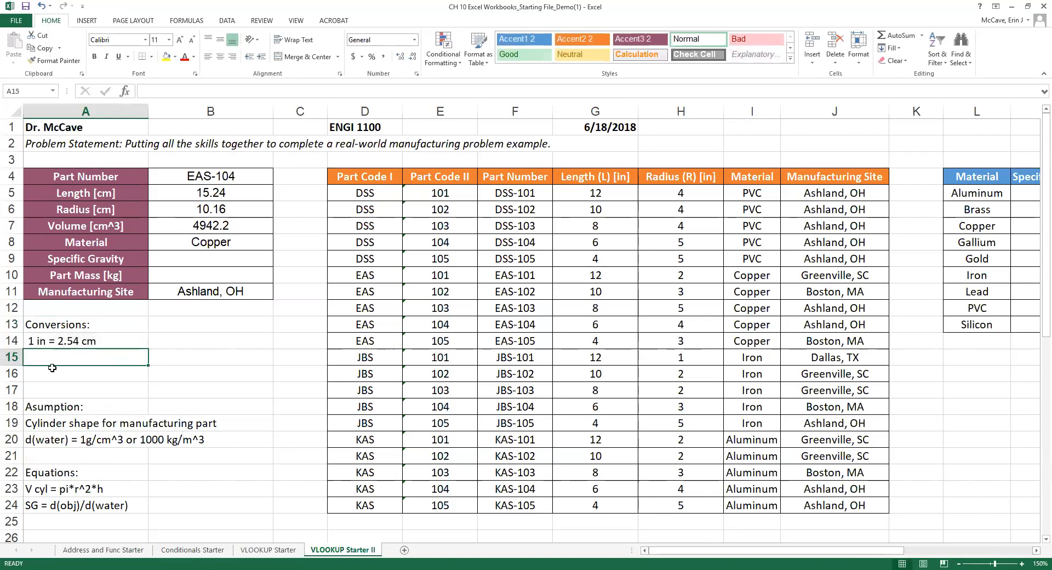
{"action": "type", "text": "1 g ="}
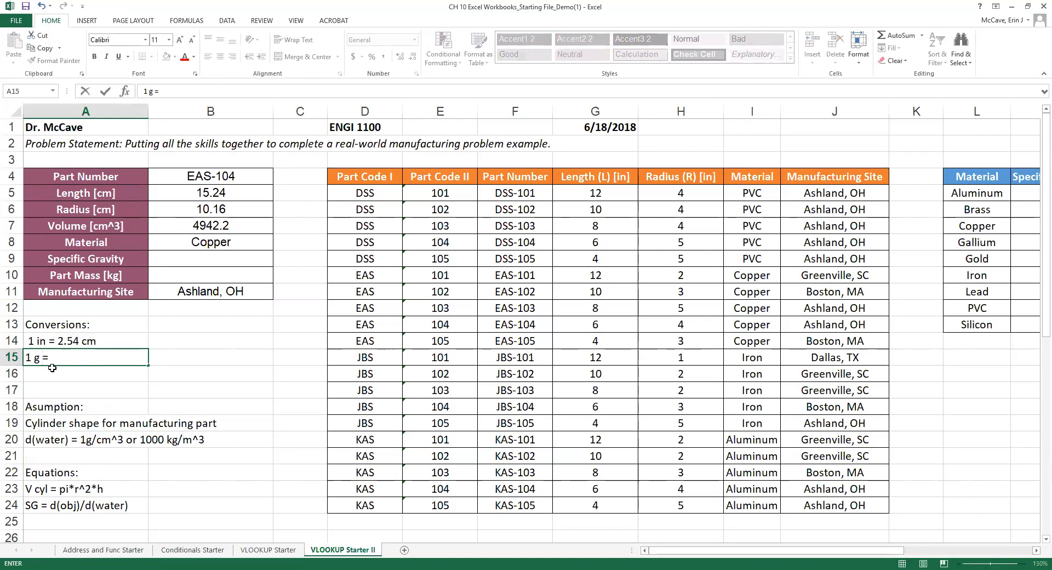
{"action": "key", "text": "BackSpace"}
{"action": "key", "text": "BackSpace"}
{"action": "key", "text": "BackSpace"}
{"action": "key", "text": "BackSpace"}
{"action": "key", "text": "BackSpace"}
{"action": "type", "text": "1000 g = 1kg"}
{"action": "left_click", "coordinate": [72, 357]}
{"action": "key", "text": "Return"}
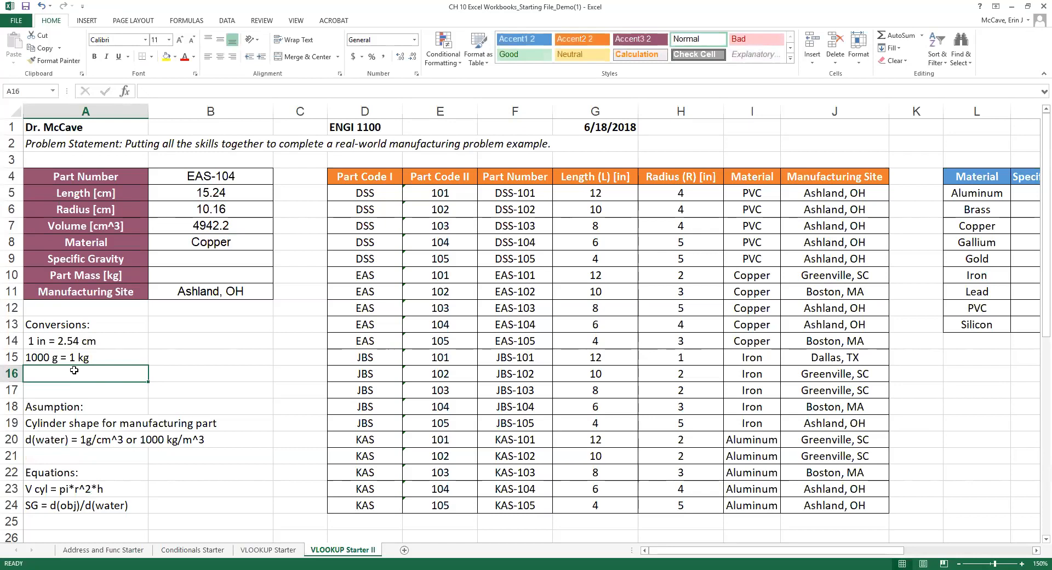
{"action": "type", "text": "100"}
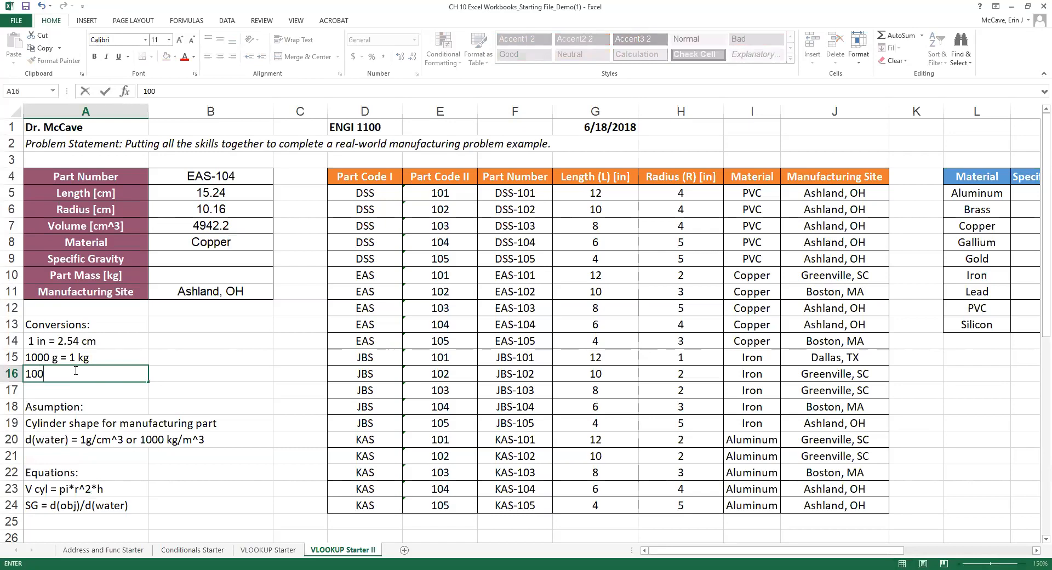
{"action": "type", "text": " cm = 1 m"}
Label the specific gravity table 'Table 3.' in L3 and the parts table 'Table 2.'.
{"action": "left_click", "coordinate": [221, 256]}
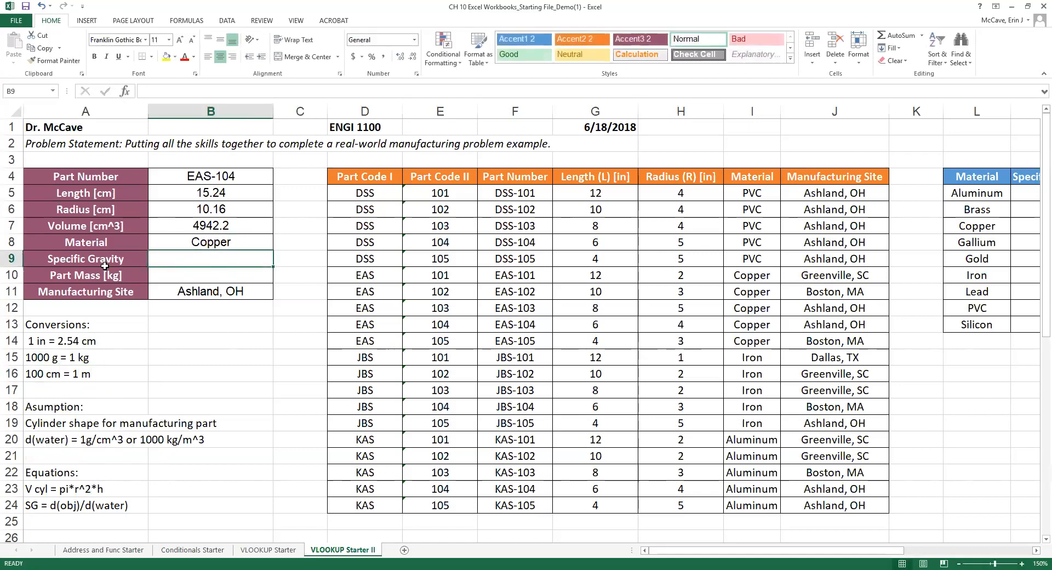
{"action": "left_click_drag", "start_coordinate": [662, 551], "coordinate": [694, 552]}
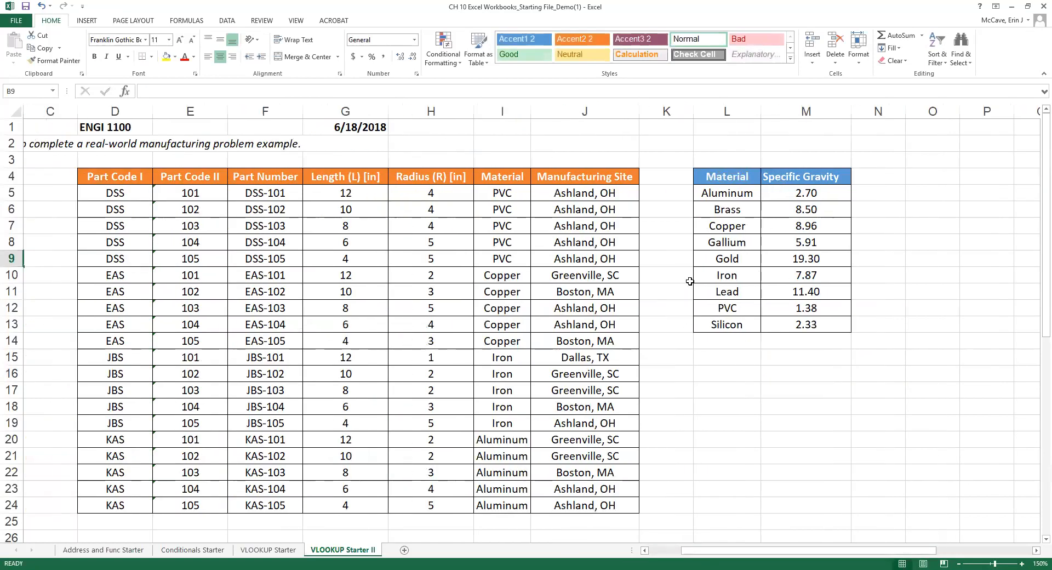
{"action": "left_click", "coordinate": [726, 159]}
{"action": "type", "text": "Table"}
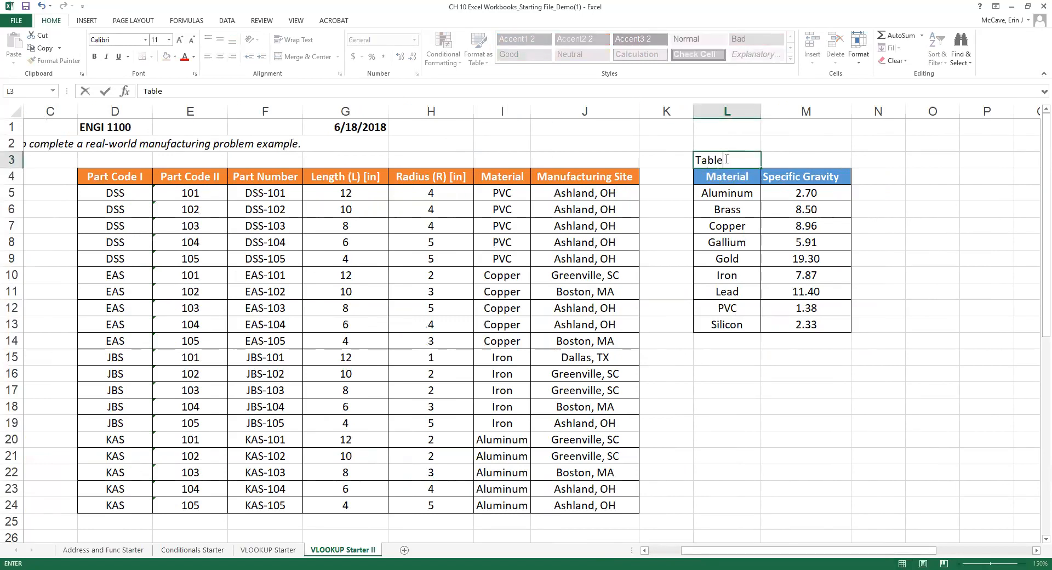
{"action": "type", "text": " 3."}
{"action": "left_click", "coordinate": [103, 161]}
{"action": "type", "text": "Tab"}
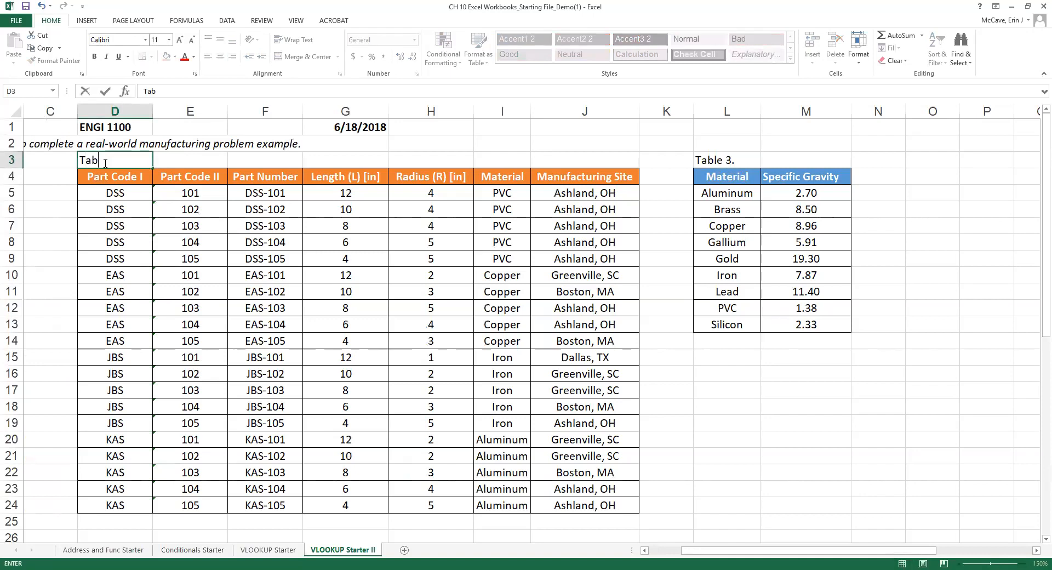
{"action": "type", "text": "le 2."}
{"action": "left_click", "coordinate": [732, 196]}
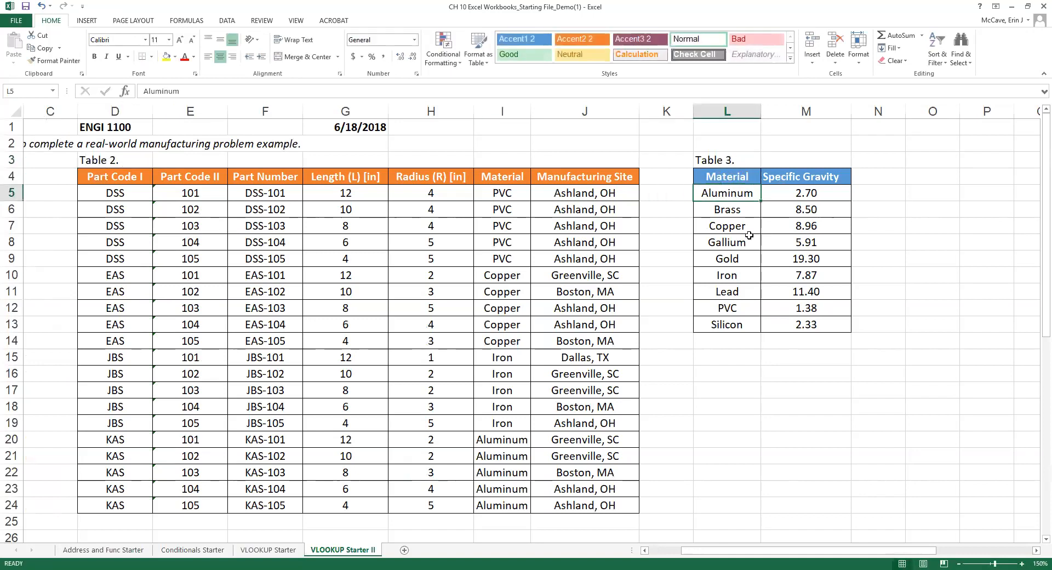
Select Table 3's material names and specific gravity values in M5:M13.
{"action": "left_click_drag", "start_coordinate": [724, 196], "coordinate": [727, 325]}
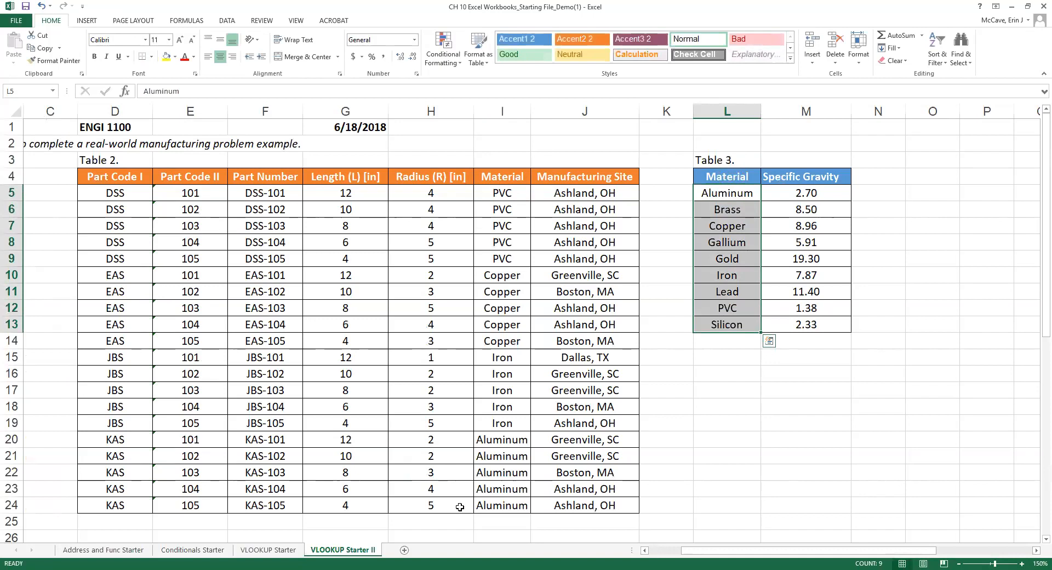
{"action": "left_click_drag", "start_coordinate": [809, 192], "coordinate": [813, 328]}
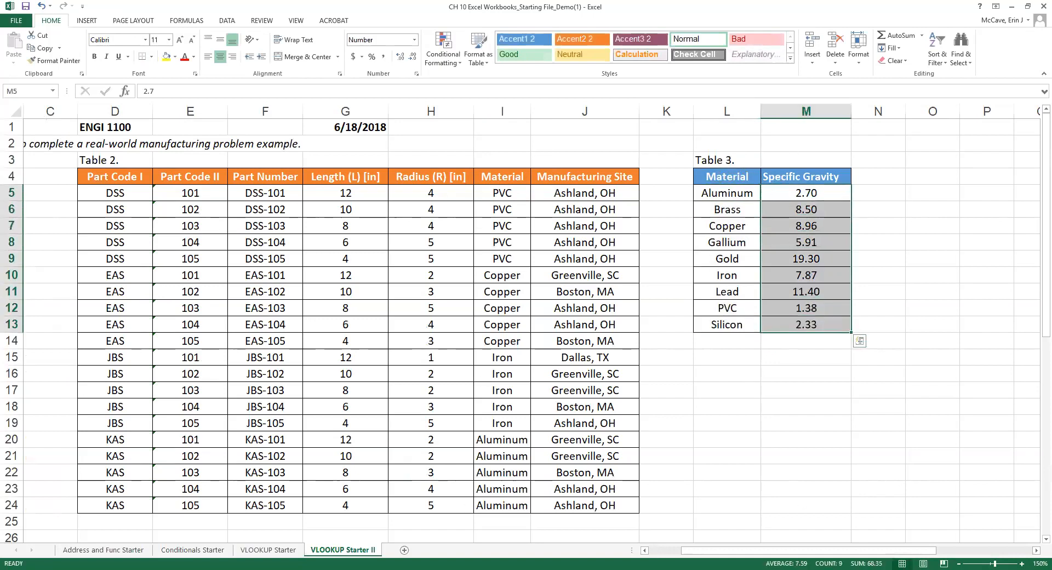
{"action": "left_click_drag", "start_coordinate": [853, 555], "coordinate": [822, 555]}
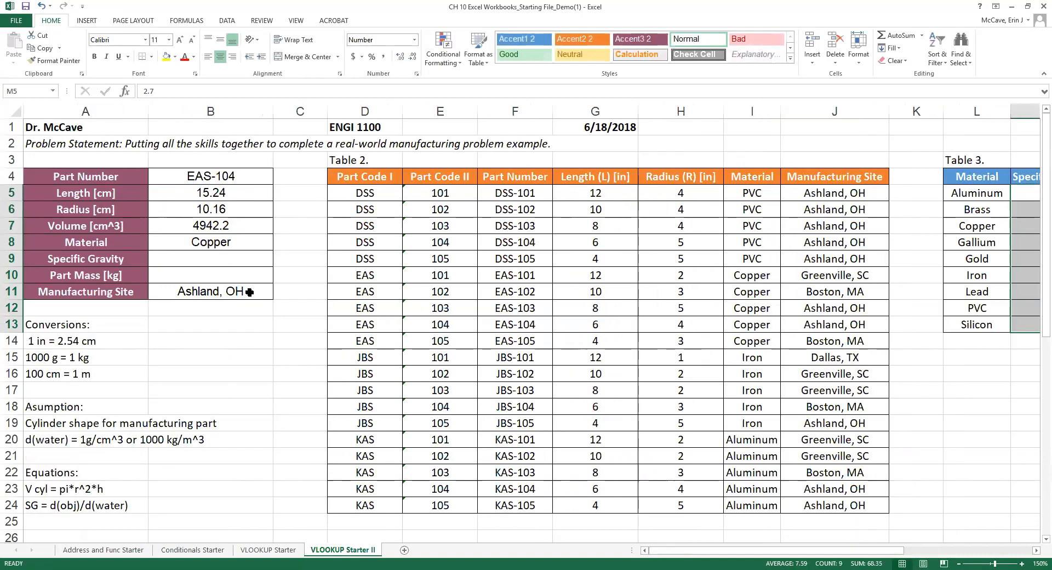
Enter =VLOOKUP(B8,L5:M13,2,FALSE) in B9 so Copper returns 8.96.
{"action": "left_click", "coordinate": [204, 259]}
{"action": "type", "text": "="}
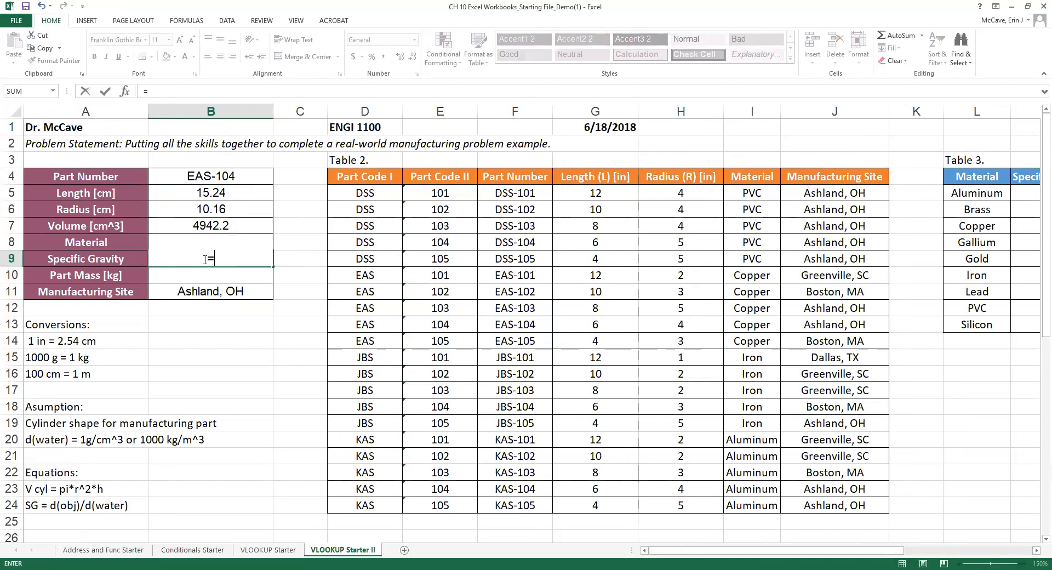
{"action": "type", "text": "VLOOKUP("}
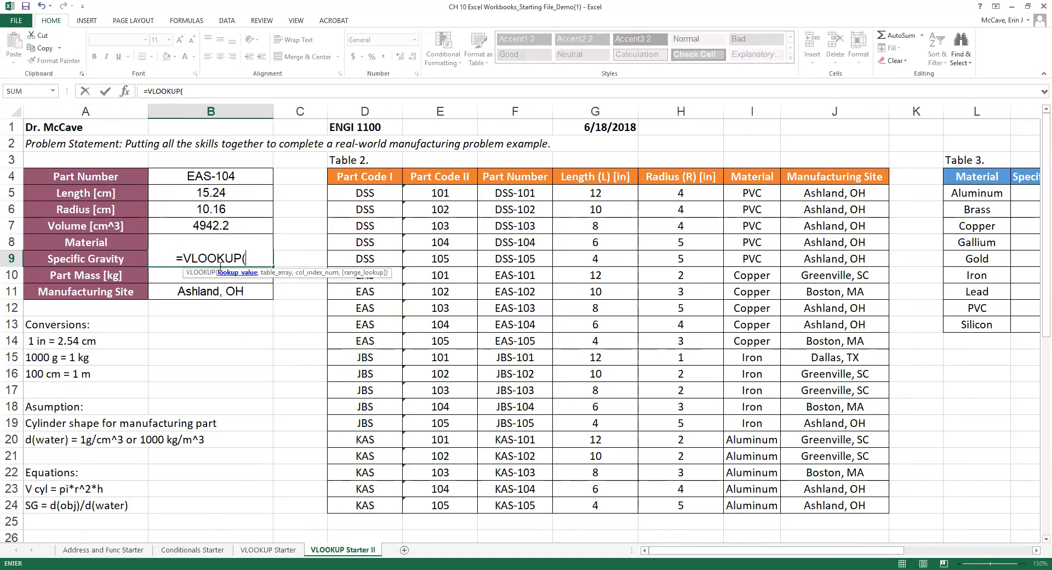
{"action": "left_click", "coordinate": [215, 242]}
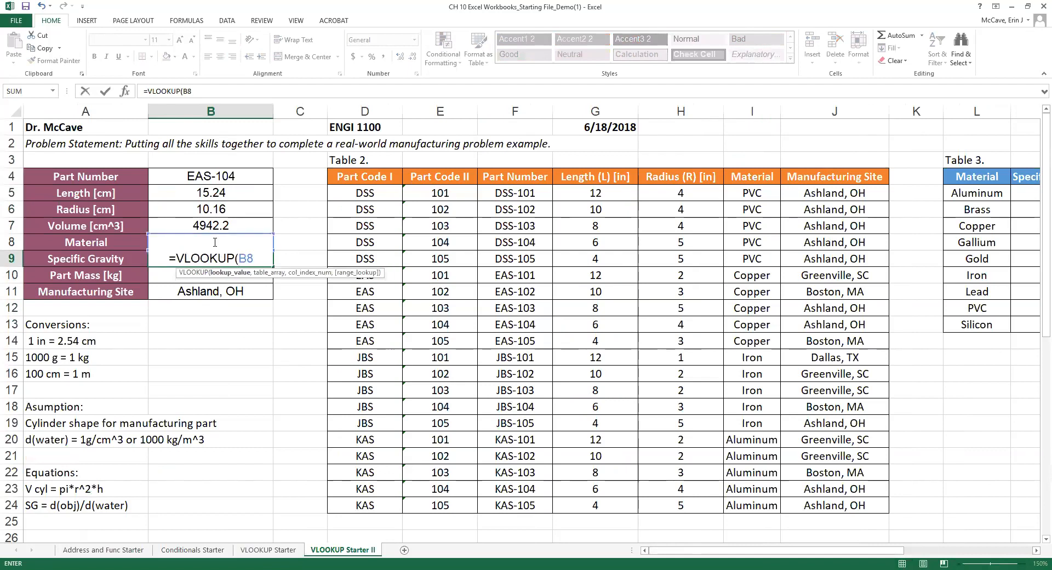
{"action": "type", "text": ","}
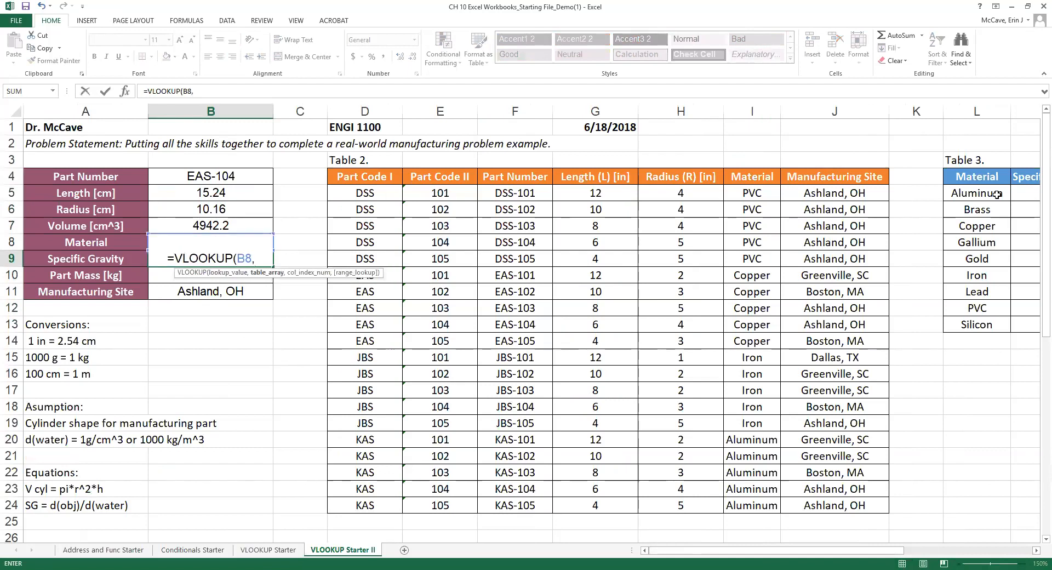
{"action": "left_click", "coordinate": [963, 195]}
{"action": "left_click_drag", "start_coordinate": [1012, 199], "coordinate": [1030, 327]}
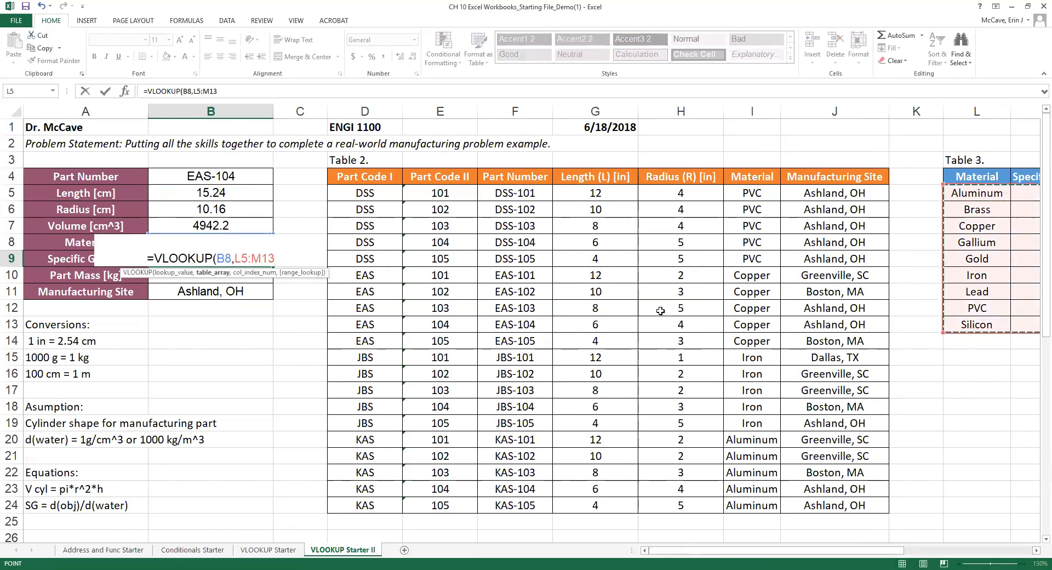
{"action": "type", "text": ","}
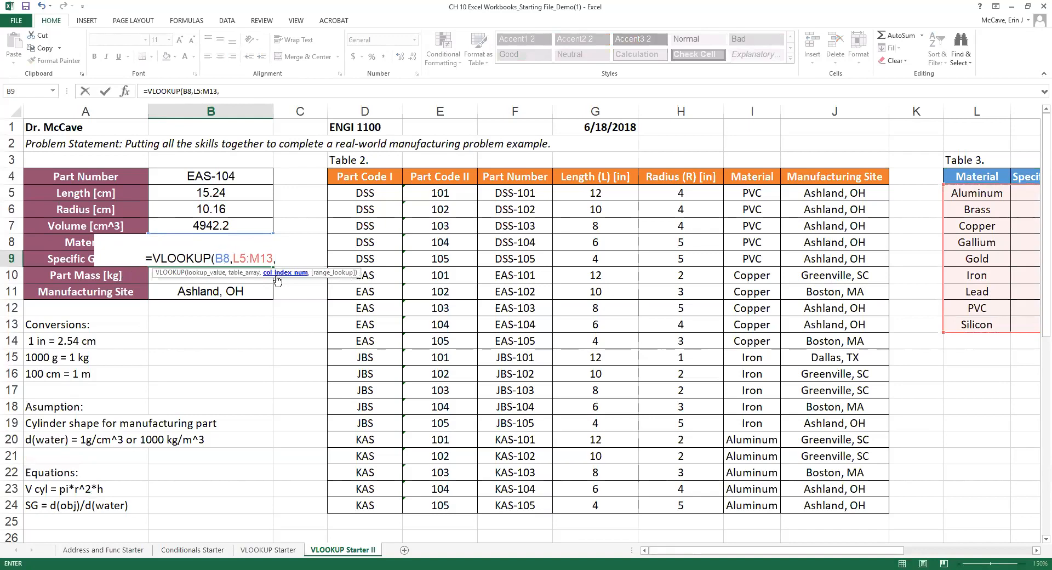
{"action": "type", "text": "2"}
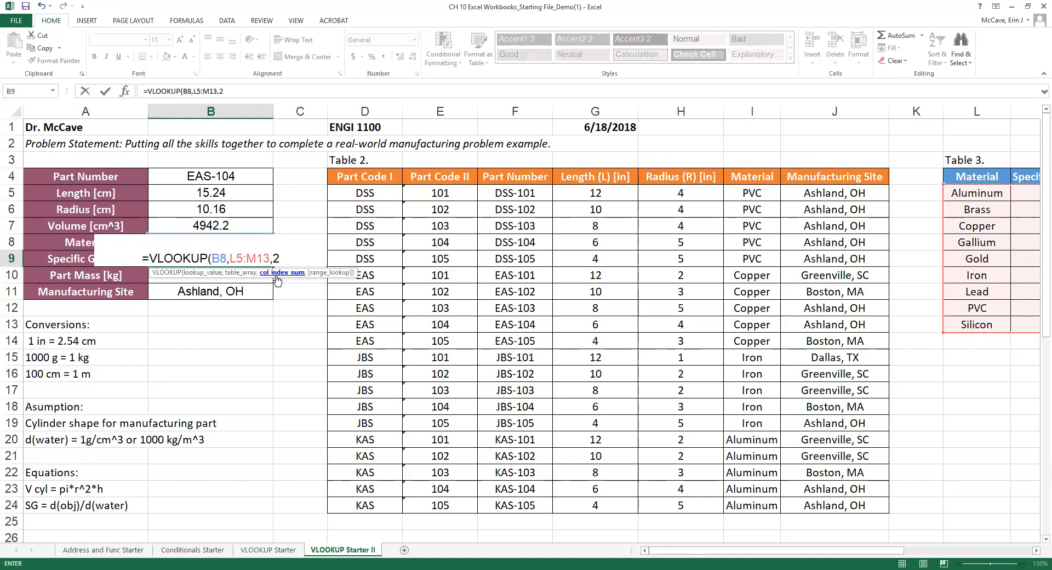
{"action": "type", "text": ","}
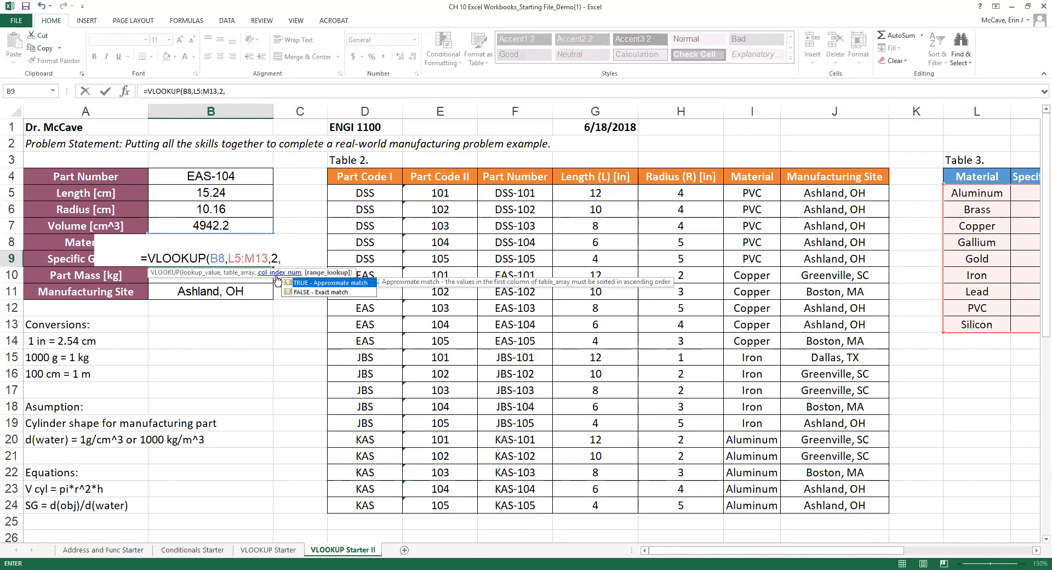
{"action": "type", "text": "FALSE)"}
{"action": "key", "text": "Return"}
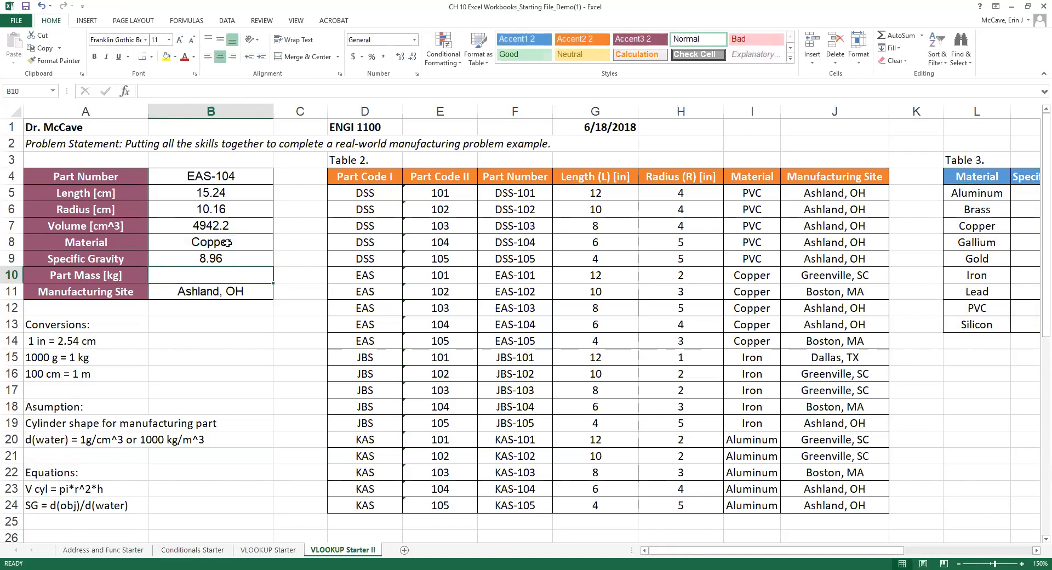
{"action": "left_click", "coordinate": [227, 172]}
{"action": "left_click", "coordinate": [278, 179]}
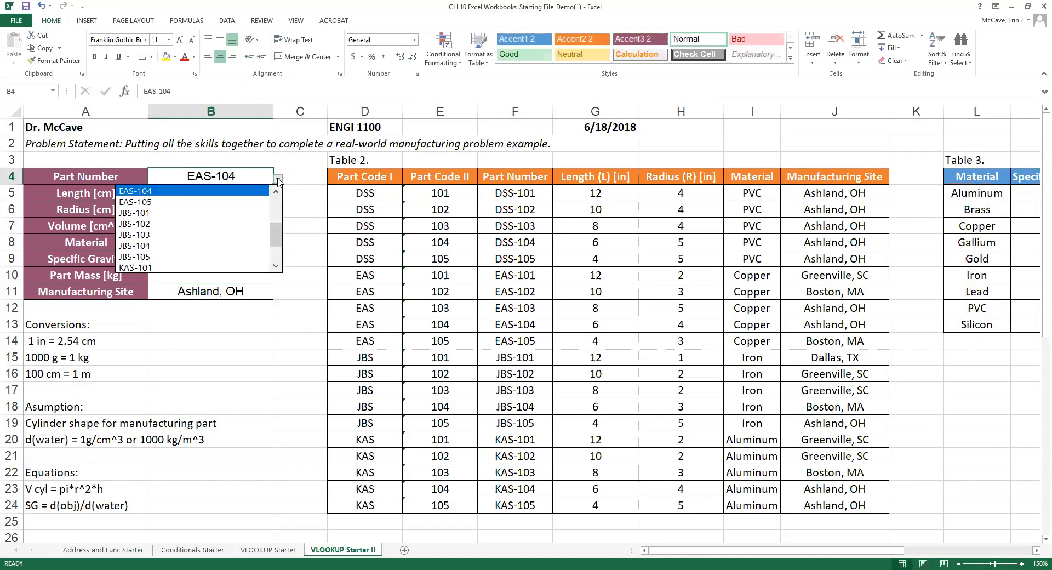
{"action": "left_click", "coordinate": [219, 215]}
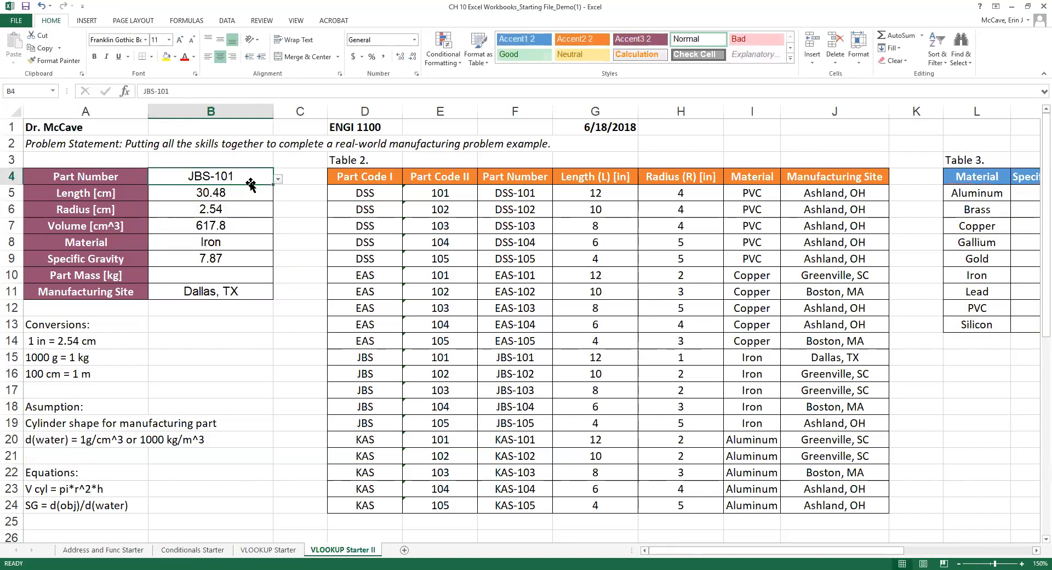
{"action": "left_click", "coordinate": [279, 178]}
{"action": "left_click", "coordinate": [190, 216]}
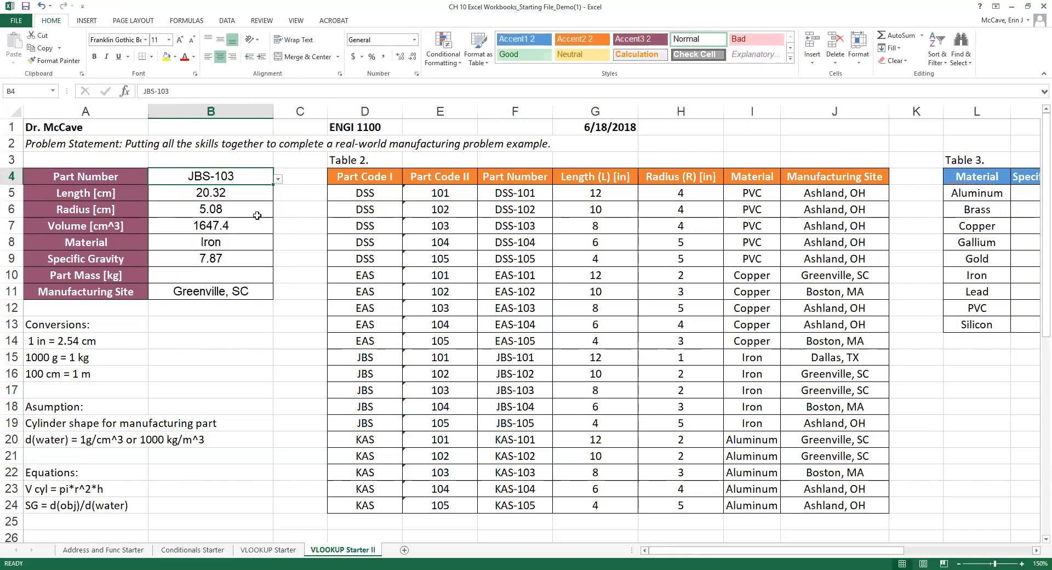
{"action": "left_click", "coordinate": [278, 178]}
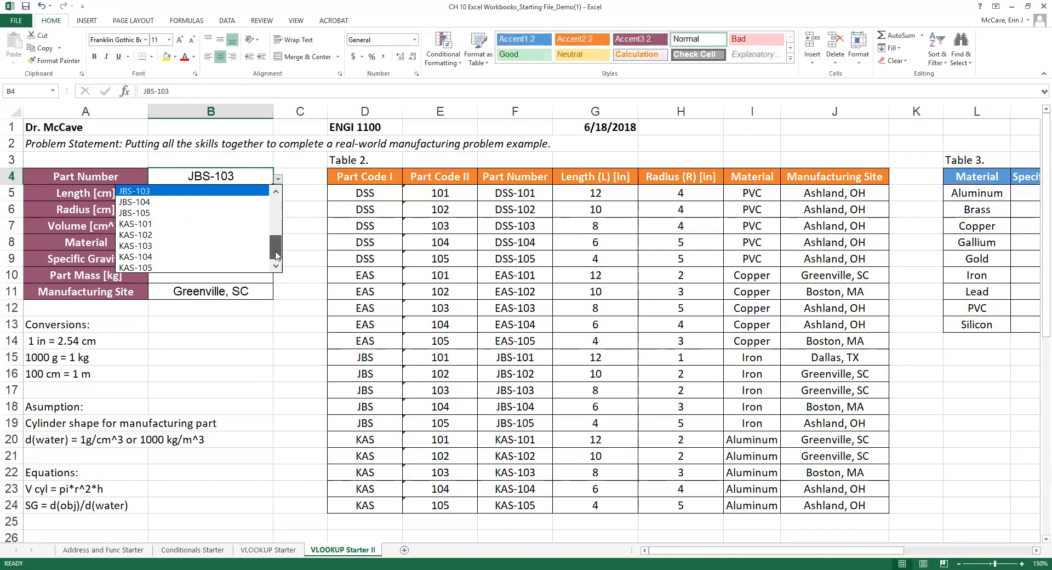
{"action": "scroll", "coordinate": [281, 229], "scroll_direction": "up", "scroll_amount": 3}
{"action": "left_click", "coordinate": [154, 247]}
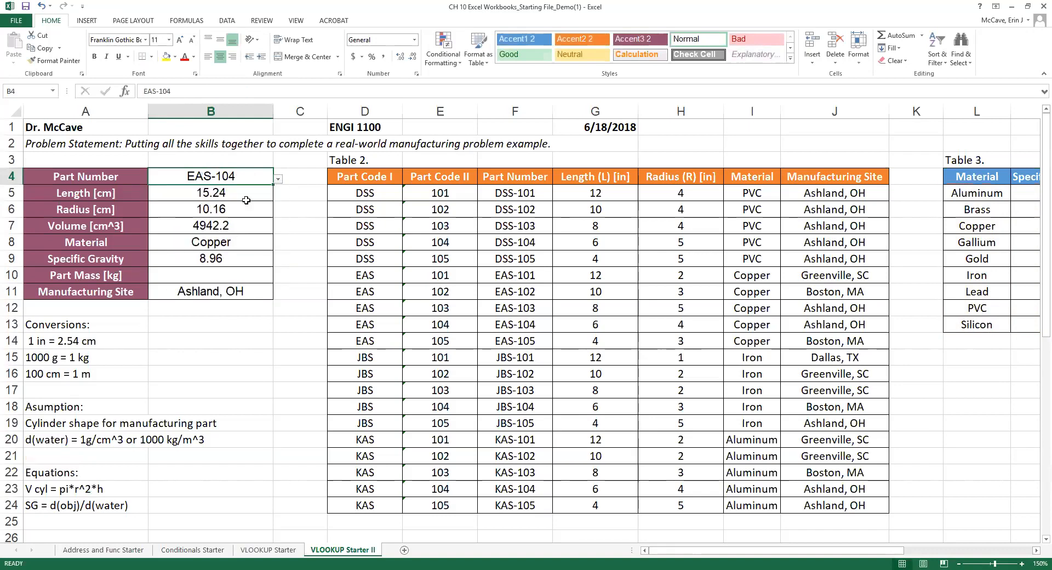
{"action": "left_click", "coordinate": [215, 276]}
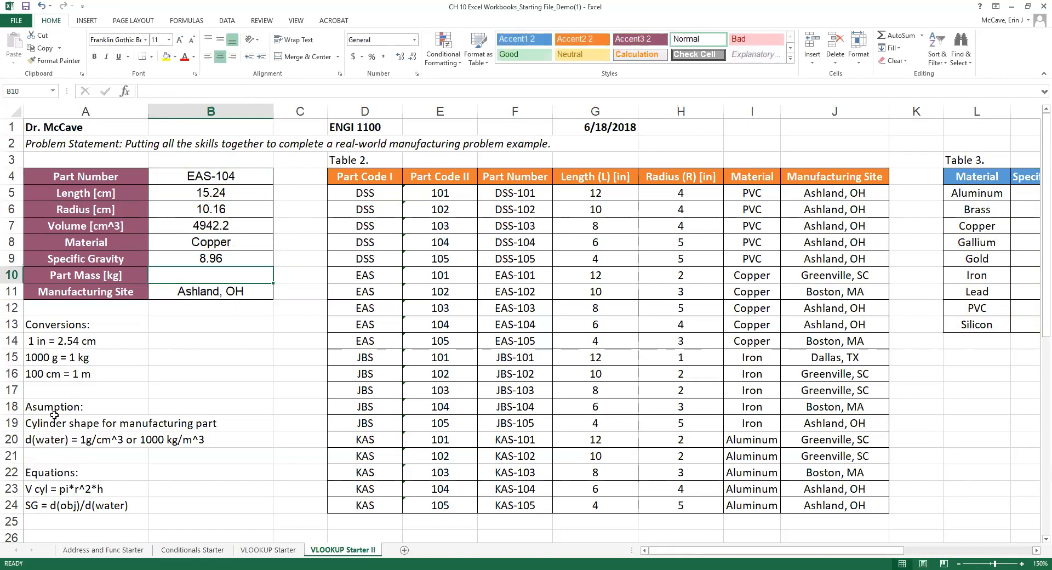
Add the note 'd(obj) = mass/volume' below the equations.
{"action": "left_click", "coordinate": [62, 517]}
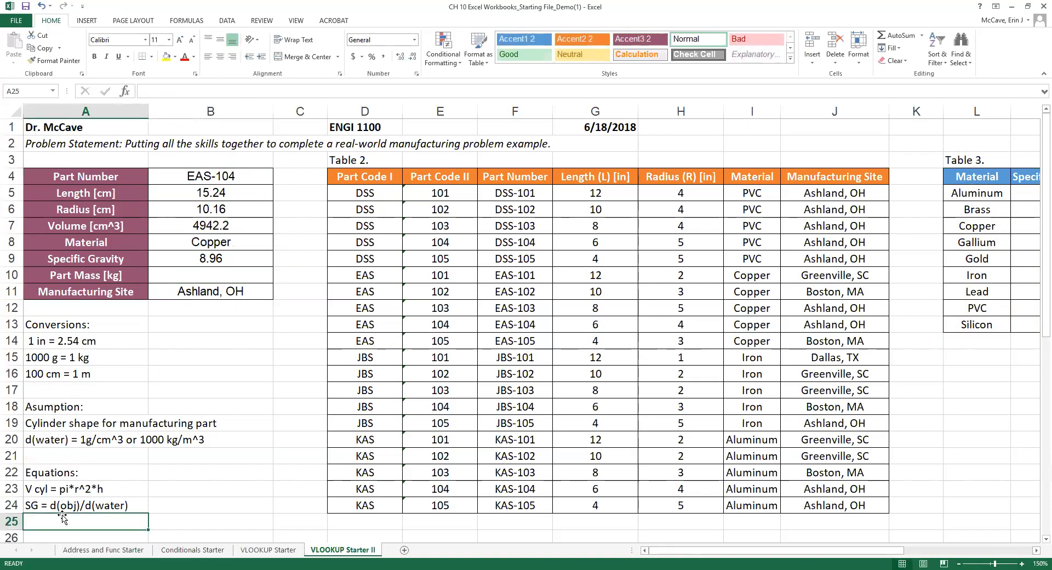
{"action": "type", "text": "d(obj) = mass/c"}
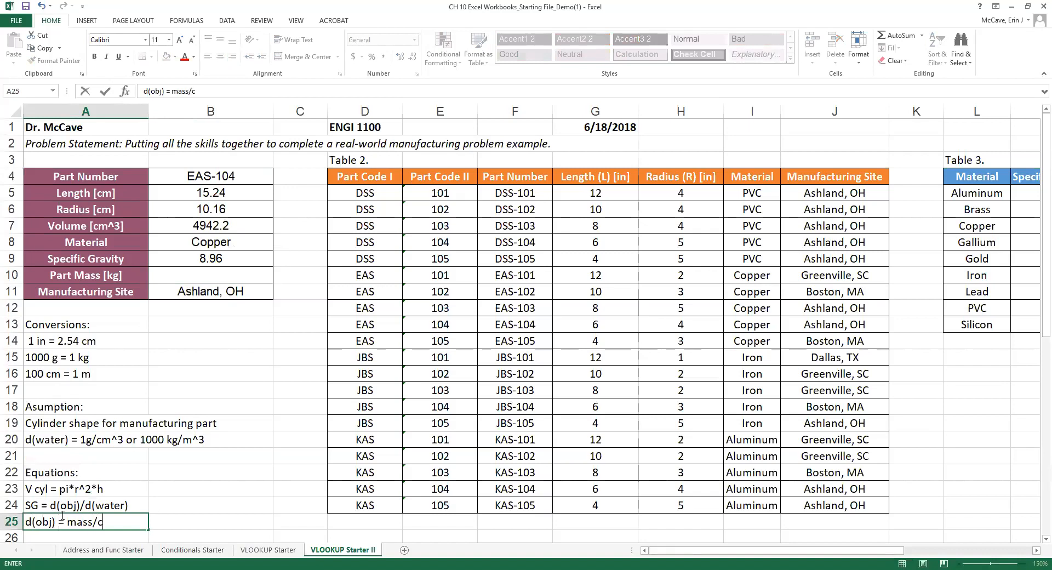
{"action": "key", "text": "BackSpace"}
{"action": "type", "text": "volume"}
Start the Part Mass formula in B10 as =(B9*1)*.
{"action": "left_click", "coordinate": [218, 272]}
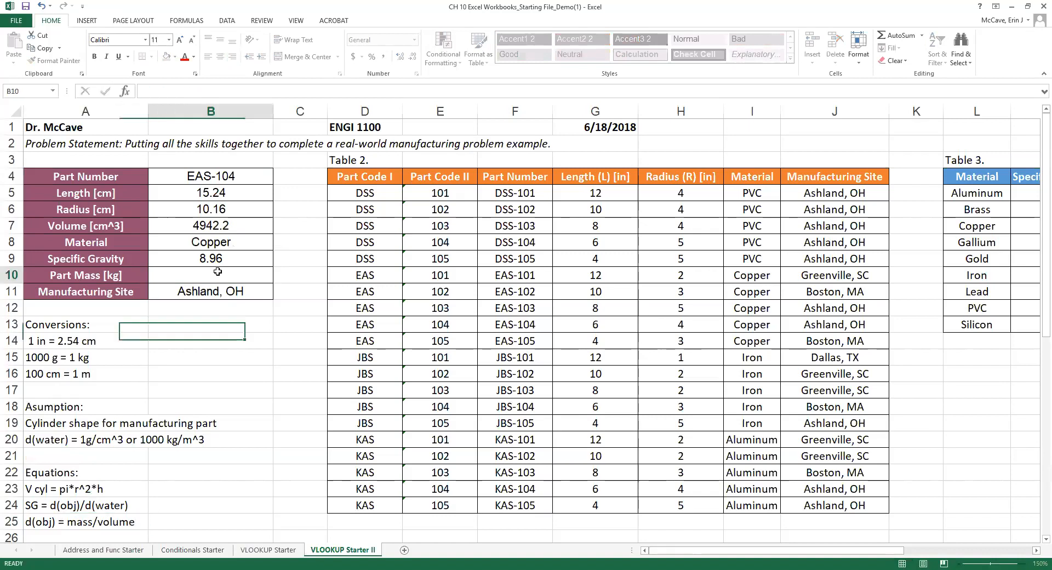
{"action": "double_click", "coordinate": [222, 278]}
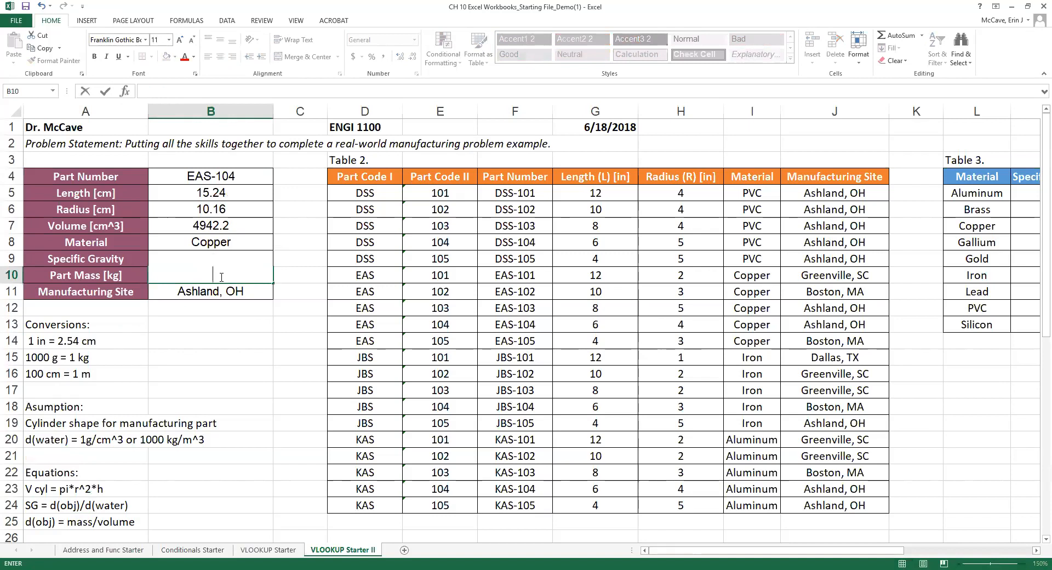
{"action": "type", "text": "="}
{"action": "type", "text": "9*1"}
{"action": "left_click", "coordinate": [206, 275]}
{"action": "type", "text": "(B9*1)*"}
Complete the Part Mass formula by multiplying by the volume in B7.
{"action": "left_click", "coordinate": [221, 225]}
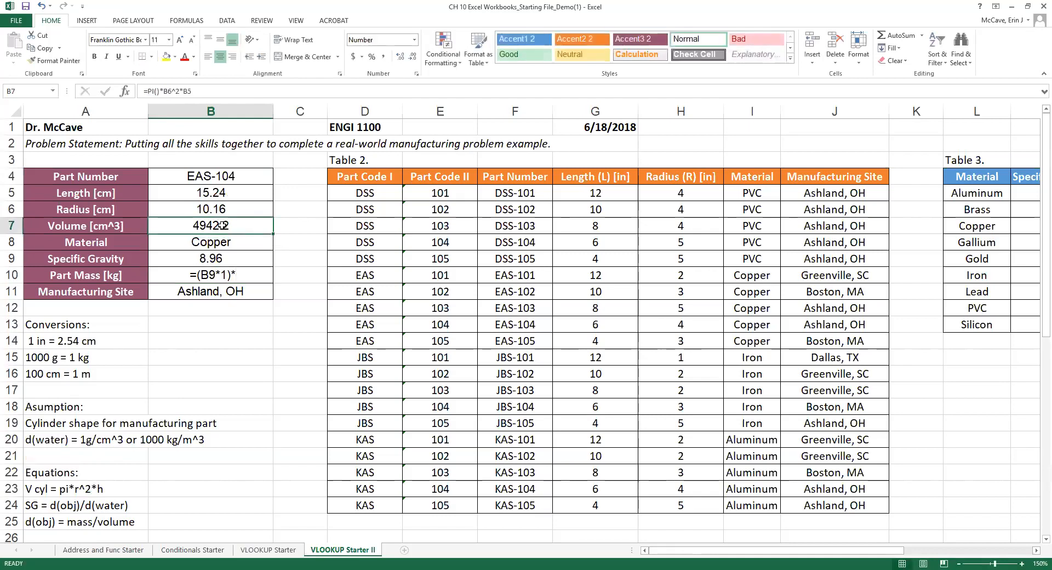
{"action": "left_click", "coordinate": [240, 279]}
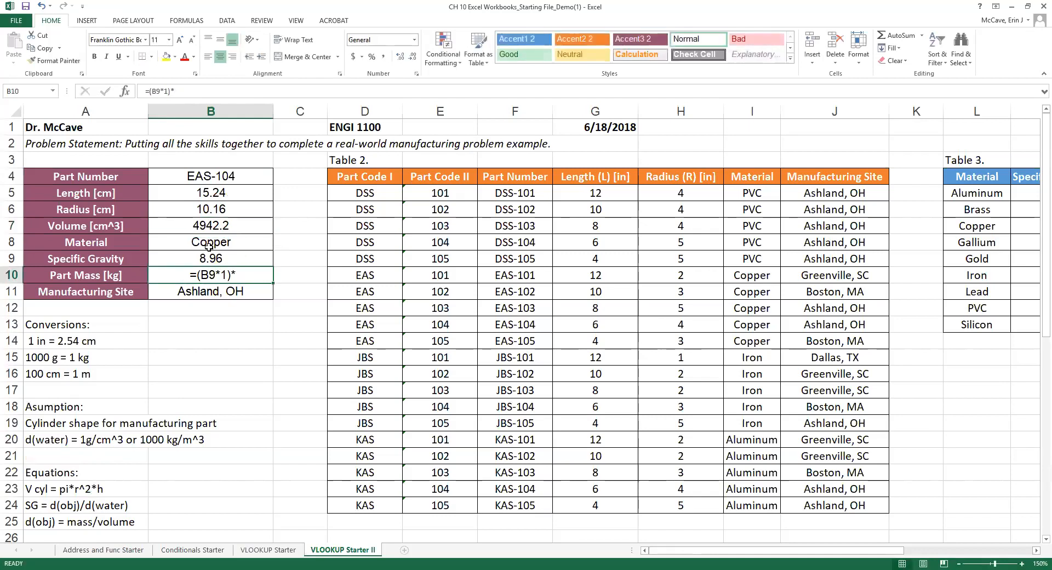
{"action": "left_click", "coordinate": [180, 87]}
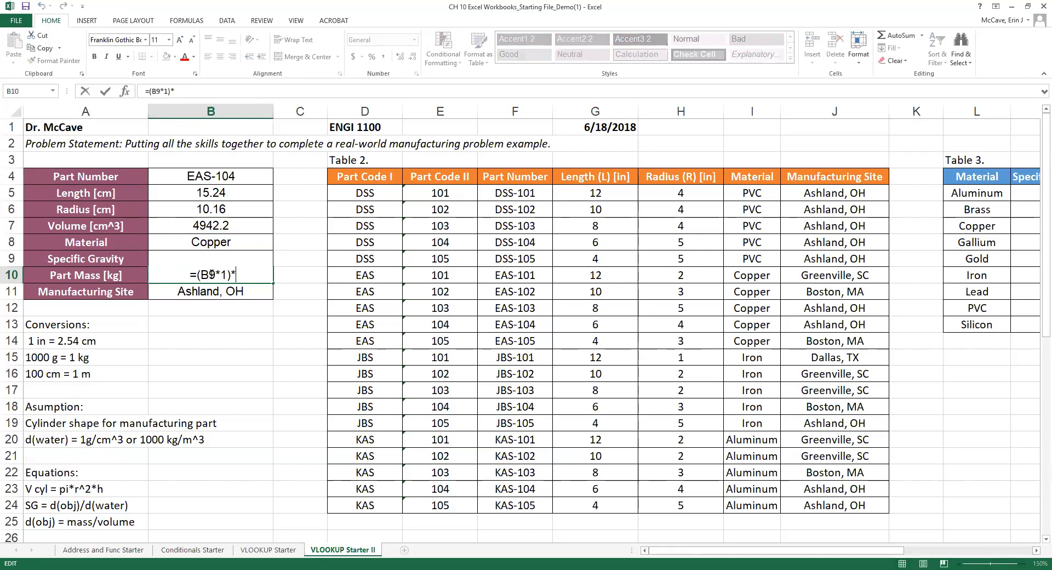
{"action": "left_click", "coordinate": [227, 226]}
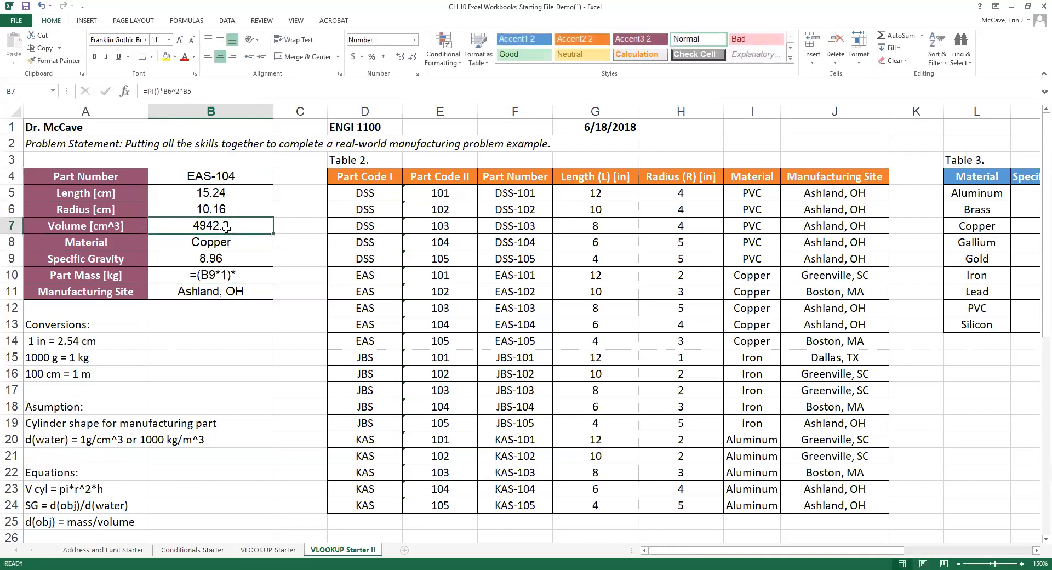
{"action": "double_click", "coordinate": [202, 278]}
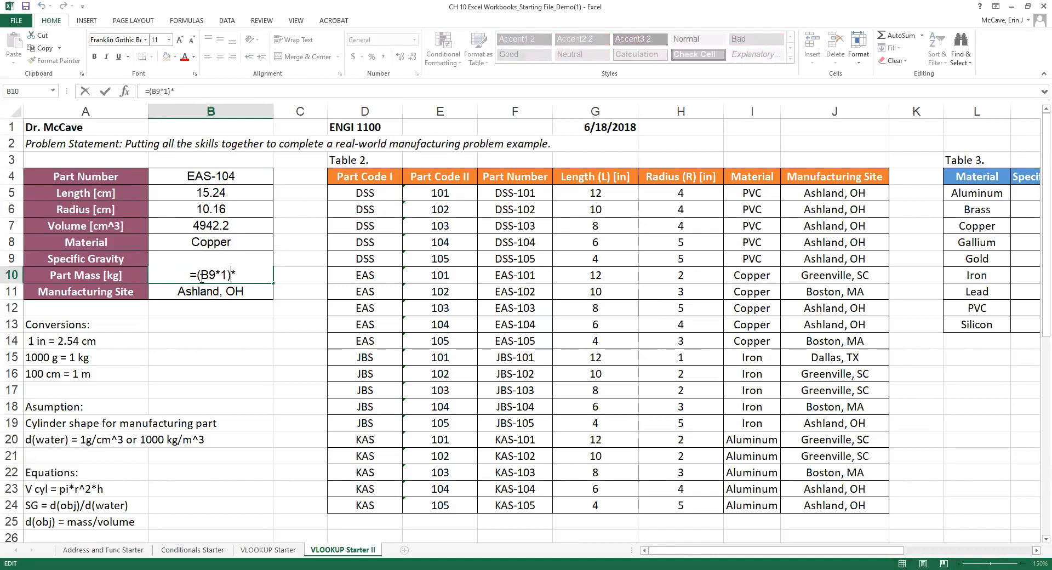
{"action": "left_click", "coordinate": [185, 276]}
{"action": "left_click", "coordinate": [258, 276]}
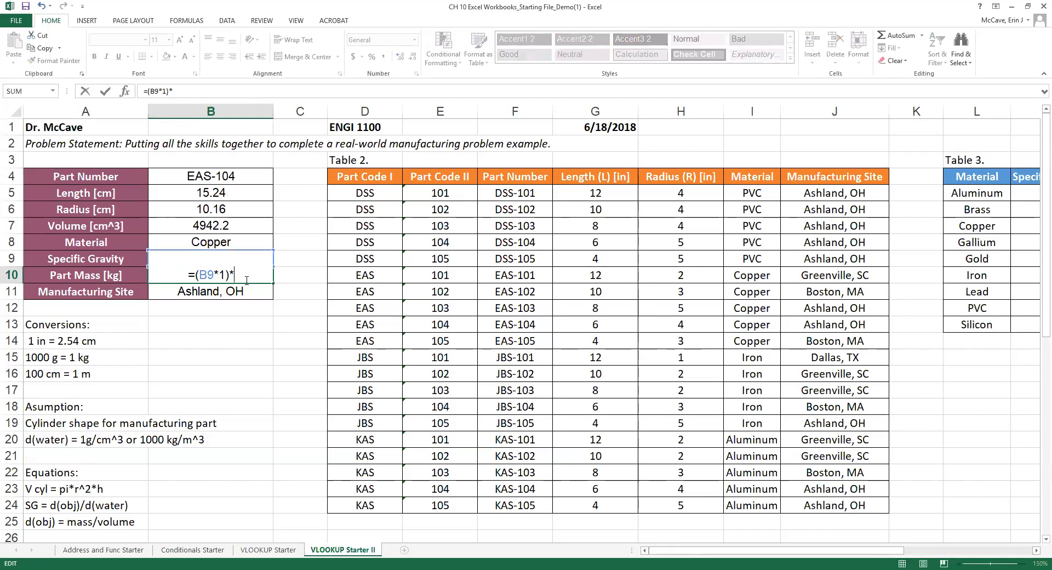
{"action": "left_click", "coordinate": [211, 224]}
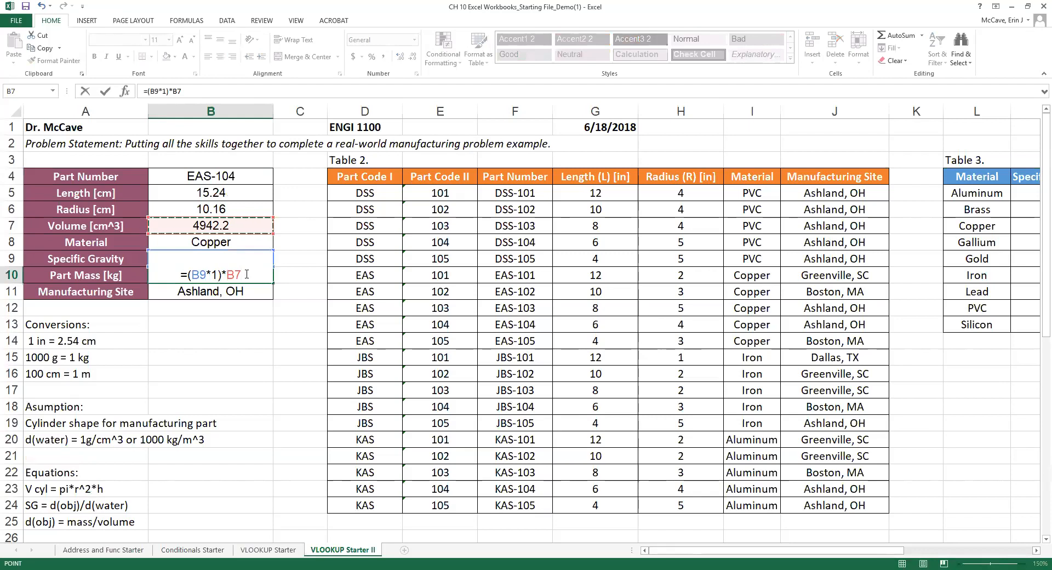
Rewrite the Part Mass formula in B10 as =((B9*1)*B7)/1000.
{"action": "type", "text": ")"}
{"action": "left_click", "coordinate": [189, 274]}
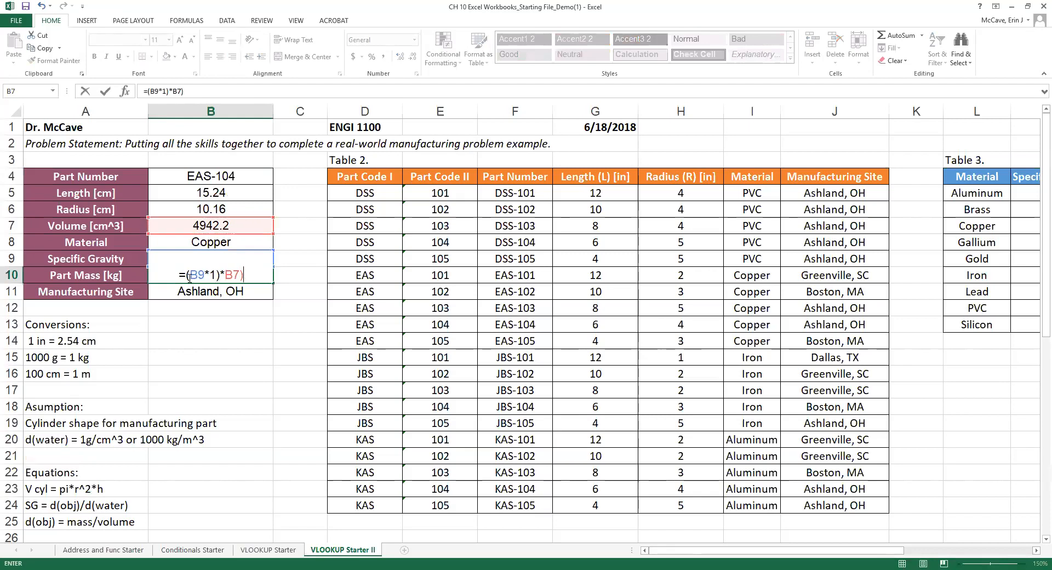
{"action": "type", "text": "("}
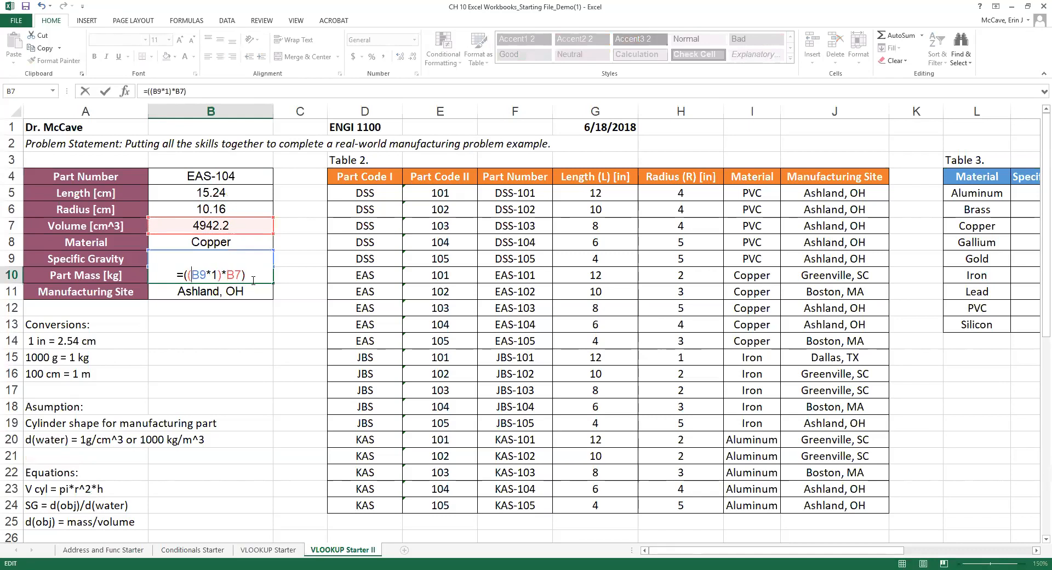
{"action": "key", "text": "Return"}
{"action": "left_click", "coordinate": [241, 274]}
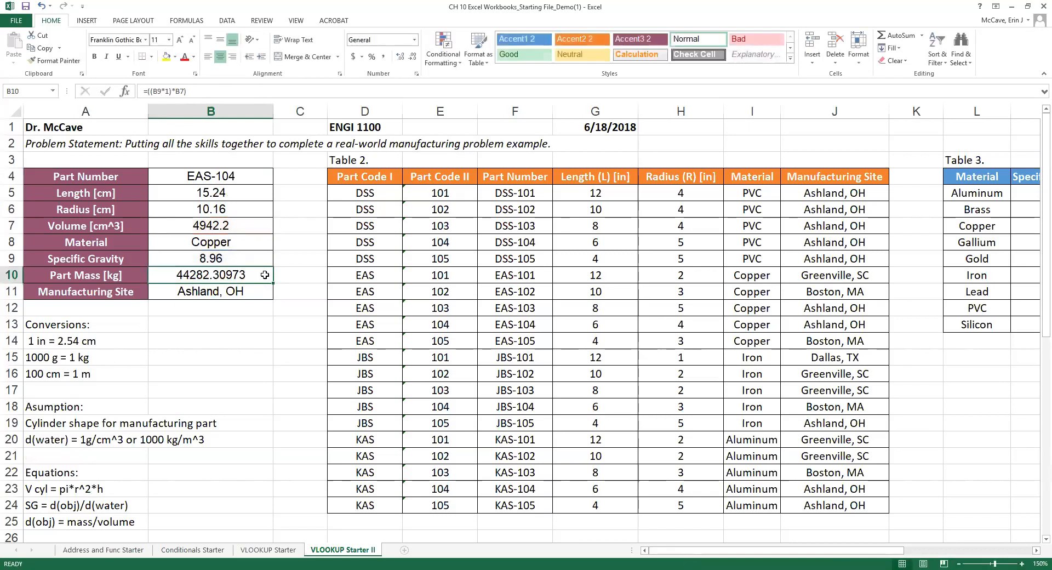
{"action": "left_click", "coordinate": [195, 92]}
{"action": "type", "text": "/1000"}
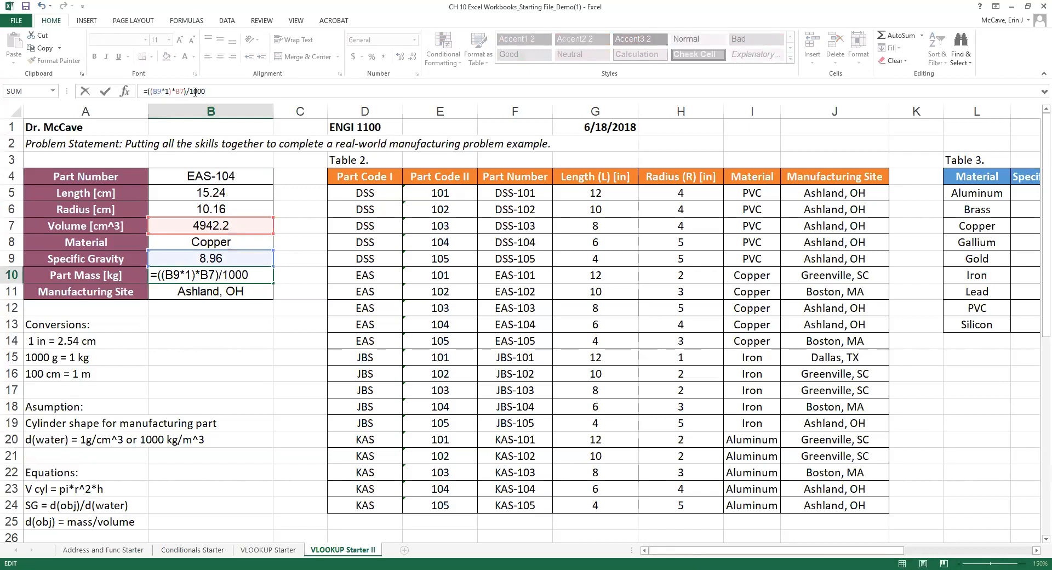
{"action": "key", "text": "Return"}
Show Part Mass with two decimal places so it reads 44.28 kg.
{"action": "left_click", "coordinate": [211, 274]}
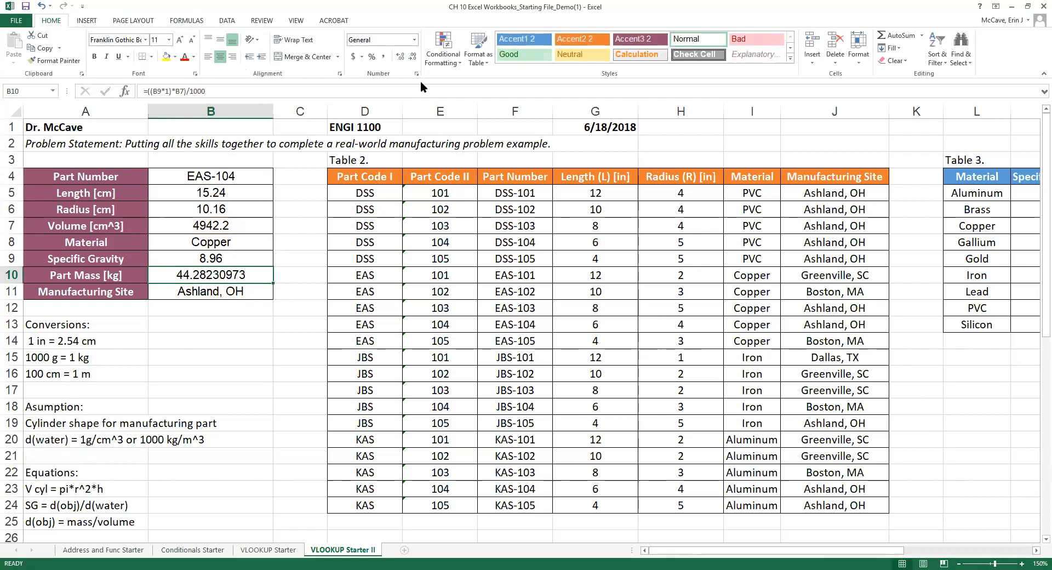
{"action": "left_click", "coordinate": [412, 57]}
{"action": "left_click", "coordinate": [412, 57]}
{"action": "left_click", "coordinate": [412, 57]}
{"action": "left_click", "coordinate": [412, 57]}
{"action": "left_click", "coordinate": [412, 57]}
{"action": "left_click", "coordinate": [412, 57]}
{"action": "left_click", "coordinate": [412, 57]}
{"action": "left_click", "coordinate": [401, 57]}
{"action": "left_click", "coordinate": [217, 342]}
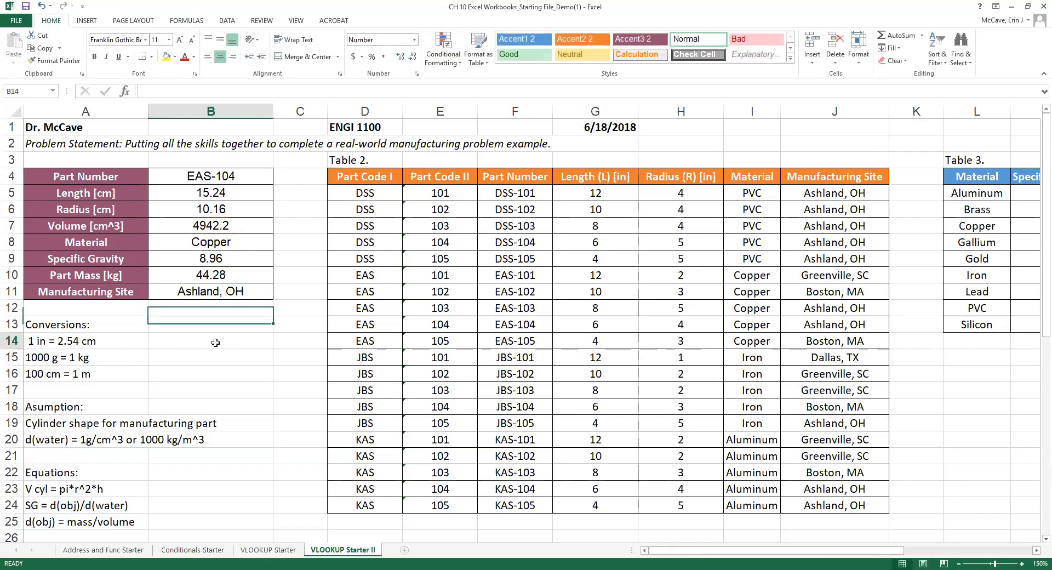
{"action": "left_click", "coordinate": [213, 277]}
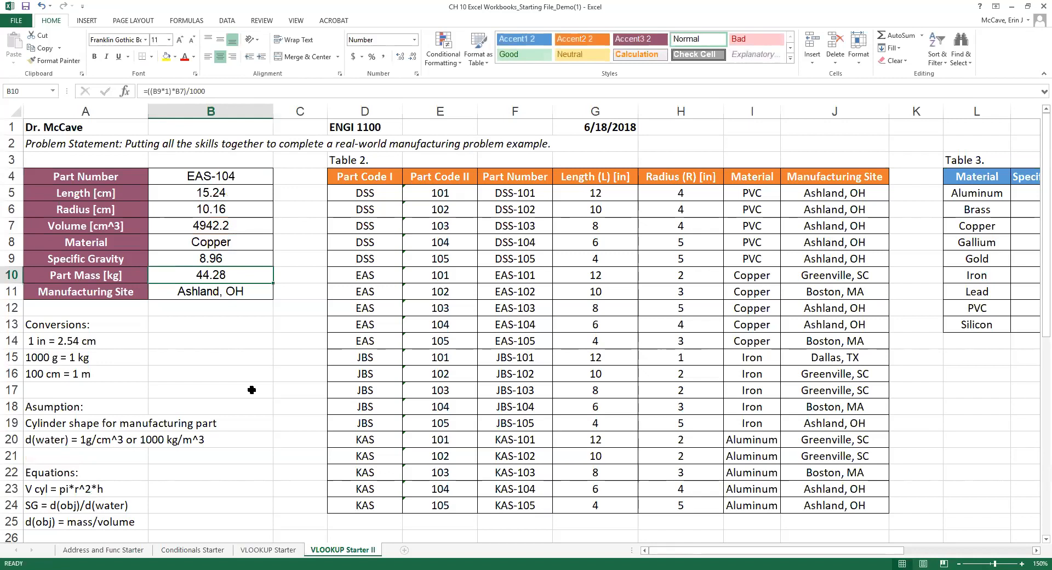
Choose part number DSS-101 from the B4 dropdown list.
{"action": "left_click", "coordinate": [242, 173]}
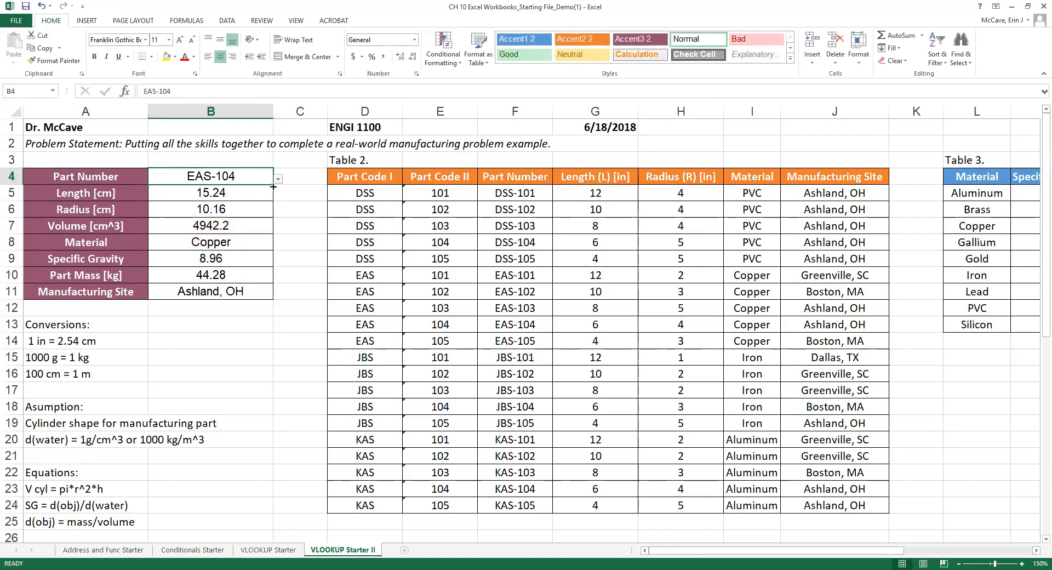
{"action": "left_click", "coordinate": [278, 179]}
{"action": "scroll", "coordinate": [222, 213], "scroll_direction": "down", "scroll_amount": 3}
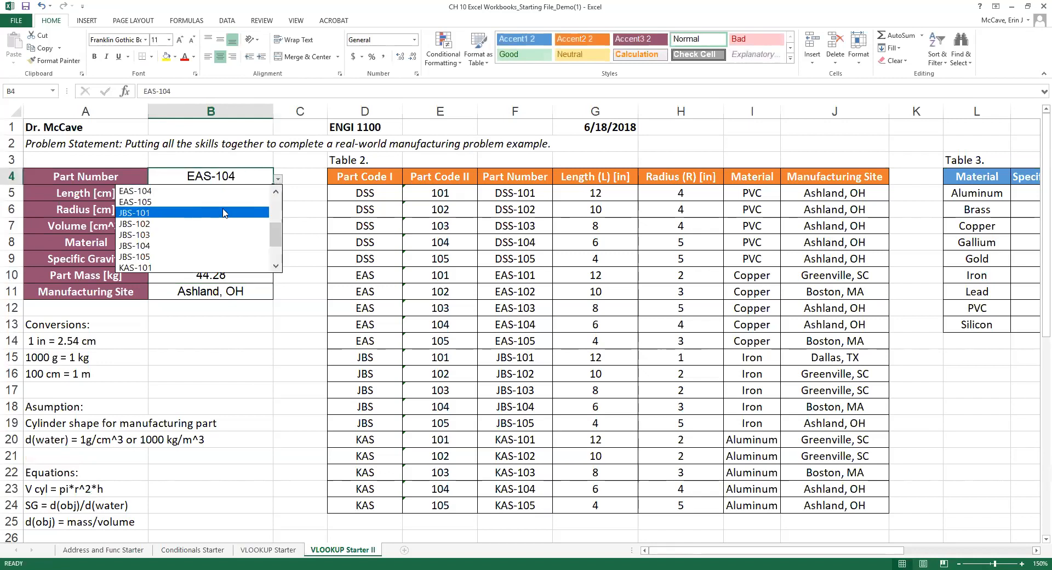
{"action": "scroll", "coordinate": [192, 230], "scroll_direction": "up", "scroll_amount": 3}
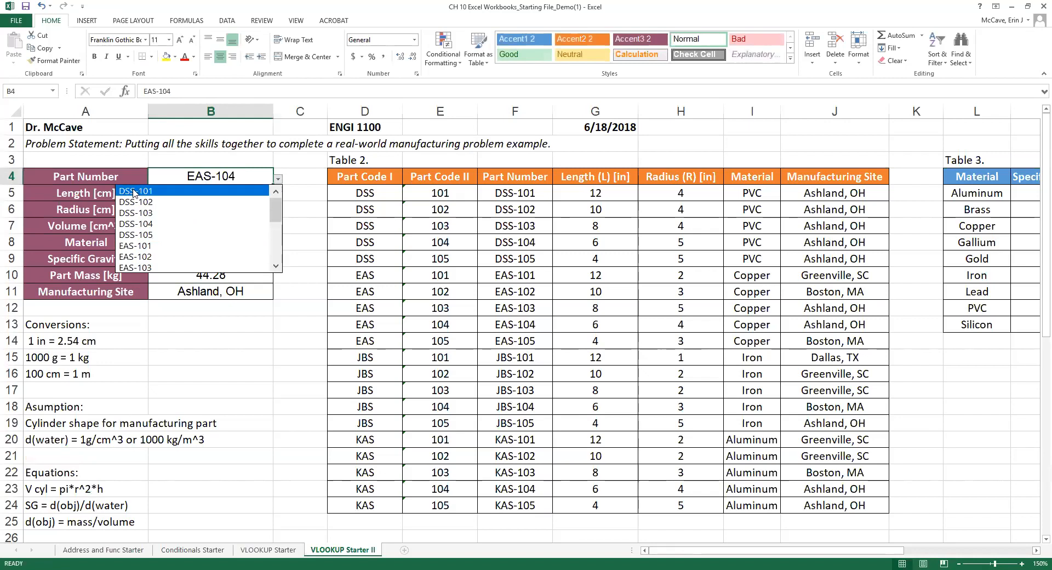
{"action": "left_click", "coordinate": [165, 203]}
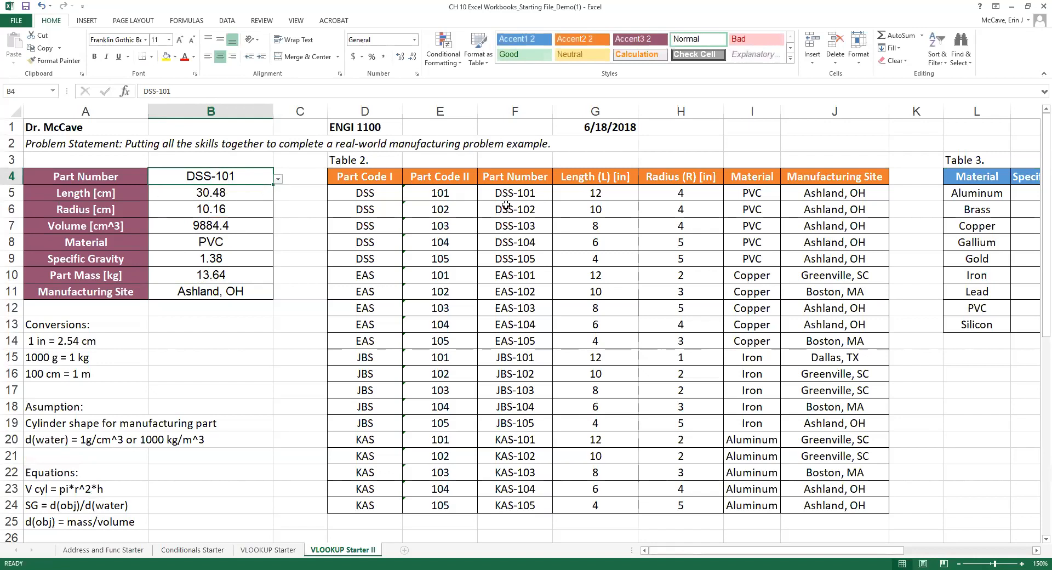
Check DSS-101's length and radius, and review the lookup formulas in B5 through B10.
{"action": "left_click", "coordinate": [603, 195]}
{"action": "left_click", "coordinate": [683, 192]}
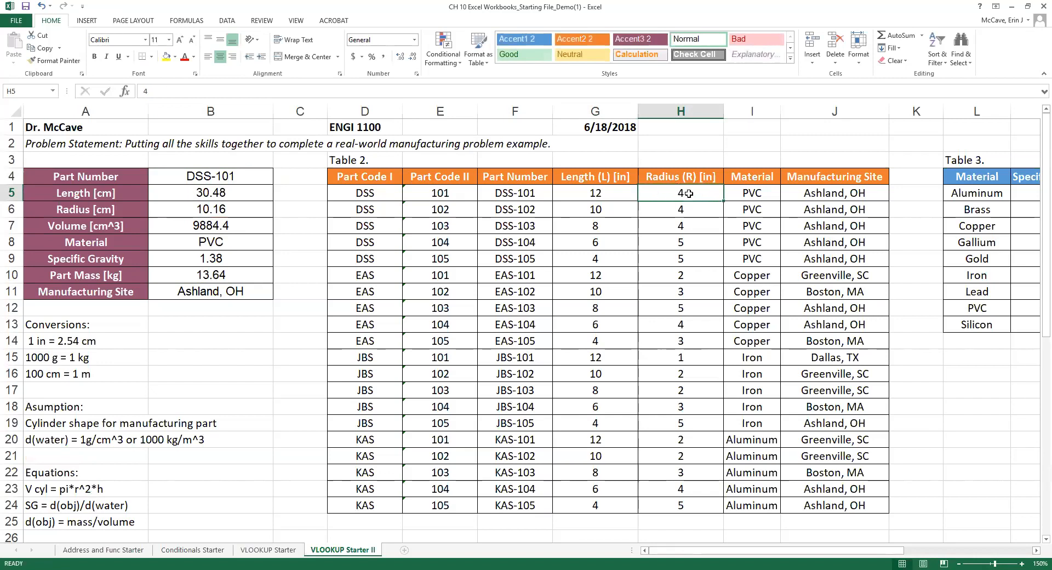
{"action": "left_click", "coordinate": [214, 196]}
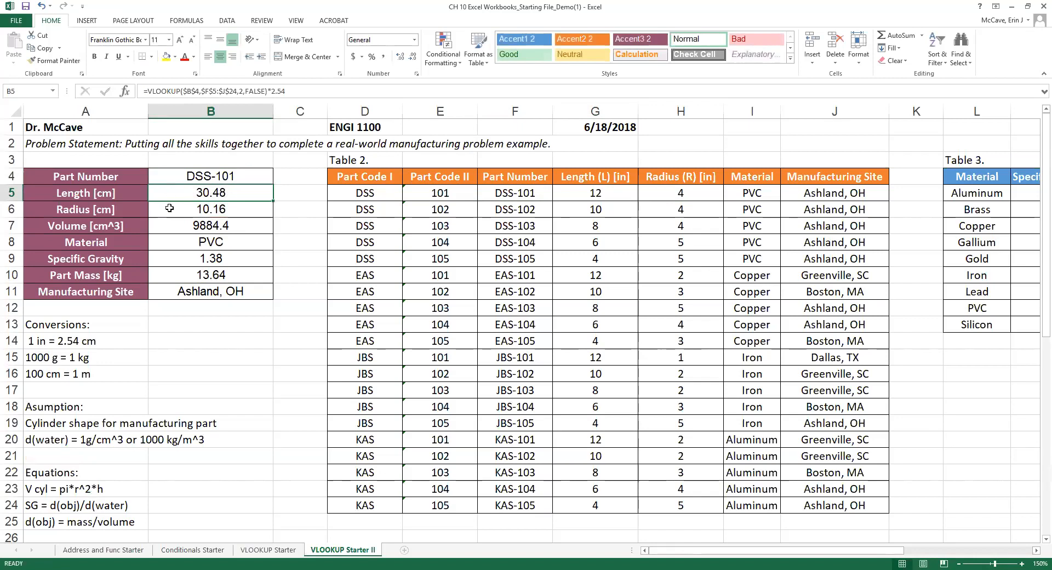
{"action": "left_click", "coordinate": [207, 212]}
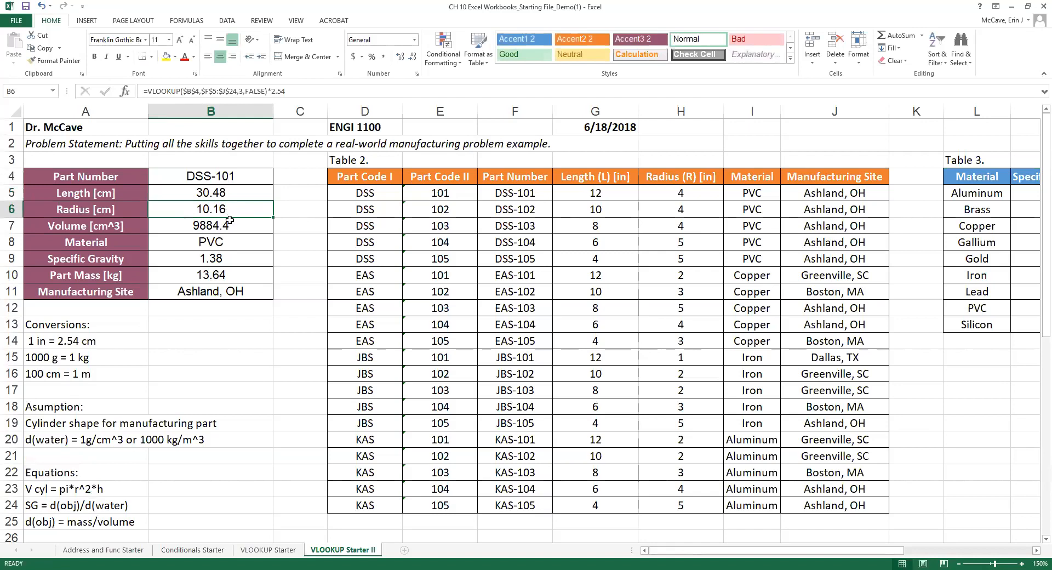
{"action": "left_click", "coordinate": [214, 226]}
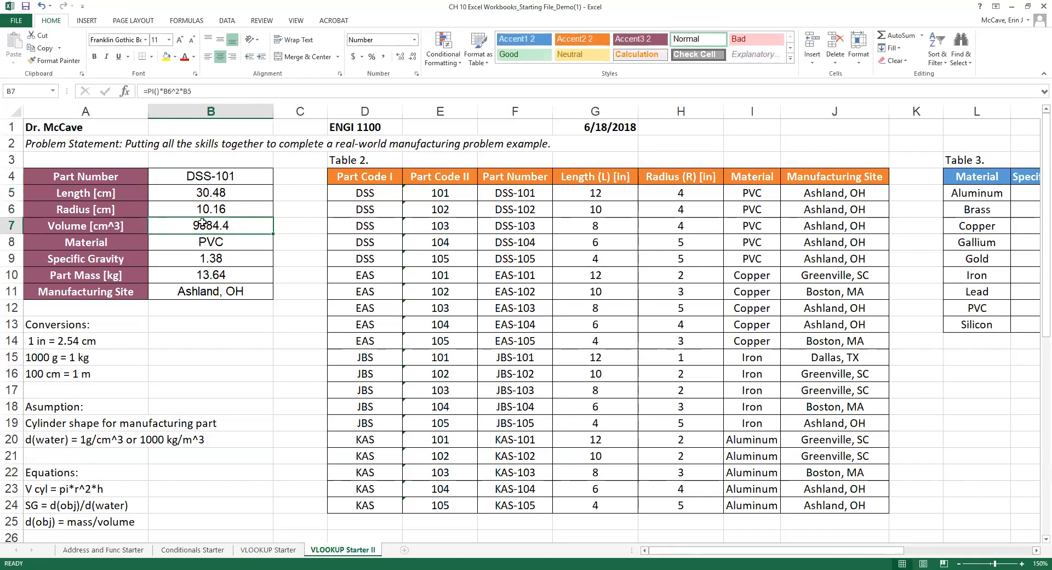
{"action": "left_click", "coordinate": [212, 277]}
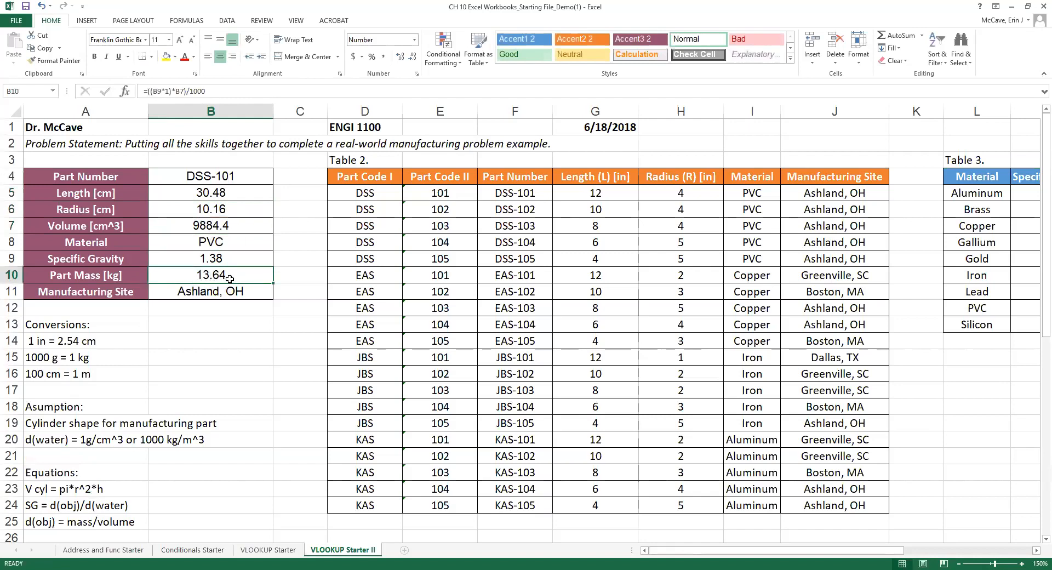
{"action": "left_click", "coordinate": [225, 242]}
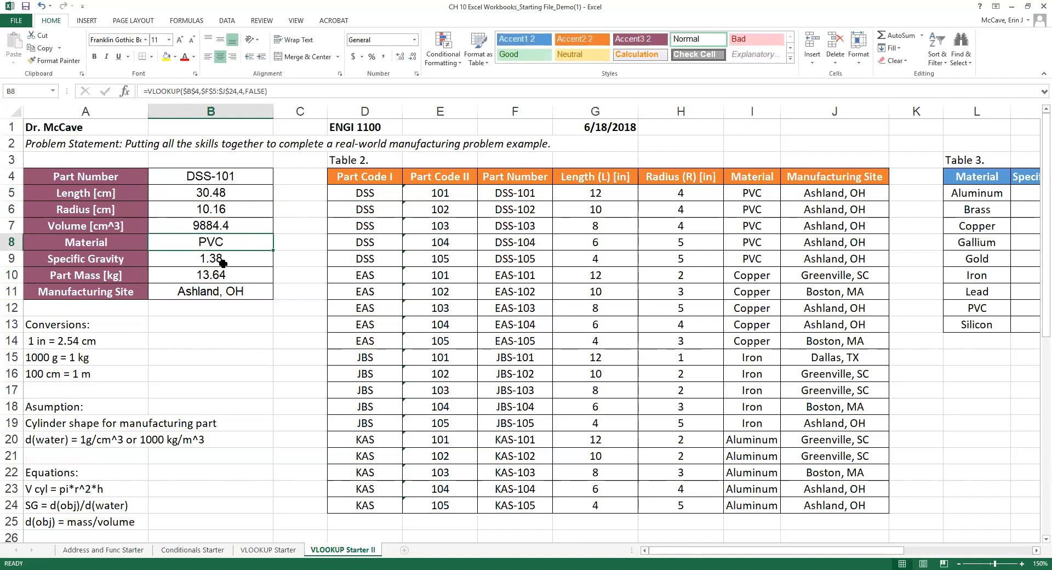
{"action": "left_click", "coordinate": [222, 262]}
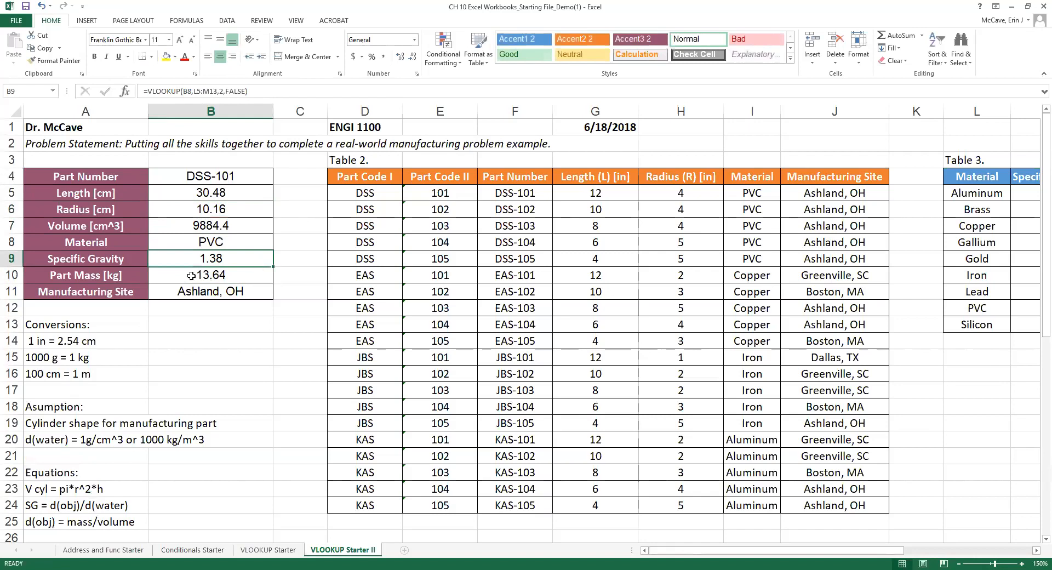
{"action": "double_click", "coordinate": [131, 260]}
Append [-] to the Specific Gravity label to mark it unitless.
{"action": "type", "text": "[-]"}
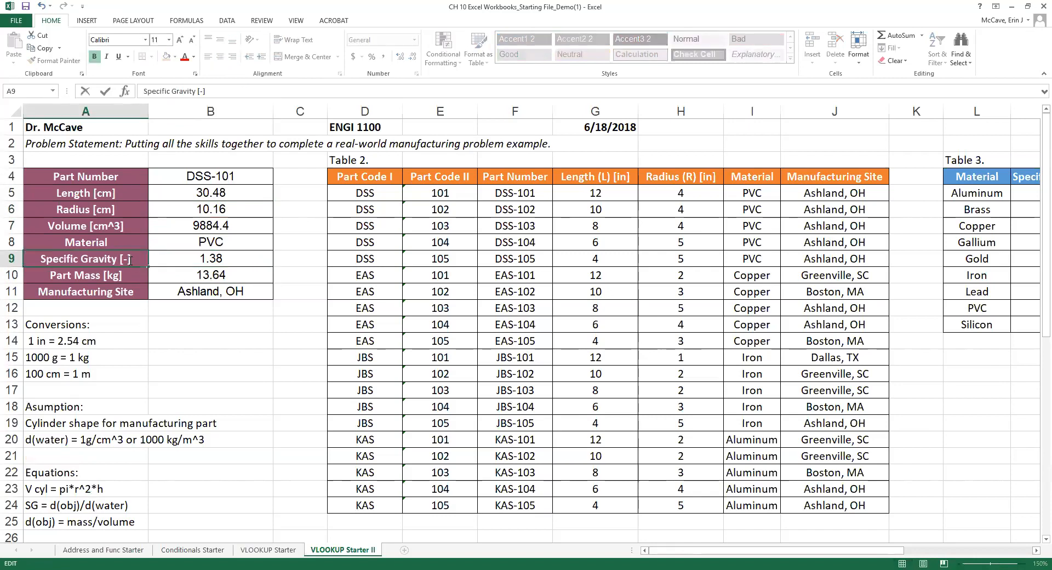
{"action": "left_click", "coordinate": [208, 356]}
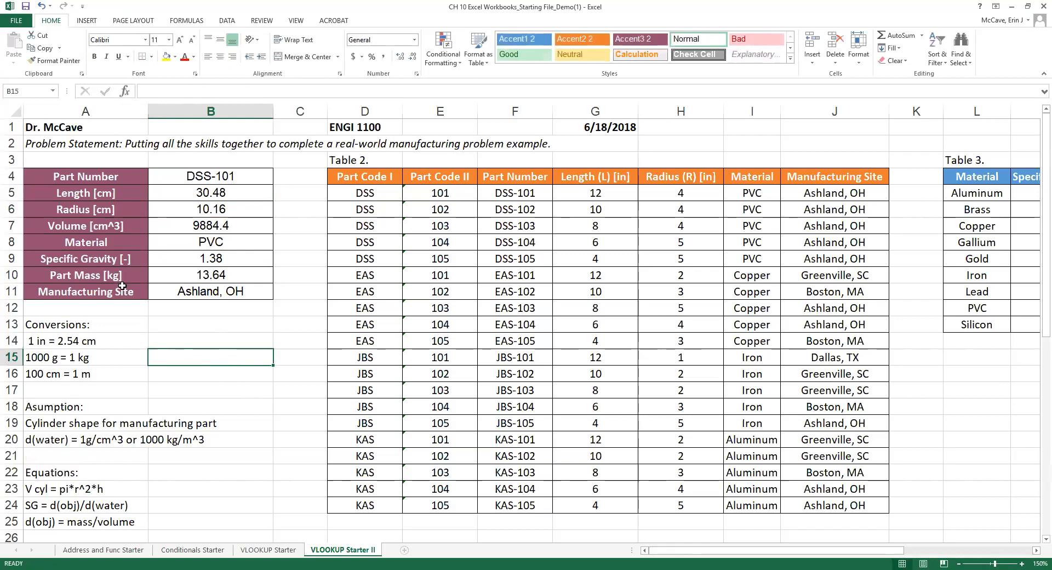
{"action": "left_click", "coordinate": [224, 327]}
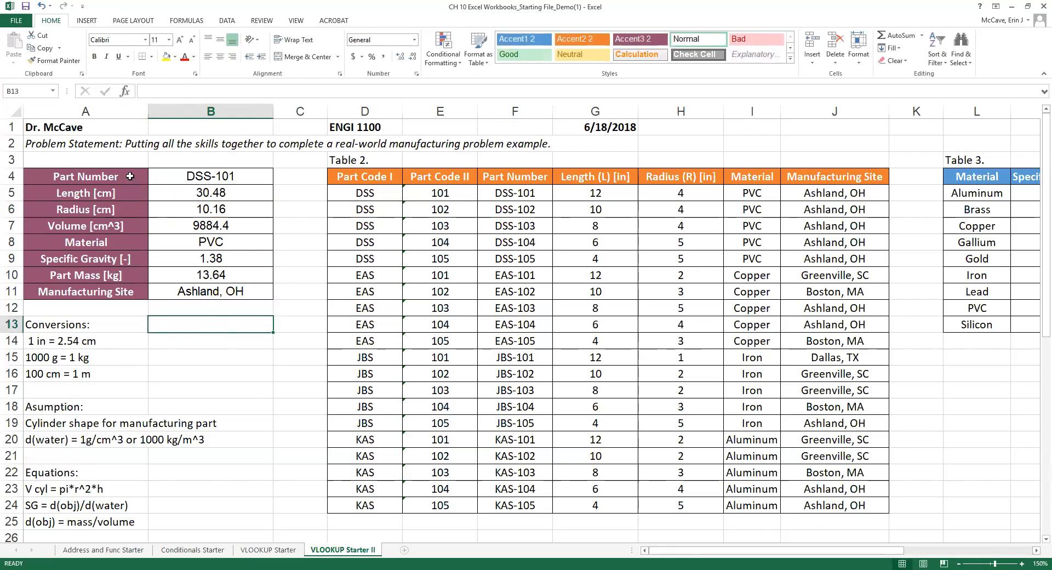
Add the caption 'Table 1.' in A3 above the part table.
{"action": "left_click", "coordinate": [115, 165]}
{"action": "type", "text": "Table 1."}
{"action": "left_click", "coordinate": [249, 369]}
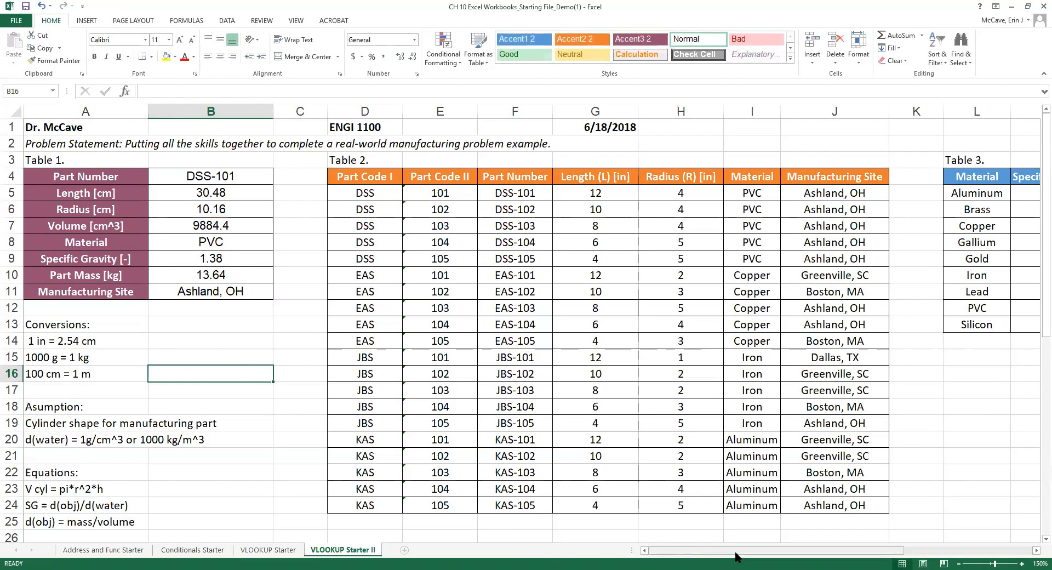
Start a =COUNTIF( formula in K27 beside Ashland, OH.
{"action": "scroll", "coordinate": [736, 553], "scroll_direction": "right", "scroll_amount": 3}
{"action": "scroll", "coordinate": [535, 247], "scroll_direction": "down", "scroll_amount": 3}
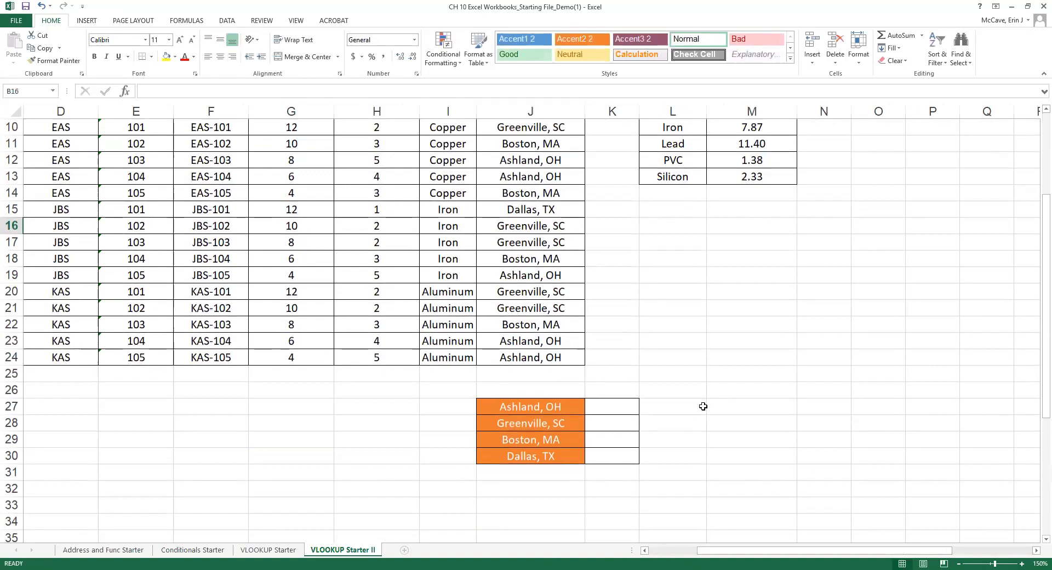
{"action": "scroll", "coordinate": [703, 406], "scroll_direction": "up", "scroll_amount": 2}
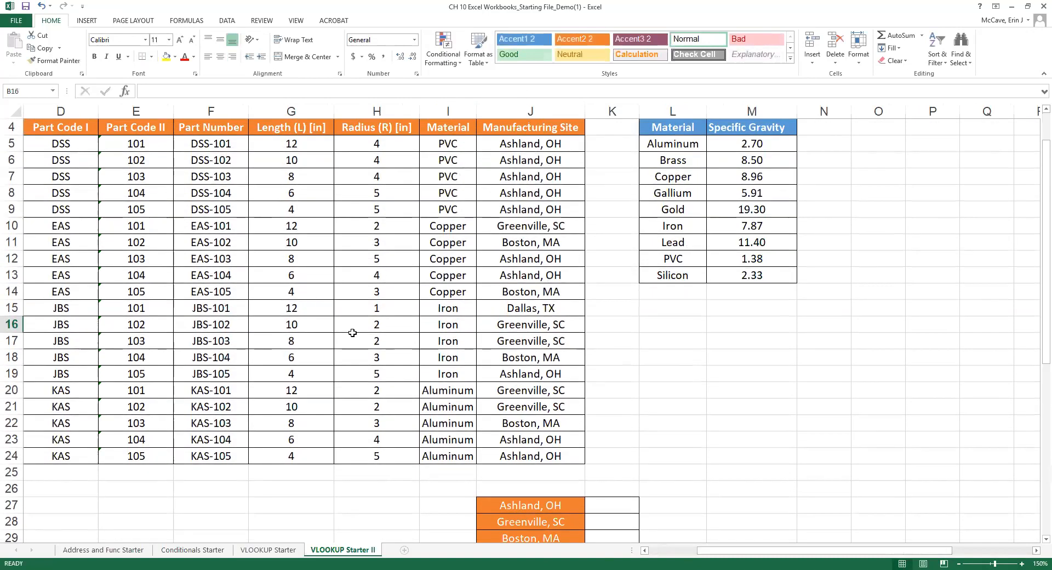
{"action": "scroll", "coordinate": [534, 470], "scroll_direction": "down", "scroll_amount": 1}
{"action": "left_click_drag", "start_coordinate": [534, 472], "coordinate": [536, 510]}
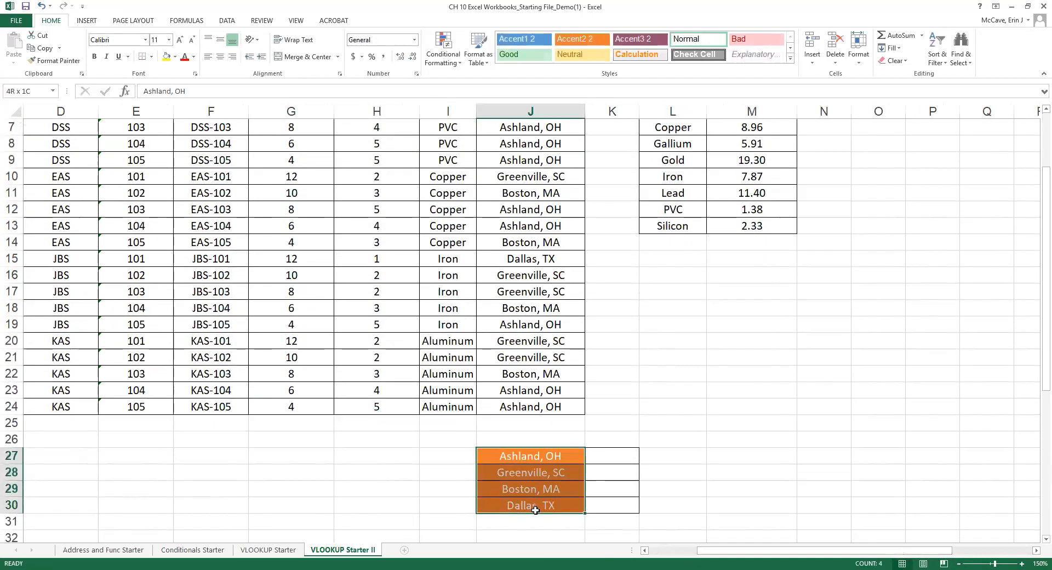
{"action": "left_click", "coordinate": [624, 458]}
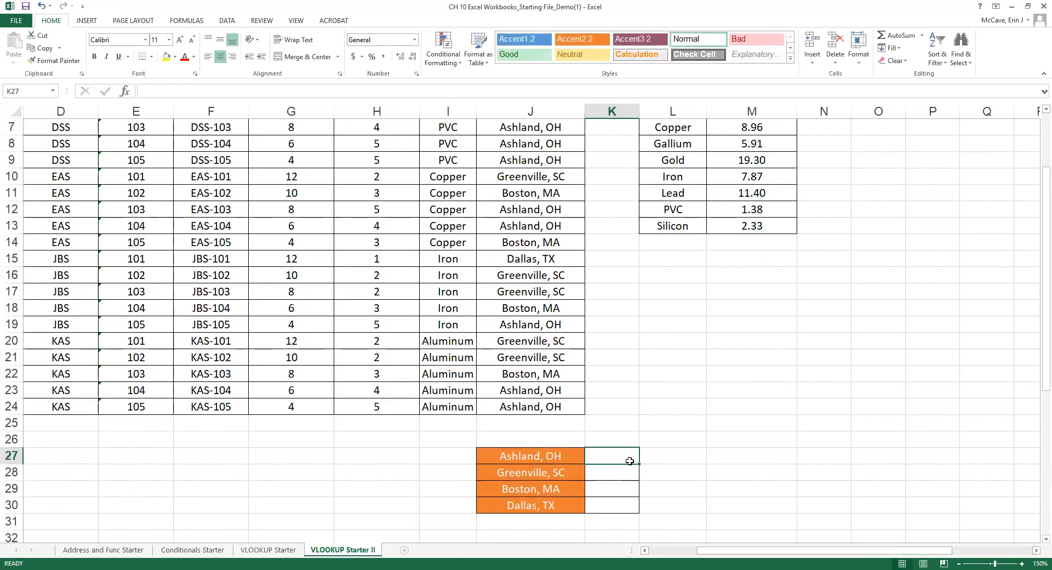
{"action": "type", "text": "="}
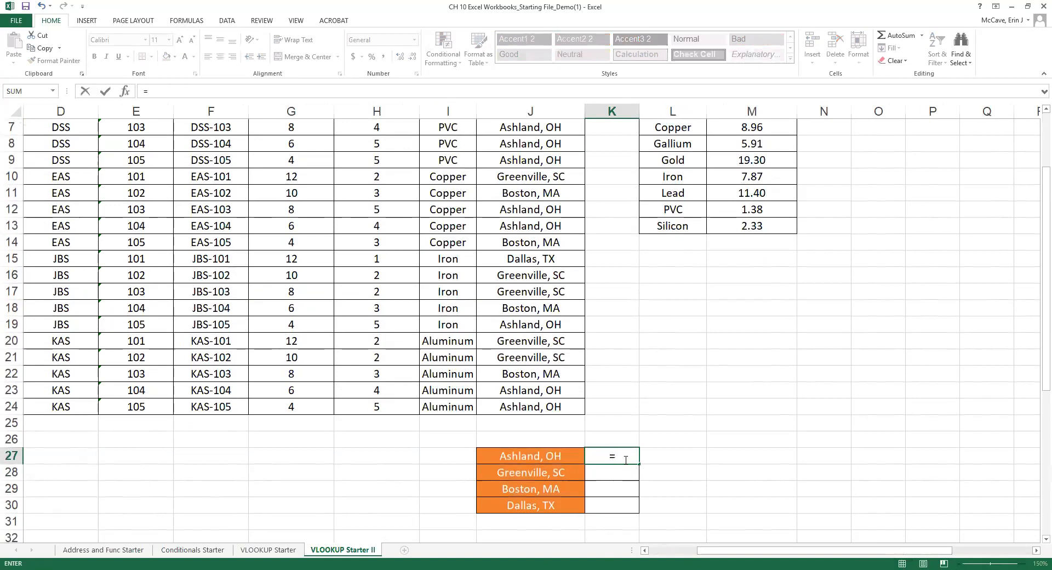
{"action": "type", "text": "COUNT("}
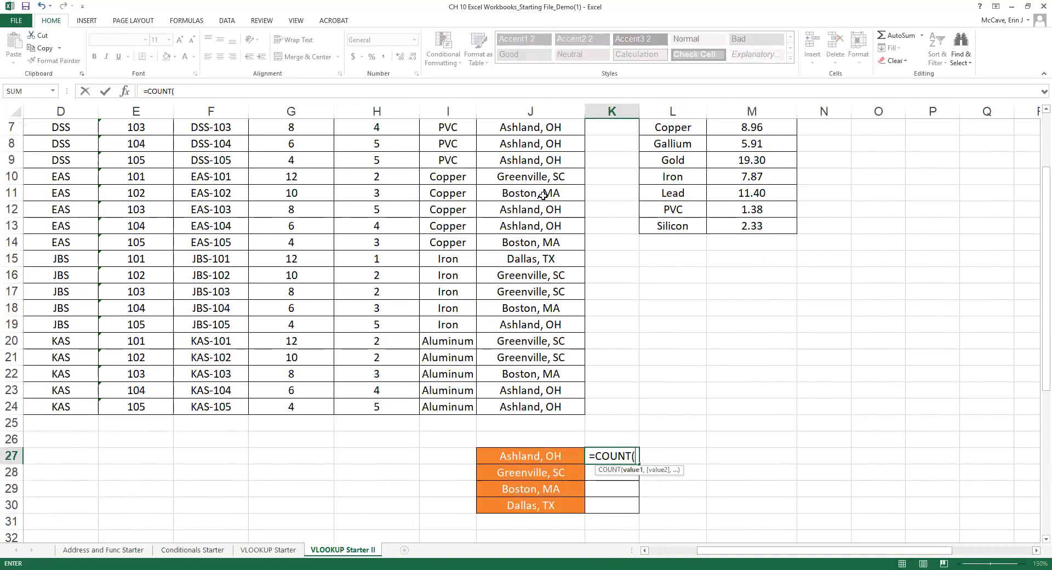
{"action": "left_click", "coordinate": [637, 458]}
{"action": "type", "text": "IF"}
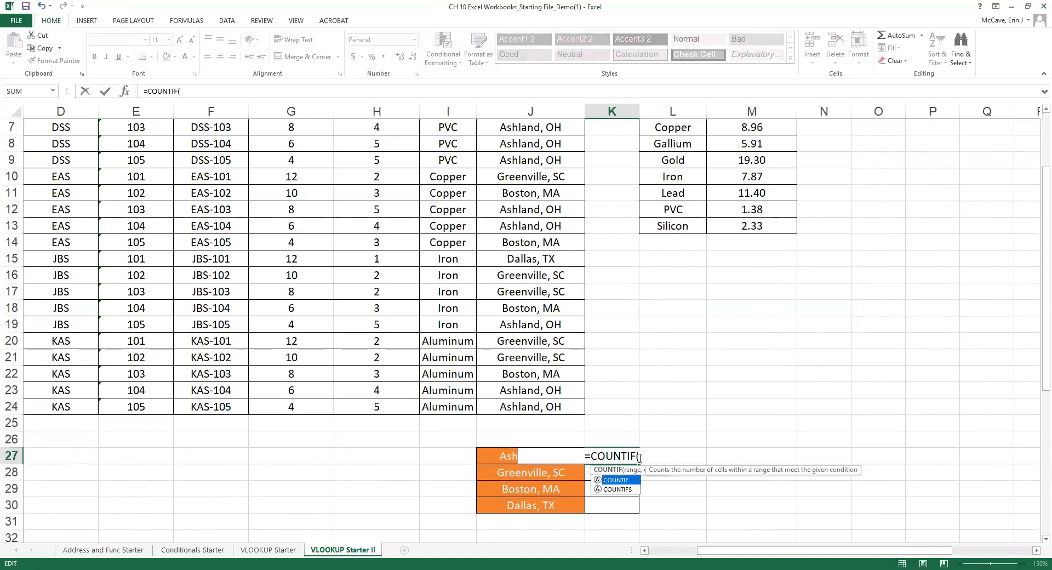
{"action": "type", "text": "("}
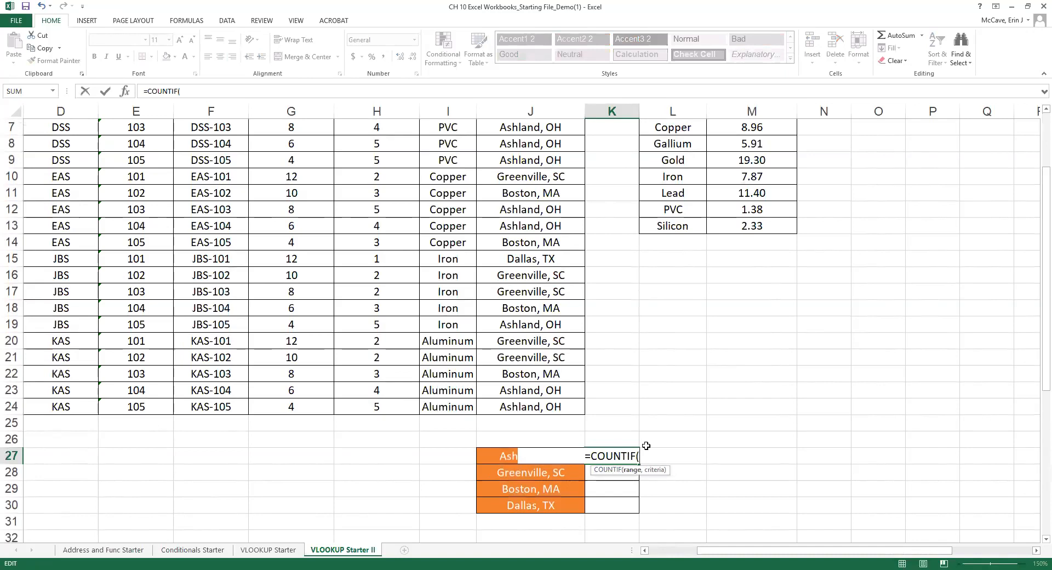
Complete K27 as =COUNTIF(J5:J24,J27), giving 10 parts for Ashland, OH.
{"action": "scroll", "coordinate": [536, 320], "scroll_direction": "down", "scroll_amount": 13}
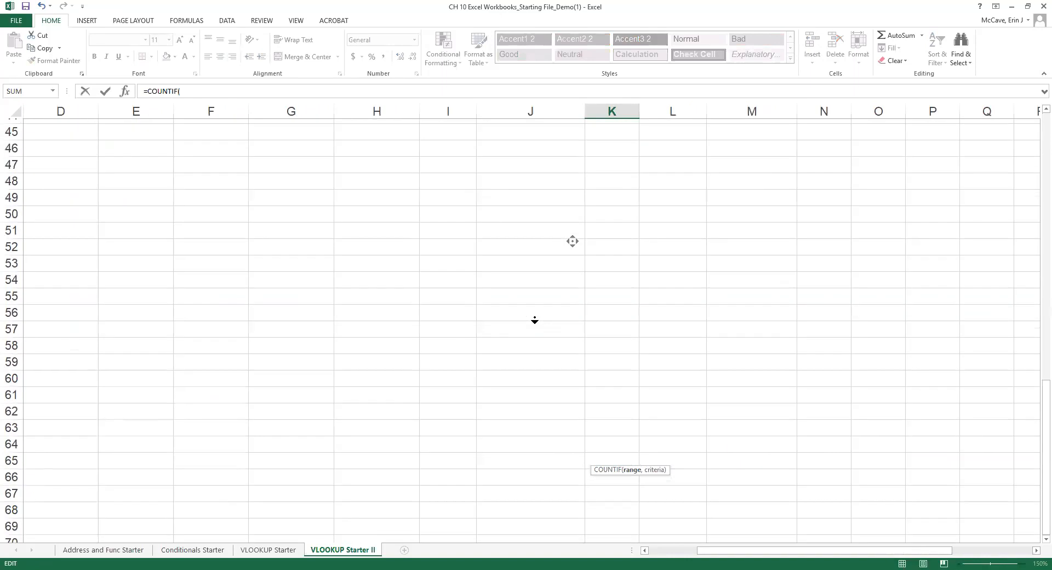
{"action": "left_click_drag", "start_coordinate": [926, 553], "coordinate": [878, 553]}
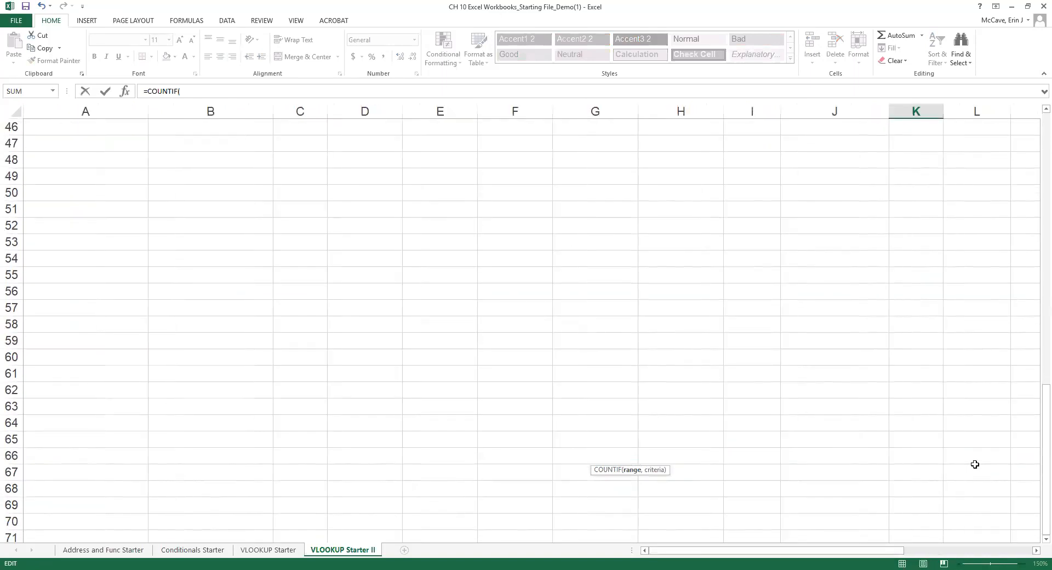
{"action": "scroll", "coordinate": [1035, 457], "scroll_direction": "up", "scroll_amount": 15}
{"action": "left_click", "coordinate": [836, 195]}
{"action": "left_click_drag", "start_coordinate": [836, 195], "coordinate": [836, 506]}
{"action": "scroll", "coordinate": [908, 495], "scroll_direction": "right", "scroll_amount": 2}
{"action": "scroll", "coordinate": [886, 494], "scroll_direction": "down", "scroll_amount": 2}
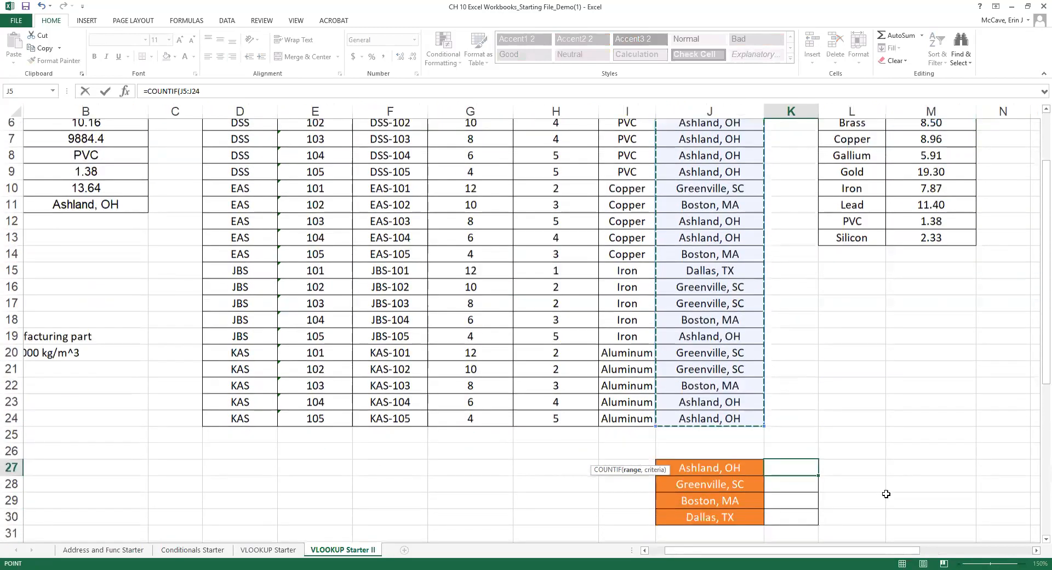
{"action": "scroll", "coordinate": [886, 494], "scroll_direction": "down", "scroll_amount": 2}
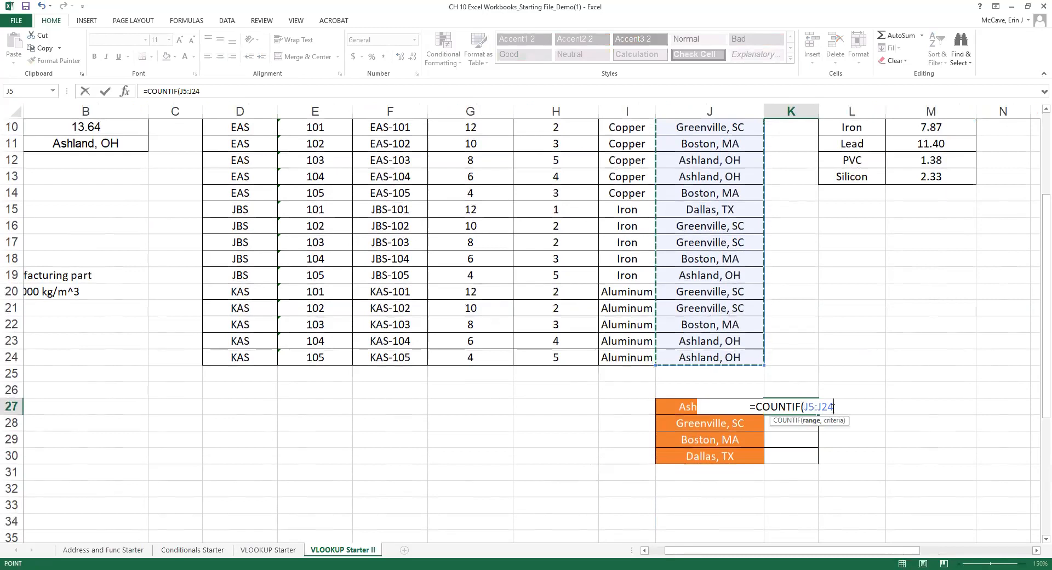
{"action": "type", "text": ","}
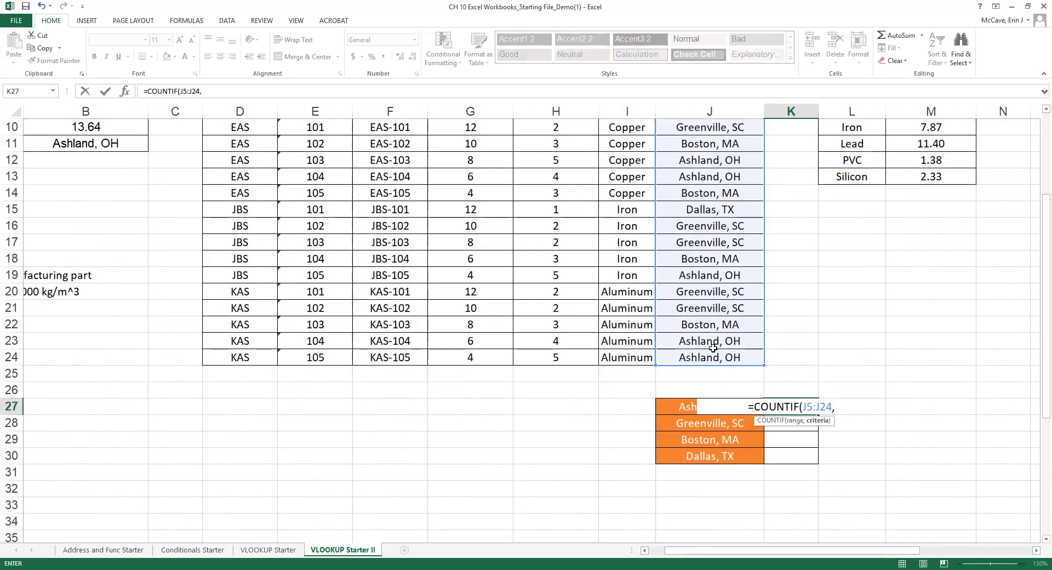
{"action": "left_click", "coordinate": [686, 405]}
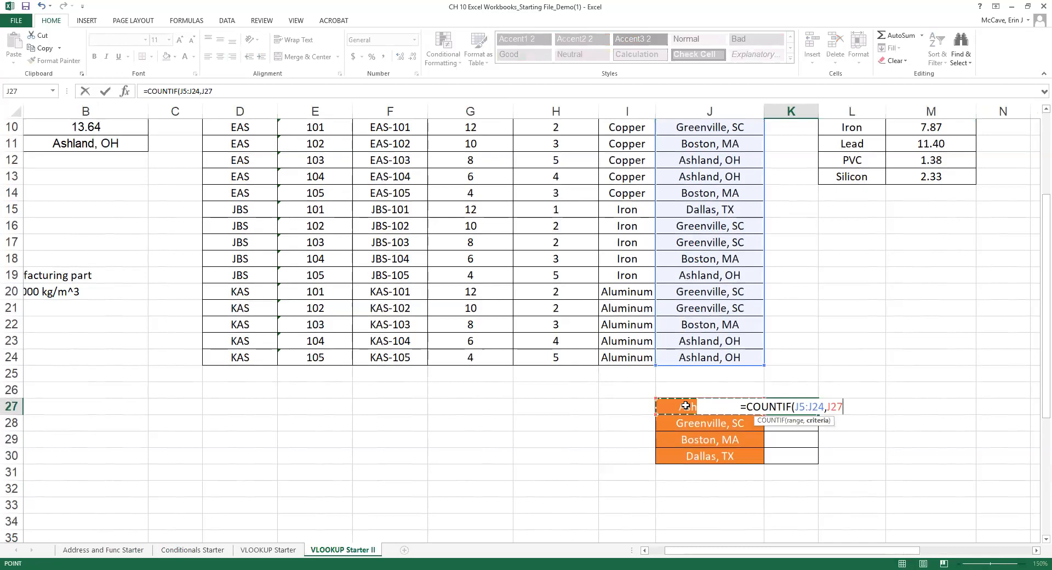
{"action": "type", "text": ")"}
{"action": "key", "text": "Return"}
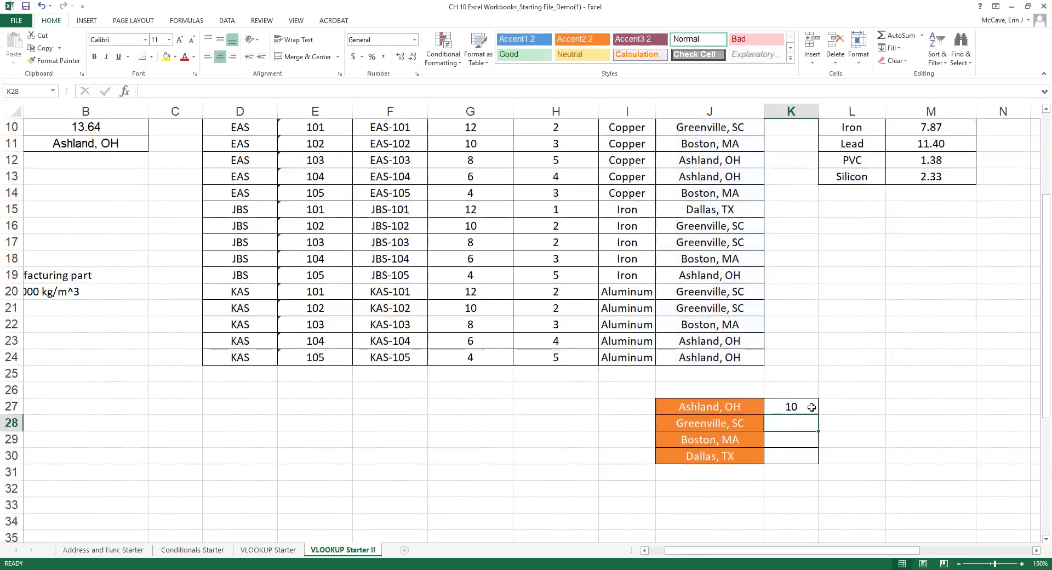
Copy K27's count down to K30 and inspect the shifted range in K28.
{"action": "scroll", "coordinate": [817, 405], "scroll_direction": "up", "scroll_amount": 2}
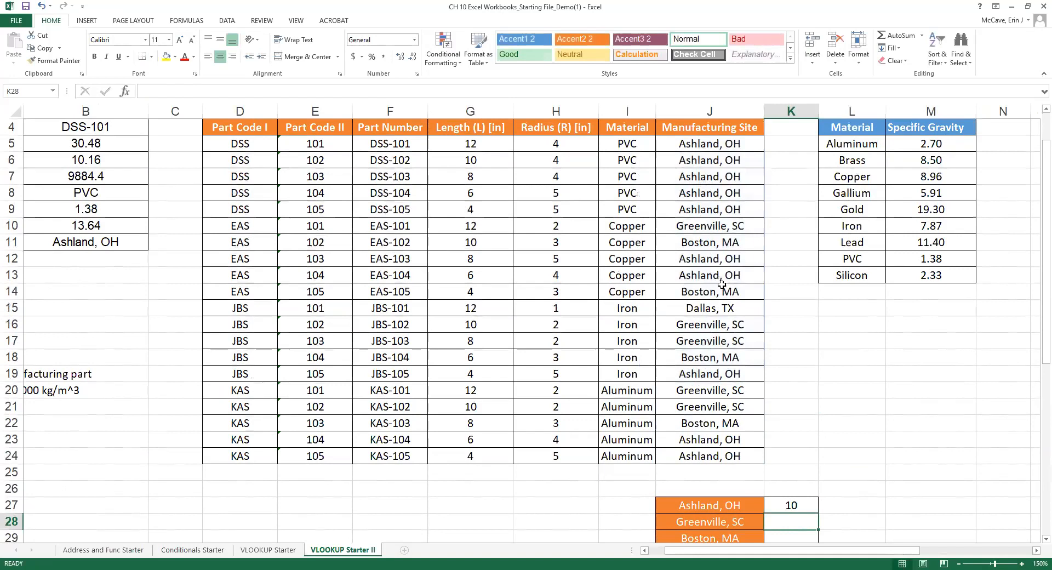
{"action": "left_click", "coordinate": [816, 502]}
{"action": "scroll", "coordinate": [837, 509], "scroll_direction": "down", "scroll_amount": 1}
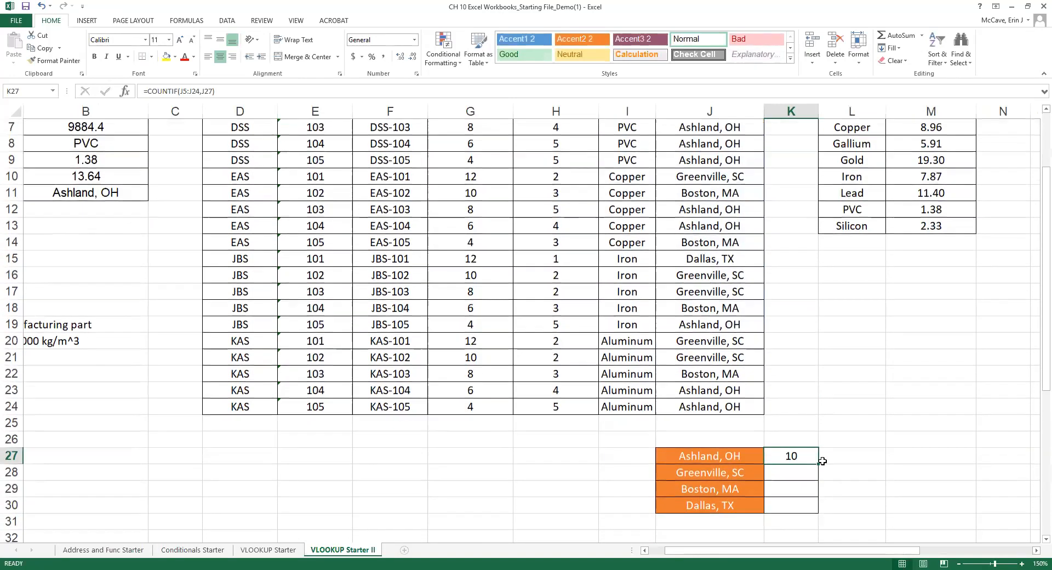
{"action": "left_click_drag", "start_coordinate": [819, 464], "coordinate": [816, 512]}
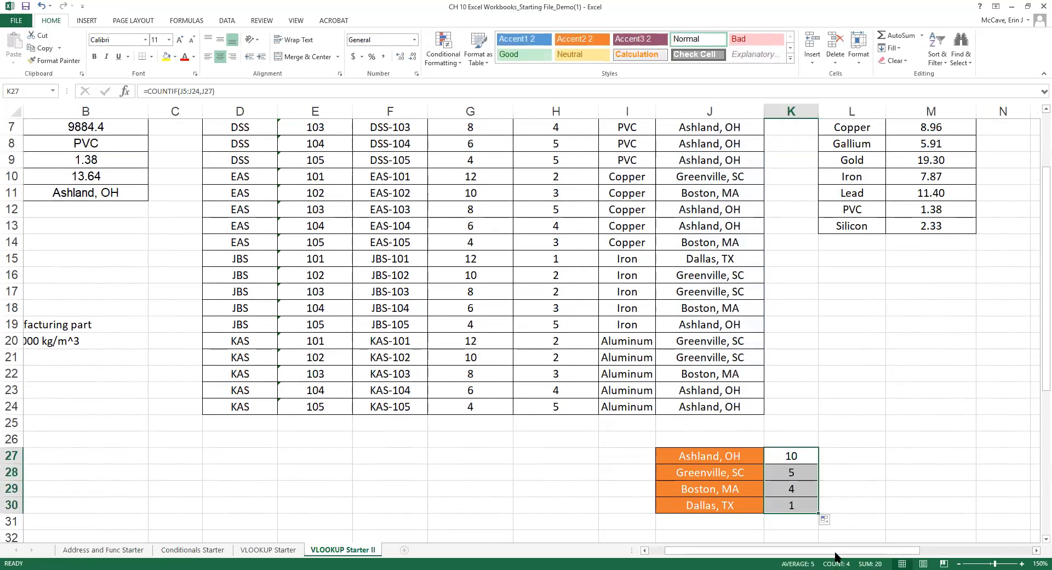
{"action": "left_click", "coordinate": [800, 469]}
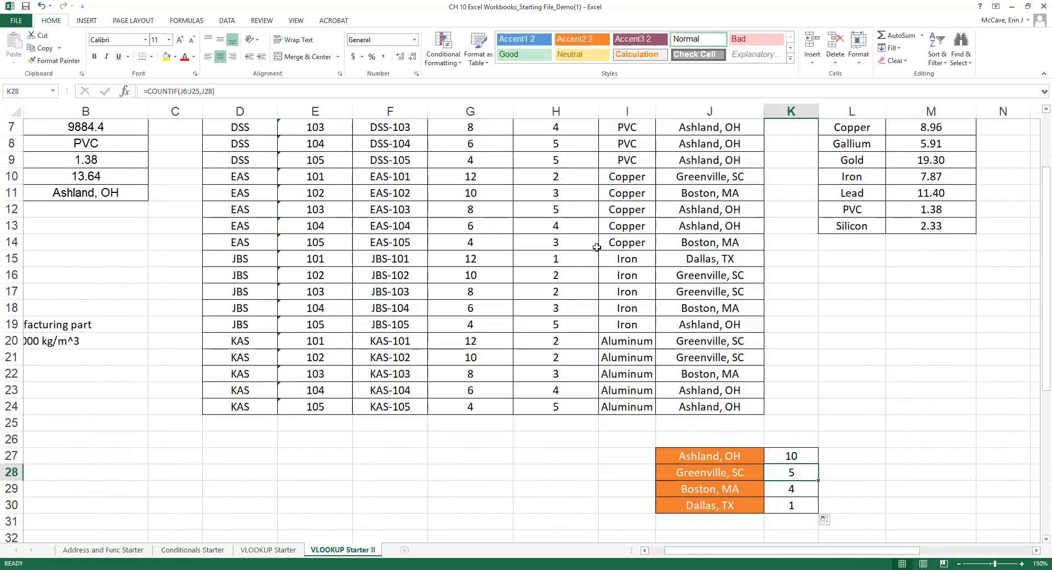
{"action": "left_click", "coordinate": [190, 91]}
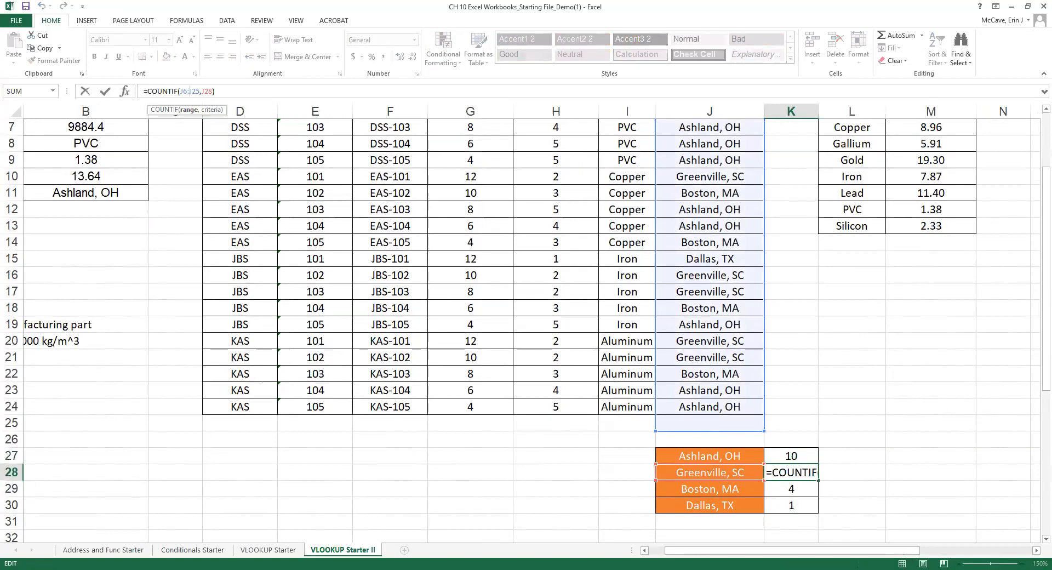
{"action": "left_click_drag", "start_coordinate": [1035, 387], "coordinate": [1045, 335]}
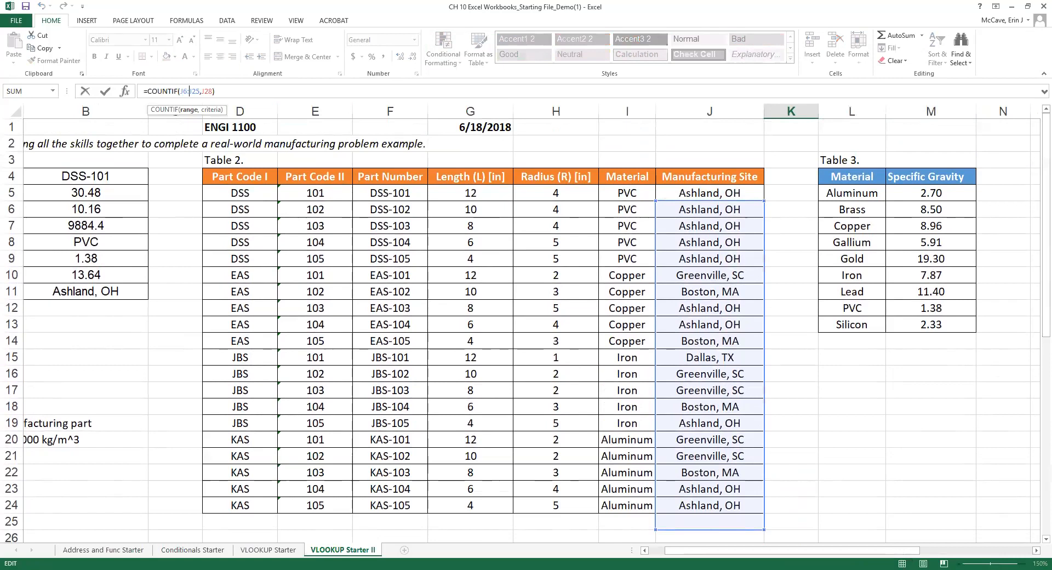
{"action": "left_click_drag", "start_coordinate": [1039, 283], "coordinate": [1039, 359]}
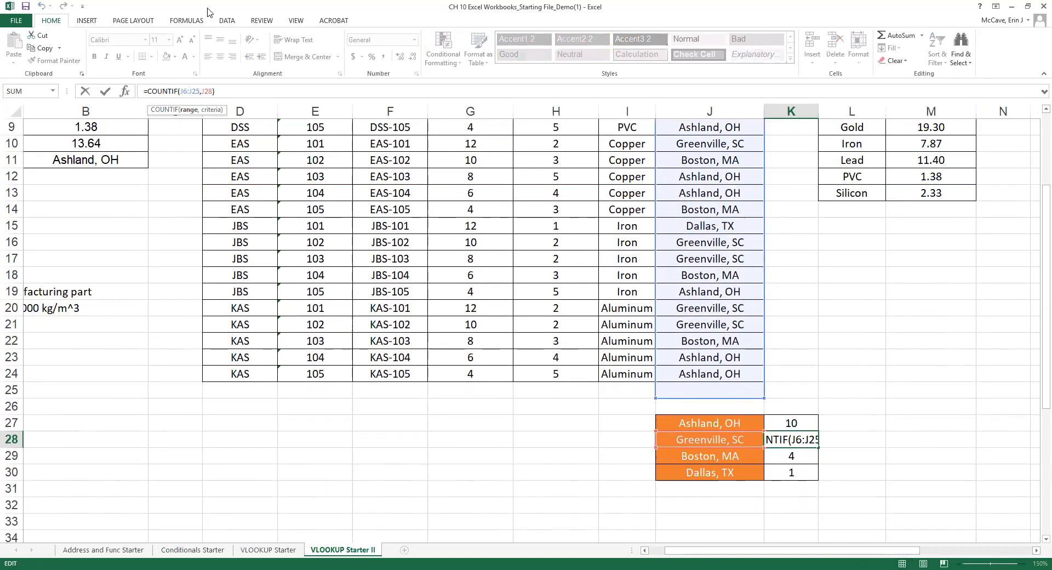
{"action": "key", "text": "Escape"}
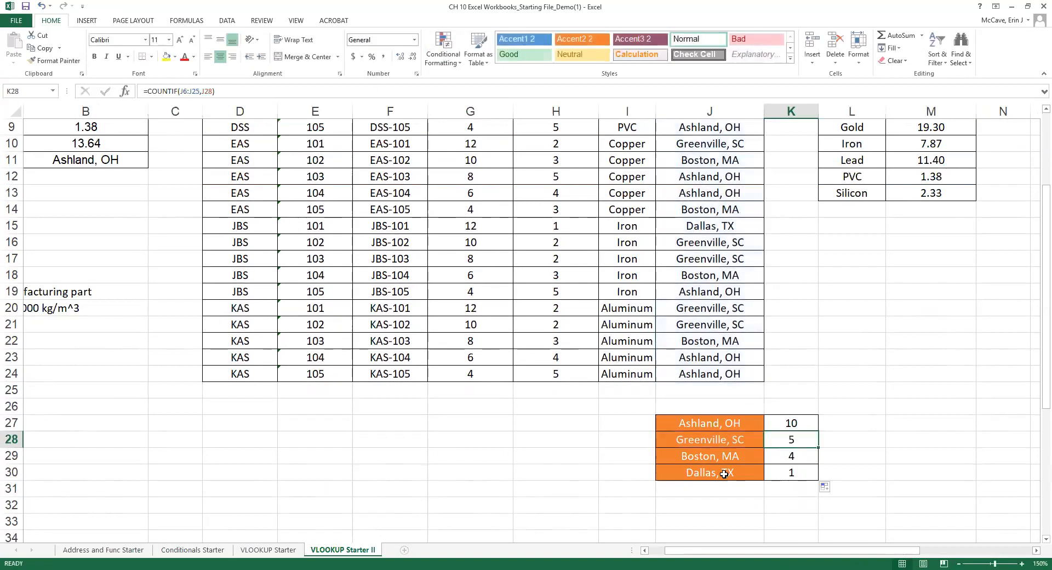
Lock K27's range as $J$5:$J$24 and refill the counts down to K30.
{"action": "left_click", "coordinate": [801, 424]}
{"action": "left_click", "coordinate": [187, 91]}
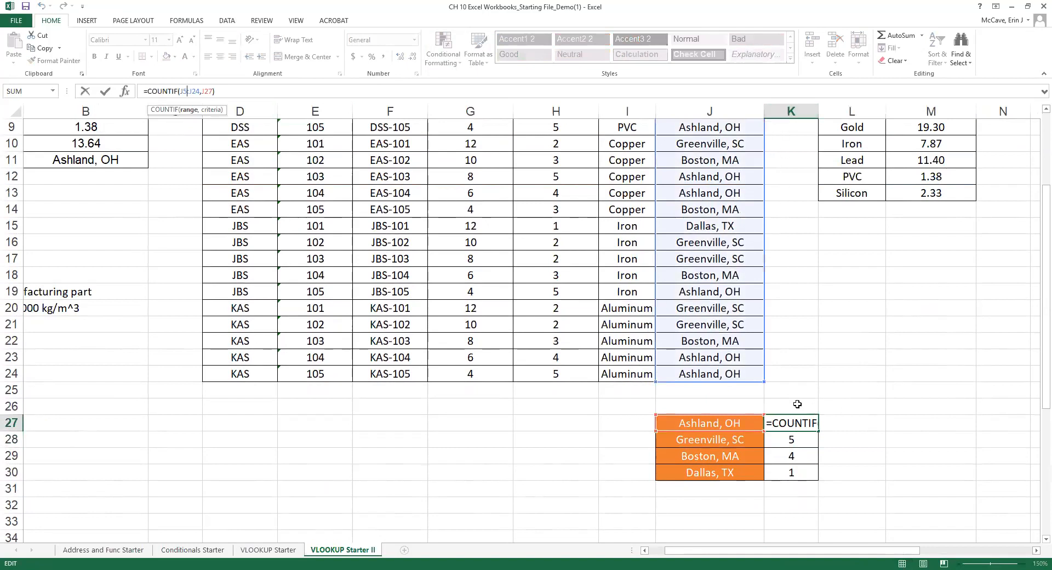
{"action": "left_click", "coordinate": [193, 87]}
{"action": "key", "text": "F4"}
{"action": "left_click", "coordinate": [205, 91]}
{"action": "key", "text": "F4"}
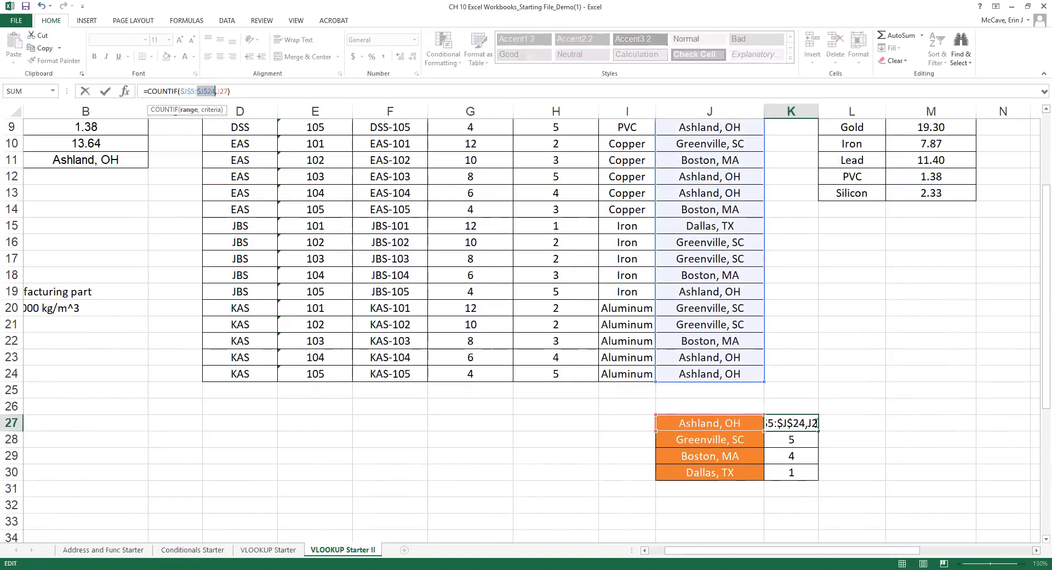
{"action": "left_click", "coordinate": [817, 422]}
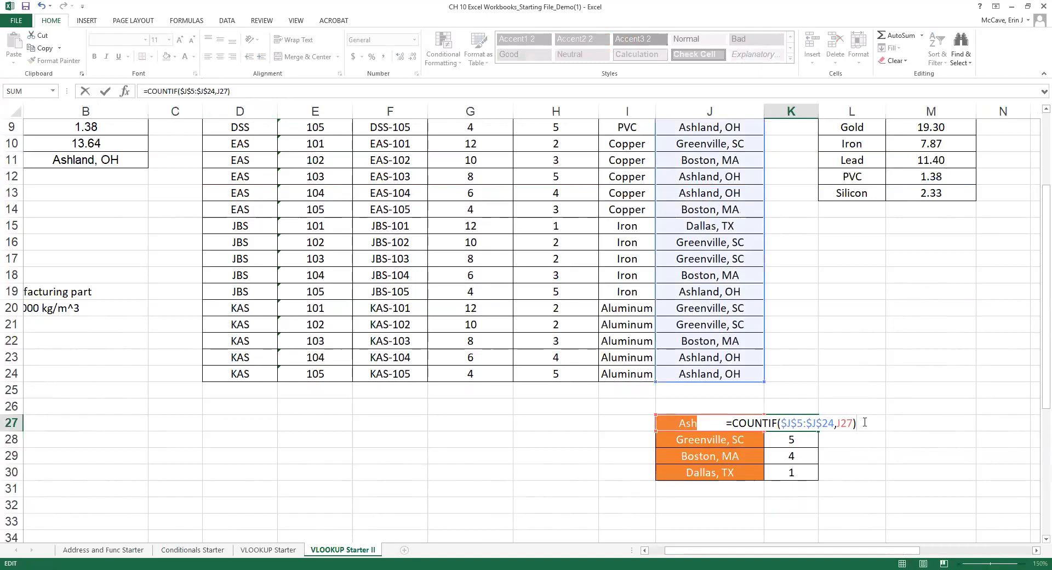
{"action": "key", "text": "Return"}
{"action": "left_click", "coordinate": [792, 422]}
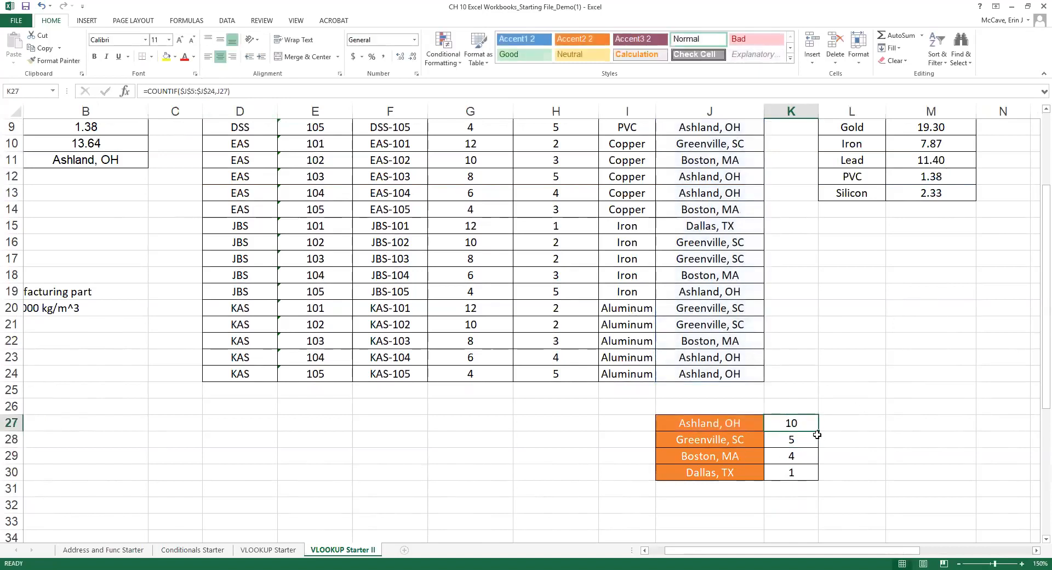
{"action": "double_click", "coordinate": [819, 430]}
Apply All Borders to L15:M17, then select label cells L15:L17 for a blue fill.
{"action": "left_click", "coordinate": [795, 503]}
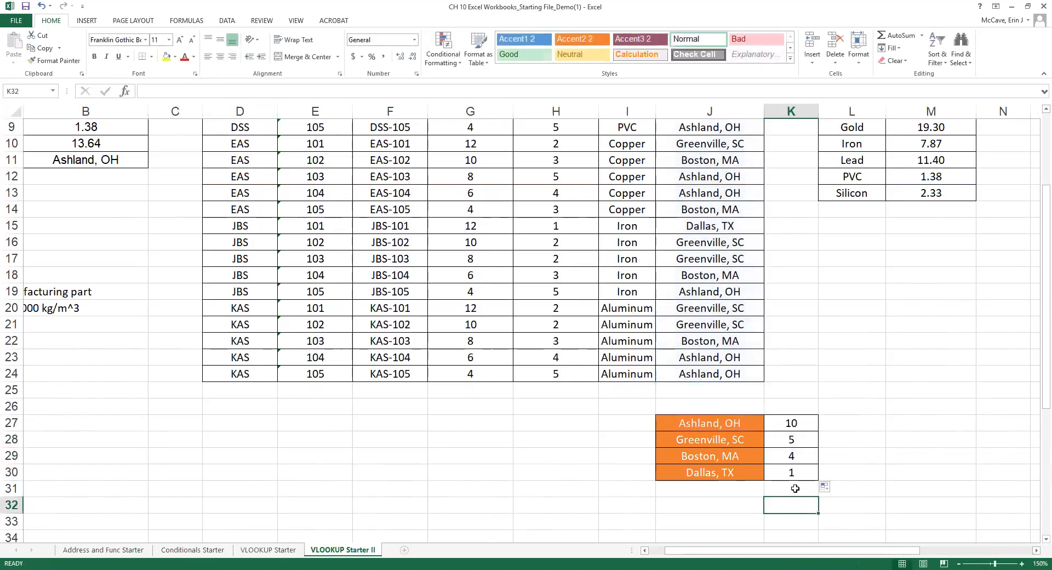
{"action": "left_click", "coordinate": [904, 442]}
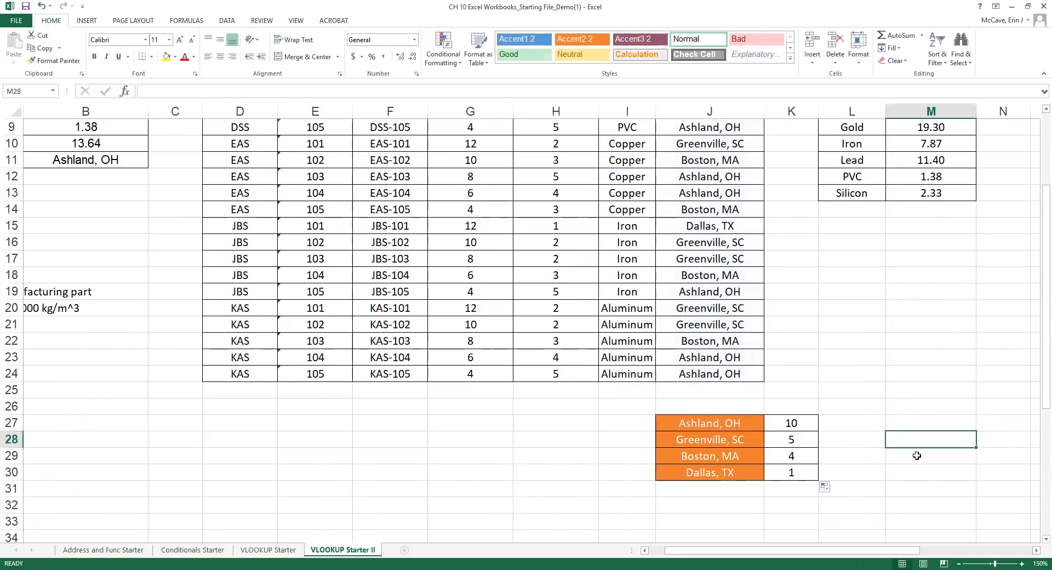
{"action": "scroll", "coordinate": [916, 455], "scroll_direction": "up", "scroll_amount": 3}
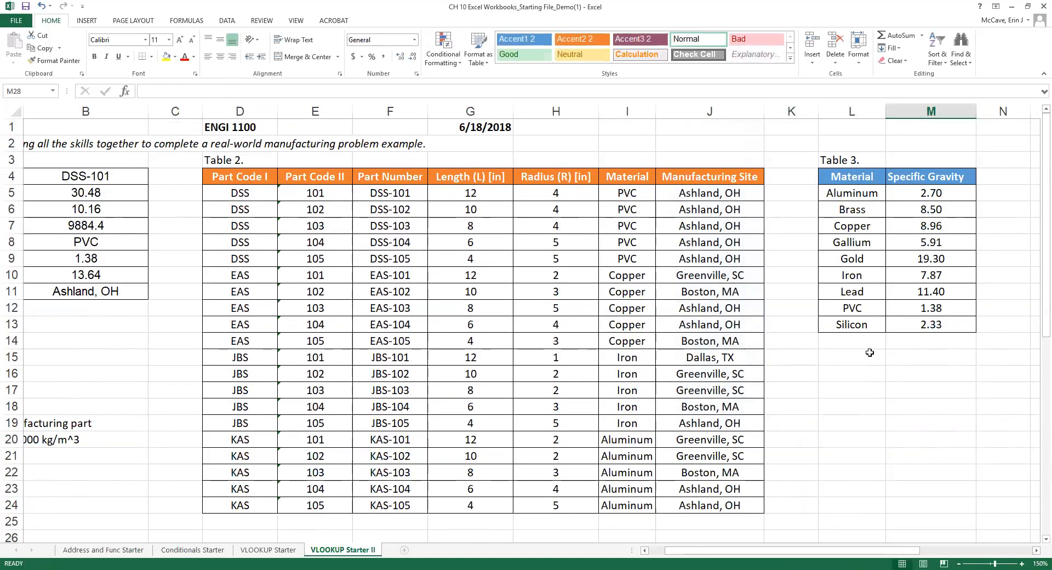
{"action": "left_click", "coordinate": [870, 357]}
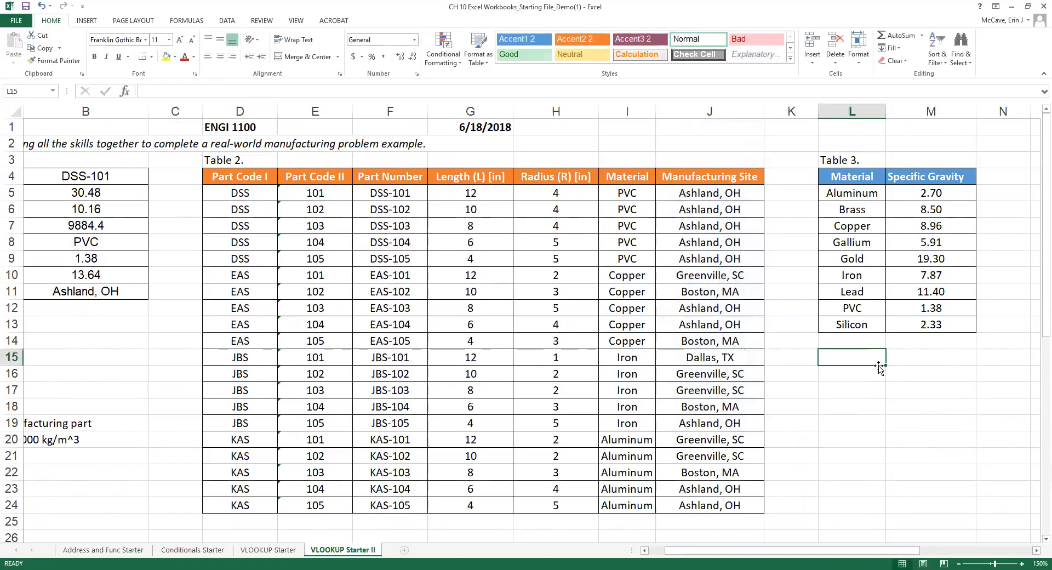
{"action": "left_click_drag", "start_coordinate": [871, 355], "coordinate": [946, 392]}
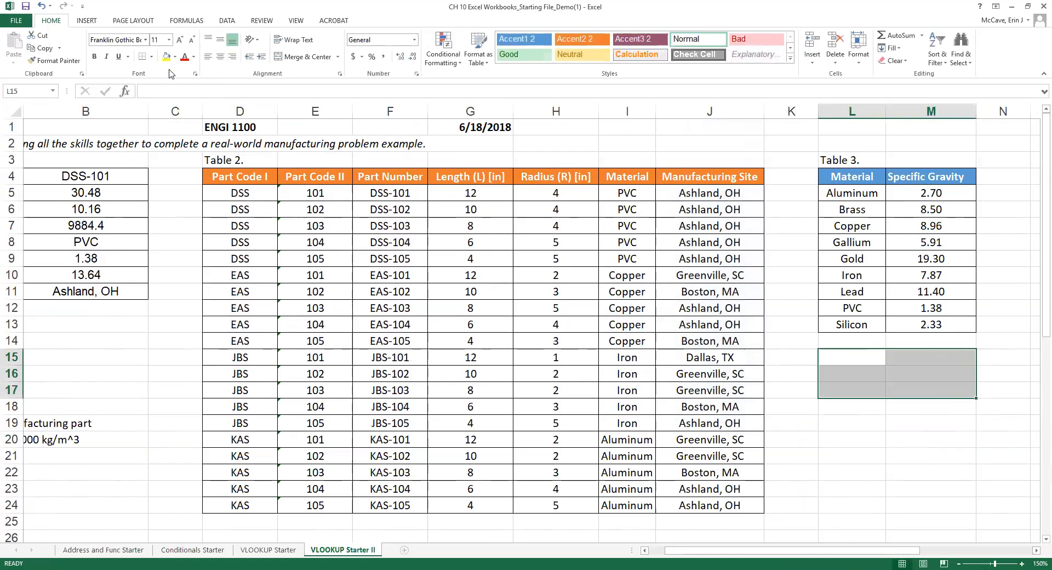
{"action": "left_click", "coordinate": [152, 57]}
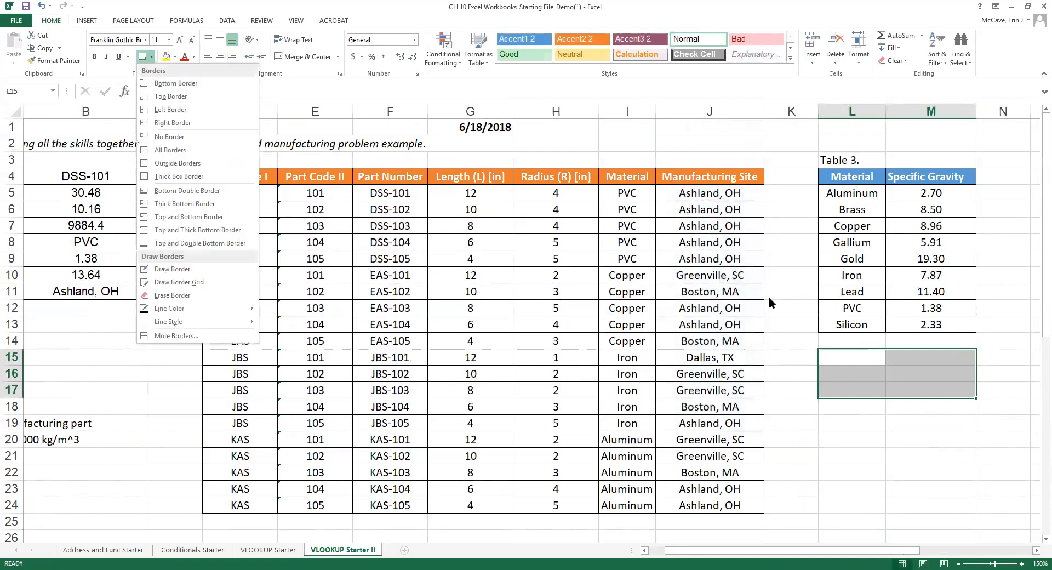
{"action": "left_click_drag", "start_coordinate": [850, 353], "coordinate": [921, 387]}
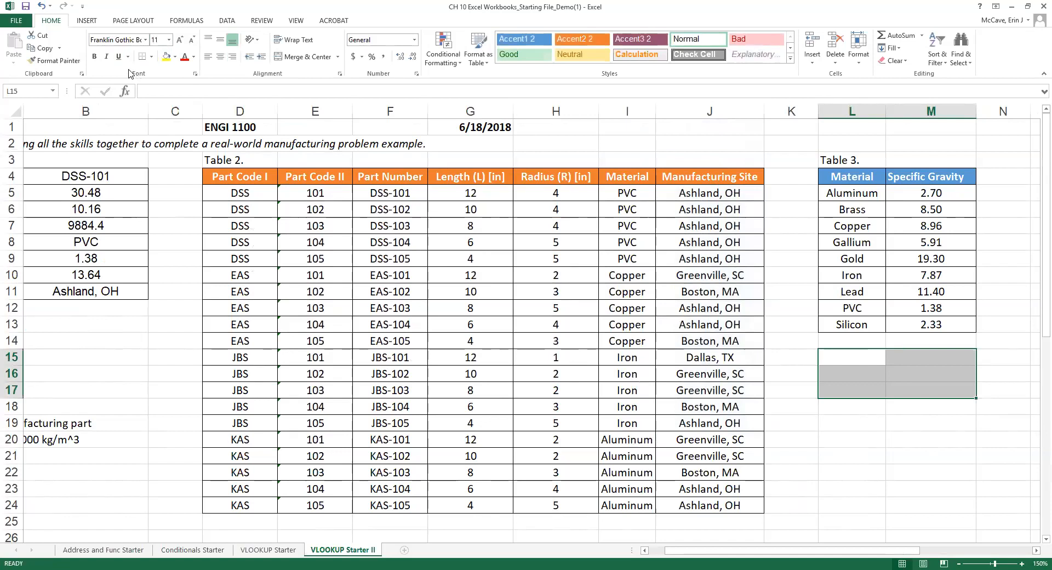
{"action": "left_click", "coordinate": [151, 57]}
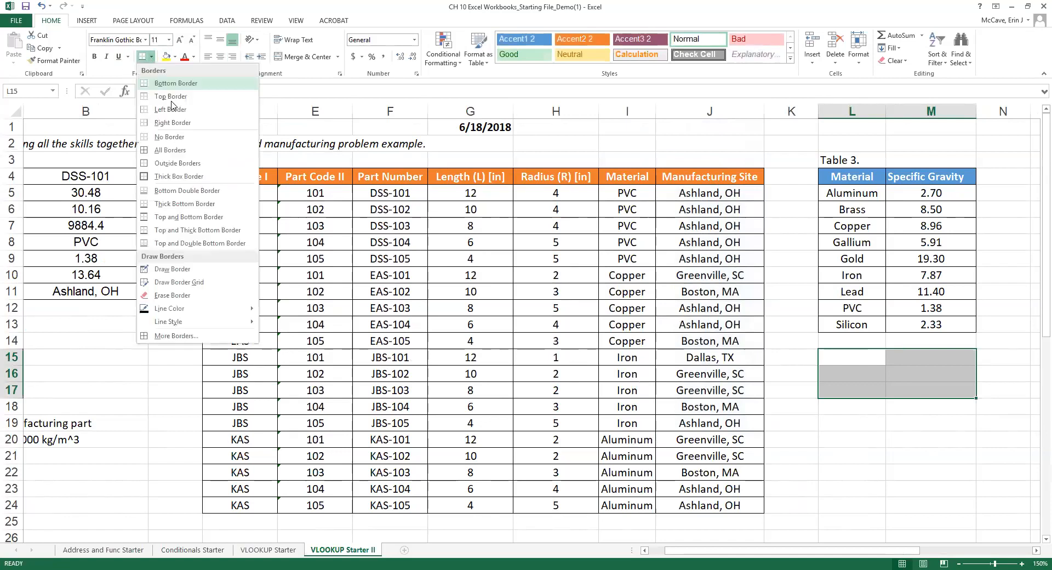
{"action": "left_click", "coordinate": [171, 151]}
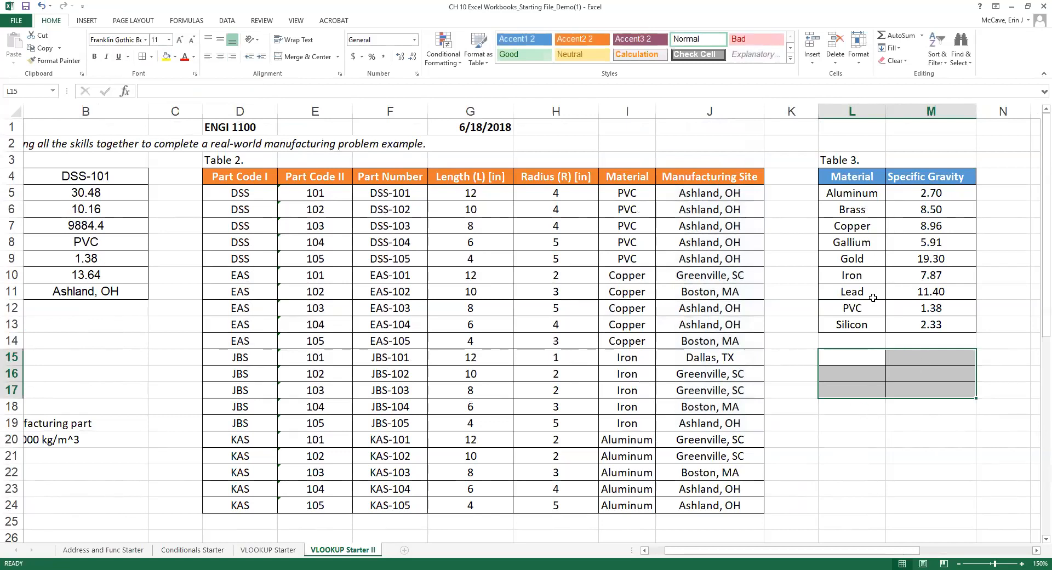
{"action": "left_click_drag", "start_coordinate": [856, 361], "coordinate": [858, 390]}
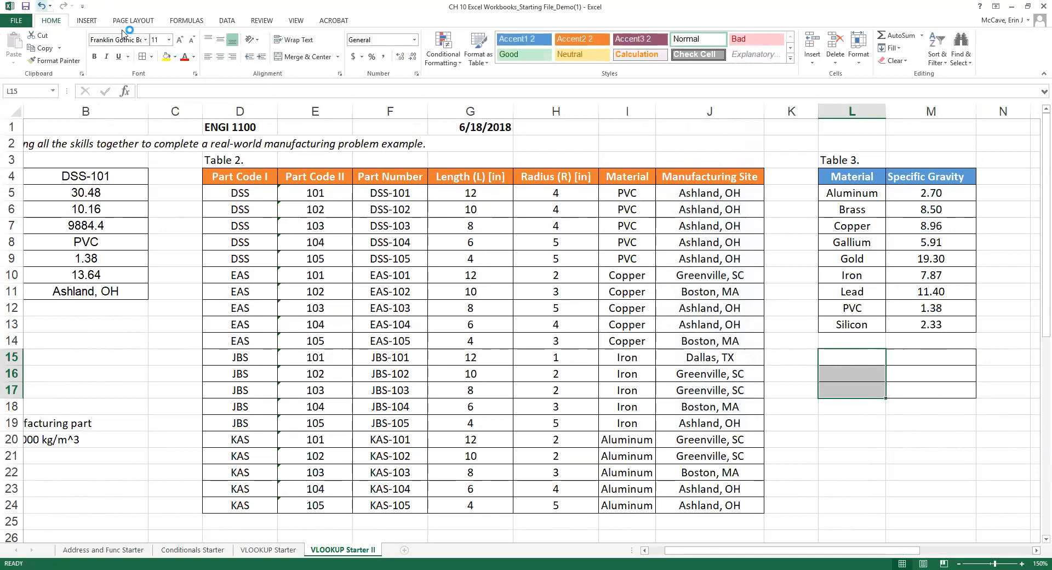
{"action": "left_click", "coordinate": [176, 57]}
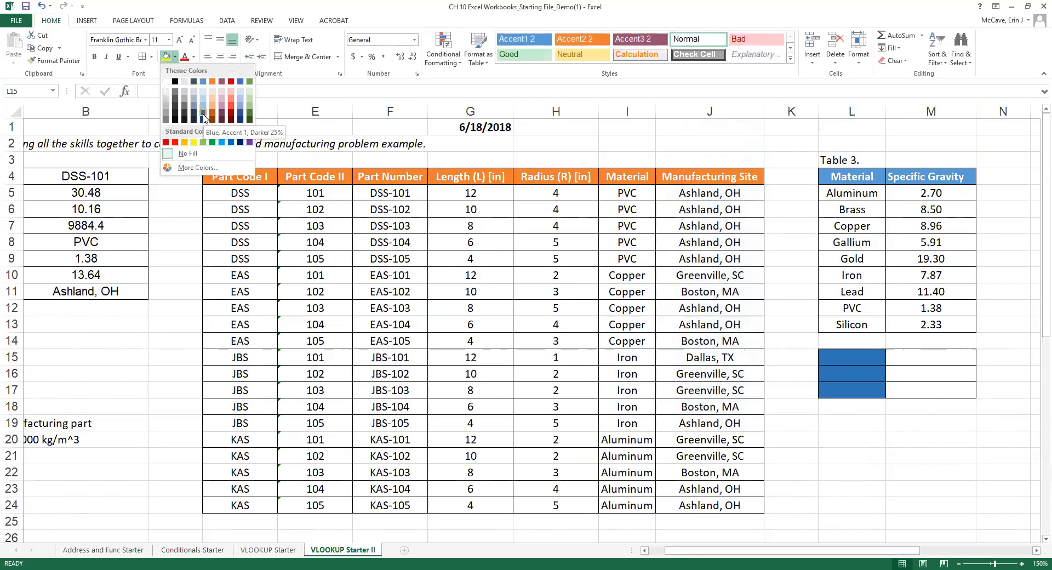
Shade L15:L17 blue with white bold text.
{"action": "left_click", "coordinate": [231, 141]}
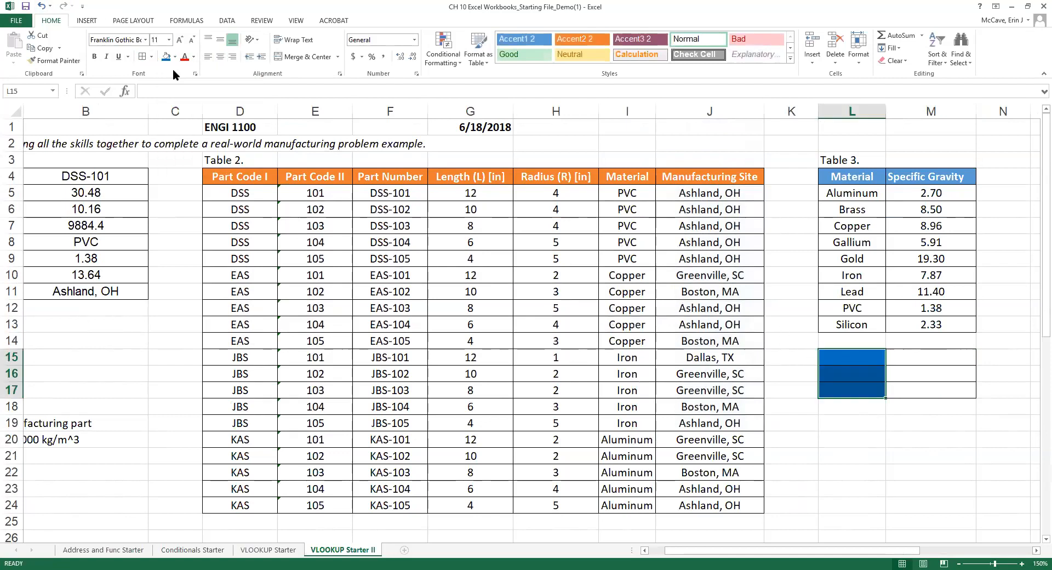
{"action": "left_click", "coordinate": [193, 57]}
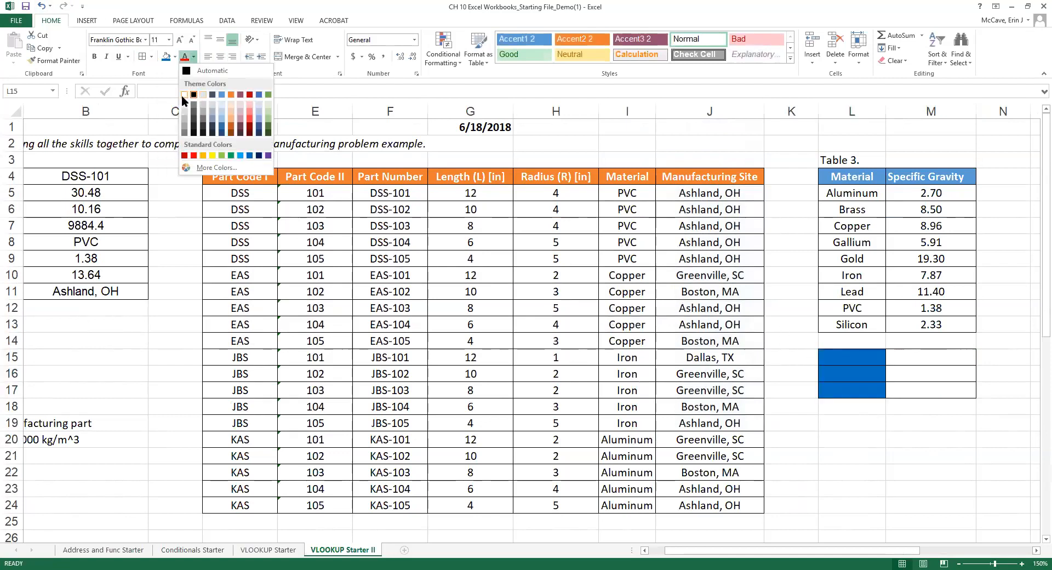
{"action": "left_click", "coordinate": [185, 96]}
{"action": "left_click", "coordinate": [95, 56]}
Enter the labels Max SG, Min SG and Material Max SG in L15:L17.
{"action": "left_click", "coordinate": [852, 351]}
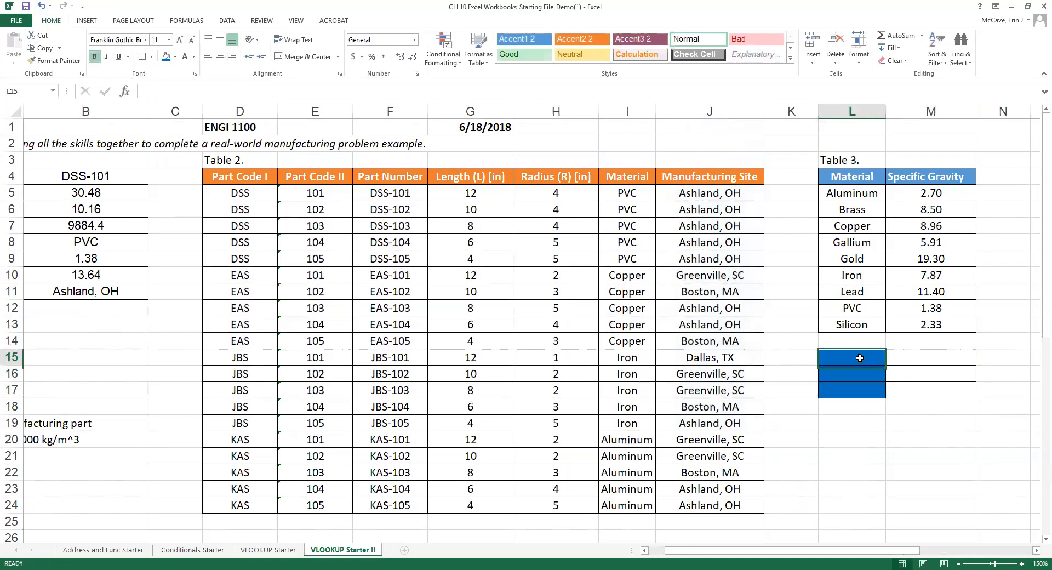
{"action": "type", "text": "Max"}
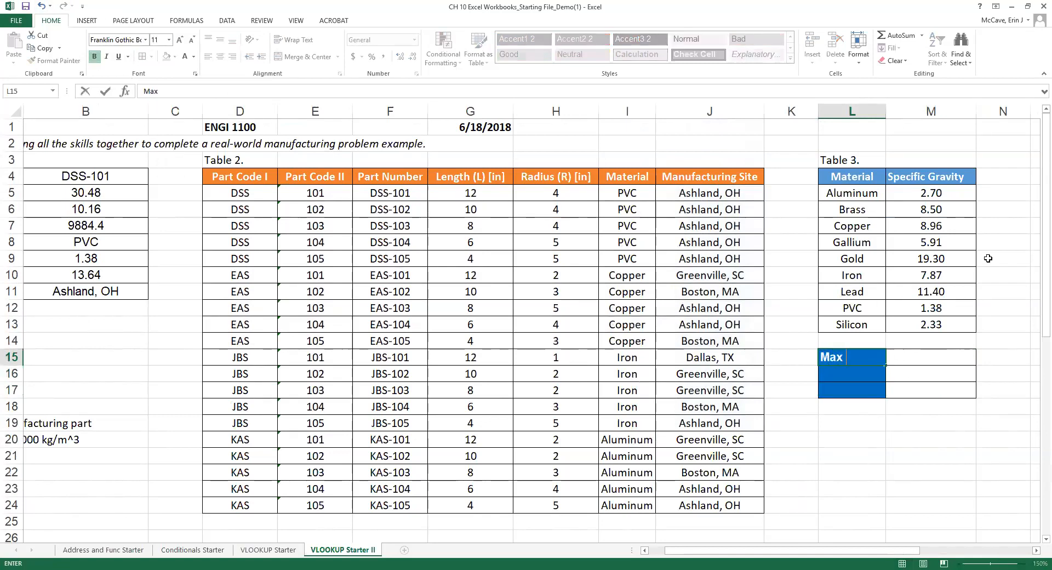
{"action": "type", "text": " SG"}
{"action": "left_click", "coordinate": [860, 370]}
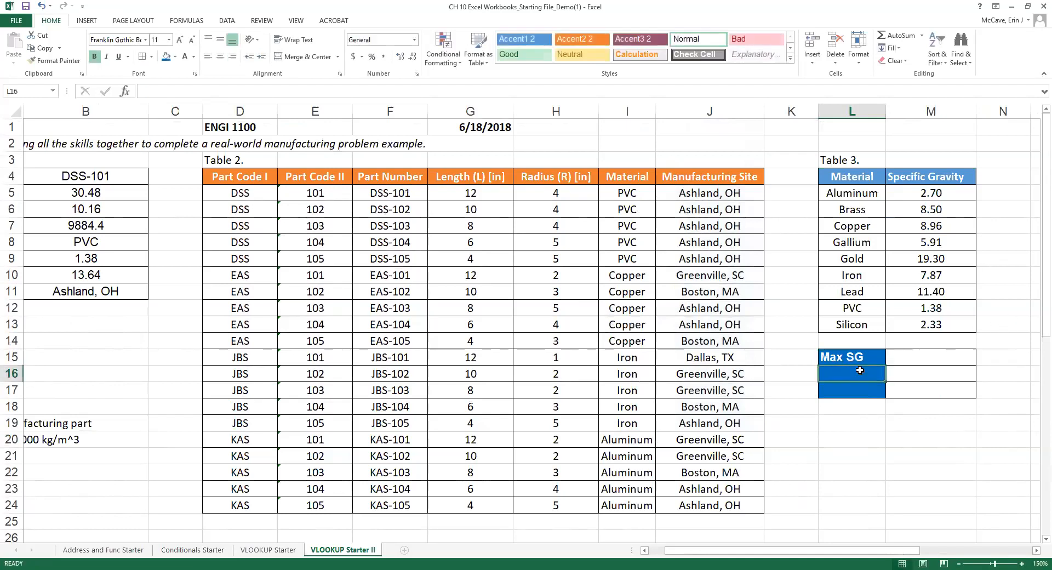
{"action": "type", "text": "Min SG"}
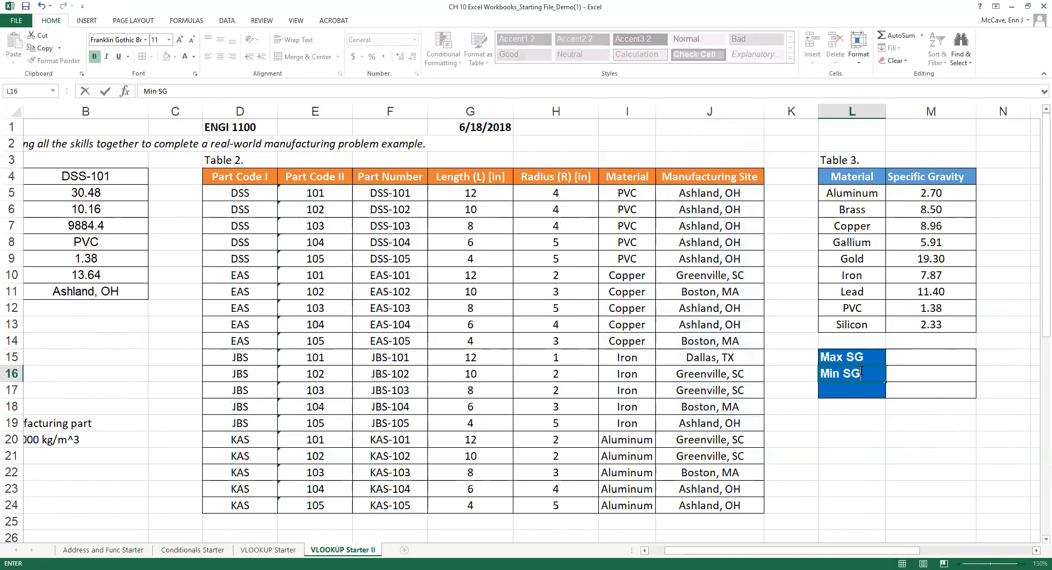
{"action": "left_click", "coordinate": [857, 393]}
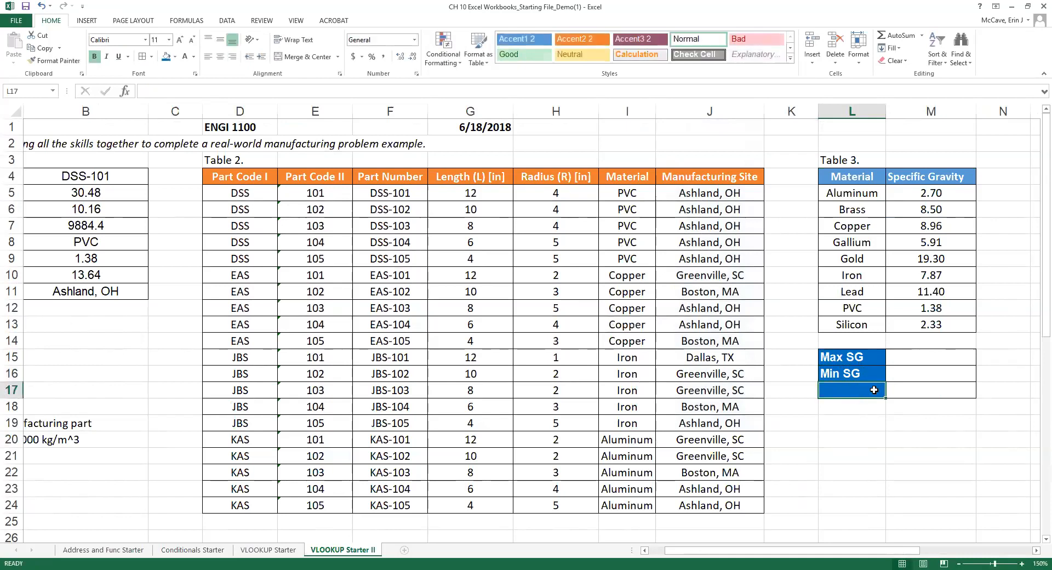
{"action": "type", "text": "M"}
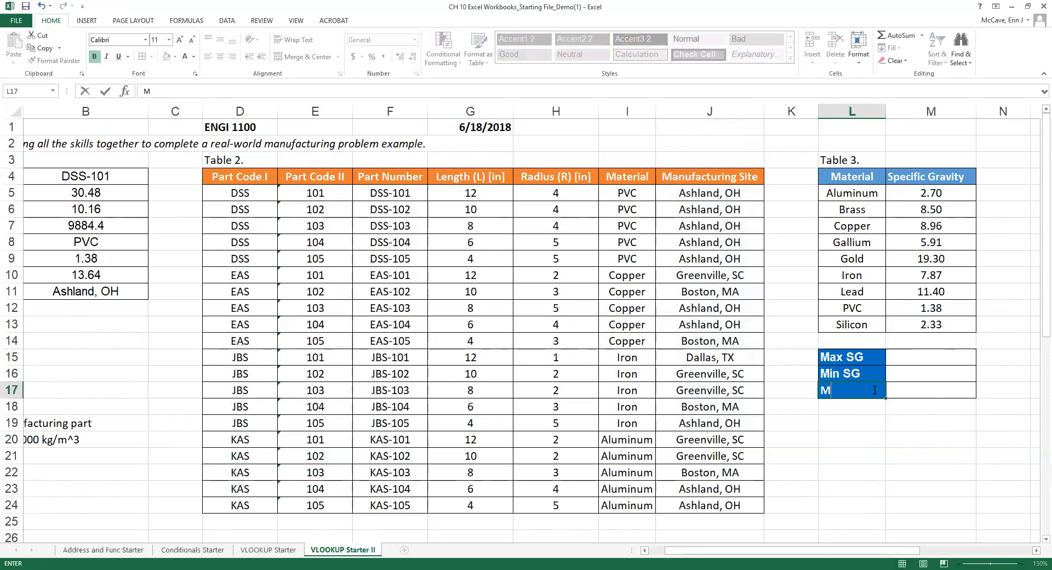
{"action": "type", "text": "aterial Max DG"}
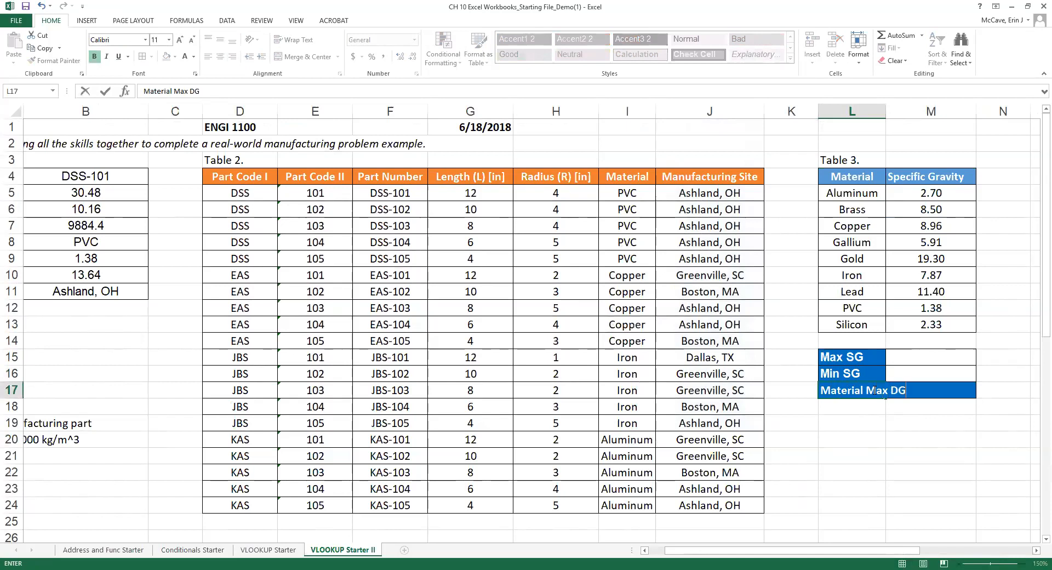
{"action": "type", "text": " SG"}
{"action": "key", "text": "Return"}
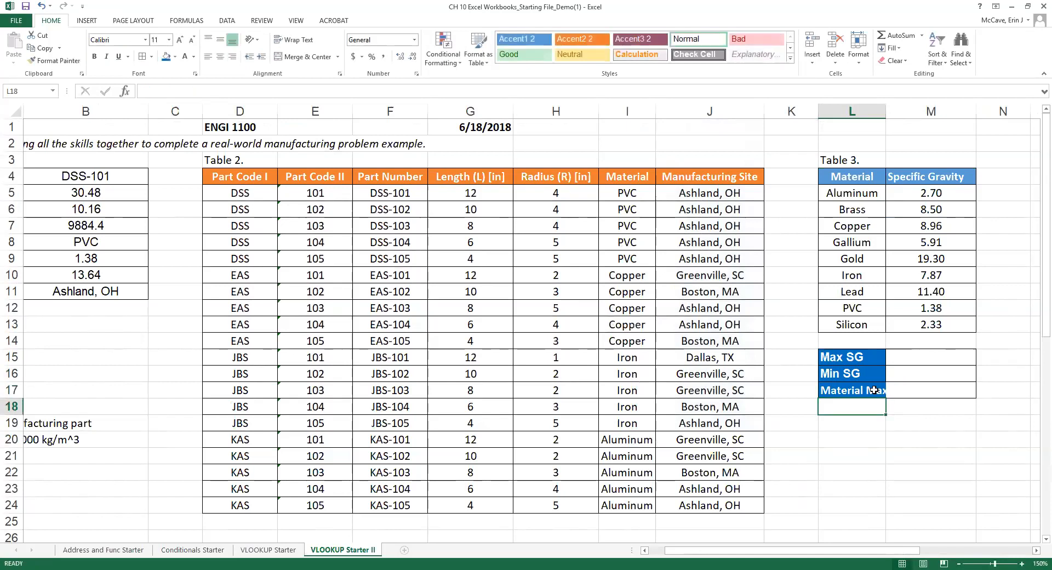
Autofit column L and copy the Material header's style onto L15:L17 in Calibri.
{"action": "double_click", "coordinate": [886, 112]}
{"action": "left_click_drag", "start_coordinate": [847, 359], "coordinate": [860, 390]}
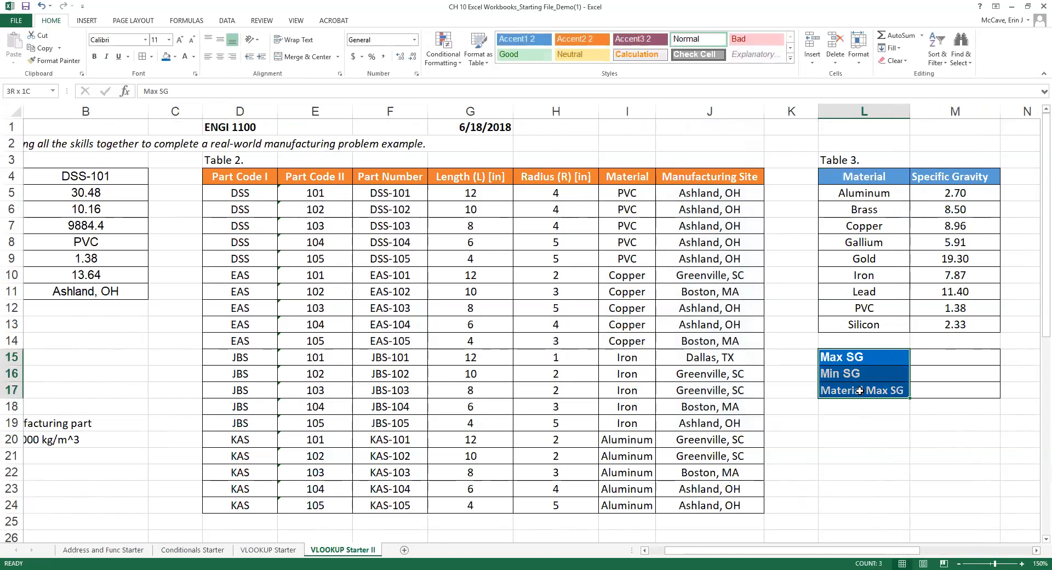
{"action": "left_click", "coordinate": [871, 173]}
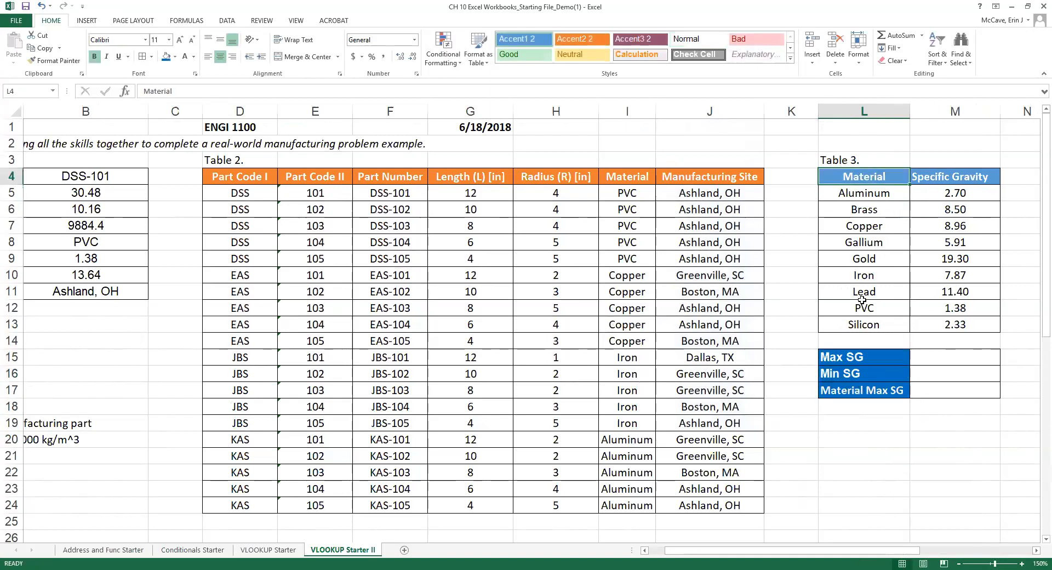
{"action": "left_click_drag", "start_coordinate": [846, 358], "coordinate": [860, 390]}
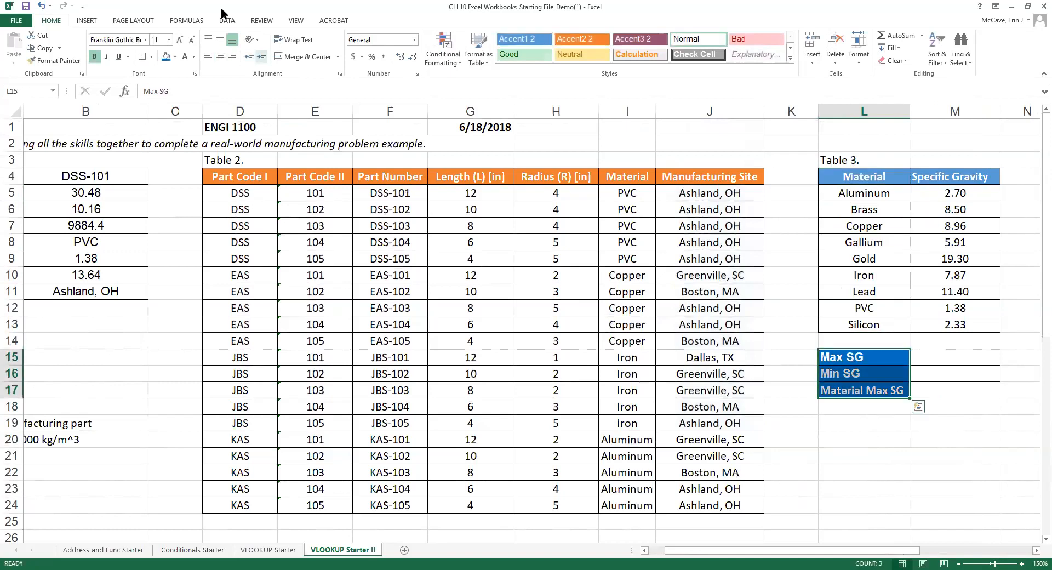
{"action": "left_click", "coordinate": [145, 40]}
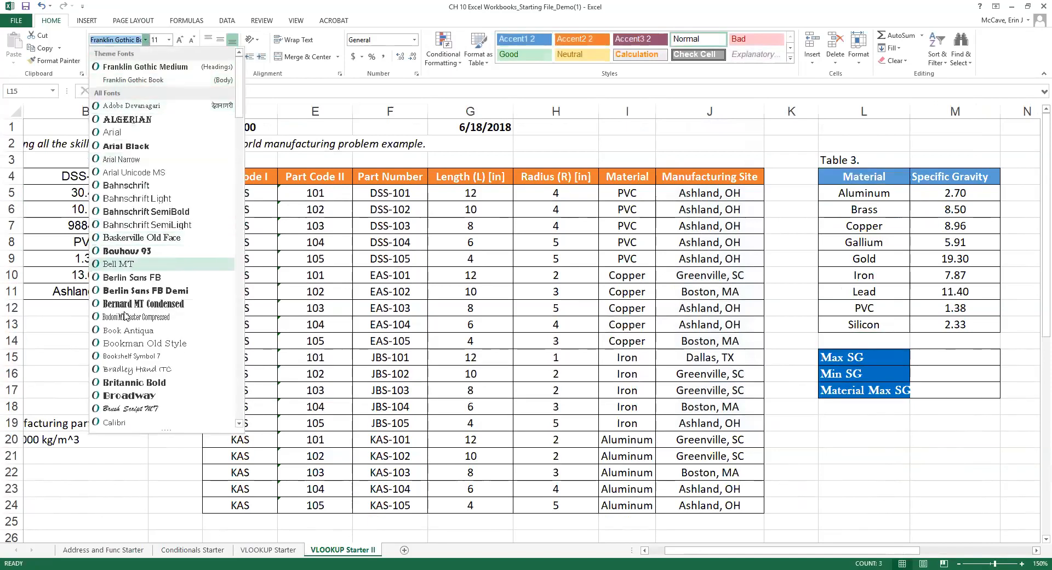
{"action": "left_click", "coordinate": [116, 422]}
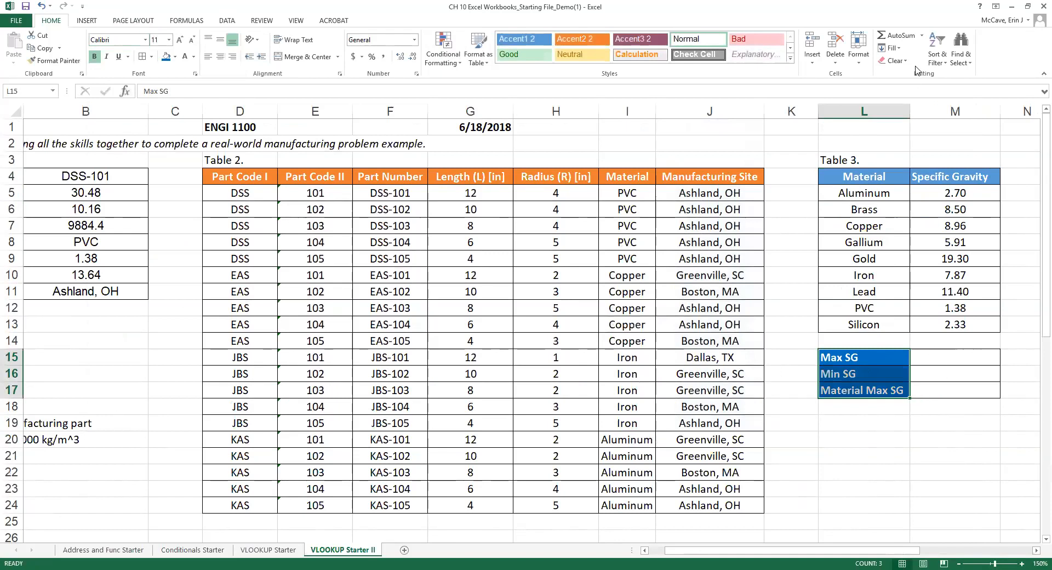
Centre the three labels in L15:L17.
{"action": "left_click", "coordinate": [936, 357]}
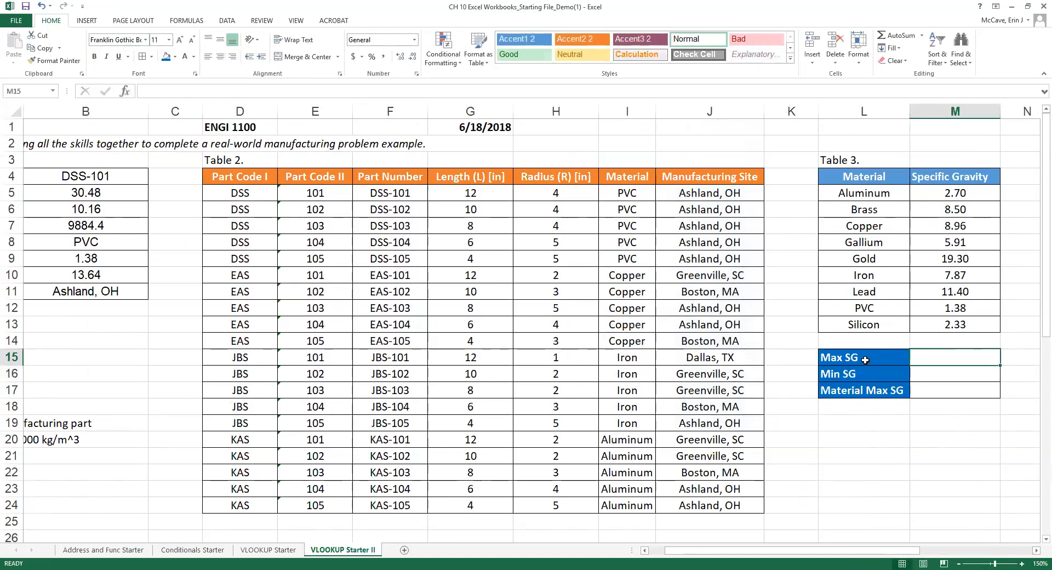
{"action": "left_click_drag", "start_coordinate": [865, 359], "coordinate": [864, 389]}
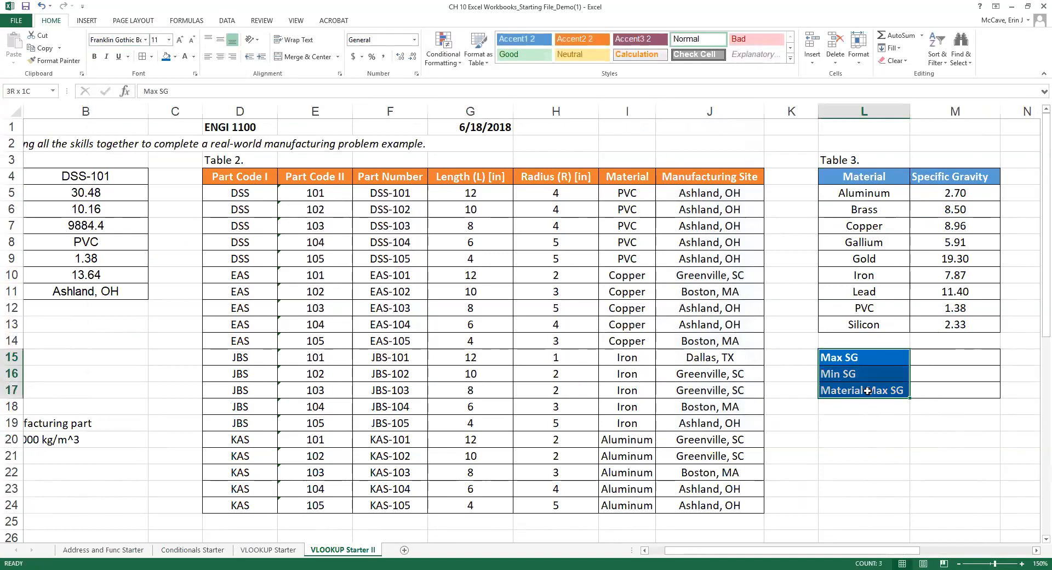
{"action": "left_click", "coordinate": [220, 57]}
{"action": "left_click", "coordinate": [948, 363]}
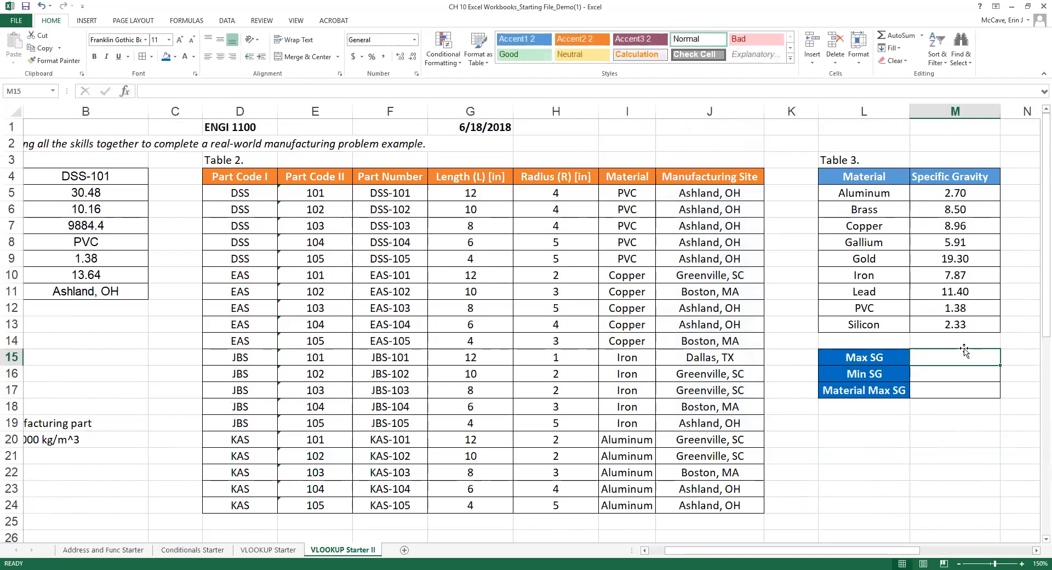
Enter =MAX(M5:M13) in M15, returning Max SG 19.30.
{"action": "type", "text": "="}
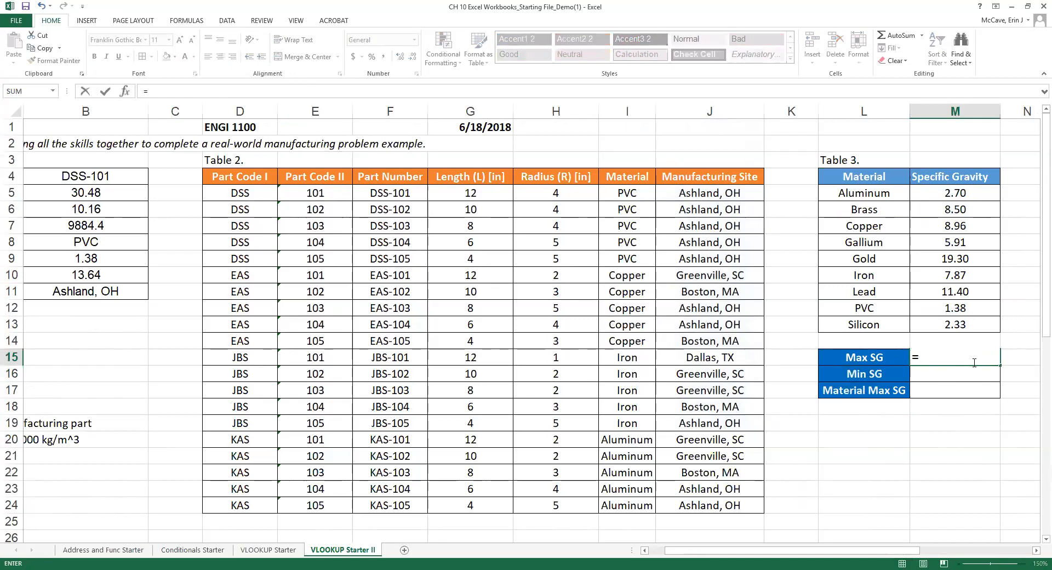
{"action": "type", "text": "MAX("}
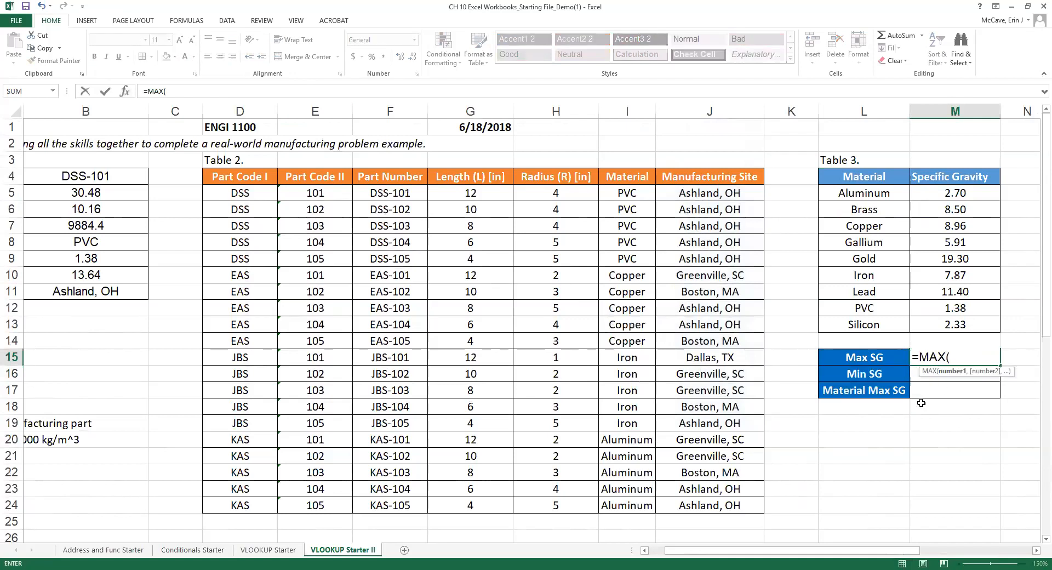
{"action": "left_click", "coordinate": [950, 197]}
{"action": "left_click_drag", "start_coordinate": [950, 197], "coordinate": [955, 325]}
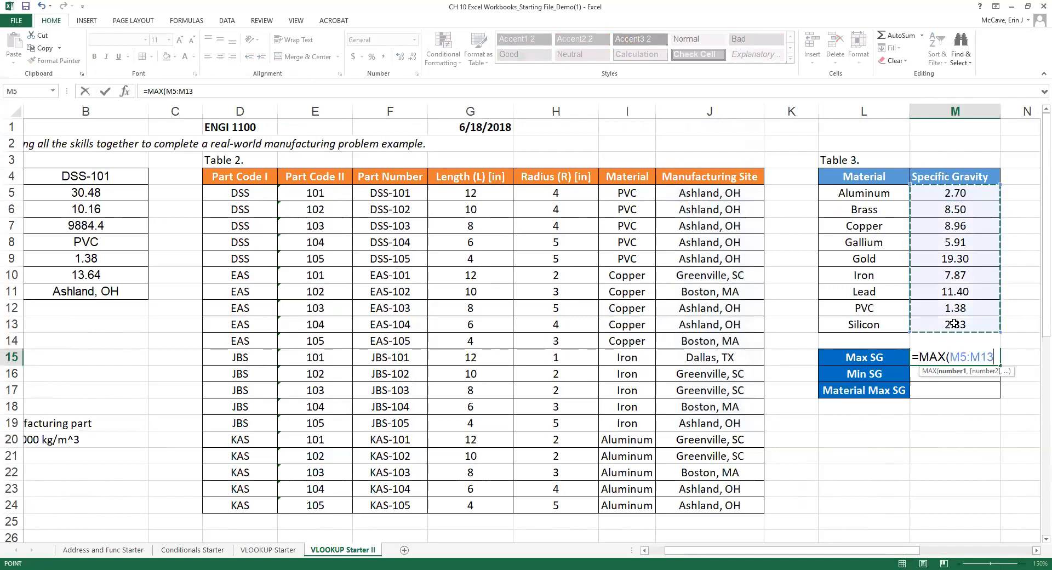
{"action": "type", "text": ")"}
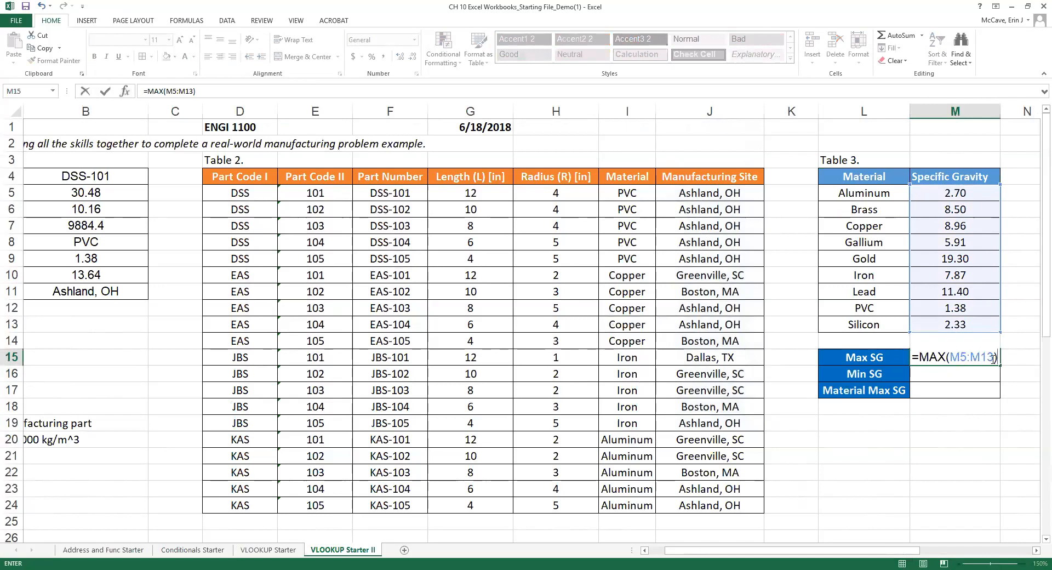
{"action": "key", "text": "Return"}
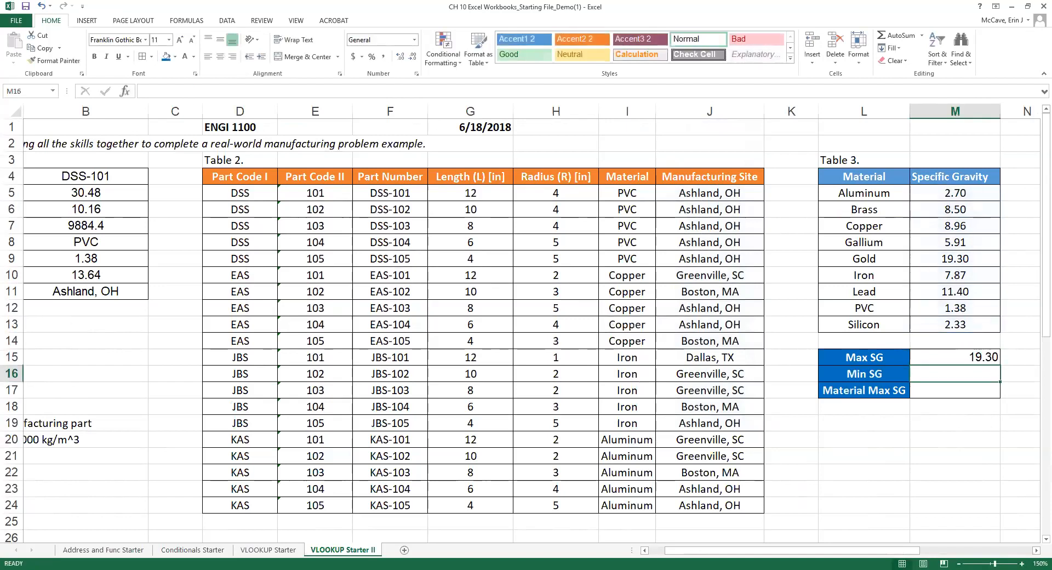
Centre the summary value cells M15:M17.
{"action": "left_click_drag", "start_coordinate": [960, 359], "coordinate": [956, 390]}
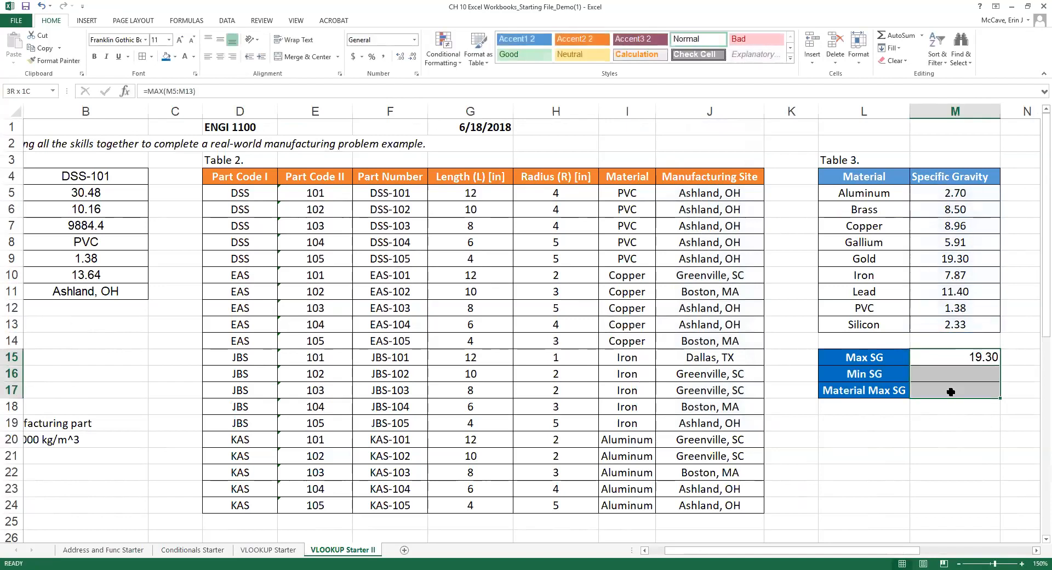
{"action": "left_click", "coordinate": [219, 57]}
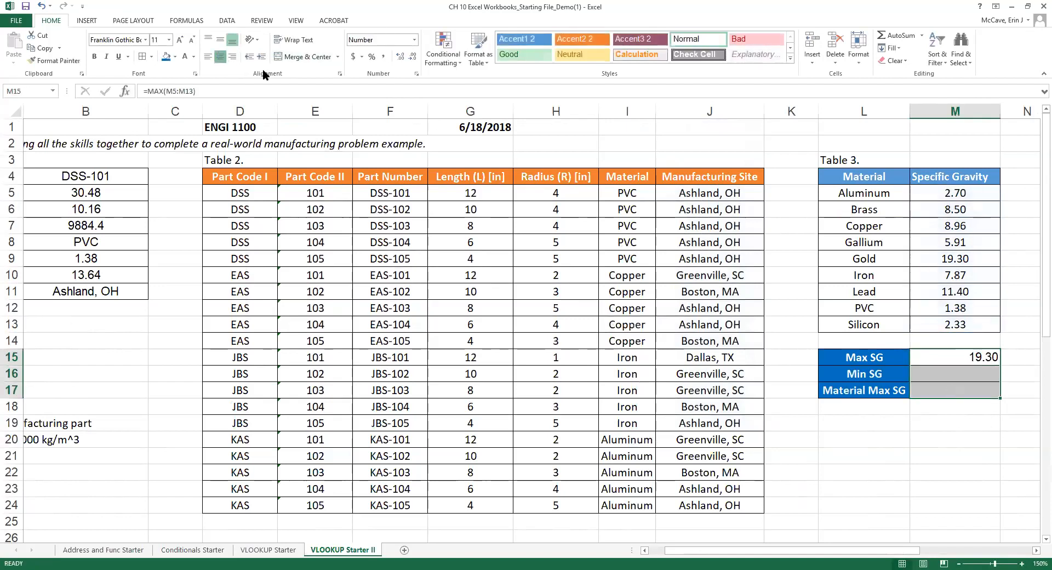
{"action": "left_click", "coordinate": [923, 357]}
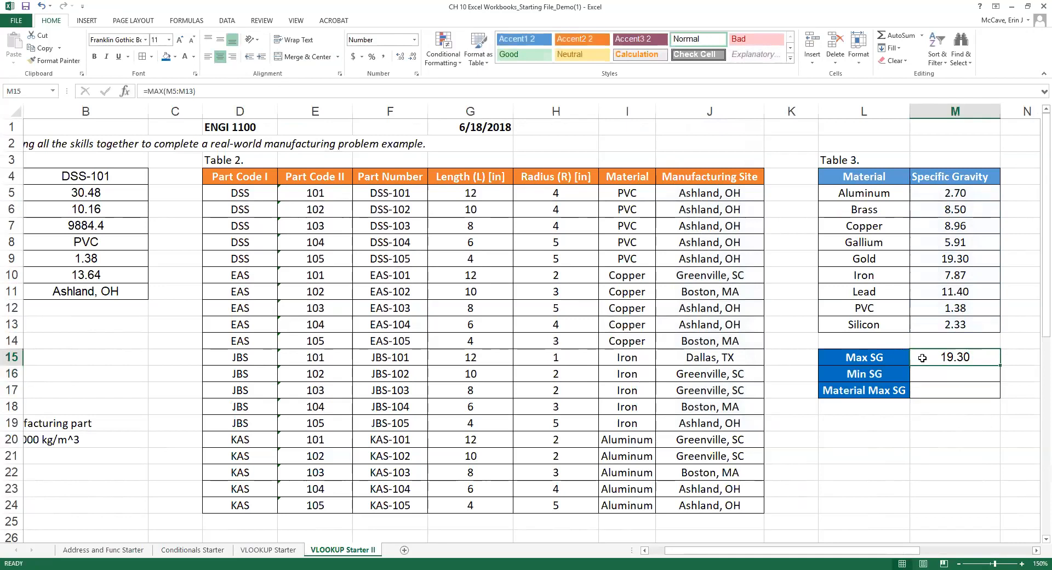
{"action": "left_click", "coordinate": [145, 39]}
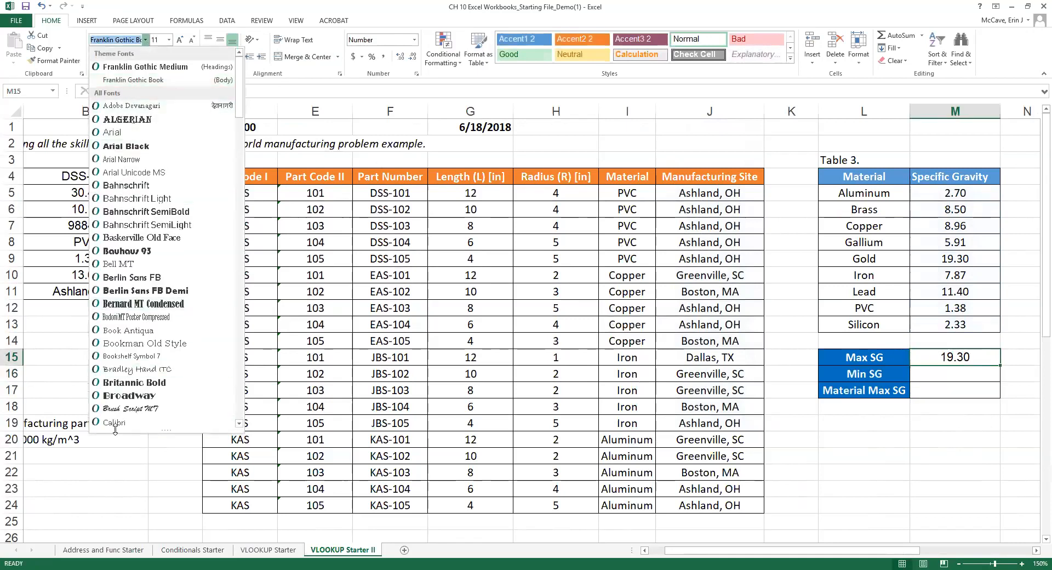
{"action": "left_click", "coordinate": [959, 376]}
Enter =MIN(M5:M13) in M16 for a Min SG of 1.38.
{"action": "left_click", "coordinate": [963, 375]}
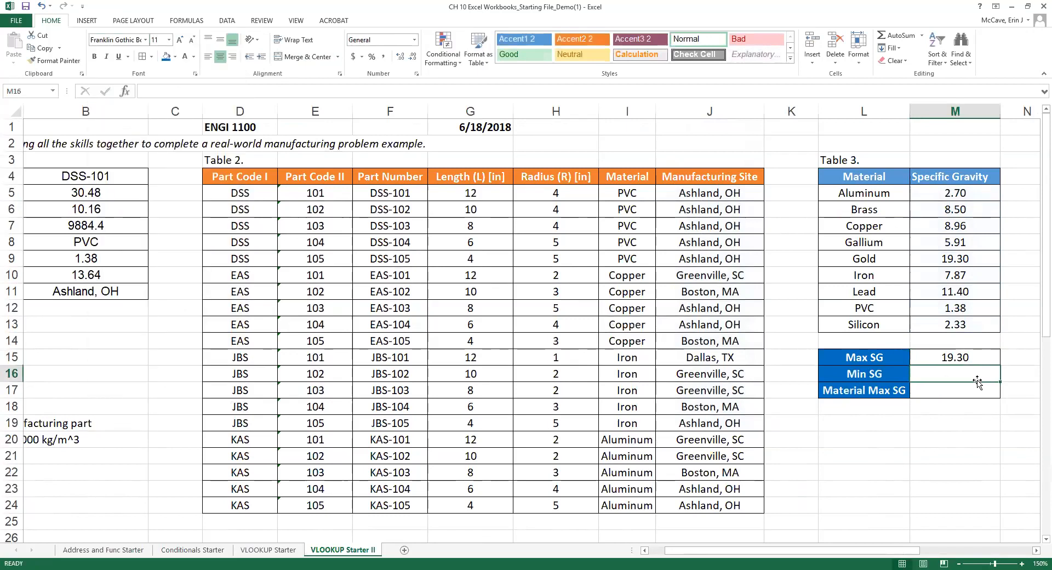
{"action": "type", "text": "="}
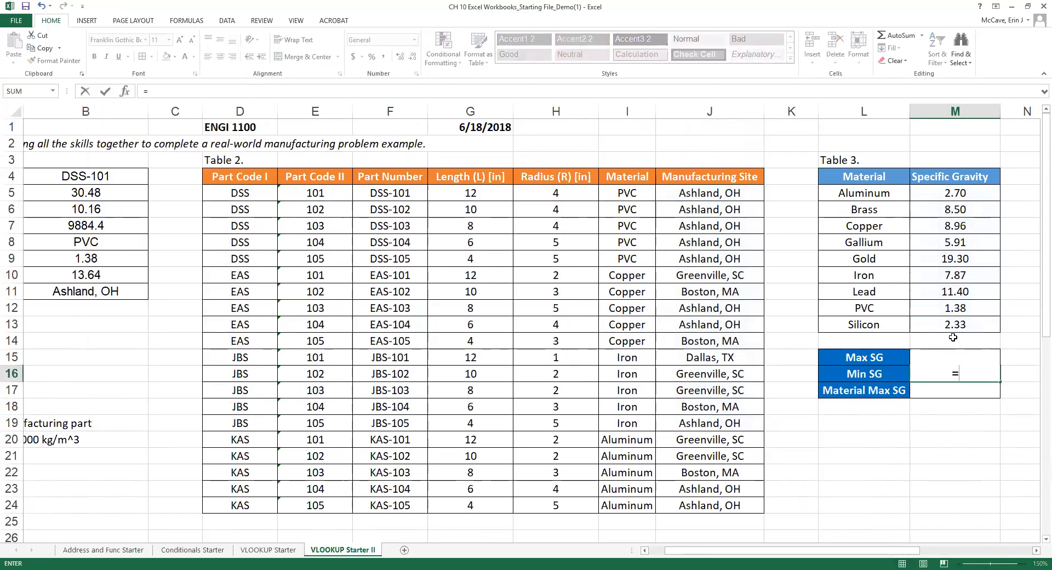
{"action": "type", "text": "MIN"}
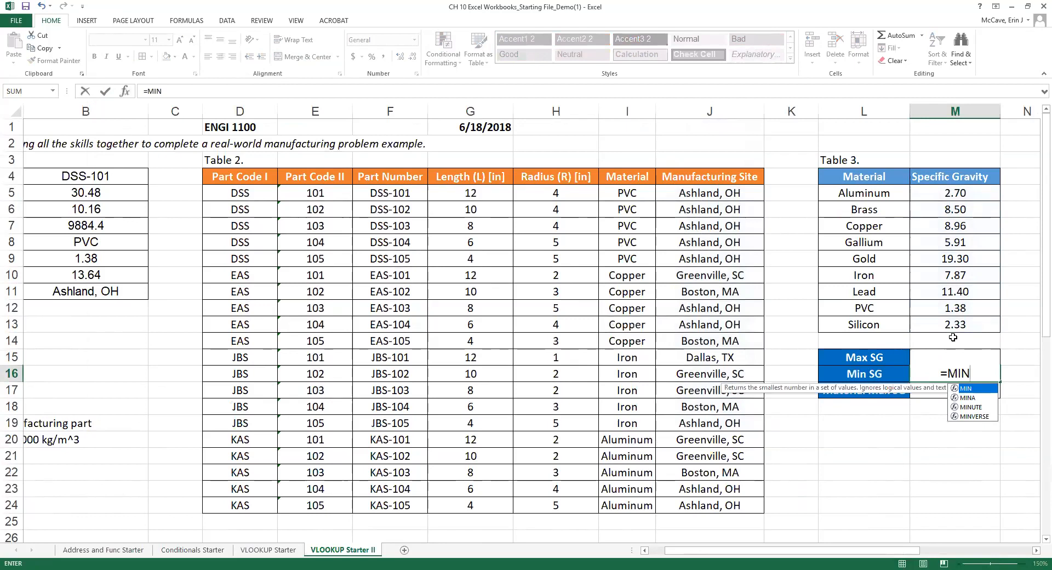
{"action": "type", "text": "("}
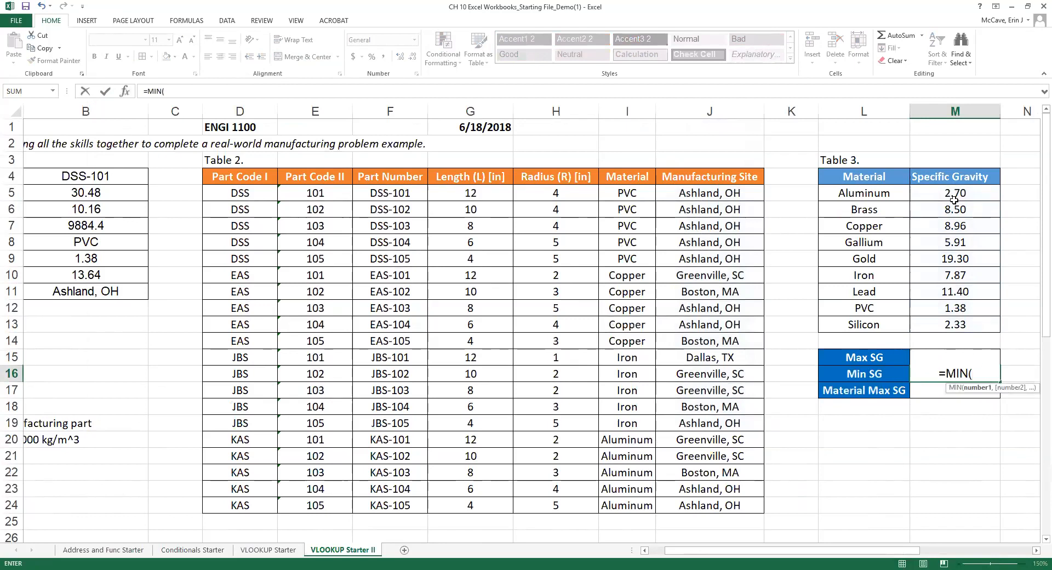
{"action": "left_click_drag", "start_coordinate": [947, 194], "coordinate": [955, 325]}
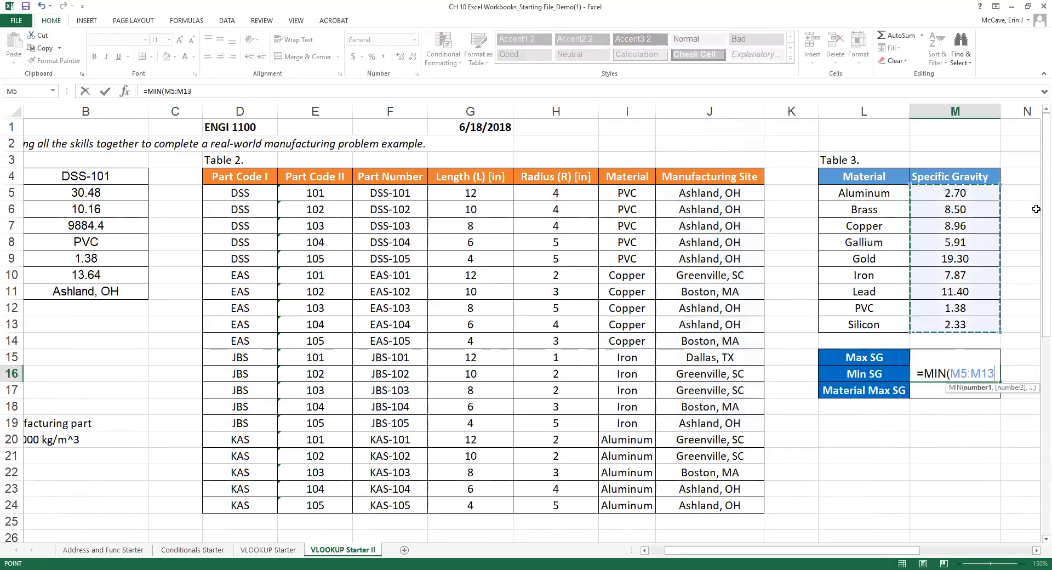
{"action": "key", "text": "Return"}
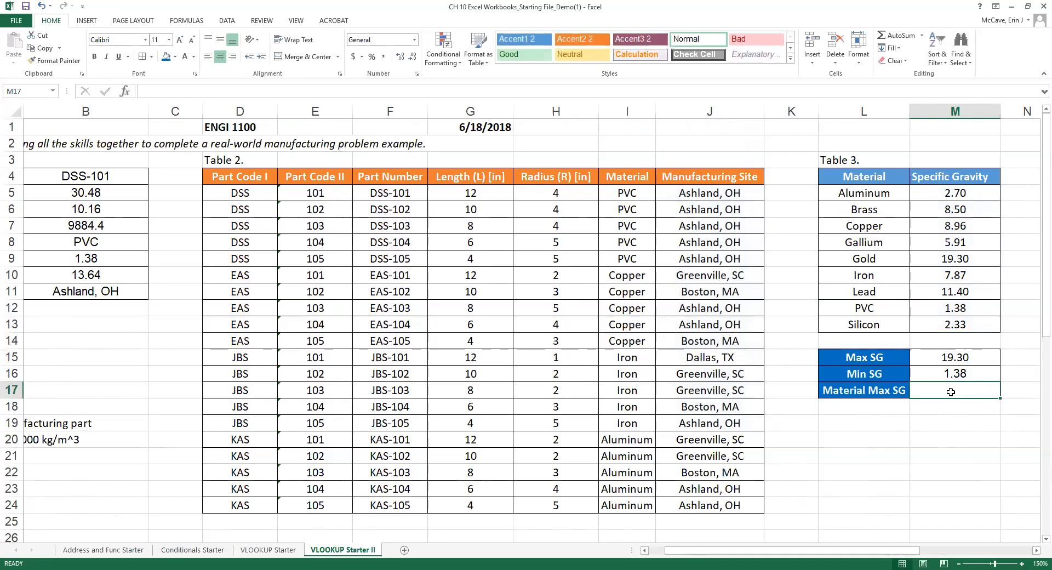
{"action": "left_click", "coordinate": [967, 353]}
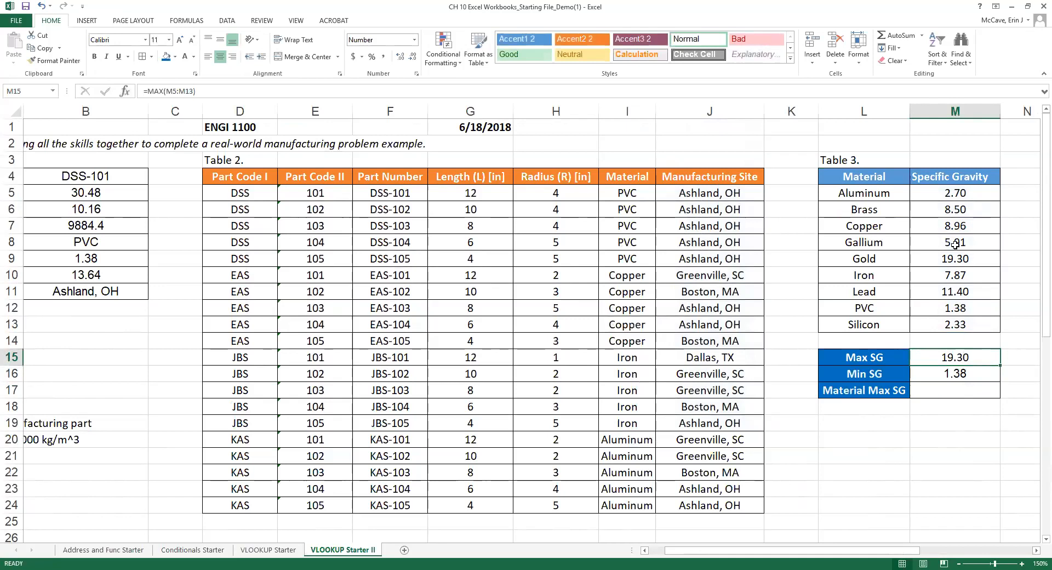
{"action": "left_click", "coordinate": [864, 191]}
{"action": "left_click_drag", "start_coordinate": [933, 212], "coordinate": [957, 324]}
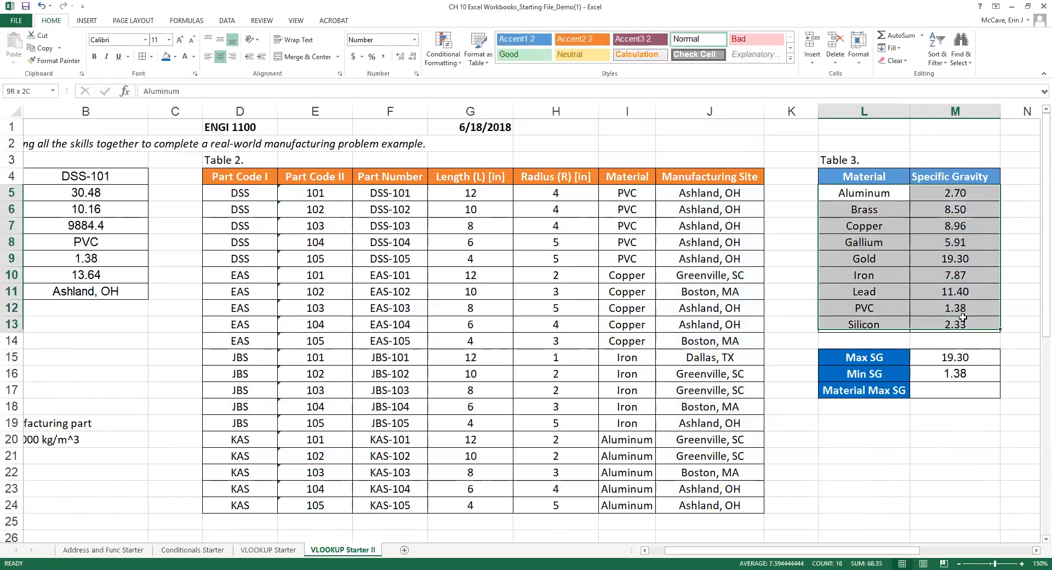
{"action": "left_click", "coordinate": [962, 259]}
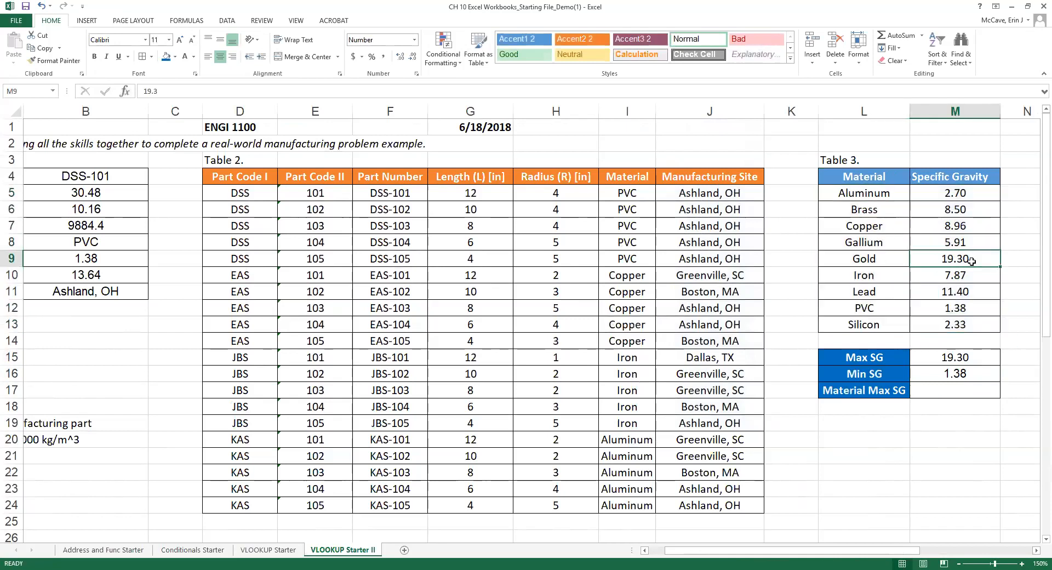
{"action": "left_click", "coordinate": [859, 260]}
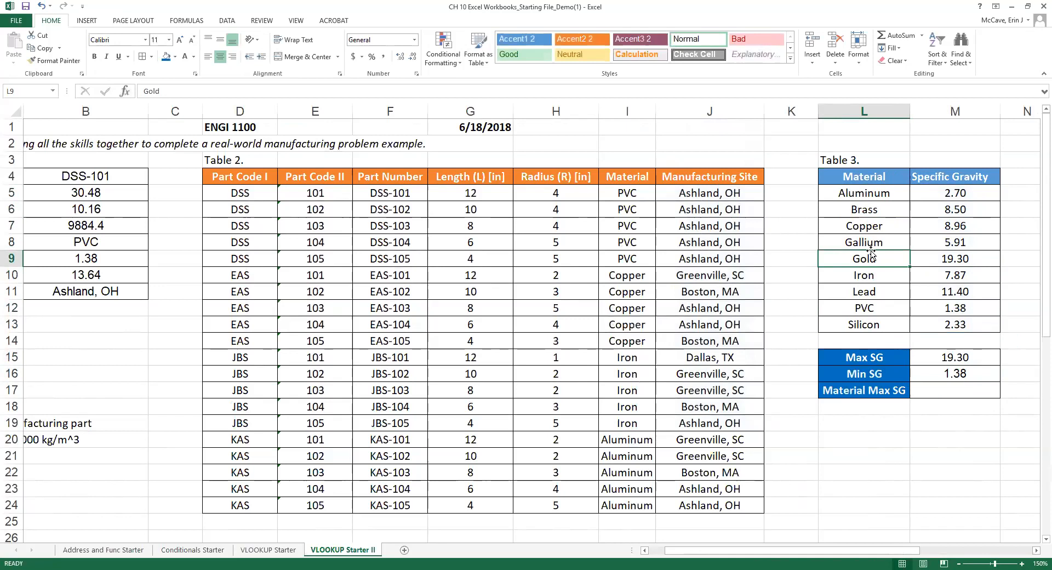
{"action": "left_click", "coordinate": [934, 395]}
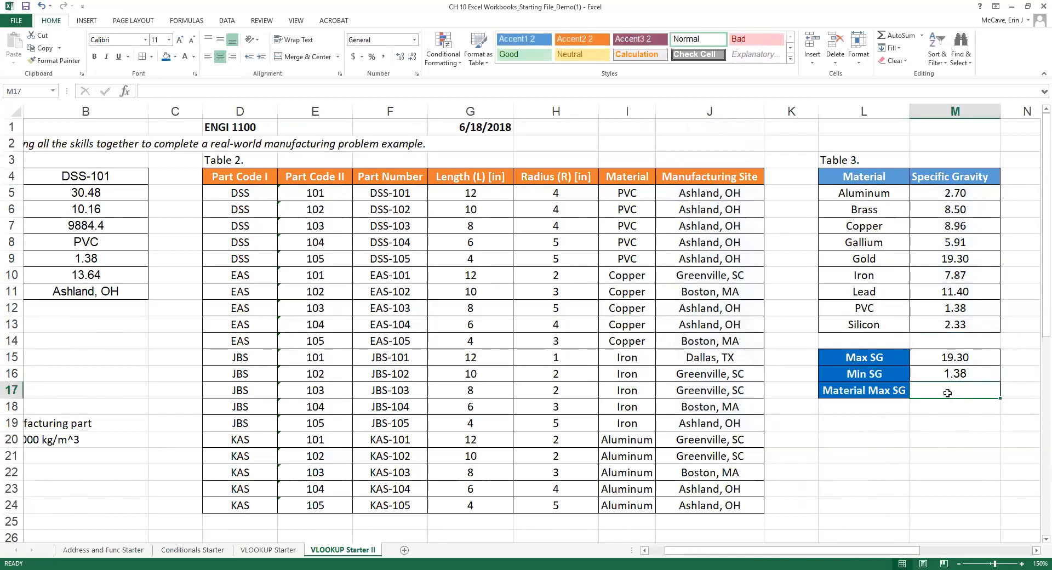
{"action": "left_click", "coordinate": [967, 261]}
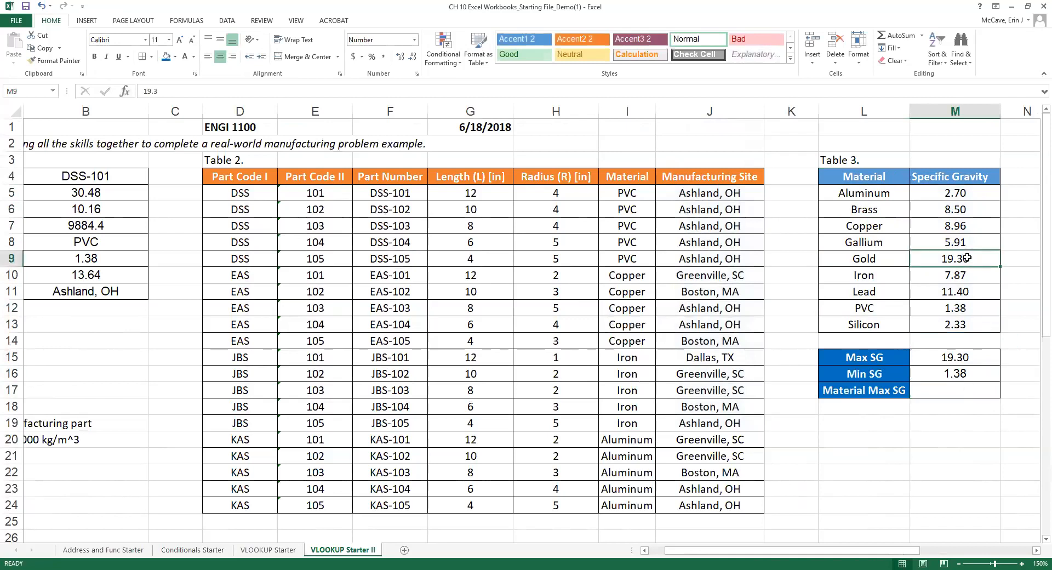
{"action": "left_click", "coordinate": [882, 256]}
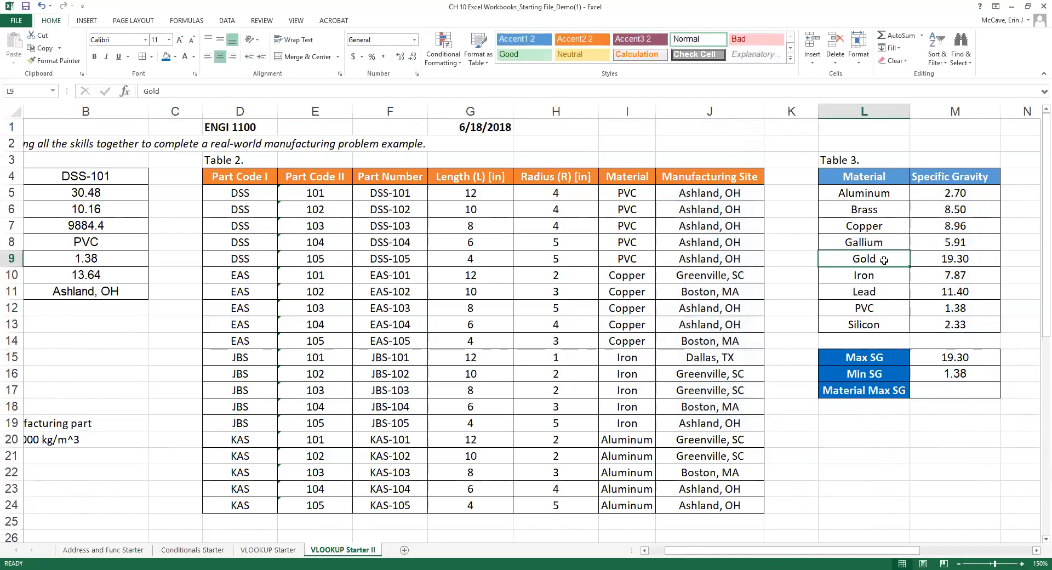
{"action": "left_click", "coordinate": [930, 390]}
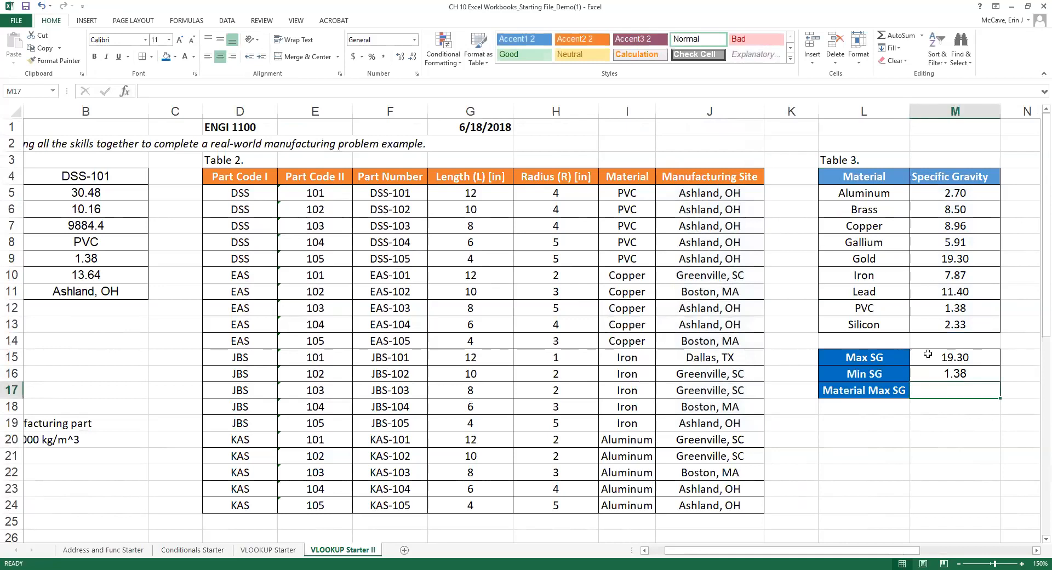
Enter =MATCH(M15,M5:M13,0) in M17 to locate 19.30 at position 5.
{"action": "type", "text": "="}
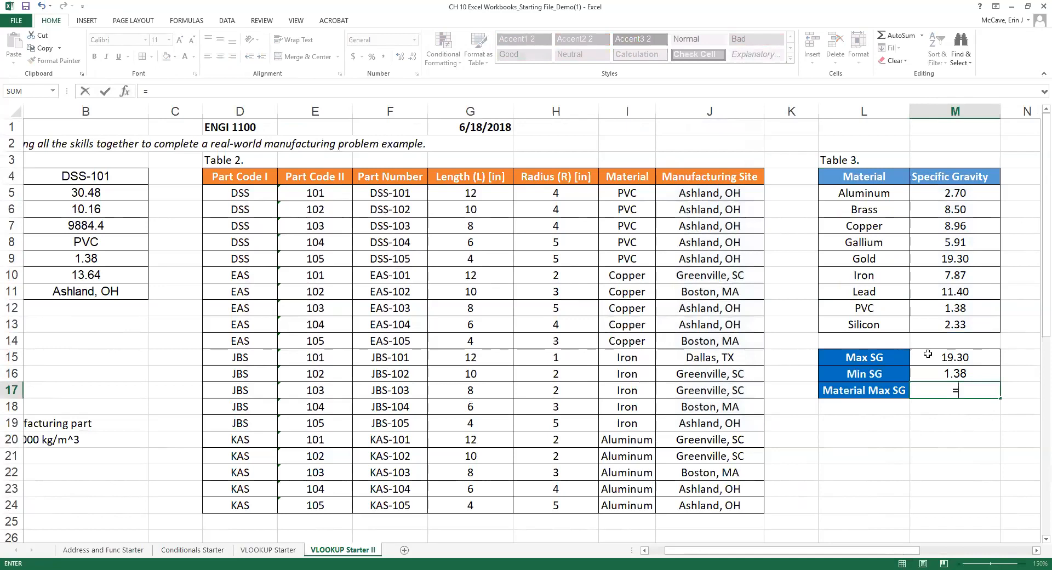
{"action": "type", "text": "MATCH"}
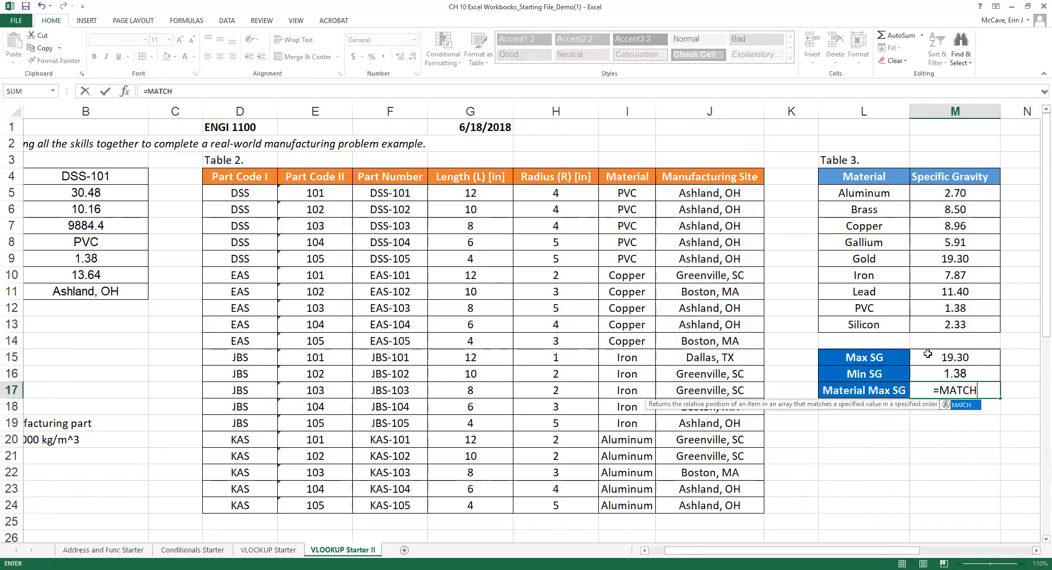
{"action": "type", "text": "("}
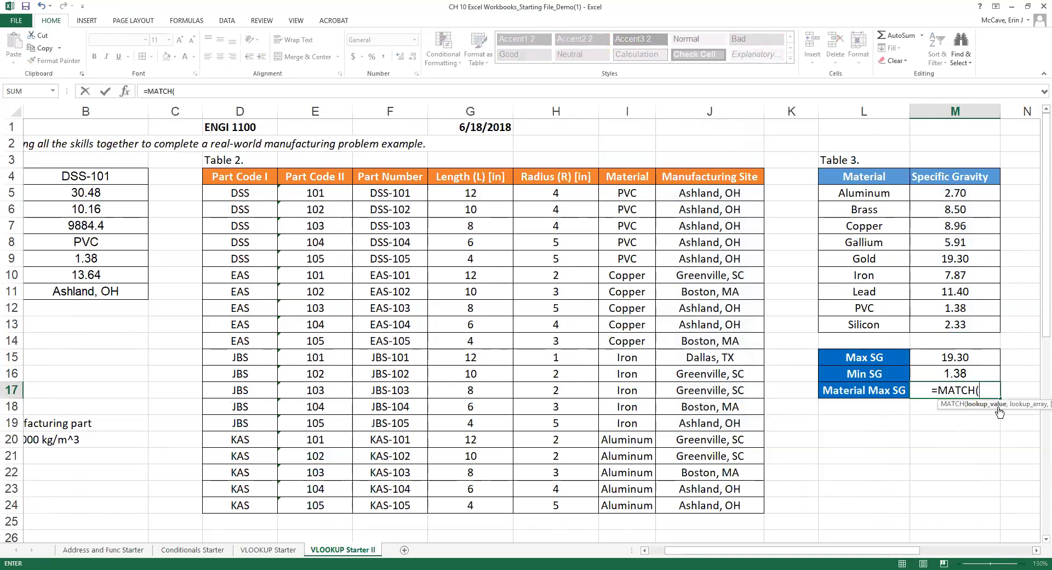
{"action": "left_click", "coordinate": [965, 355]}
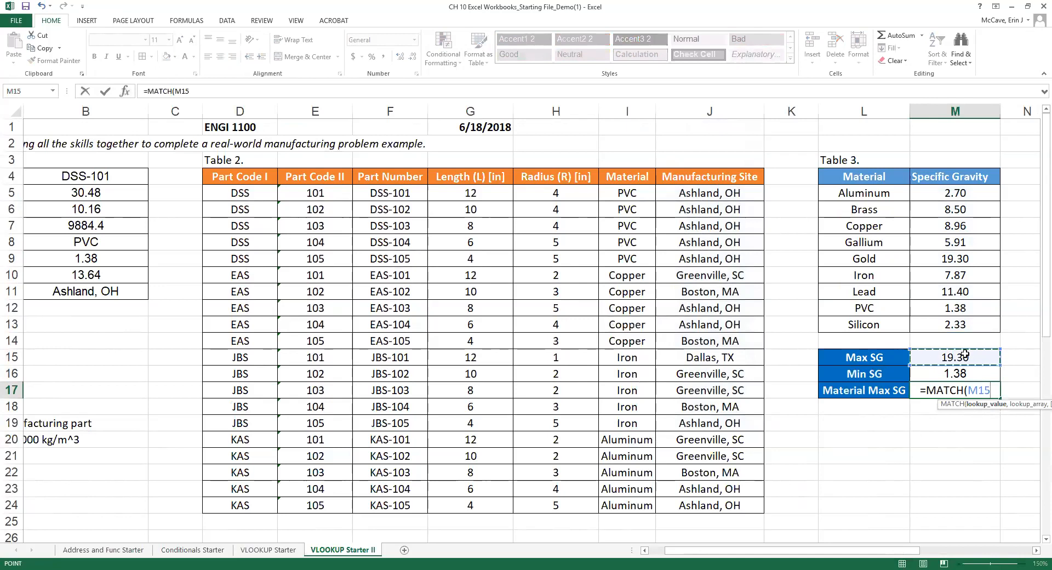
{"action": "type", "text": ","}
{"action": "left_click", "coordinate": [955, 194]}
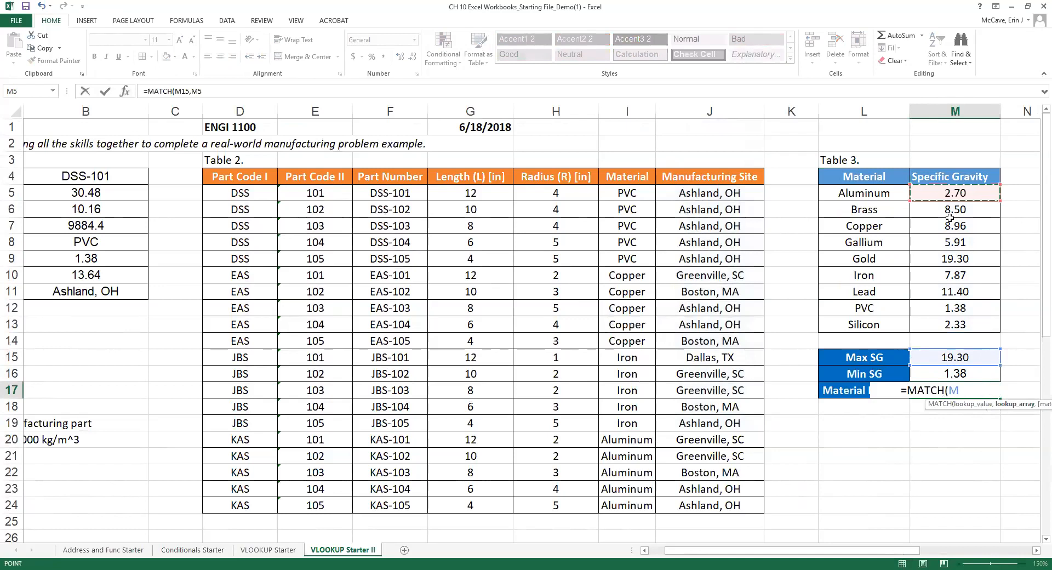
{"action": "left_click_drag", "start_coordinate": [949, 217], "coordinate": [958, 322]}
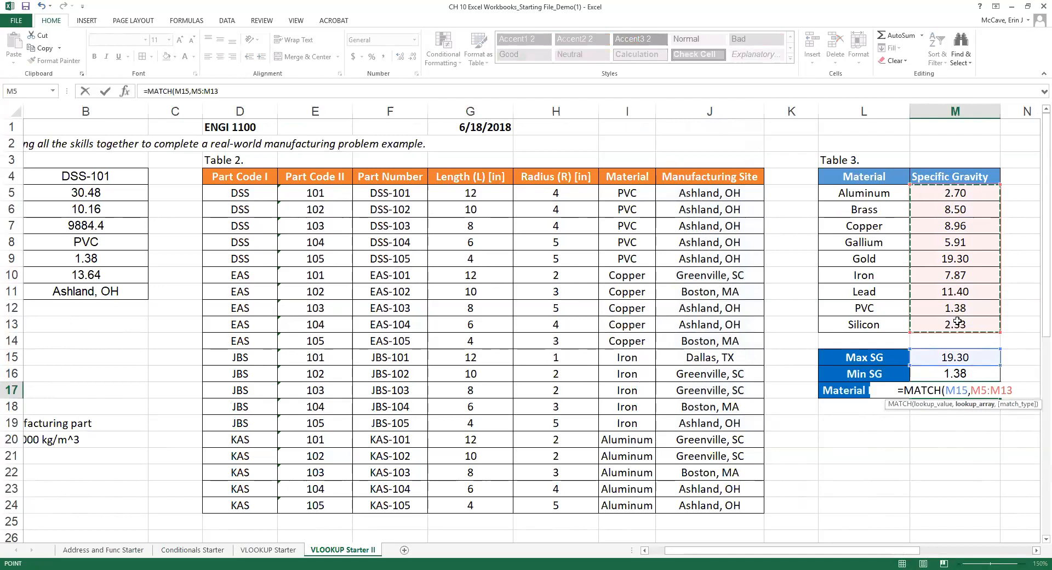
{"action": "type", "text": ","}
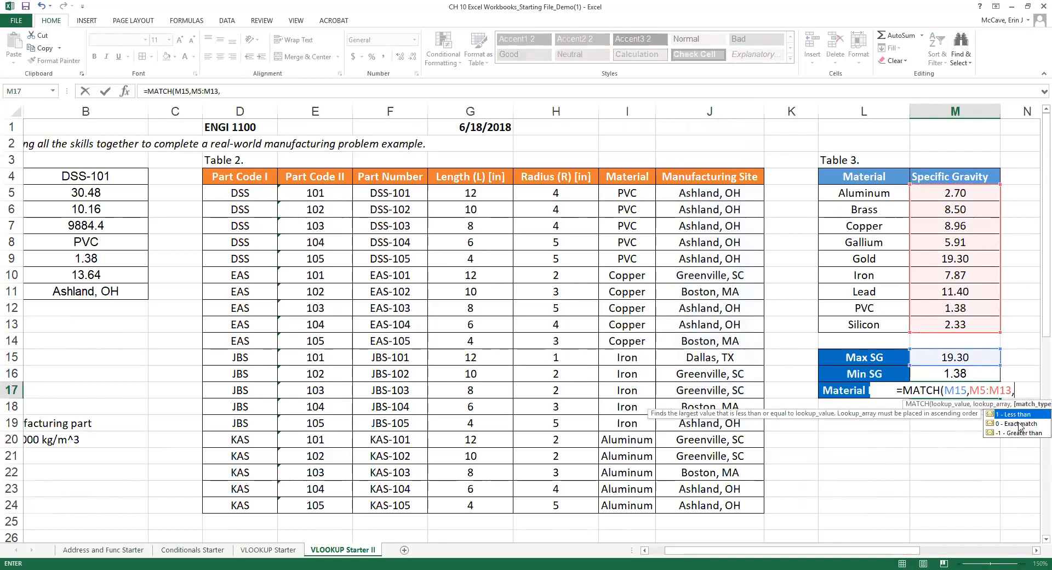
{"action": "type", "text": "0"}
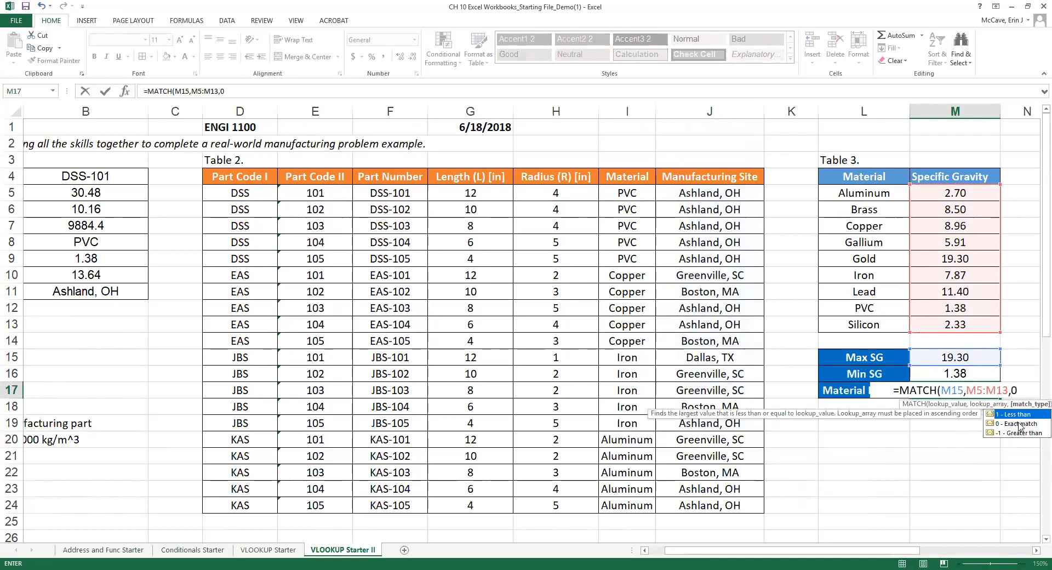
{"action": "type", "text": ")"}
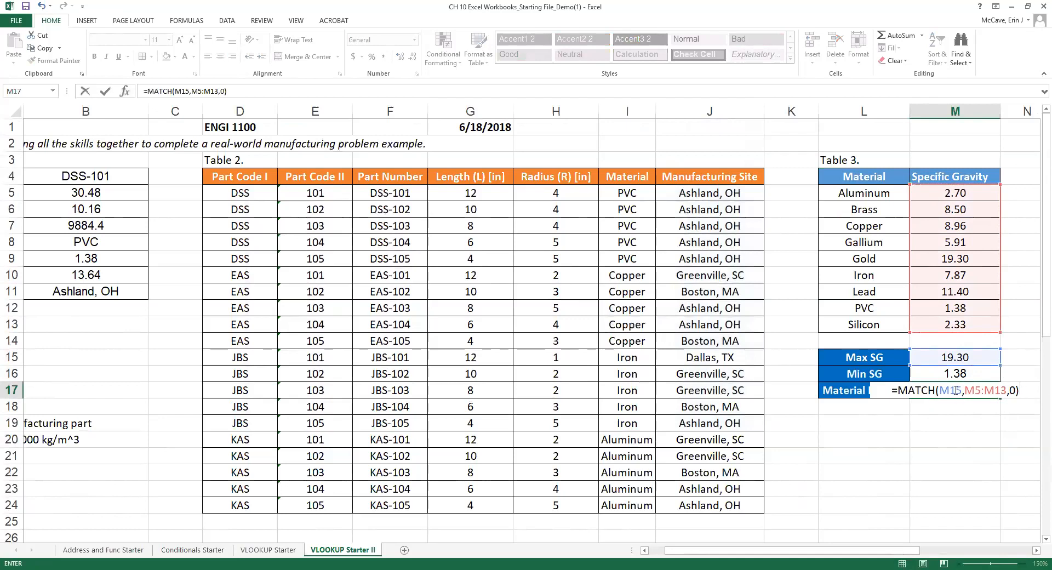
{"action": "key", "text": "ctrl+Return"}
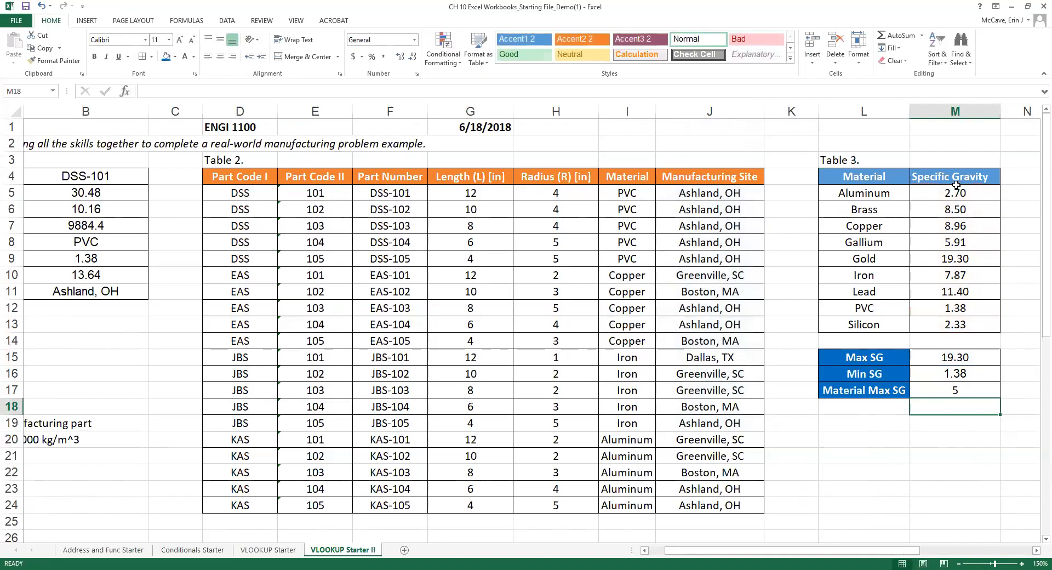
Wrap M17's MATCH formula in INDEX over the Table 3 range L5:M13.
{"action": "left_click", "coordinate": [971, 390]}
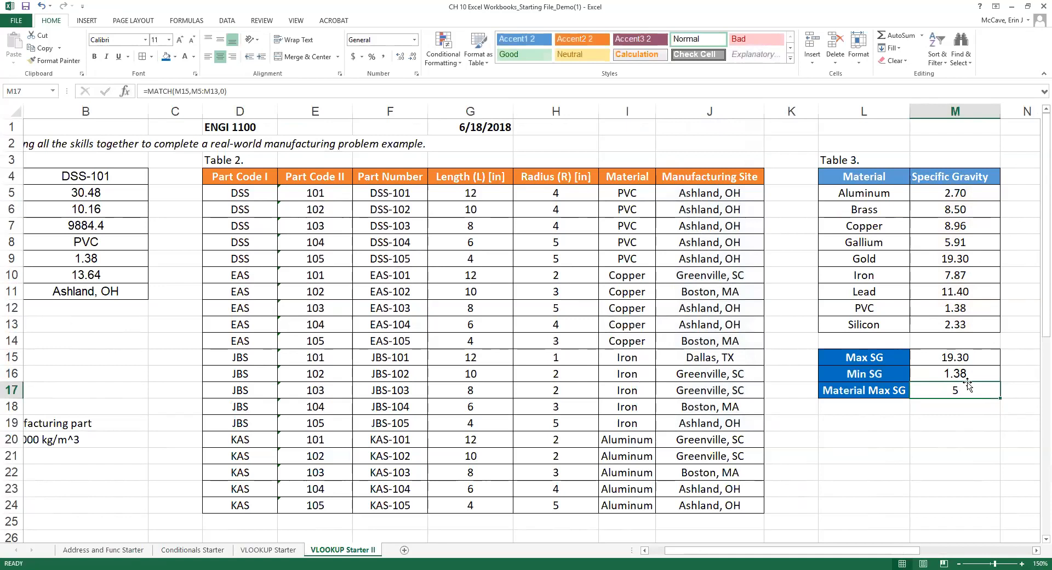
{"action": "left_click", "coordinate": [163, 91]}
{"action": "left_click", "coordinate": [908, 390]}
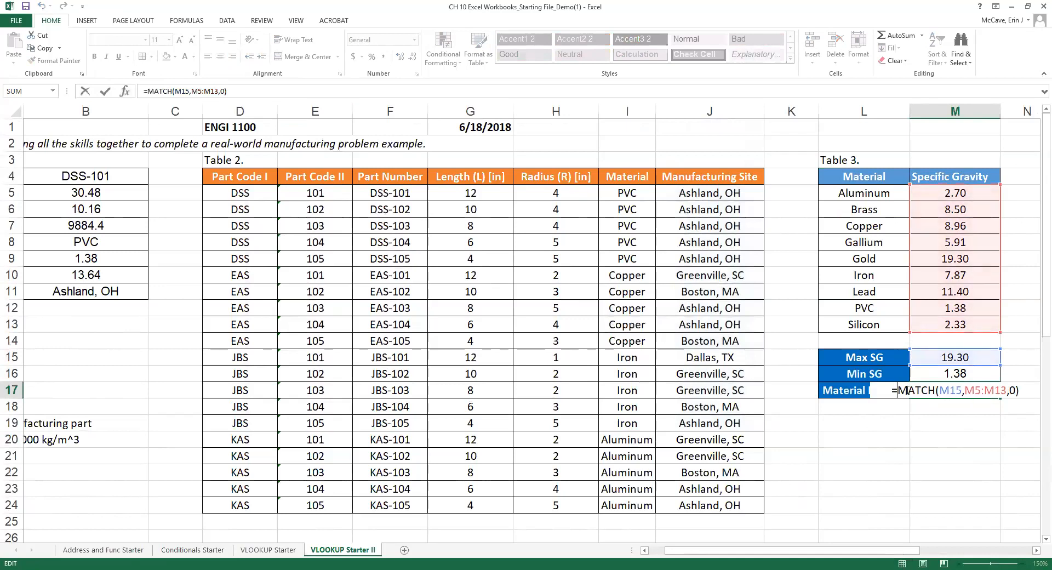
{"action": "type", "text": "INDEX("}
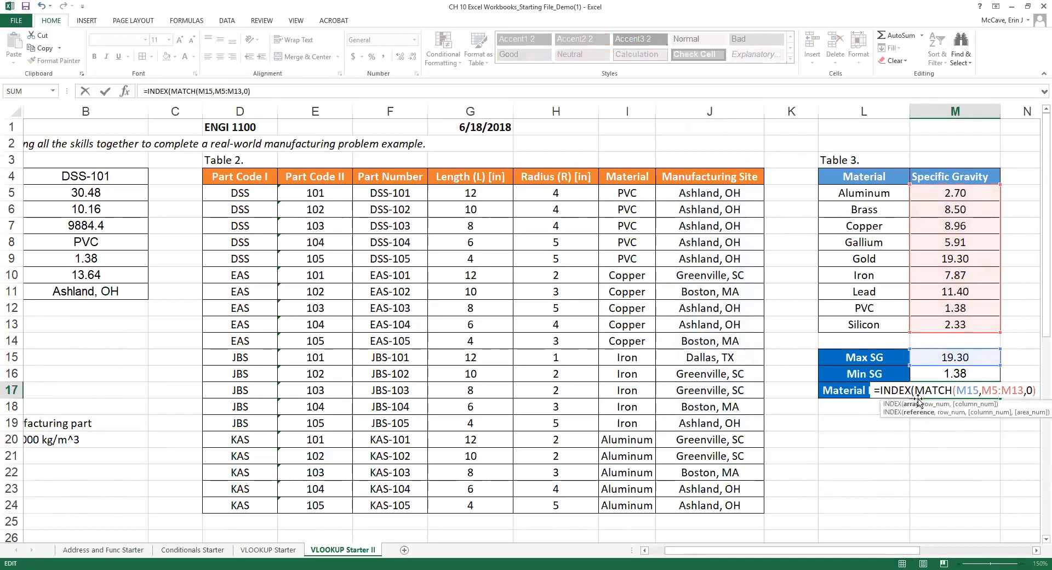
{"action": "left_click", "coordinate": [861, 193]}
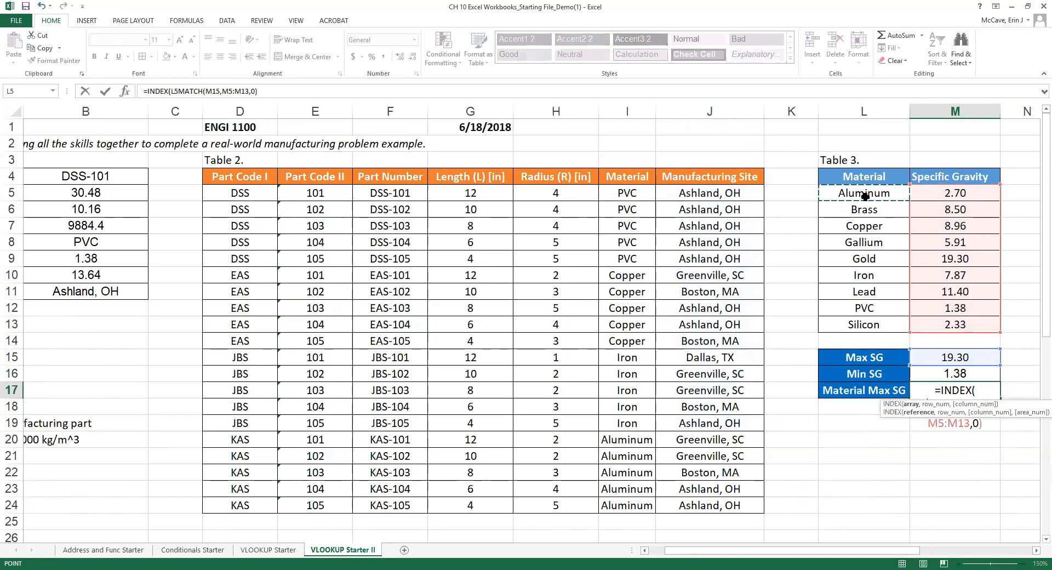
{"action": "left_click_drag", "start_coordinate": [864, 196], "coordinate": [955, 324]}
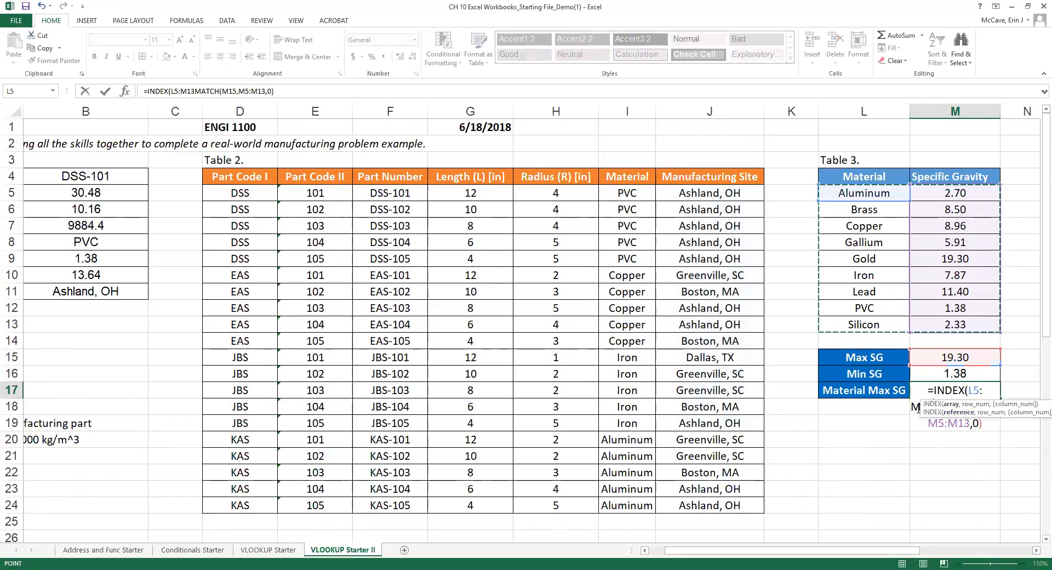
{"action": "left_click", "coordinate": [196, 92]}
{"action": "type", "text": ","}
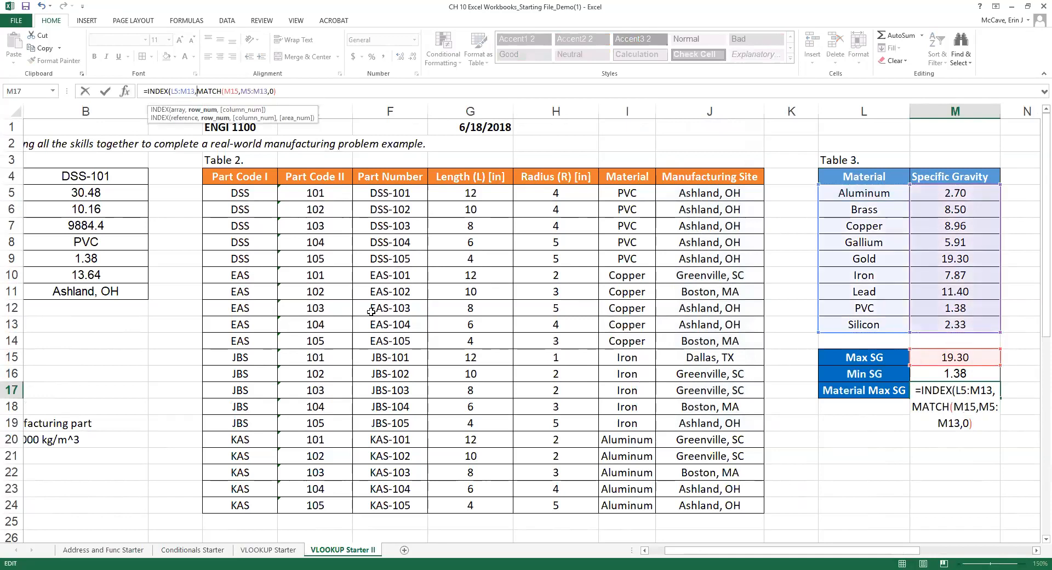
Complete M17 as =INDEX(L5:M13,MATCH(M15,M5:M13,0),1) so it shows Gold.
{"action": "left_click", "coordinate": [999, 395]}
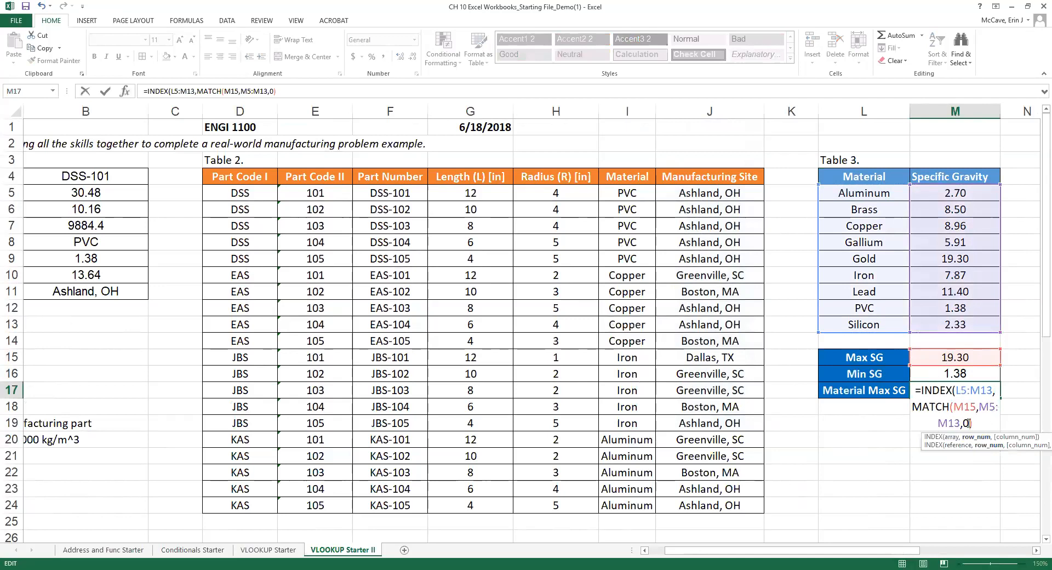
{"action": "type", "text": ","}
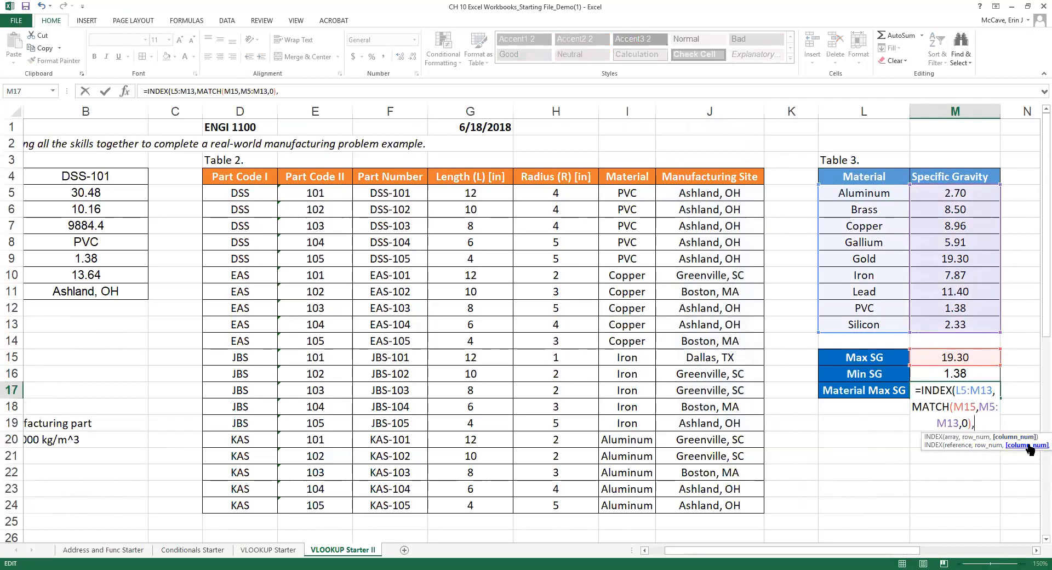
{"action": "left_click_drag", "start_coordinate": [956, 391], "coordinate": [993, 394]}
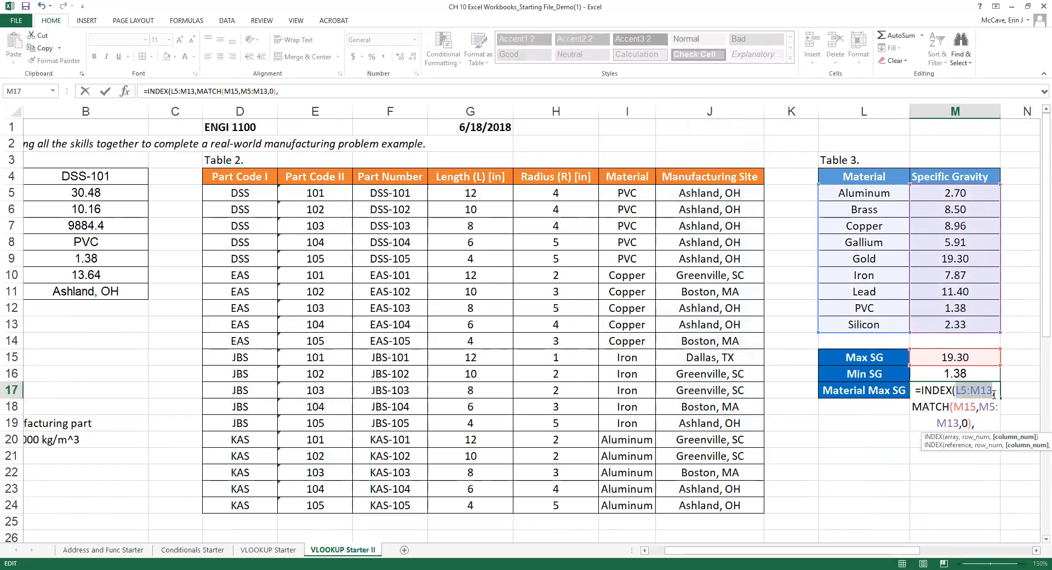
{"action": "left_click", "coordinate": [983, 424]}
{"action": "type", "text": "1)"}
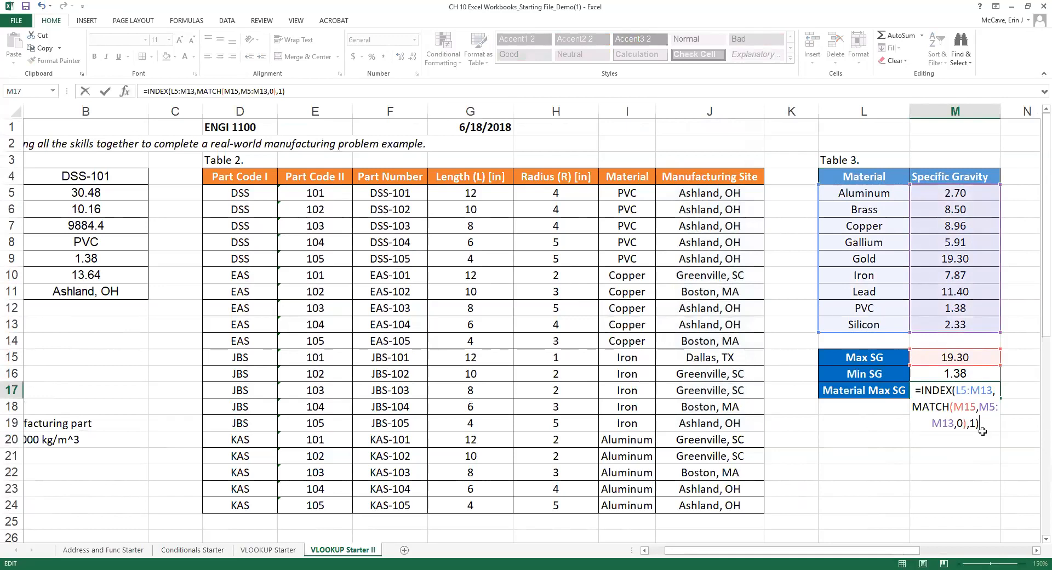
{"action": "key", "text": "Return"}
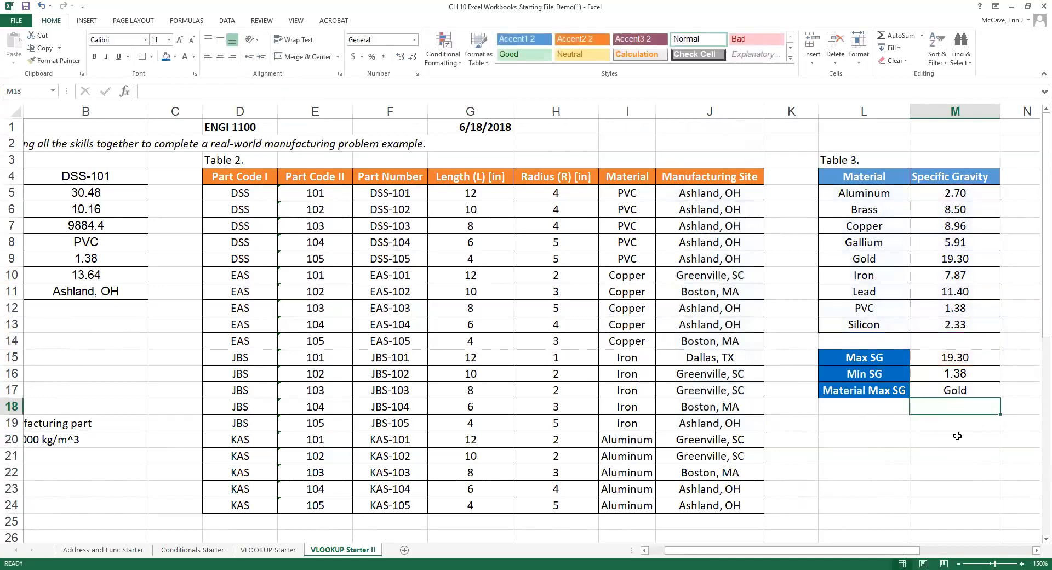
Replace M15 with MIN(M5:M13) in M17's lookup so it returns PVC.
{"action": "left_click_drag", "start_coordinate": [885, 552], "coordinate": [948, 553]}
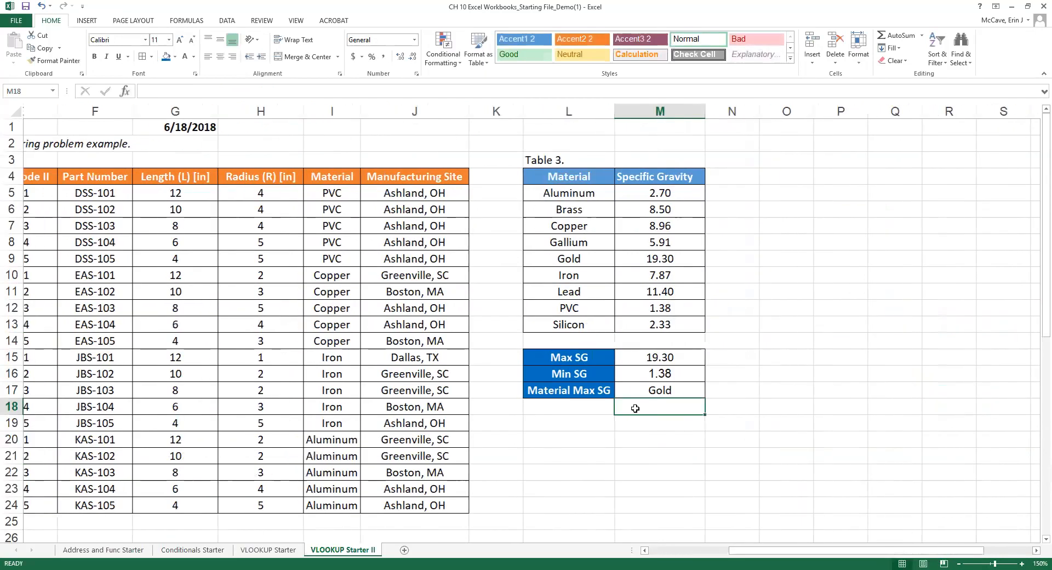
{"action": "left_click", "coordinate": [642, 390]}
{"action": "left_click", "coordinate": [222, 90]}
{"action": "double_click", "coordinate": [229, 92]}
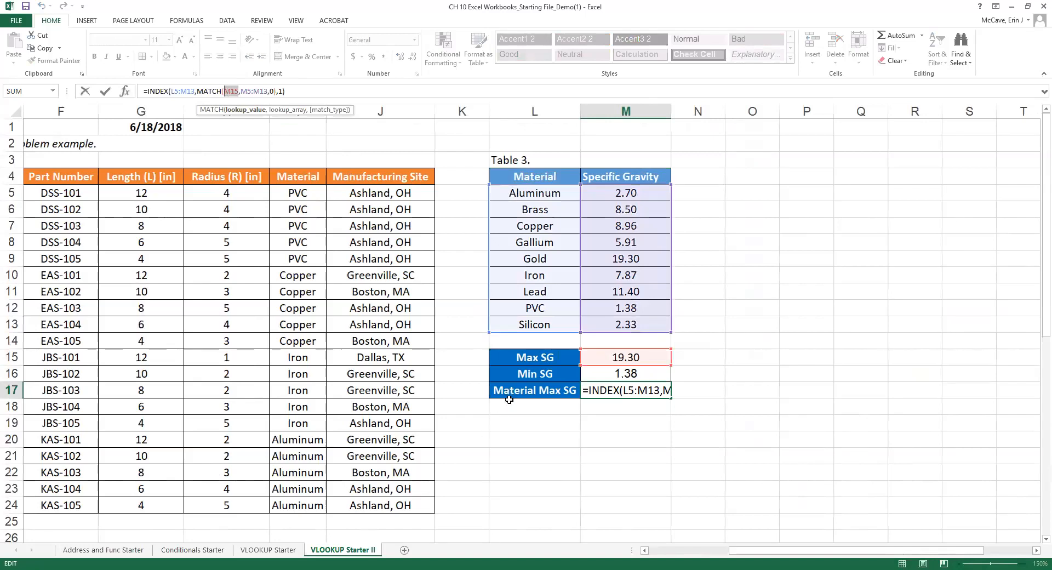
{"action": "type", "text": "MIN("}
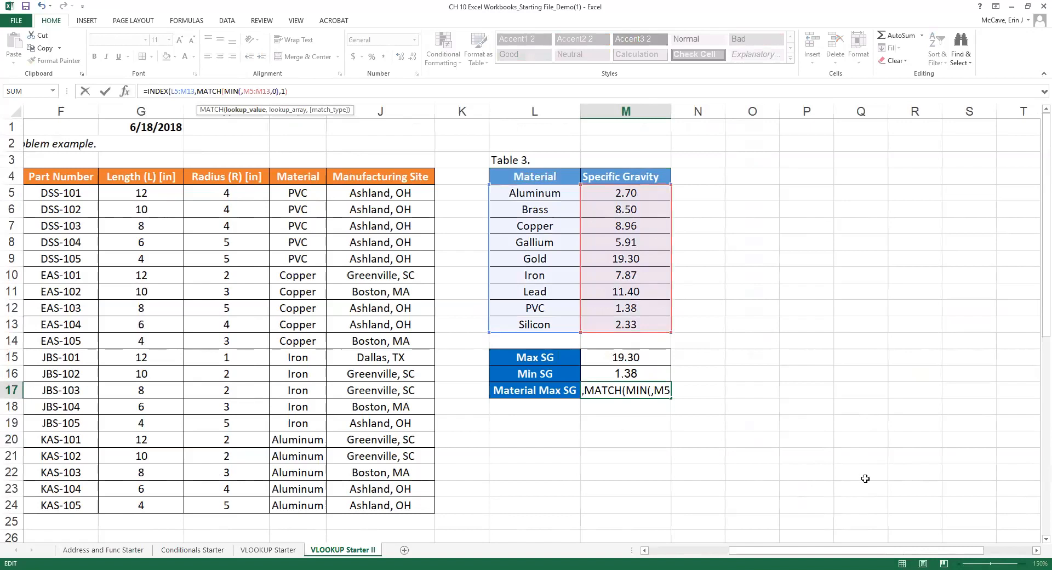
{"action": "left_click", "coordinate": [624, 195]}
{"action": "left_click_drag", "start_coordinate": [623, 212], "coordinate": [621, 323]}
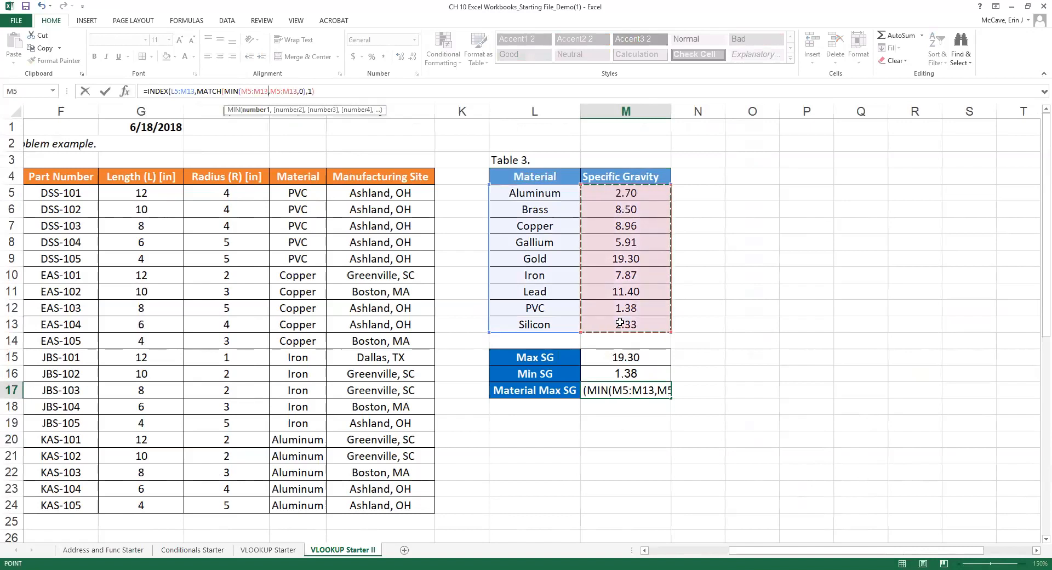
{"action": "type", "text": ")"}
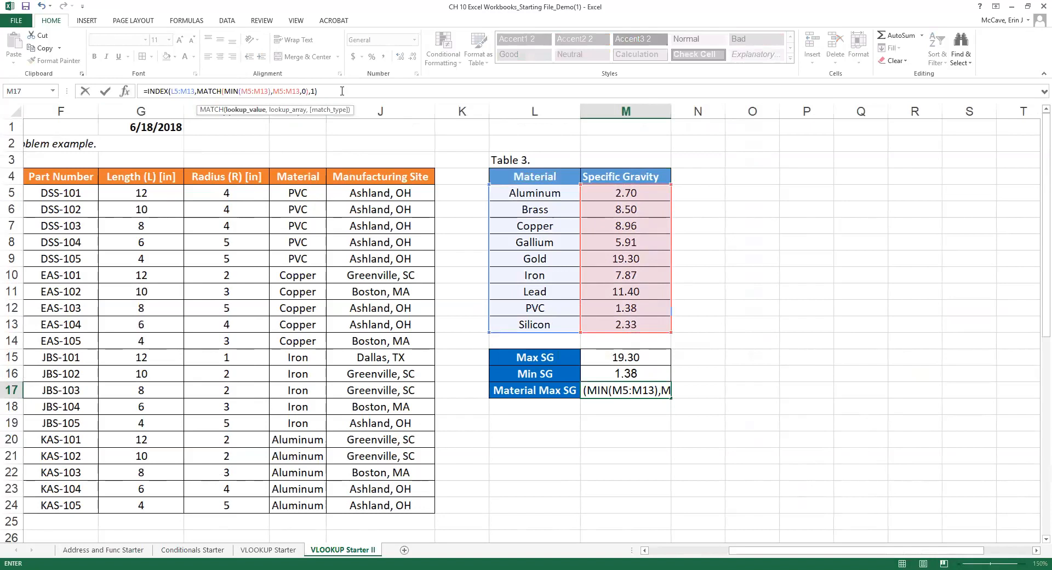
{"action": "key", "text": "ctrl+Return"}
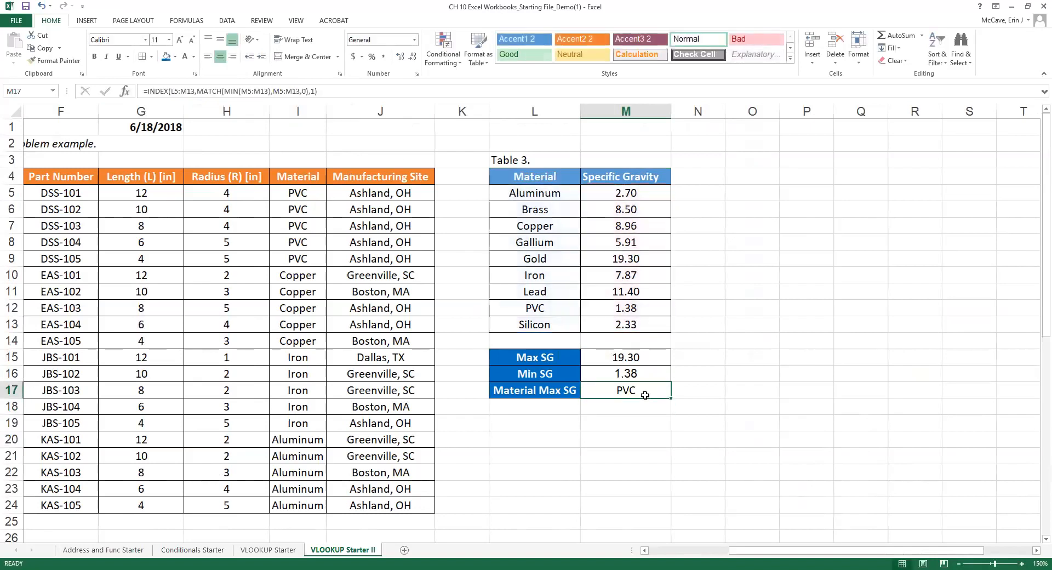
Change the L17 label from Material Max SG to Material Min SG.
{"action": "left_click", "coordinate": [558, 392]}
{"action": "double_click", "coordinate": [557, 392]}
{"action": "key", "text": "BackSpace"}
{"action": "key", "text": "BackSpace"}
{"action": "type", "text": "in"}
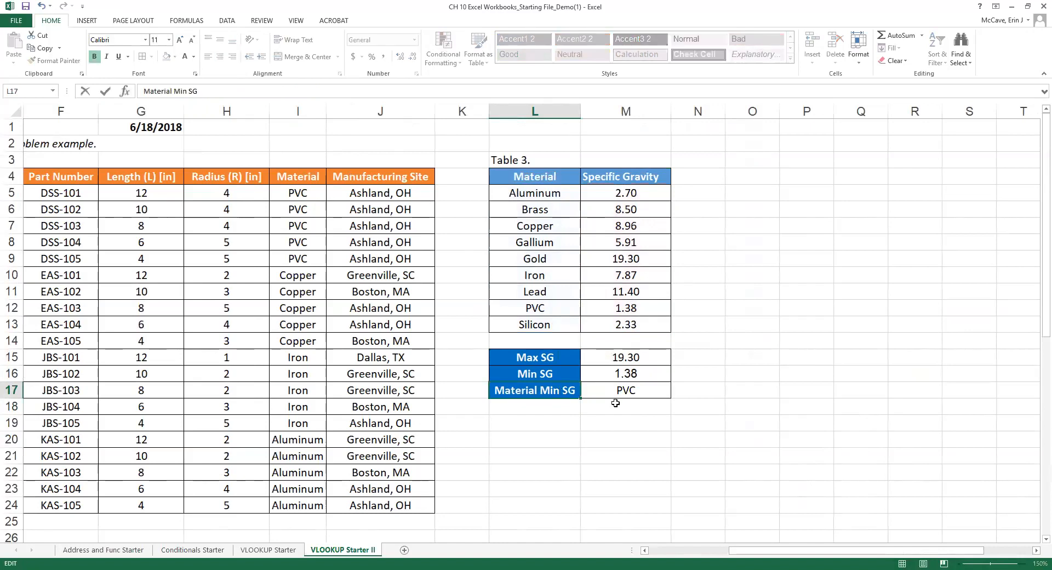
{"action": "left_click", "coordinate": [633, 390]}
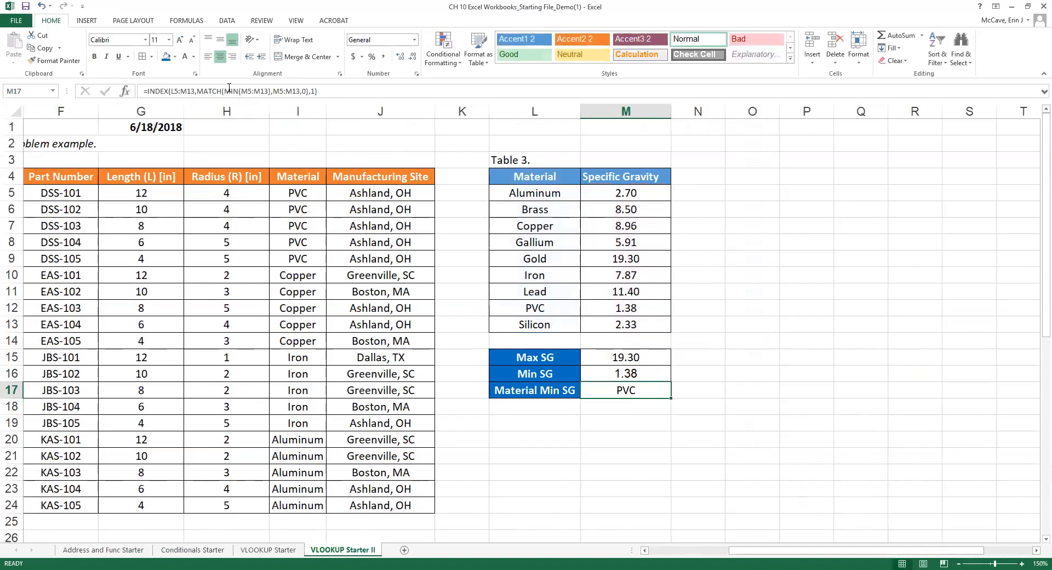
{"action": "double_click", "coordinate": [599, 390]}
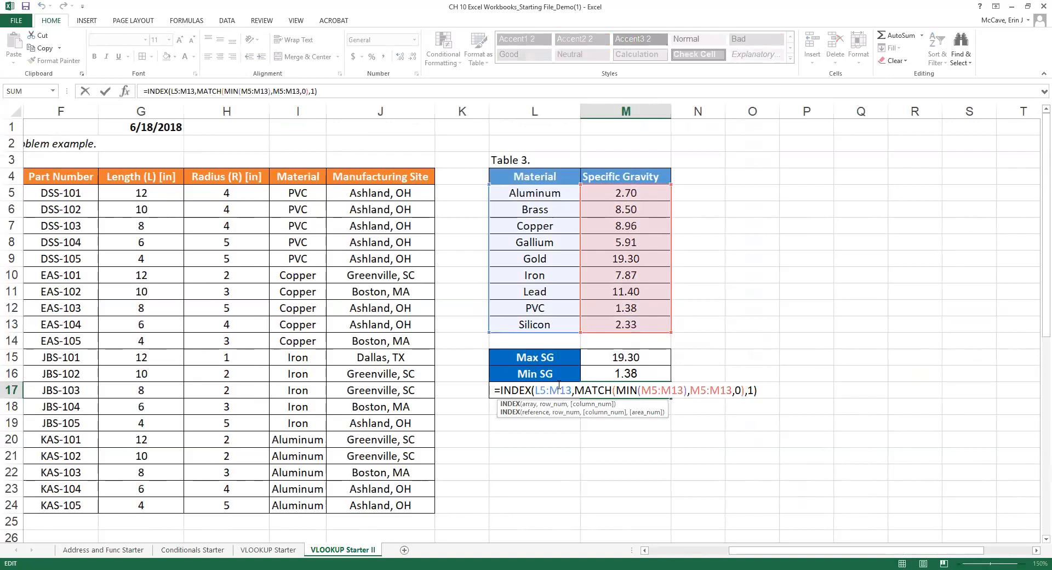
{"action": "key", "text": "Return"}
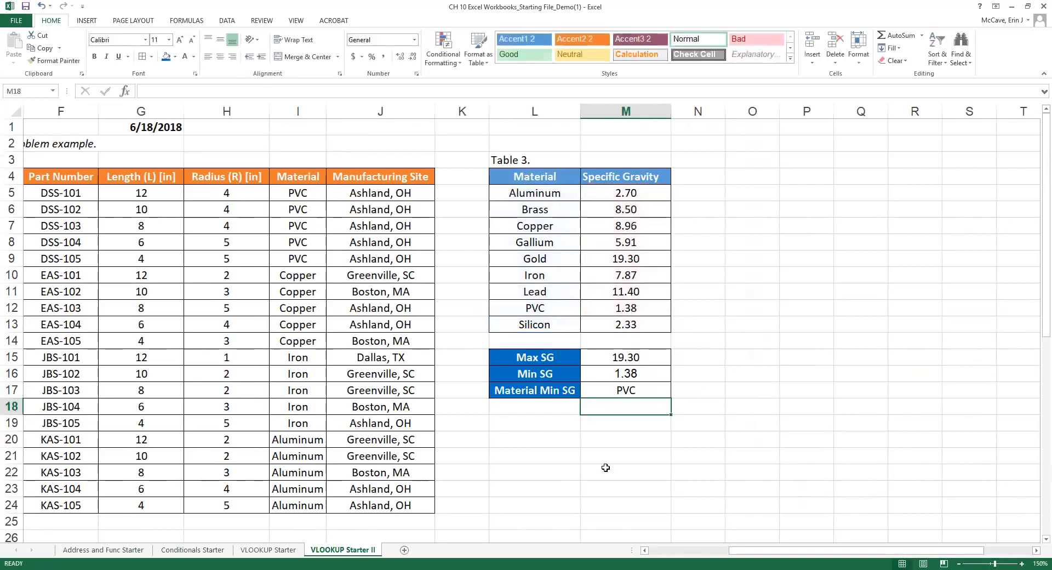